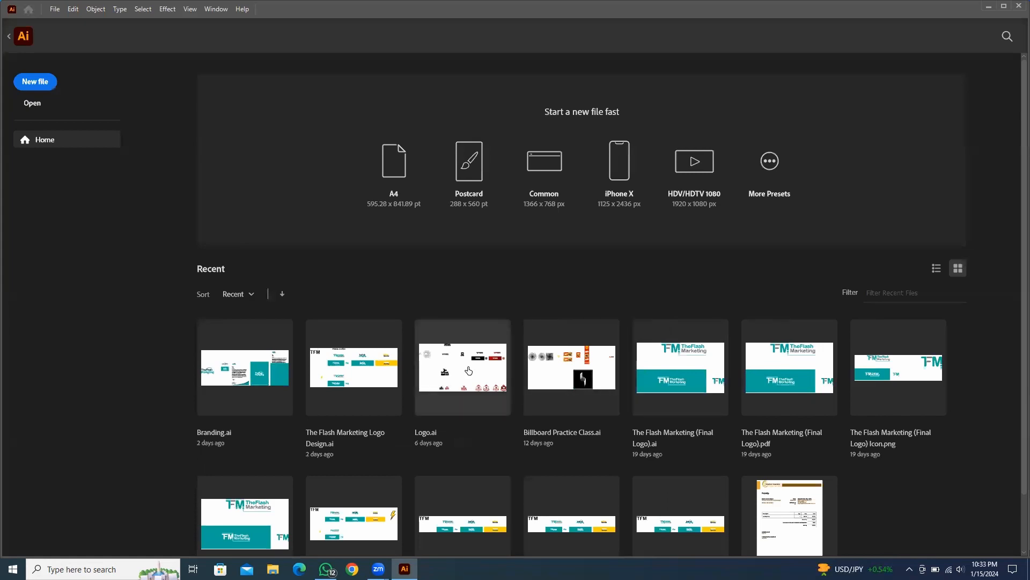
Open Logo.ai and pan across its artboards to review the Universal Traders logo variants
left_click(468, 370)
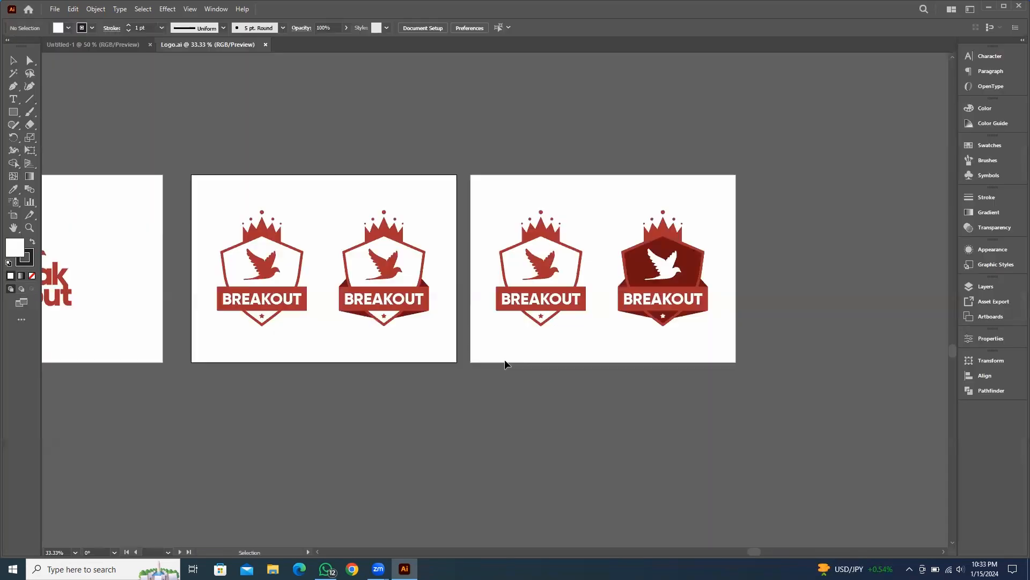
key("space")
left_click_drag(228, 172, 481, 165)
left_click_drag(188, 166, 458, 173)
mouse_move(345, 181)
left_mouse_down()
mouse_move(402, 186)
mouse_move(458, 284)
left_mouse_up()
left_click_drag(461, 343, 458, 391)
left_click_drag(538, 357, 633, 412)
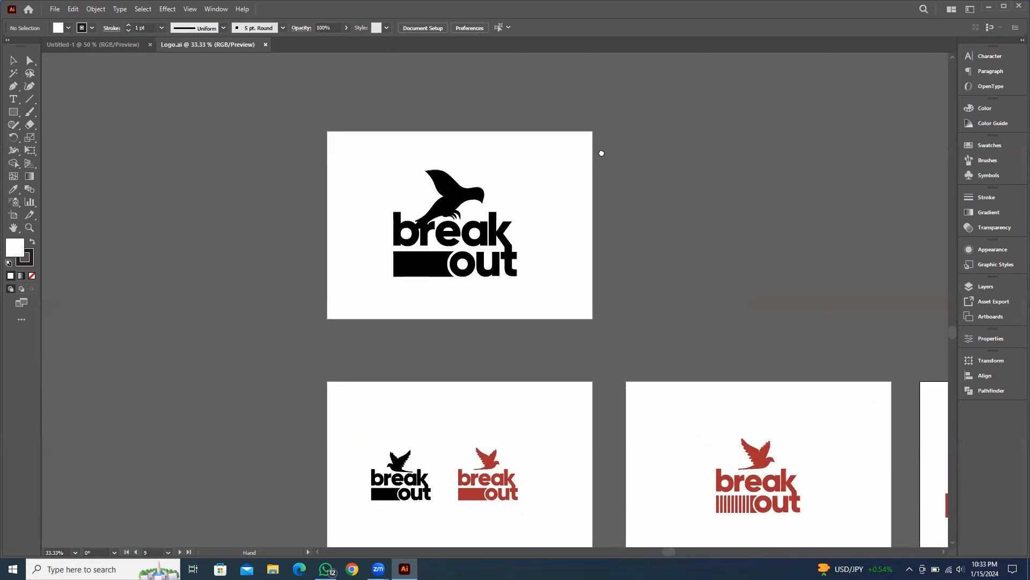
left_click_drag(601, 152, 138, 88)
mouse_move(78, 134)
left_mouse_down()
mouse_move(561, 398)
mouse_move(467, 460)
left_mouse_up()
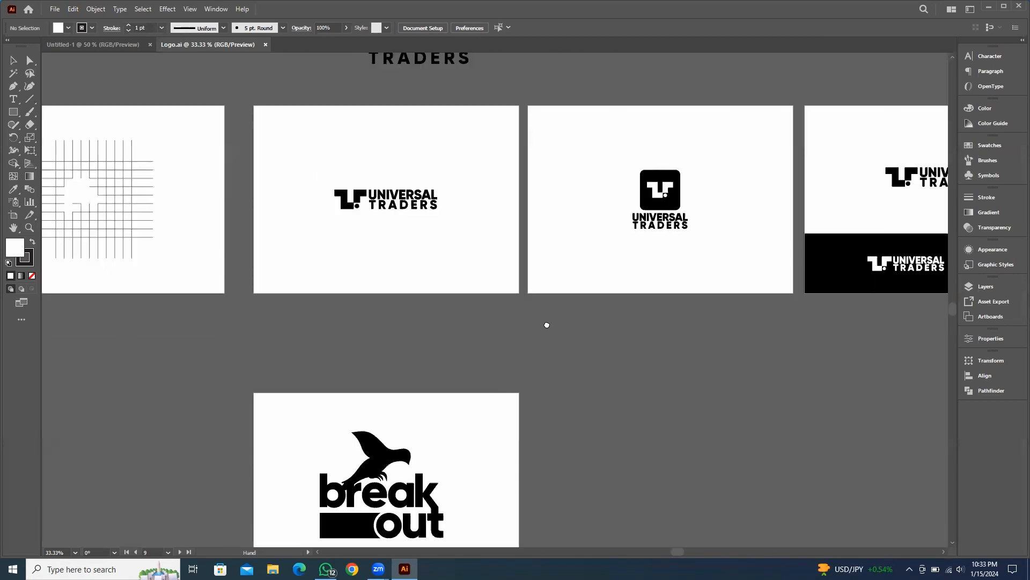
mouse_move(698, 334)
left_mouse_down()
mouse_move(717, 342)
mouse_move(289, 329)
left_mouse_up()
left_click_drag(560, 354, 279, 347)
left_click_drag(95, 322, 483, 342)
mouse_move(369, 352)
left_mouse_down()
mouse_move(496, 353)
mouse_move(467, 370)
mouse_move(194, 357)
left_mouse_up()
left_click_drag(590, 375, 547, 376)
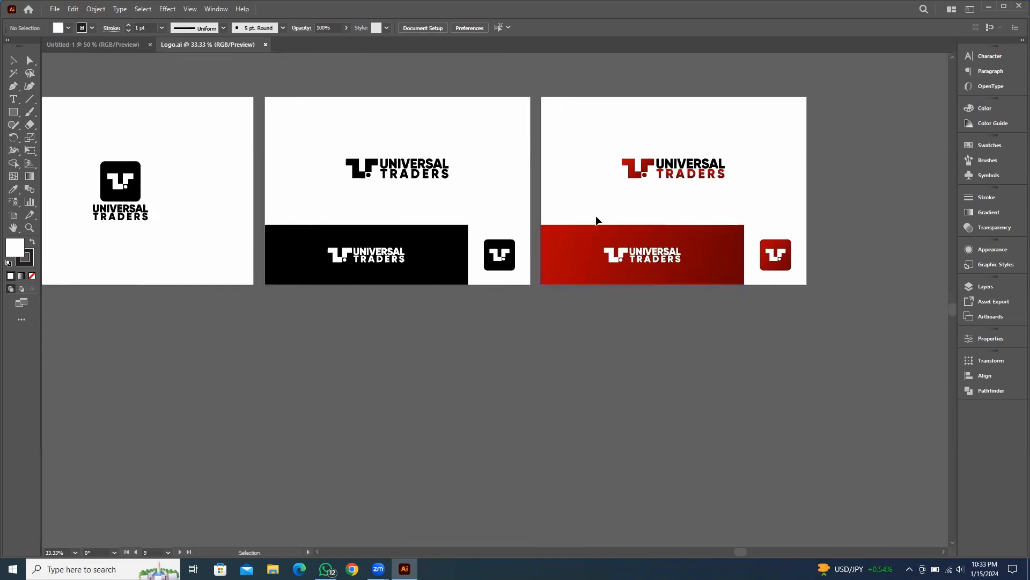
left_click_drag(200, 332, 375, 340)
left_click_drag(233, 138, 346, 280)
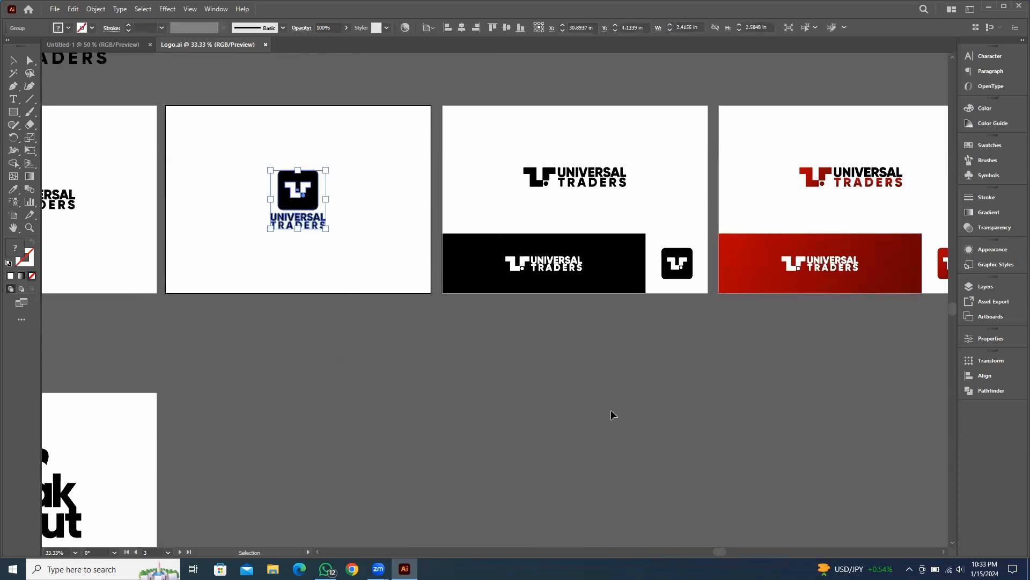
mouse_move(612, 414)
left_mouse_down()
mouse_move(441, 402)
mouse_move(869, 400)
mouse_move(421, 385)
left_mouse_up()
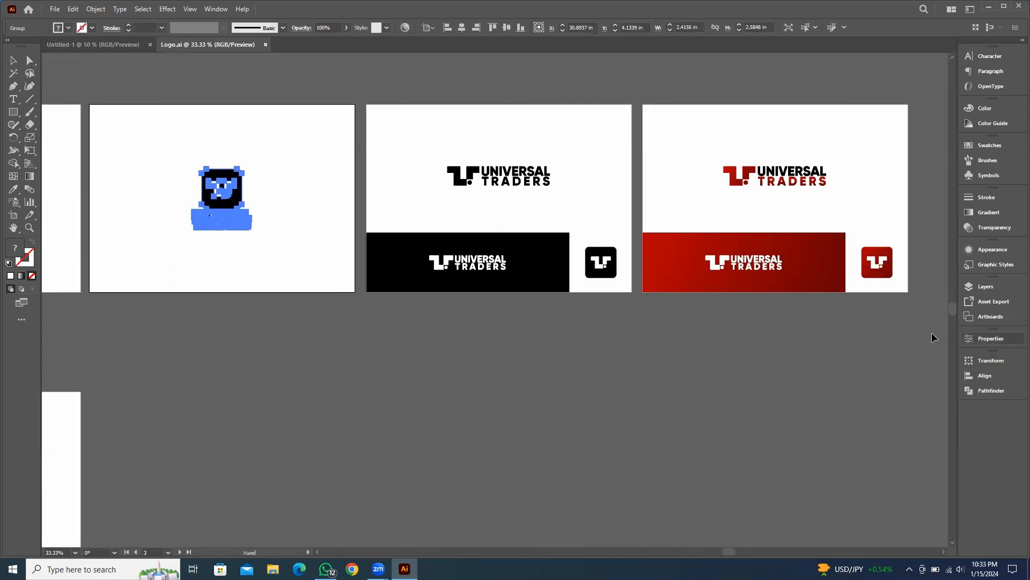
left_click(256, 182)
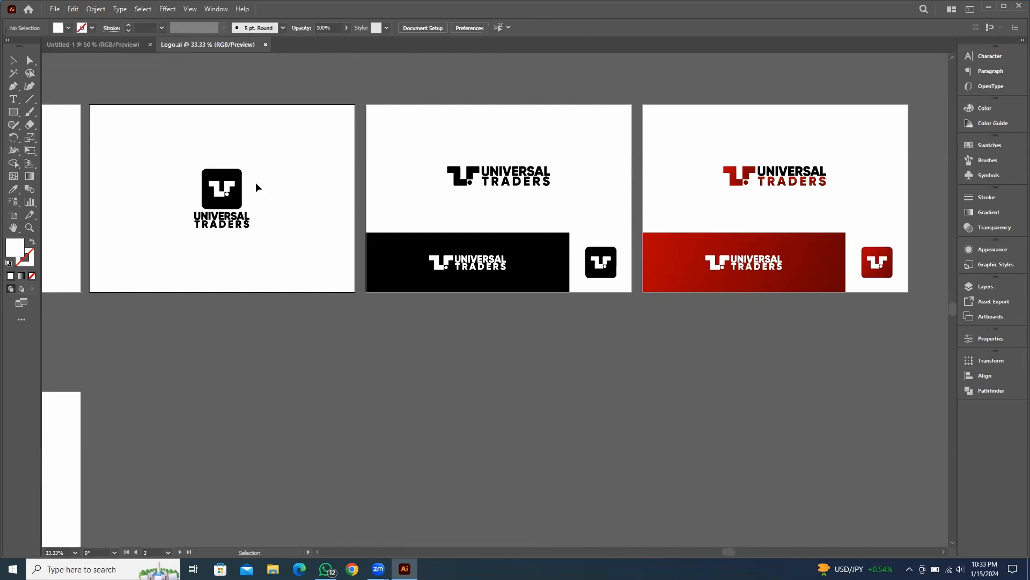
Enter the logo group, select the black rounded square, and sample the red gradient from the red icon onto it
double_click(236, 176)
left_click(236, 176)
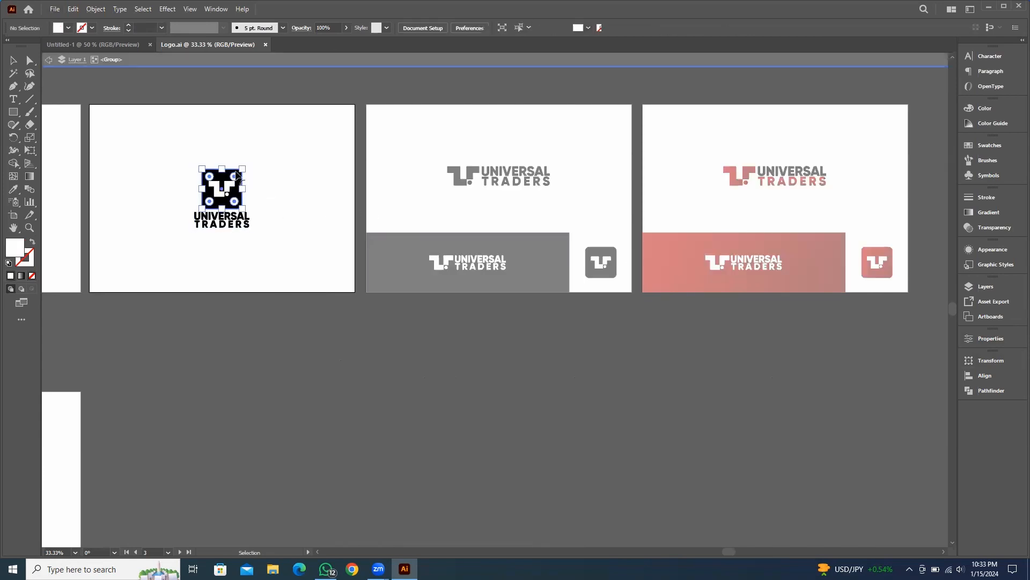
key("shift+F8")
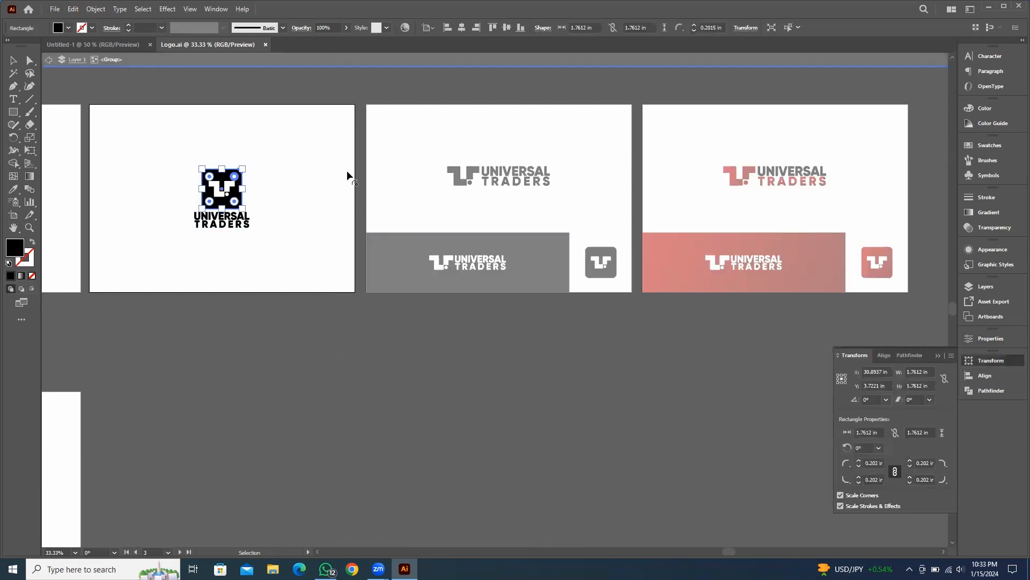
left_click(347, 172)
left_click(217, 177)
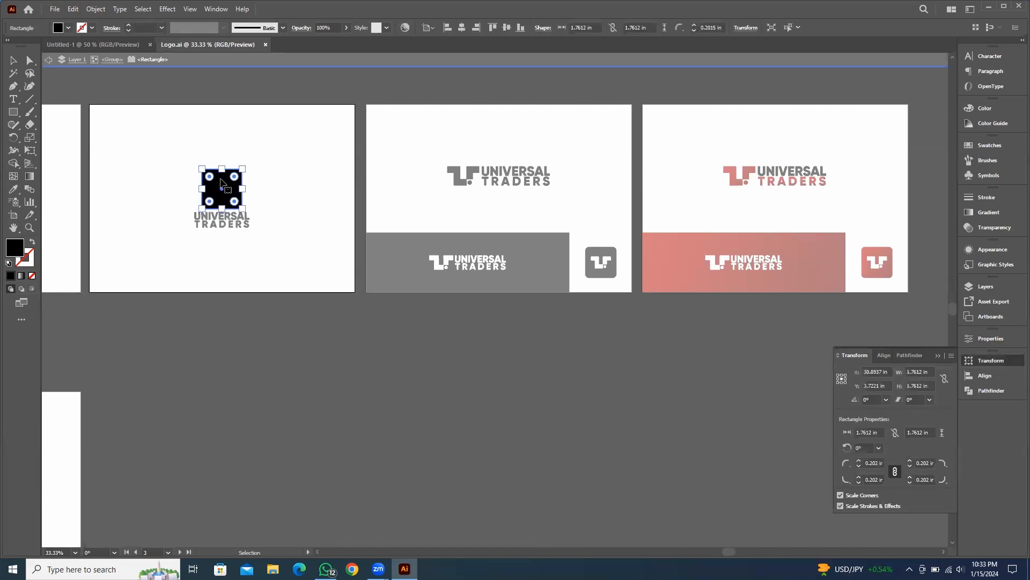
key("i")
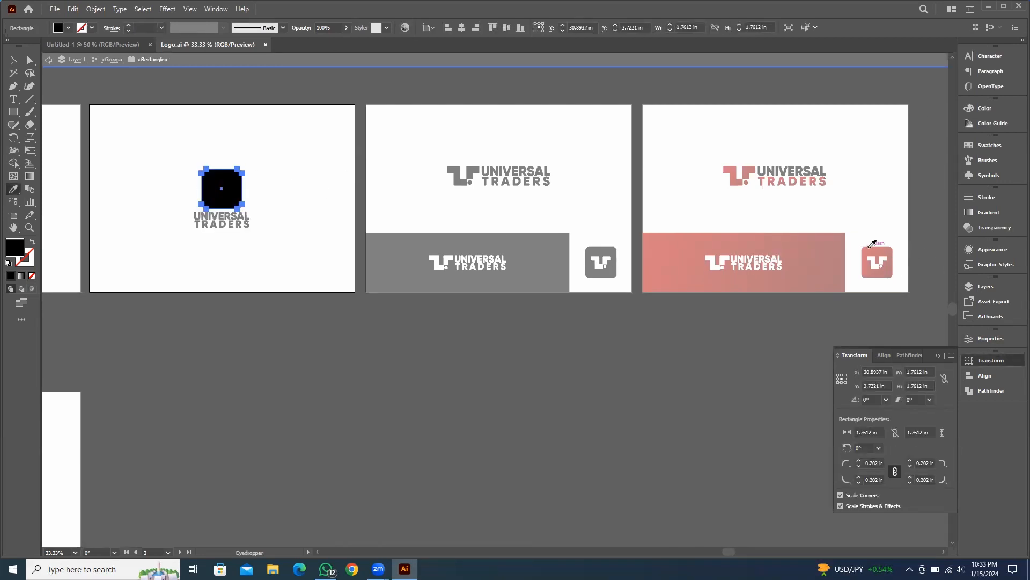
left_click(706, 246)
Redraw the square's gradient diagonally from its top-left corner to its bottom-right corner
key("g")
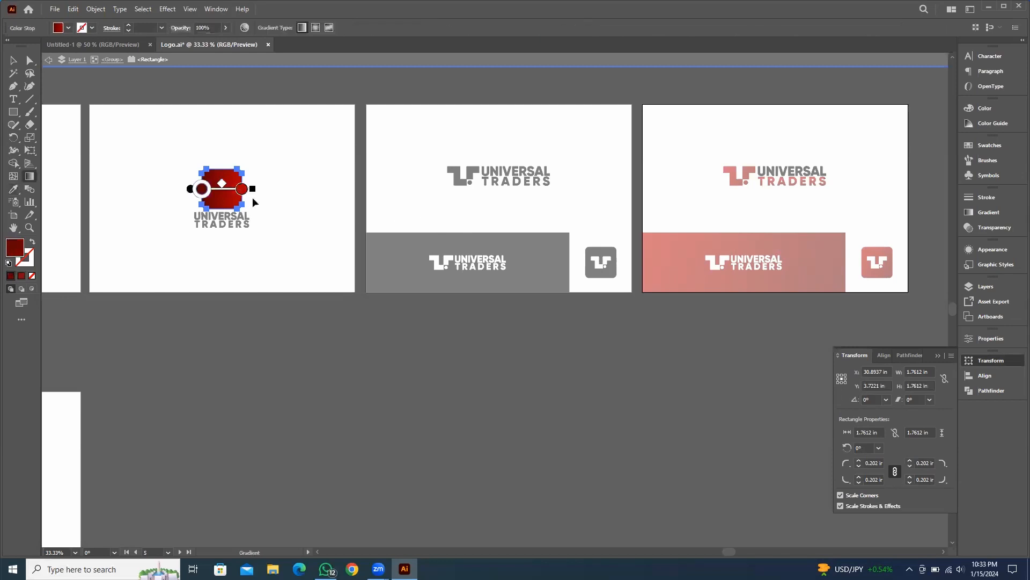
left_click_drag(192, 164, 240, 206)
scroll(231, 217, "up", 5)
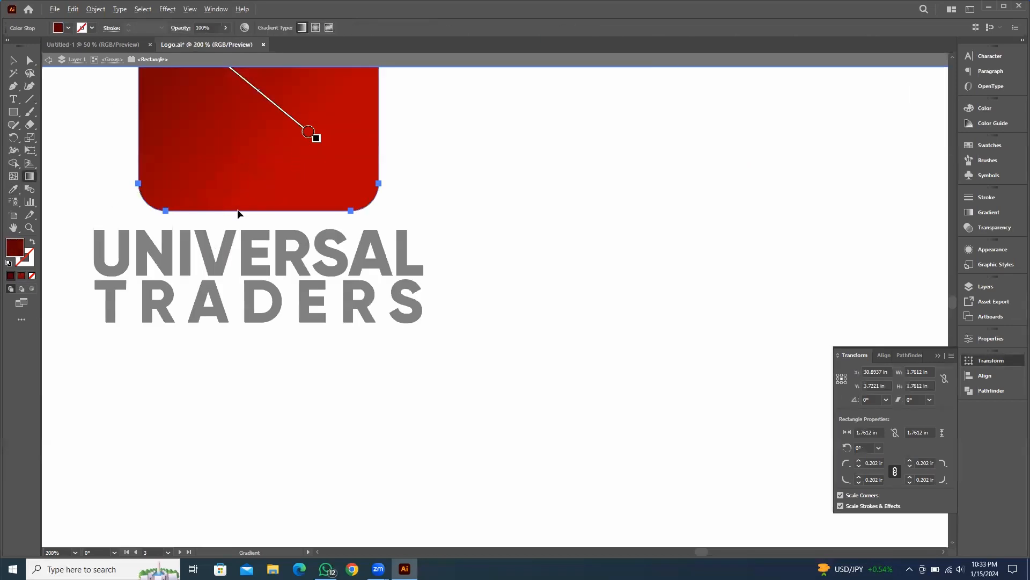
left_click_drag(414, 205, 233, 168)
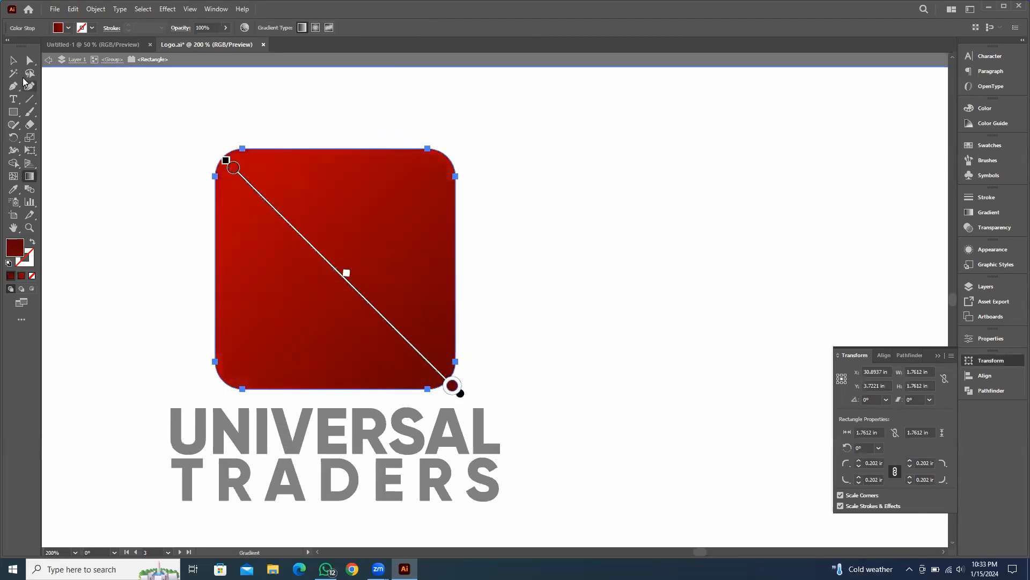
Select the TRADERS lettering and sample the red gradient from the rounded square onto it
left_click(17, 62)
double_click(575, 153)
scroll(567, 195, "down", 2)
left_click_drag(584, 253, 566, 247)
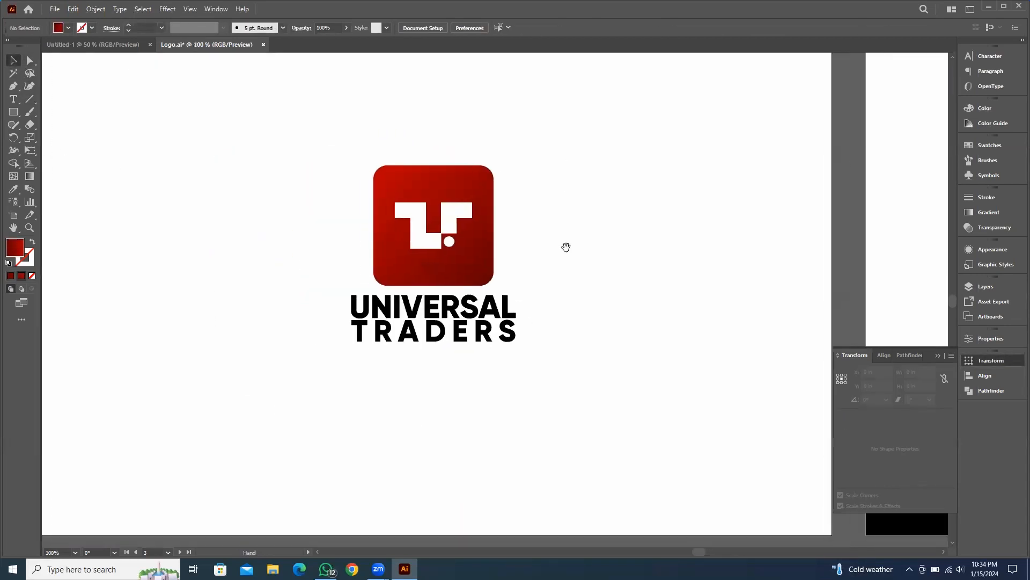
left_click(433, 341)
double_click(437, 337)
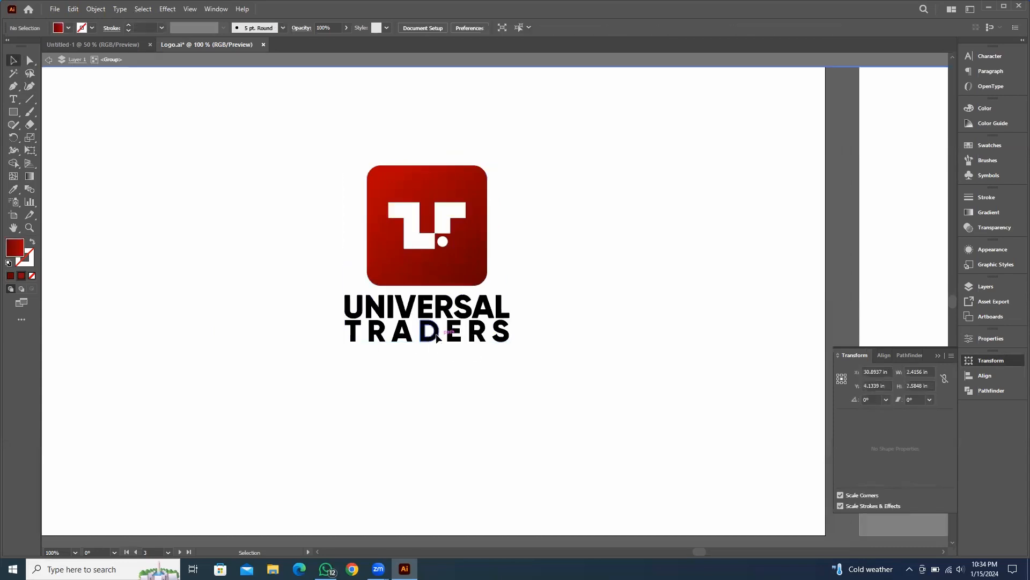
left_click(437, 337)
double_click(437, 337)
left_click(436, 337)
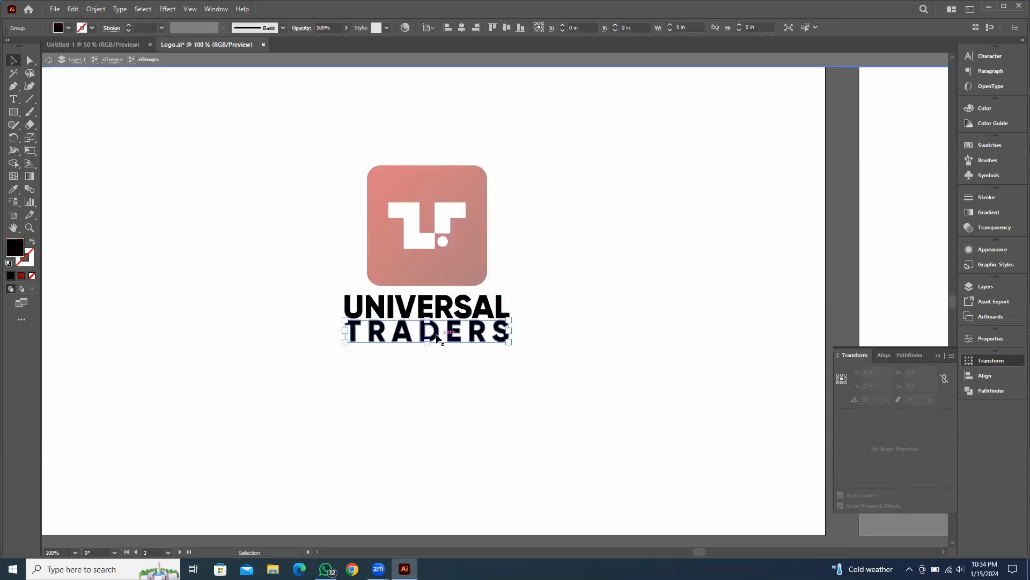
key("i")
left_click(444, 172)
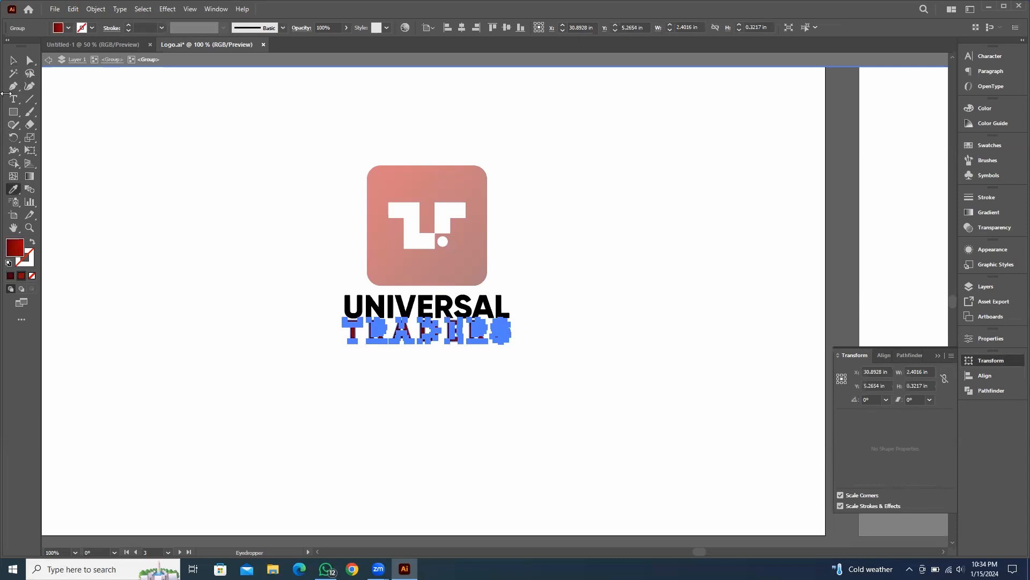
Redraw the TRADERS gradient vertically, running from the bottom of the letters to the top
left_click(13, 60)
left_click(363, 205)
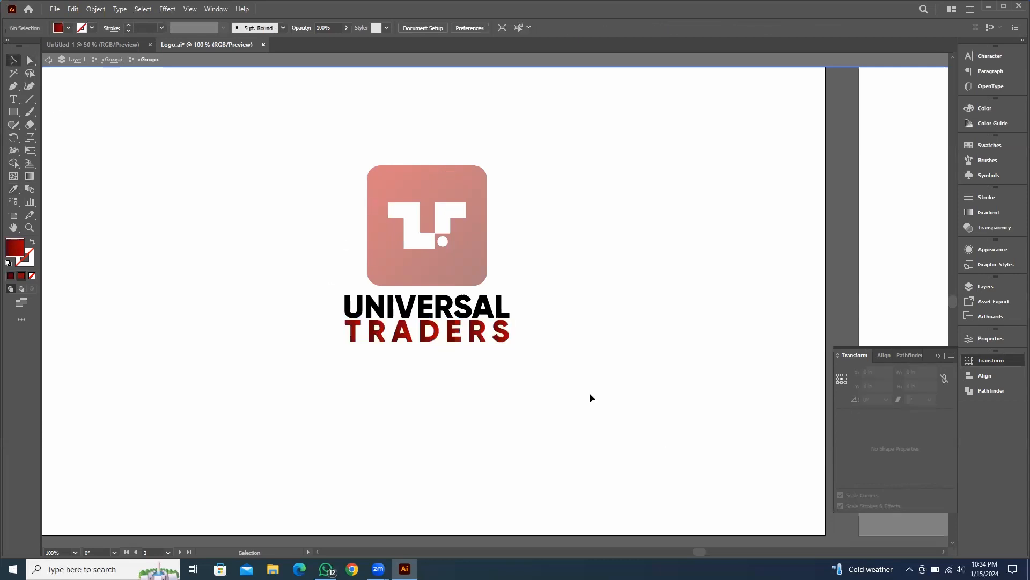
left_click(475, 338)
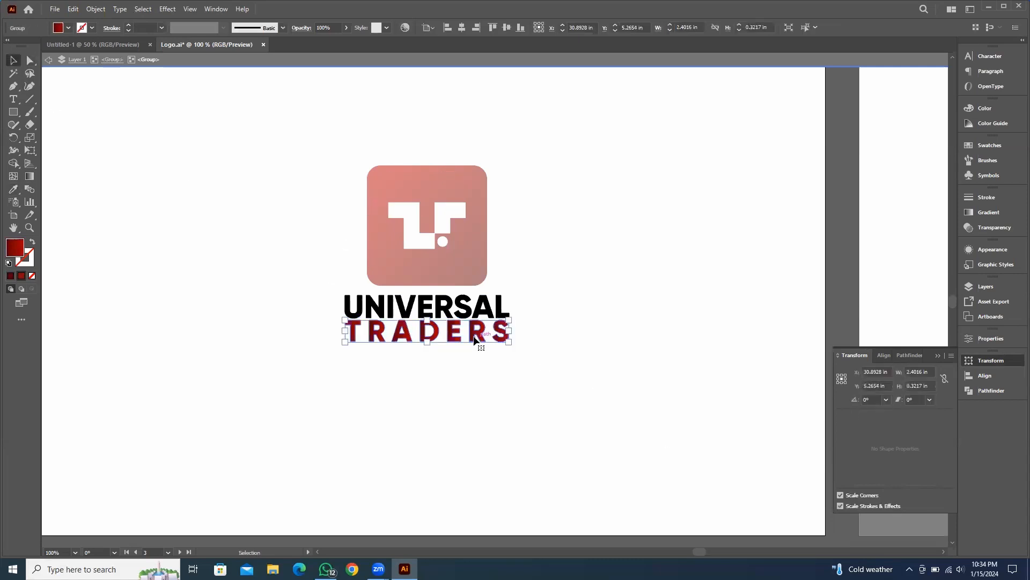
key("f")
key("g")
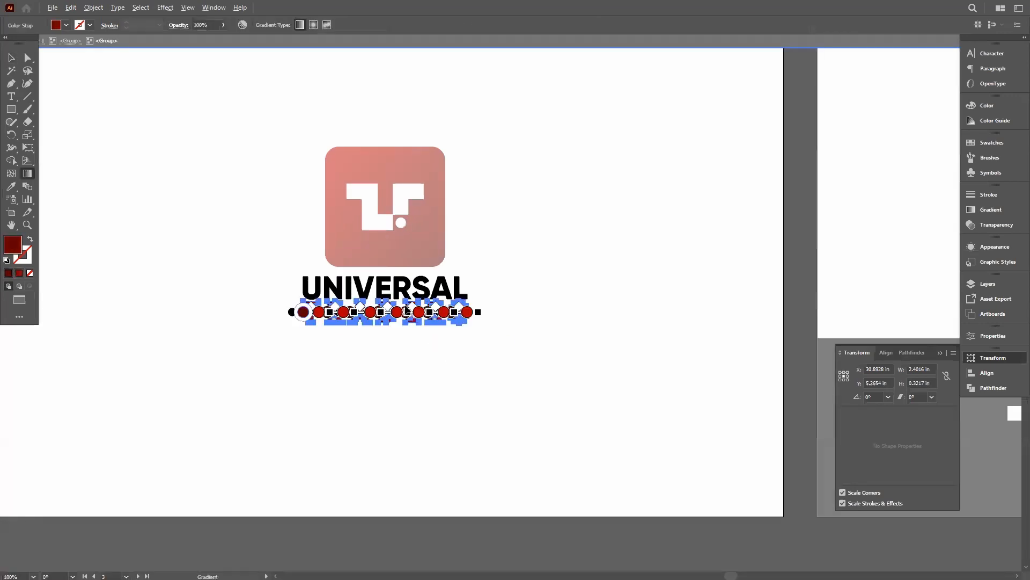
scroll(397, 308, "up", 3)
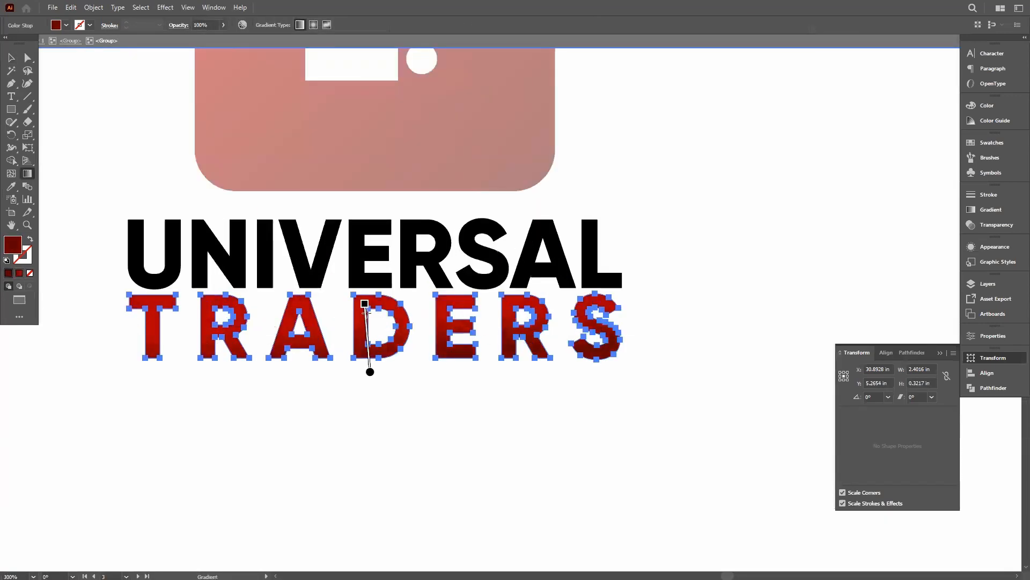
left_click_drag(368, 372, 368, 295)
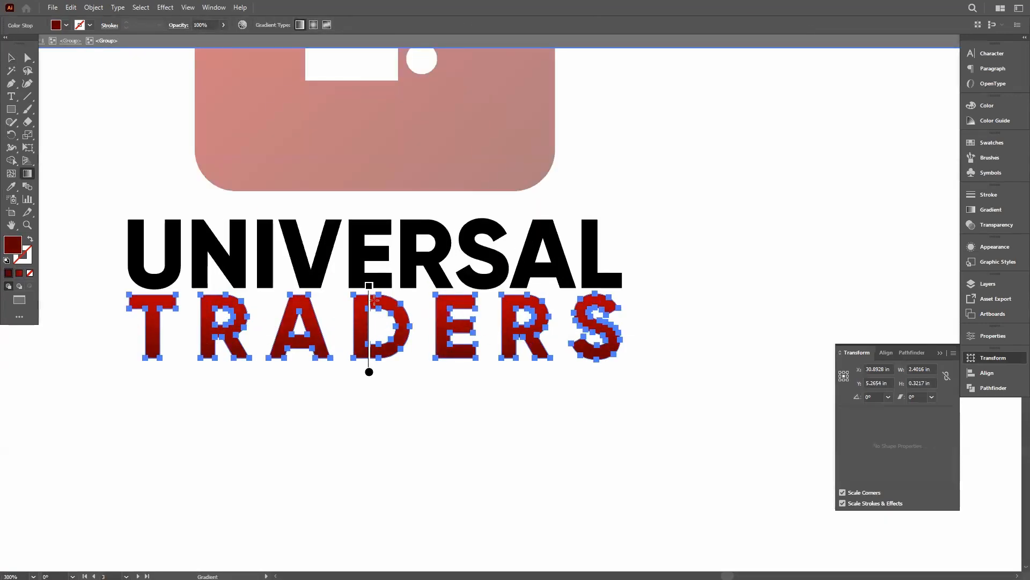
left_click(9, 59)
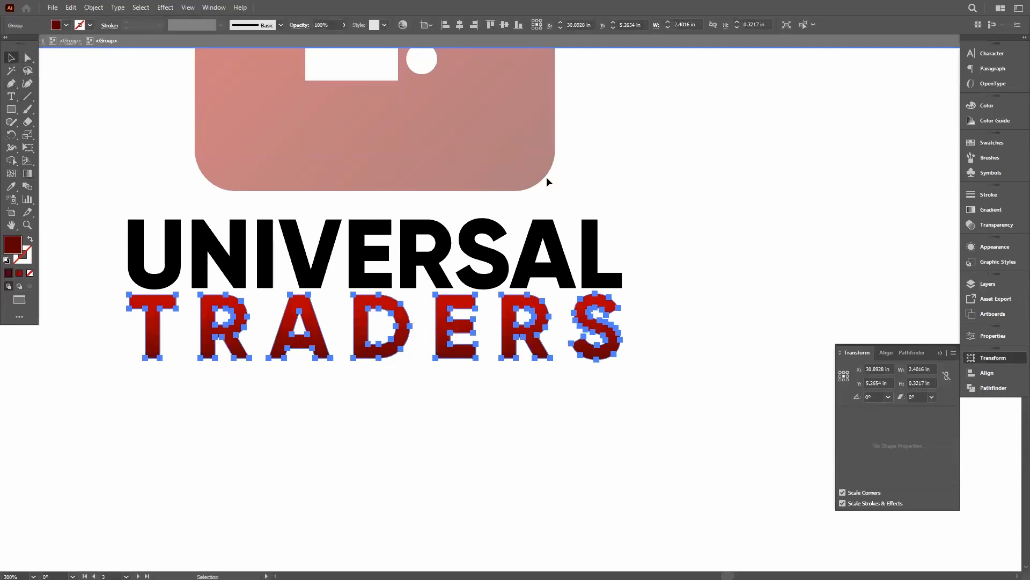
Exit the group, zoom out, and select and copy the finished red logo group
double_click(660, 182)
scroll(684, 232, "down", 3)
key("space")
left_click_drag(782, 188, 554, 259)
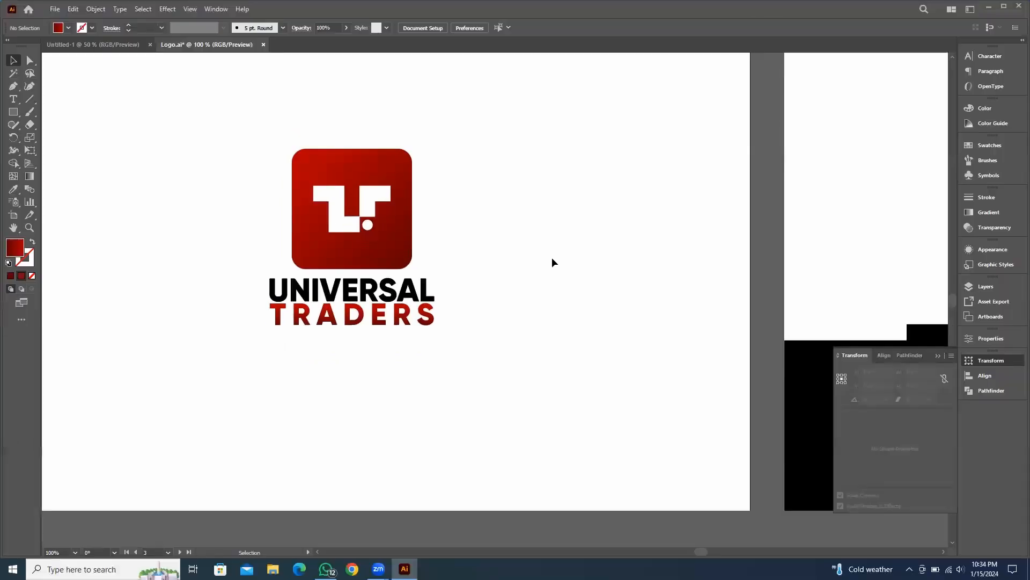
key("space")
left_click_drag(552, 259, 397, 200)
left_click(938, 353)
scroll(625, 267, "down", 3)
key("space")
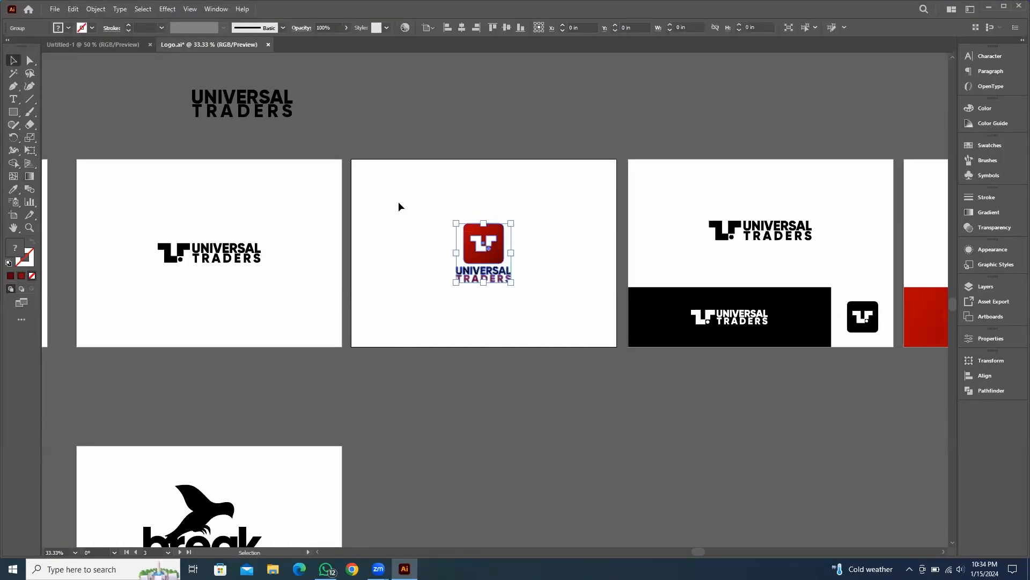
left_click(566, 243)
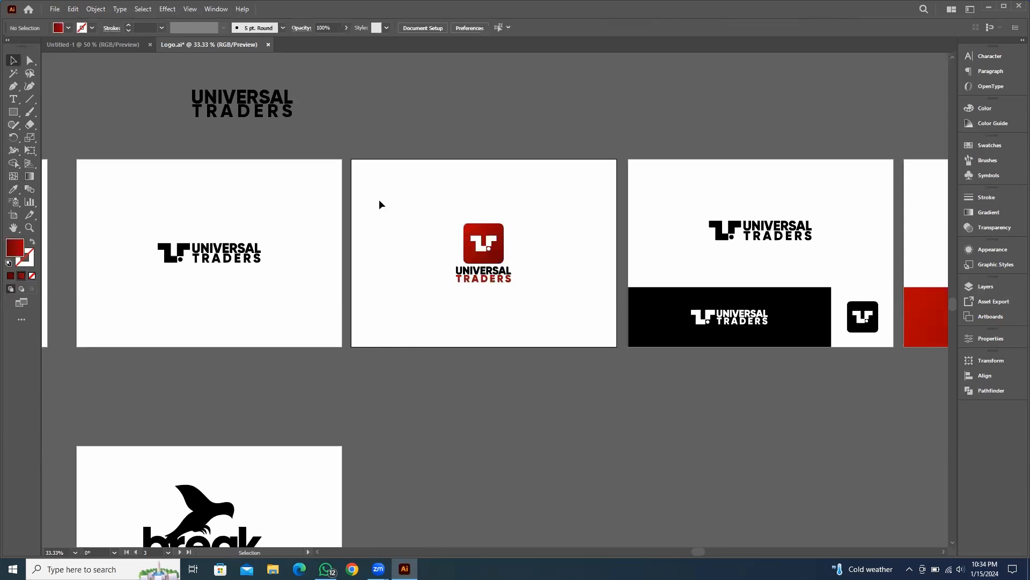
Paste the logo into the Untitled-1 document and move it onto the artboard
left_click(82, 47)
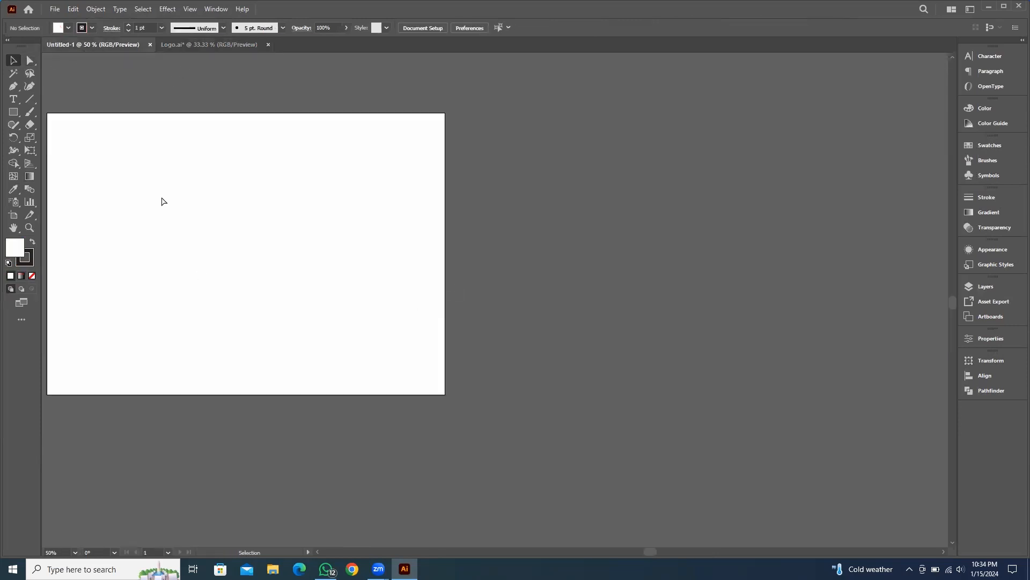
key("ctrl+v")
left_click_drag(499, 290, 222, 256)
left_click(369, 253)
Select the logo's rounded square and white mark, and apply Shape Builder to the small circle
scroll(426, 283, "left", 3)
scroll(343, 274, "up", 3)
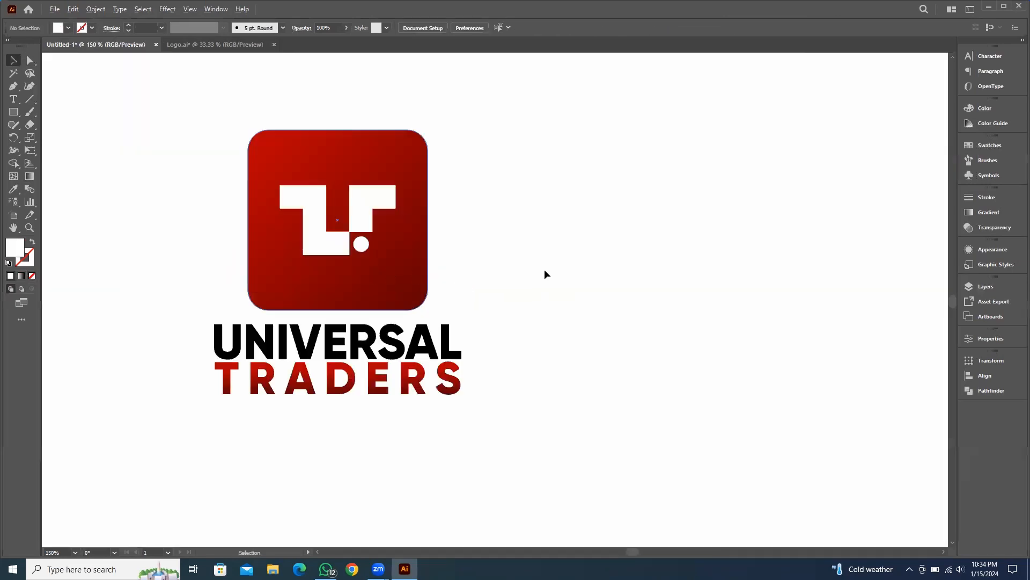
left_click(397, 219)
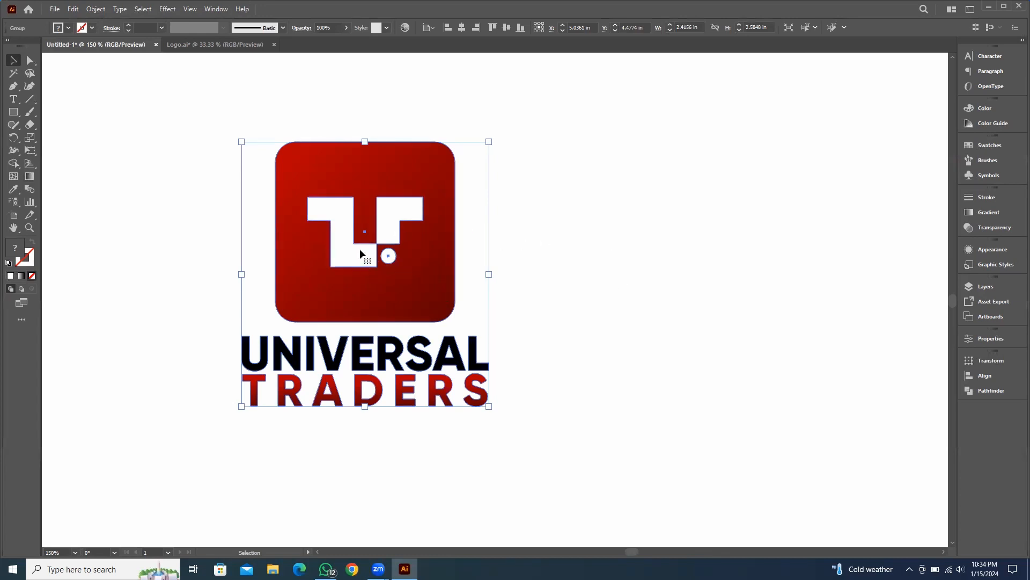
double_click(363, 191)
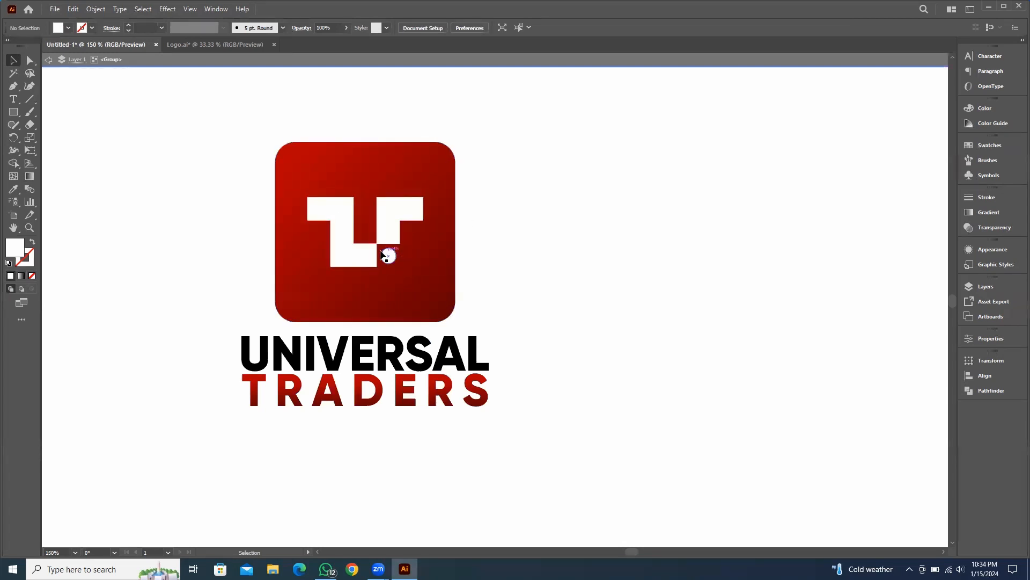
left_click_drag(183, 121, 652, 290)
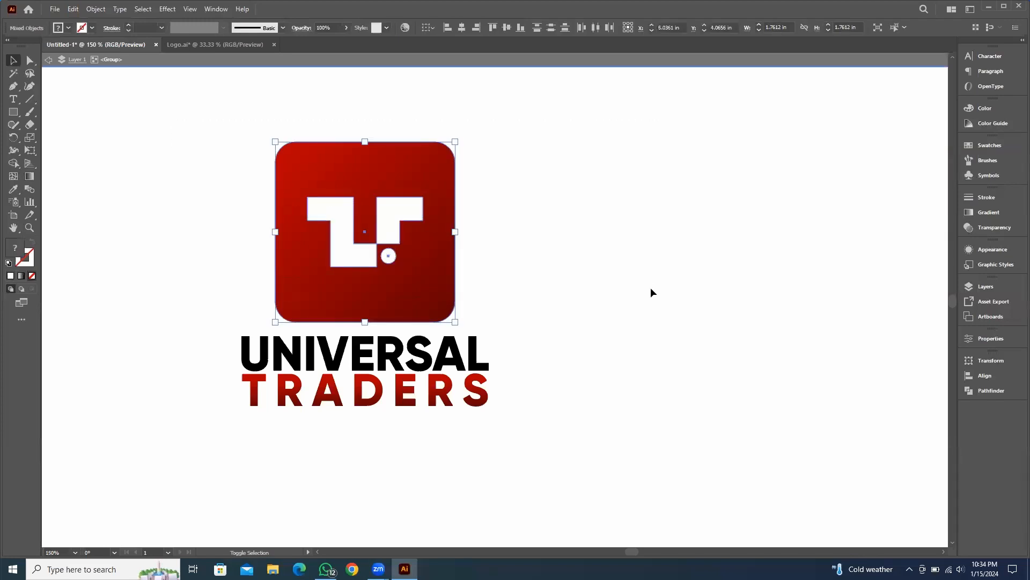
key("shift+m")
scroll(340, 250, "up", 2)
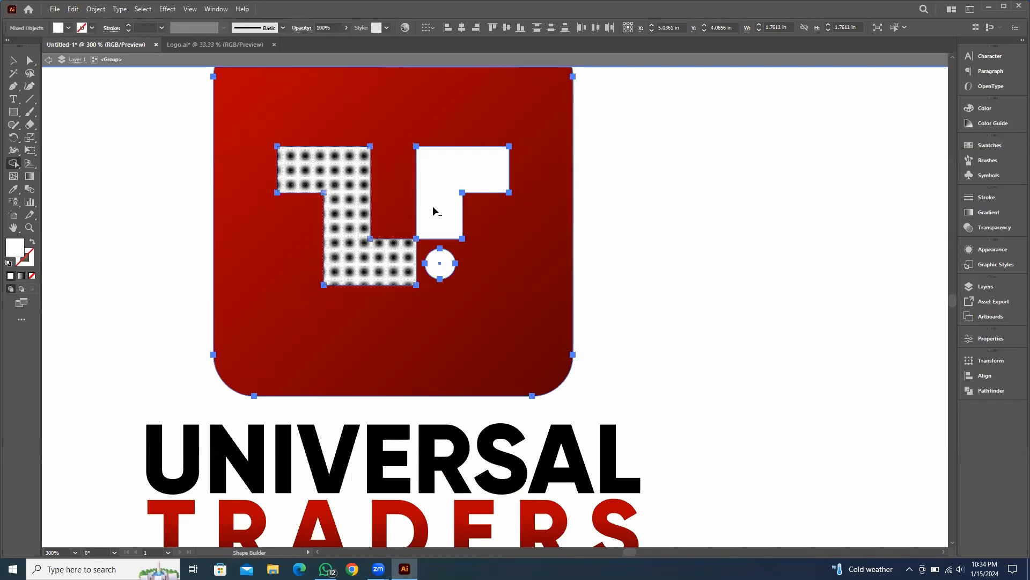
left_click(438, 263)
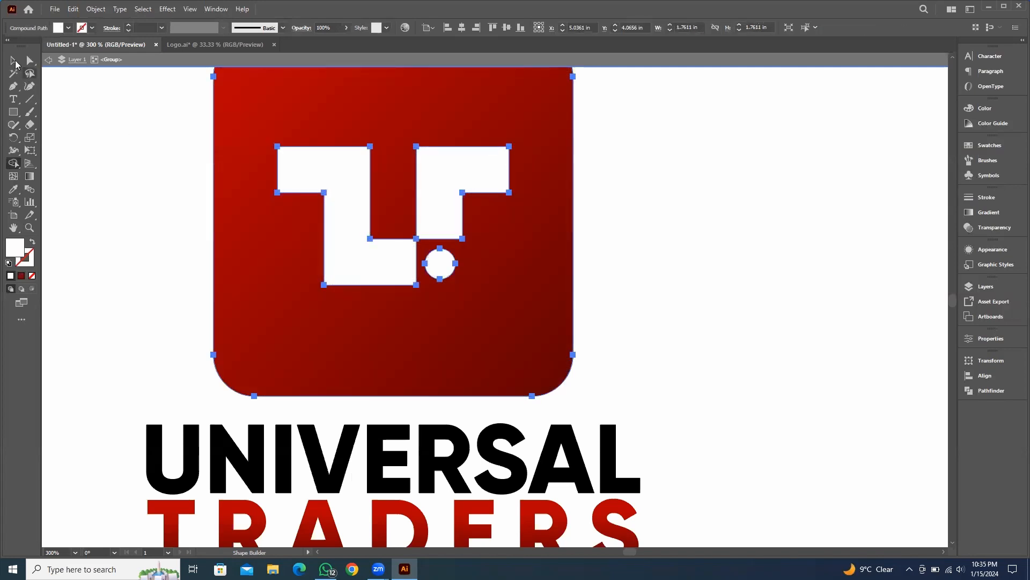
left_click(15, 63)
left_click(95, 135)
scroll(597, 249, "down", 4)
left_click_drag(662, 266, 461, 267)
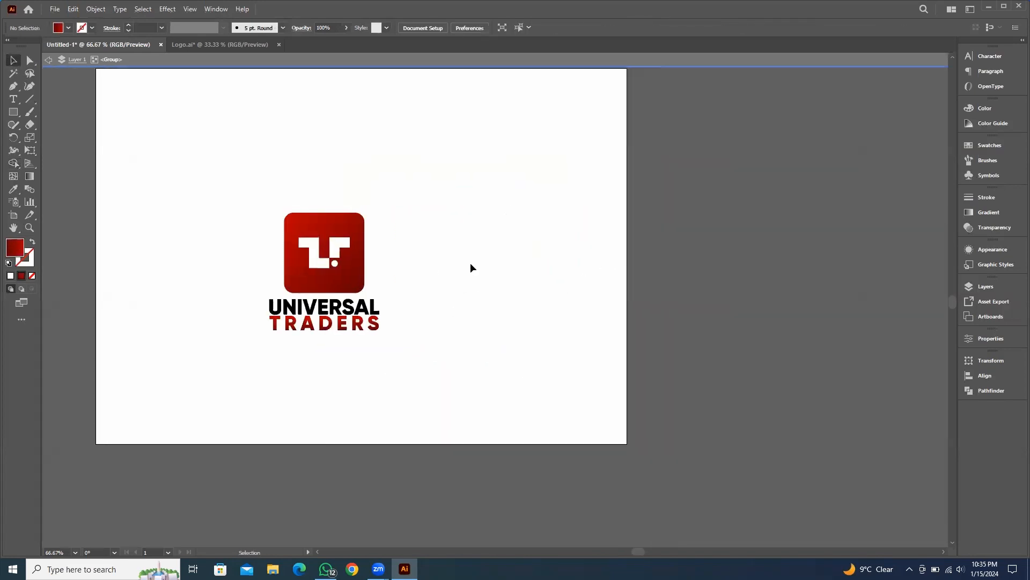
Move the logo group off the artboard and undo the move
left_click_drag(358, 234, 729, 216)
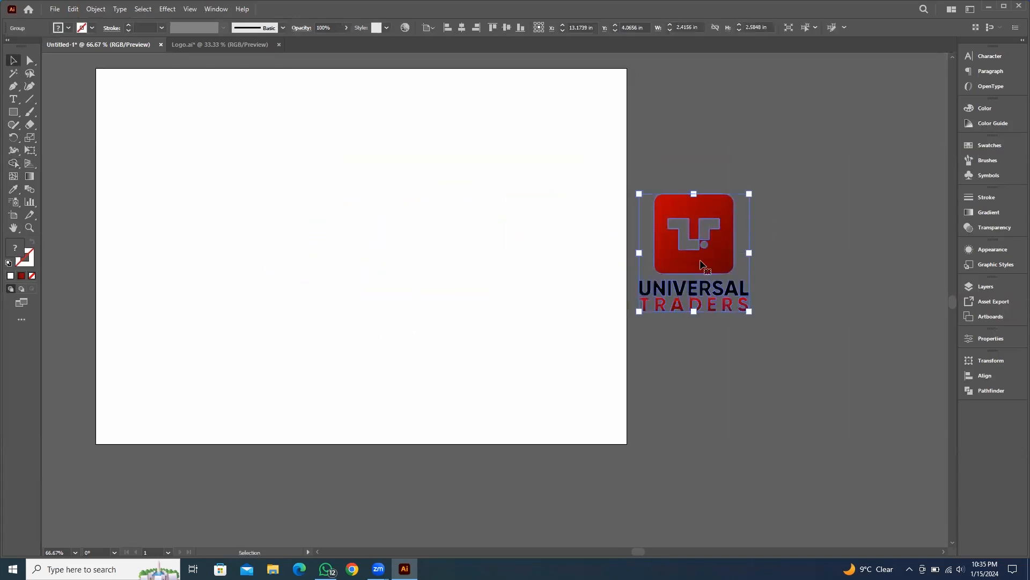
key("ctrl+z")
left_click(529, 258)
Draw a rectangle beside the artboard and set its fill to black 000000
scroll(529, 262, "down", 3)
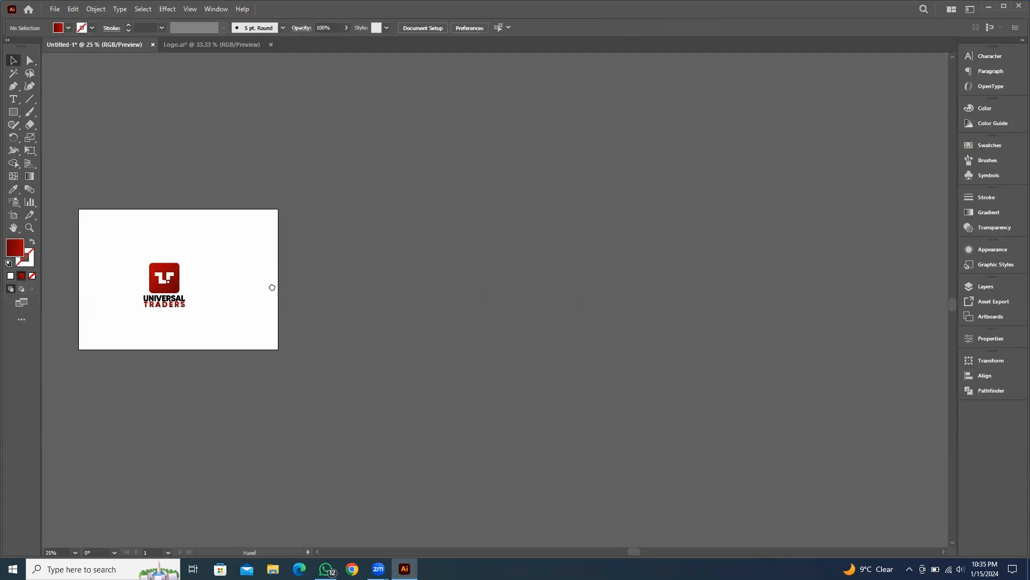
left_click(20, 114)
left_click_drag(296, 233, 438, 284)
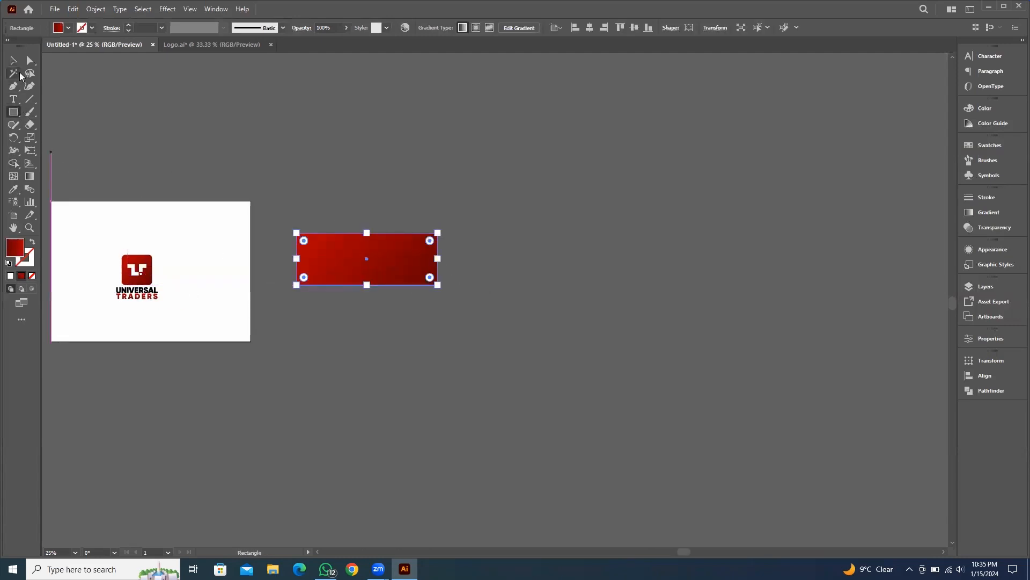
left_click(13, 61)
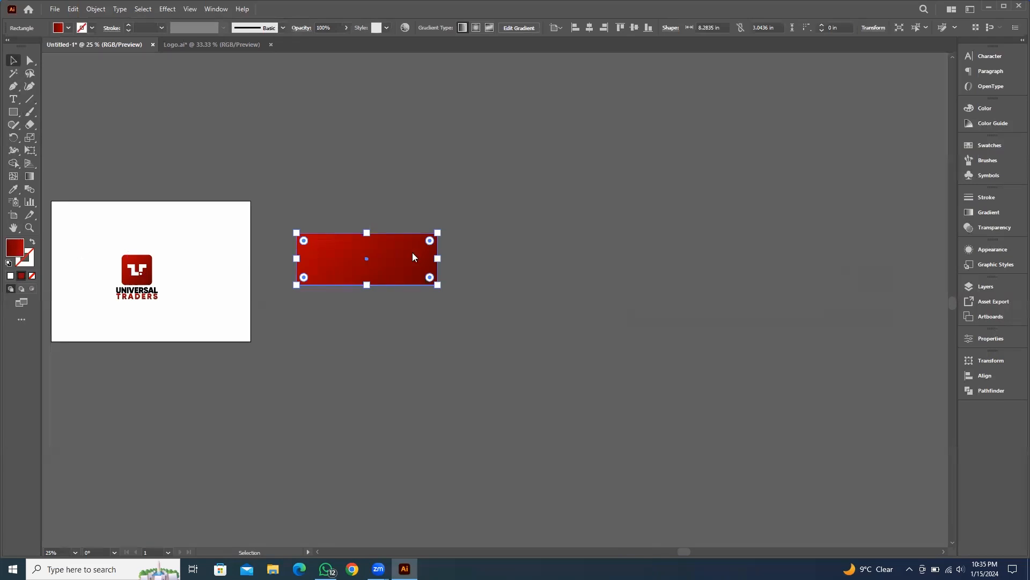
type("000000")
left_click(861, 166)
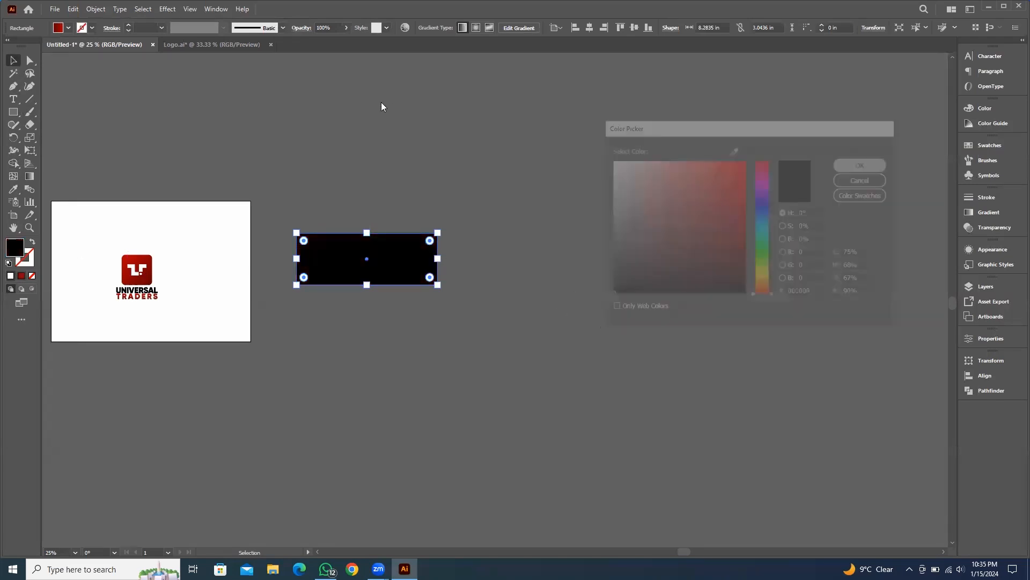
Move the logo from the artboard onto the black rectangle and inspect it
left_click(168, 246)
left_click_drag(137, 263, 368, 258)
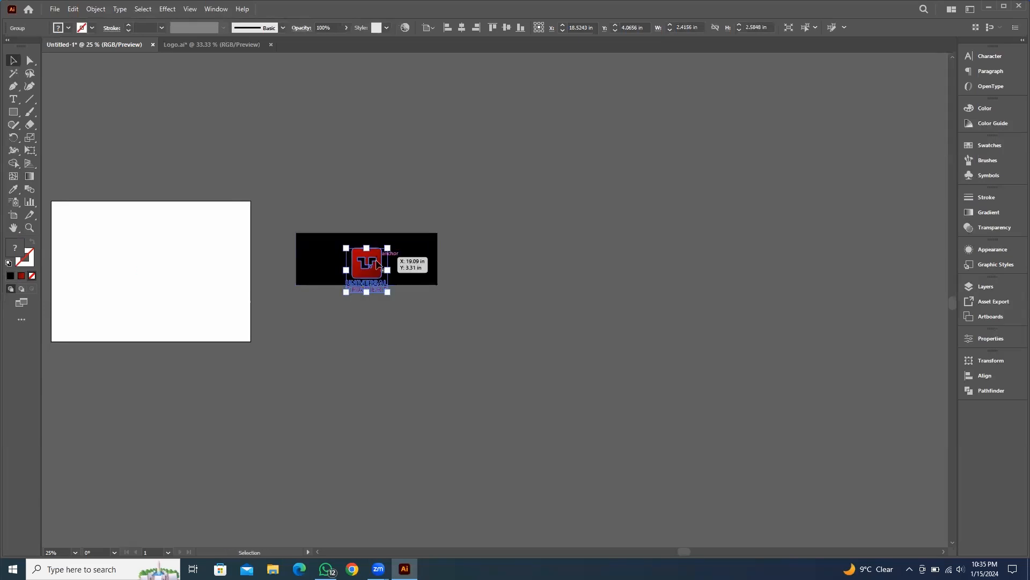
scroll(377, 263, "up", 5)
left_click(836, 201)
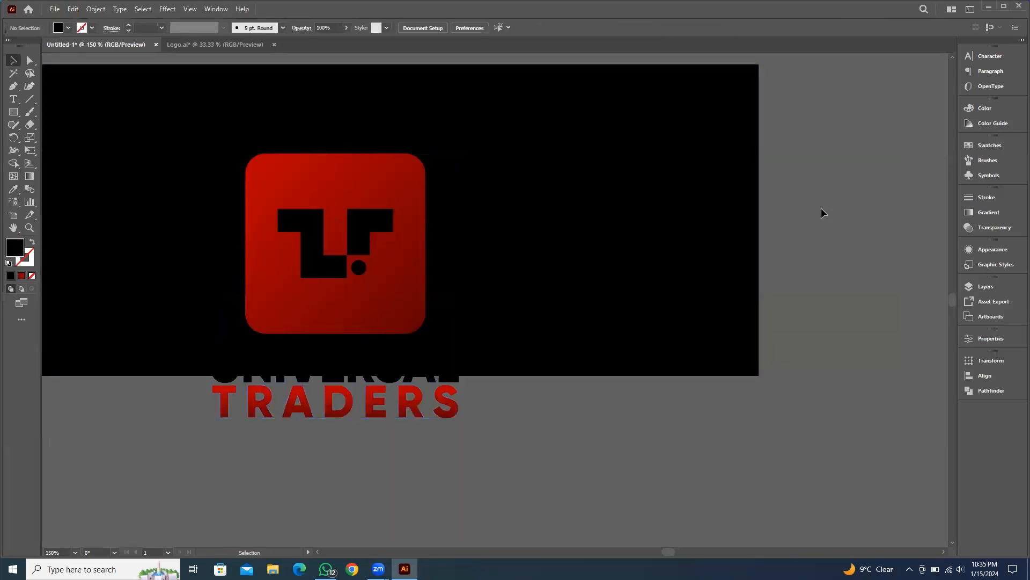
scroll(821, 213, "down", 4)
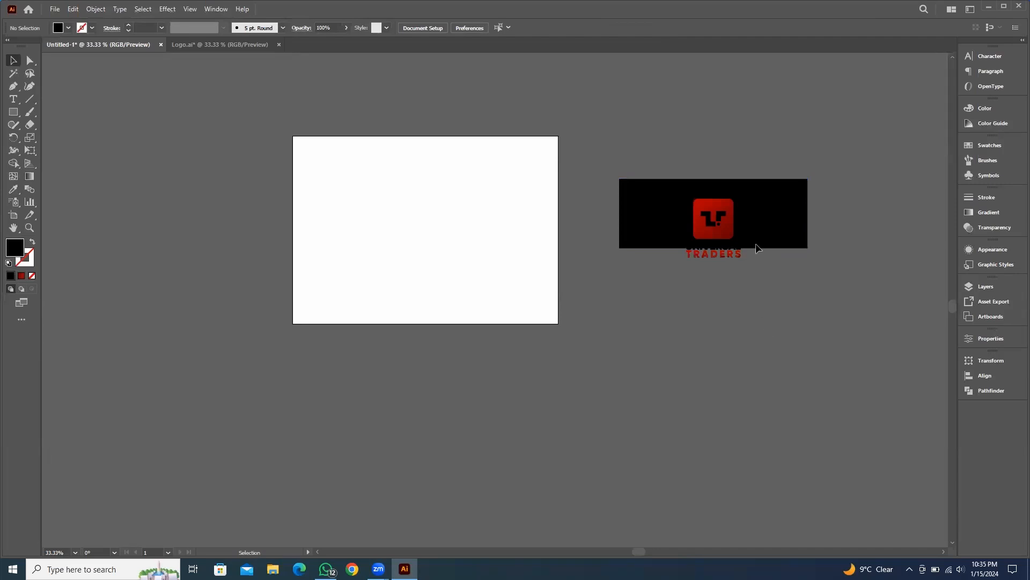
Undo the logo's move and delete the black rectangle
key("ctrl+z")
key("ctrl+z")
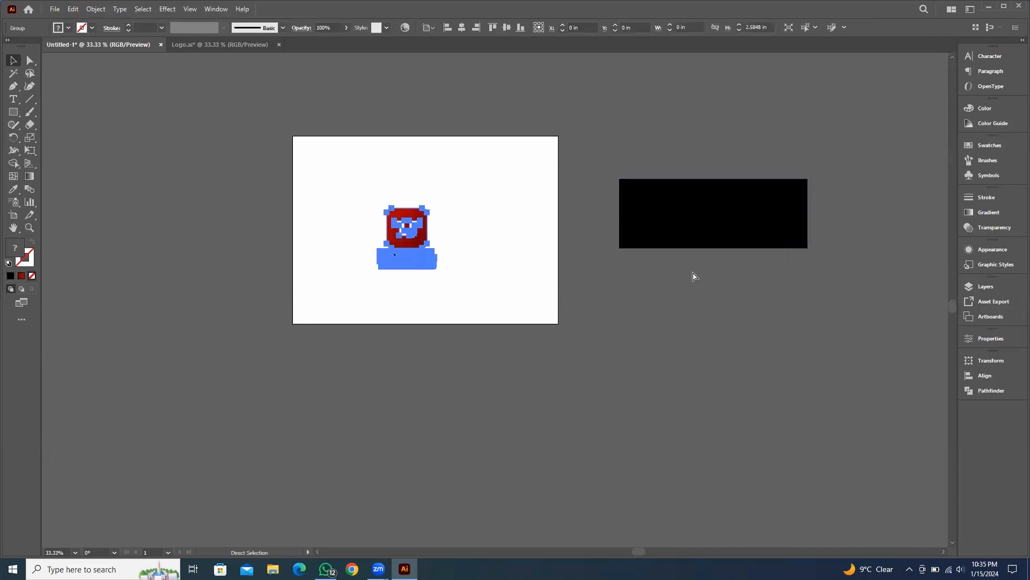
left_click_drag(784, 323, 662, 145)
key("Delete")
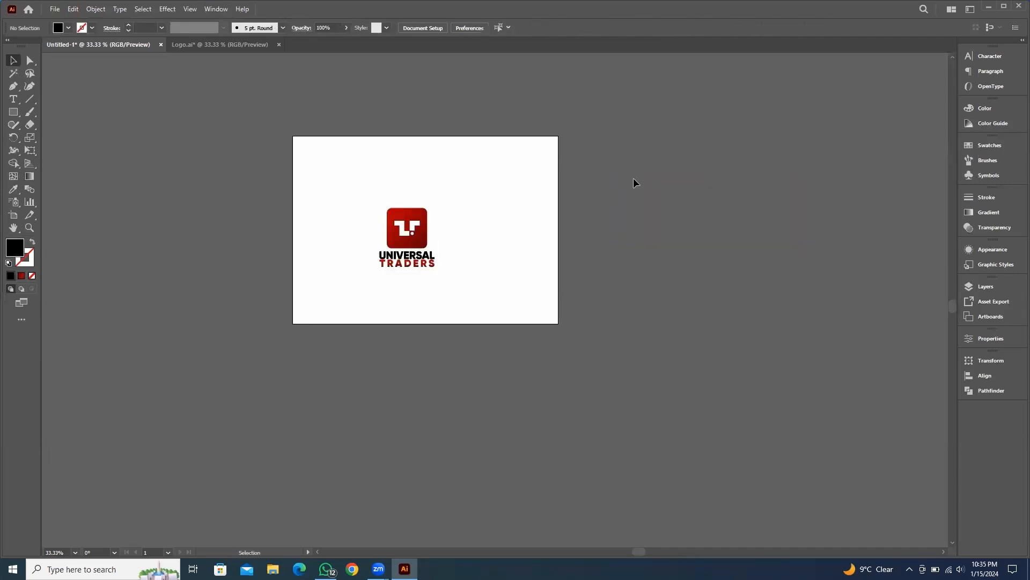
Create a rectangle 3.5 in wide and 2 in high beside the artboard
scroll(671, 207, "up", 2)
left_click_drag(671, 207, 502, 266)
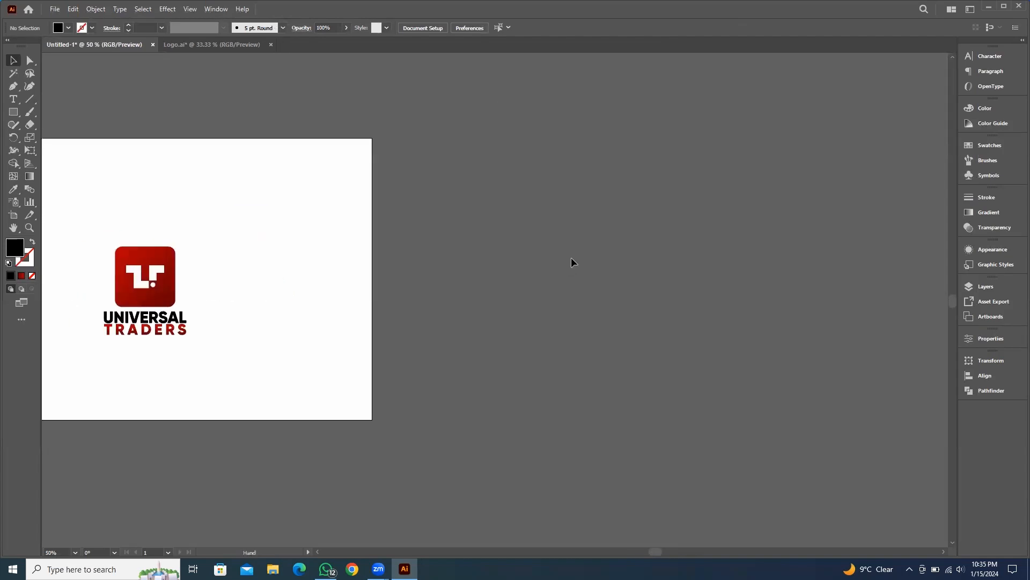
left_click_drag(236, 212, 90, 349)
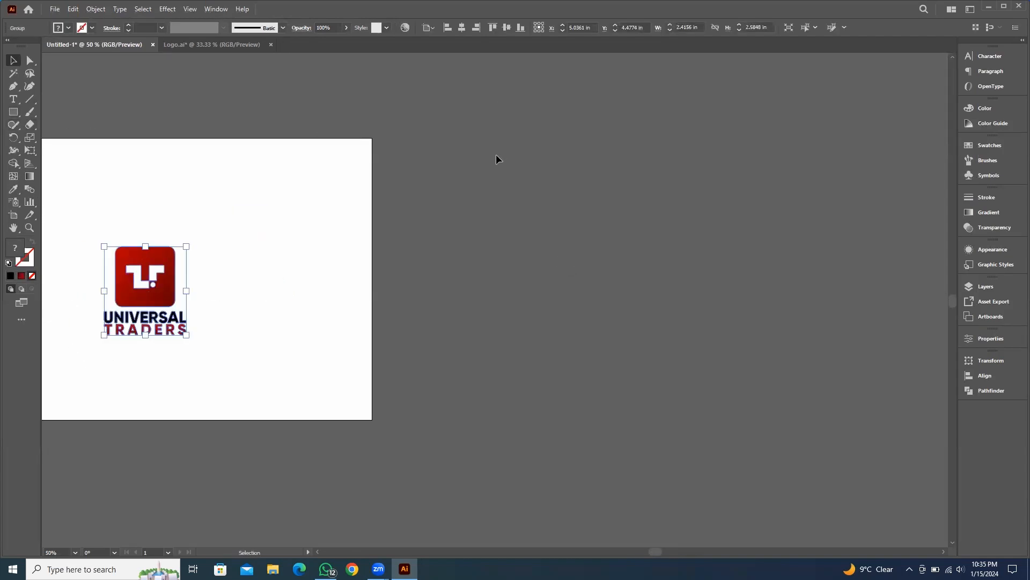
left_click(217, 177)
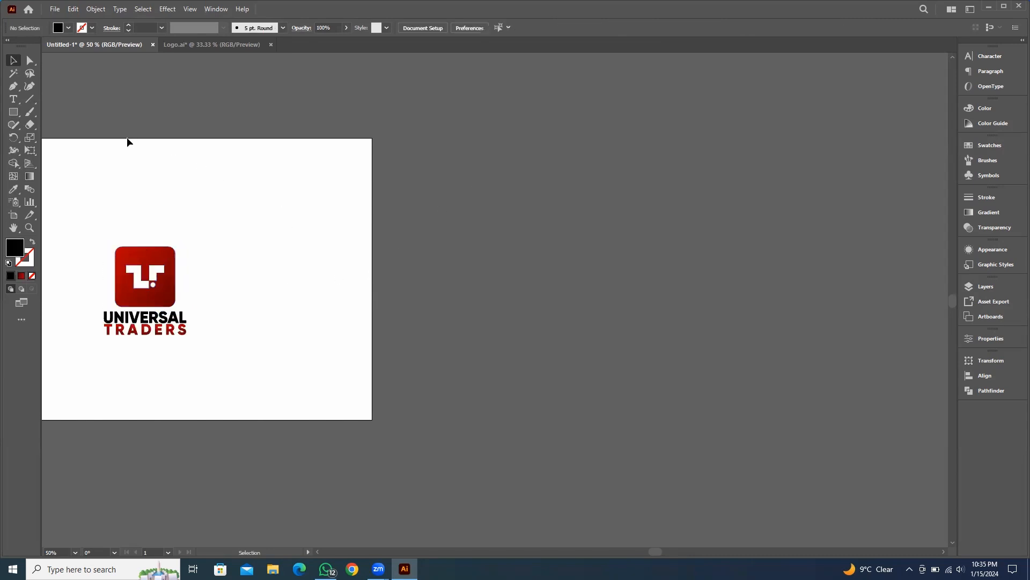
left_click(14, 113)
left_click(489, 174)
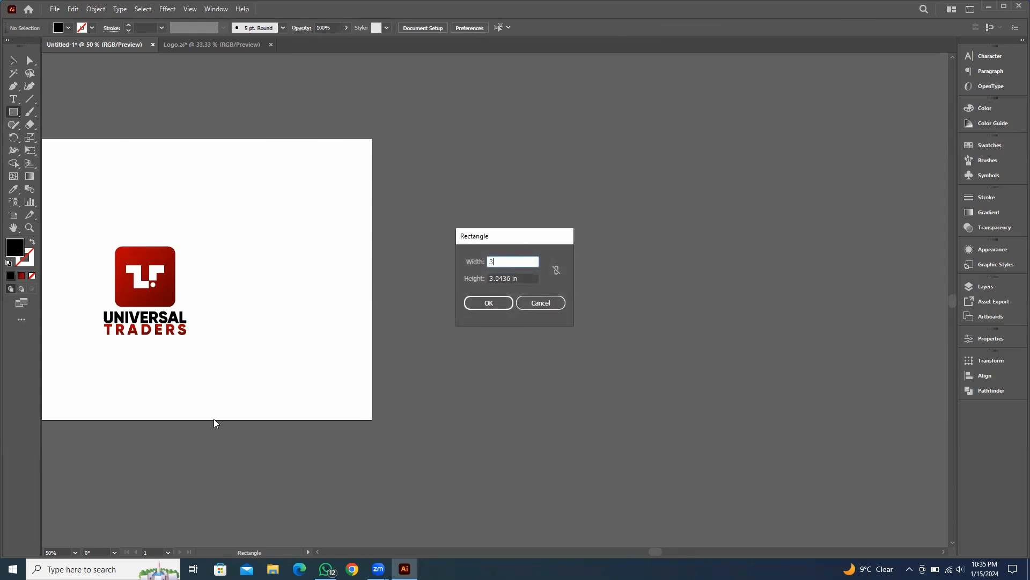
type("3.5")
key("Tab")
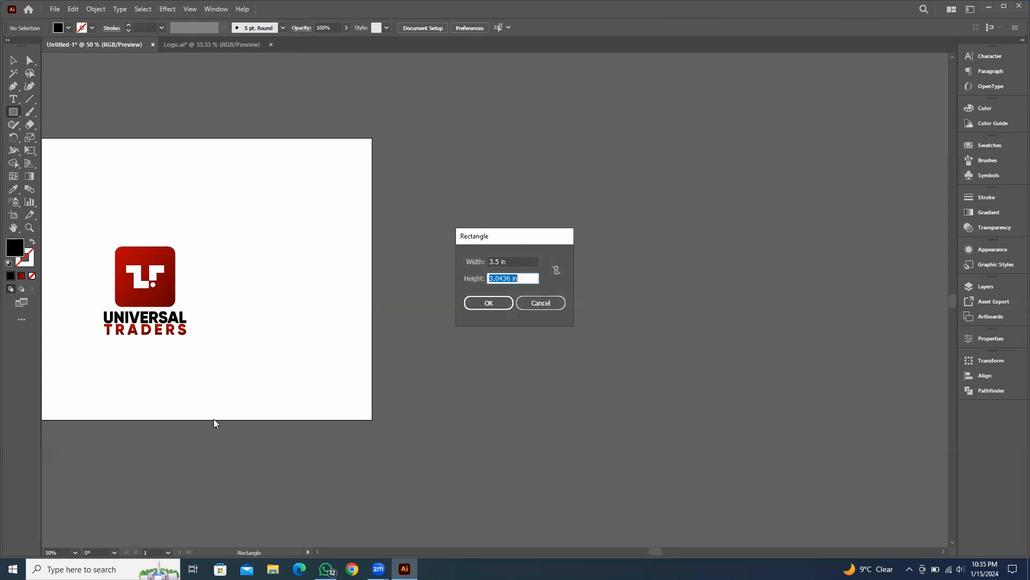
type("2")
left_click(486, 302)
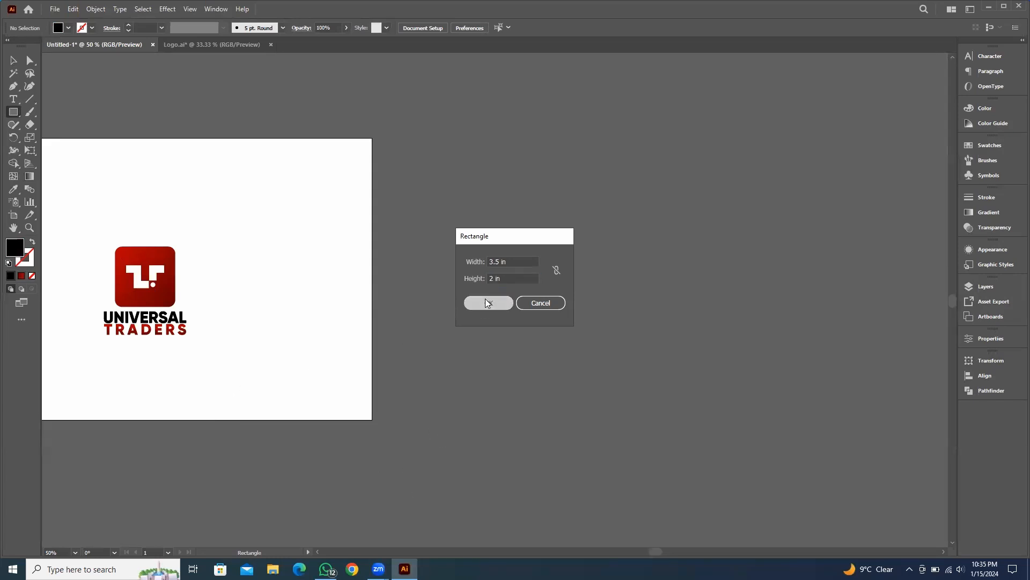
Duplicate the rectangle and place the copy below the original
left_click(13, 62)
left_click(706, 285)
scroll(576, 241, "up", 2)
left_click_drag(543, 260, 592, 341)
left_click_drag(615, 230, 485, 350)
Fill the upper rectangle with white sampled from the artboard using the Eyedropper
scroll(676, 331, "down", 2)
scroll(679, 317, "left", 1)
left_click(593, 260)
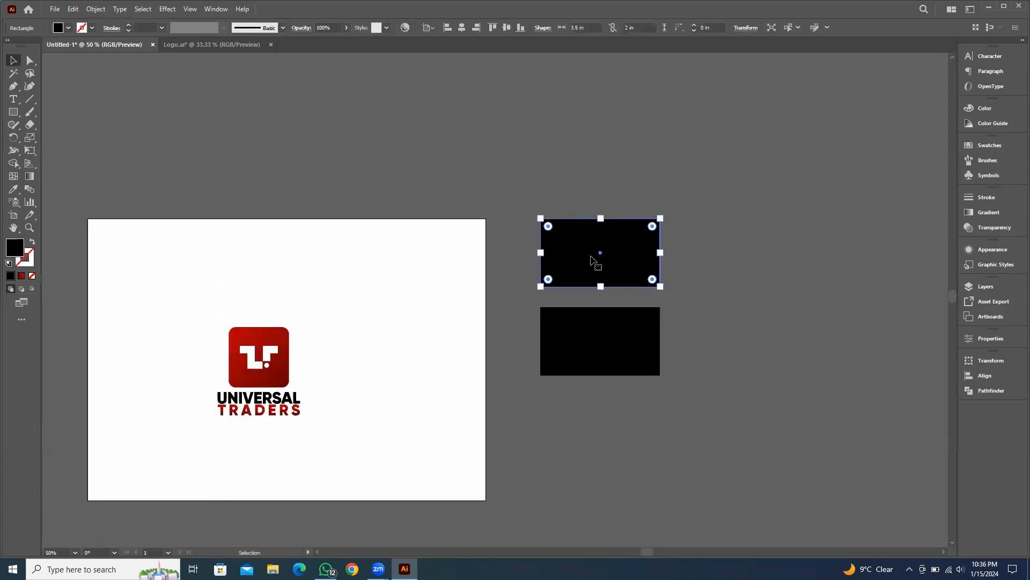
key("i")
left_click(230, 225)
left_click(10, 60)
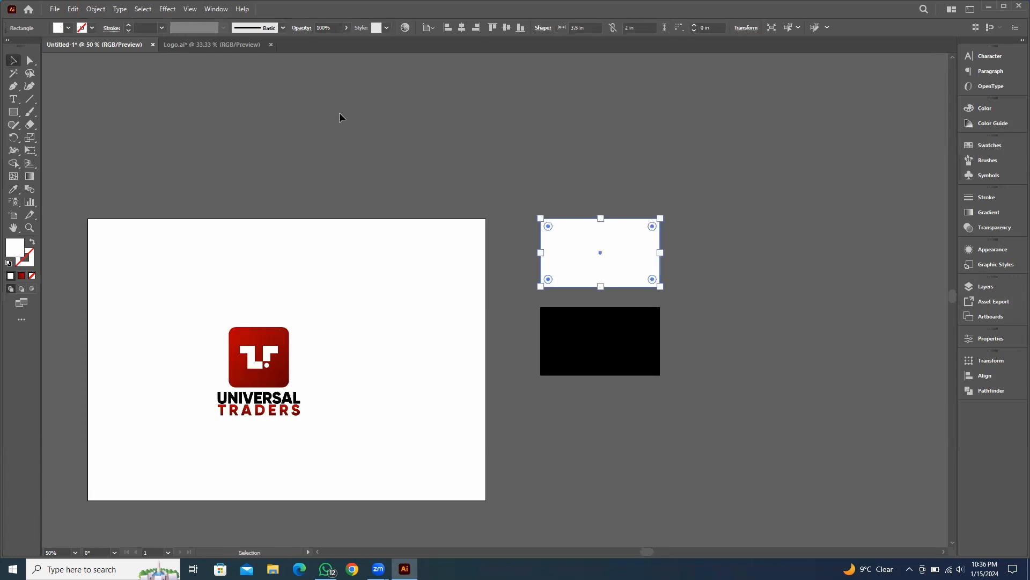
Apply the logo square's red gradient to the lower rectangle and redraw it diagonally across the rectangle
left_click(610, 345)
key("i")
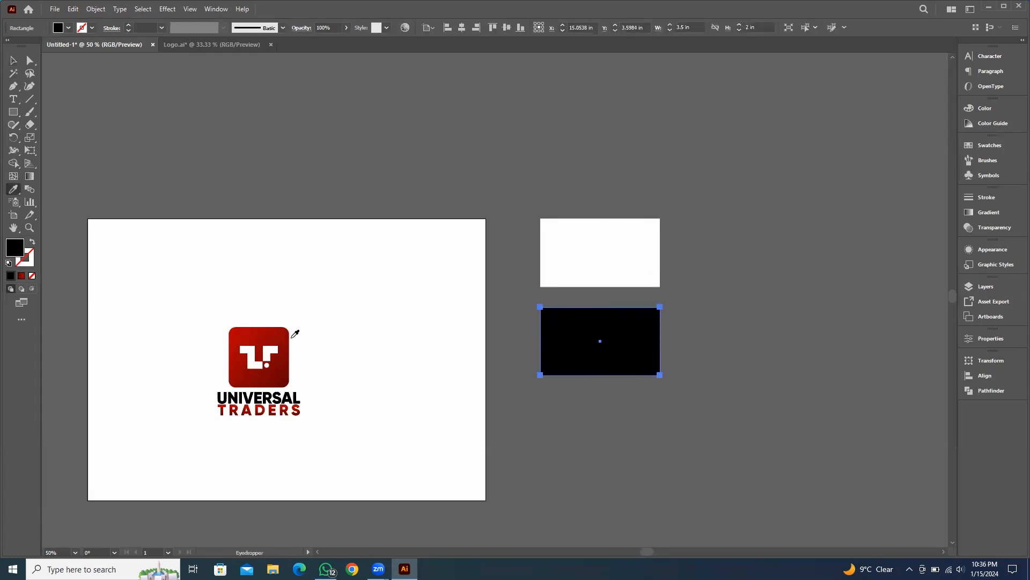
left_click(287, 336)
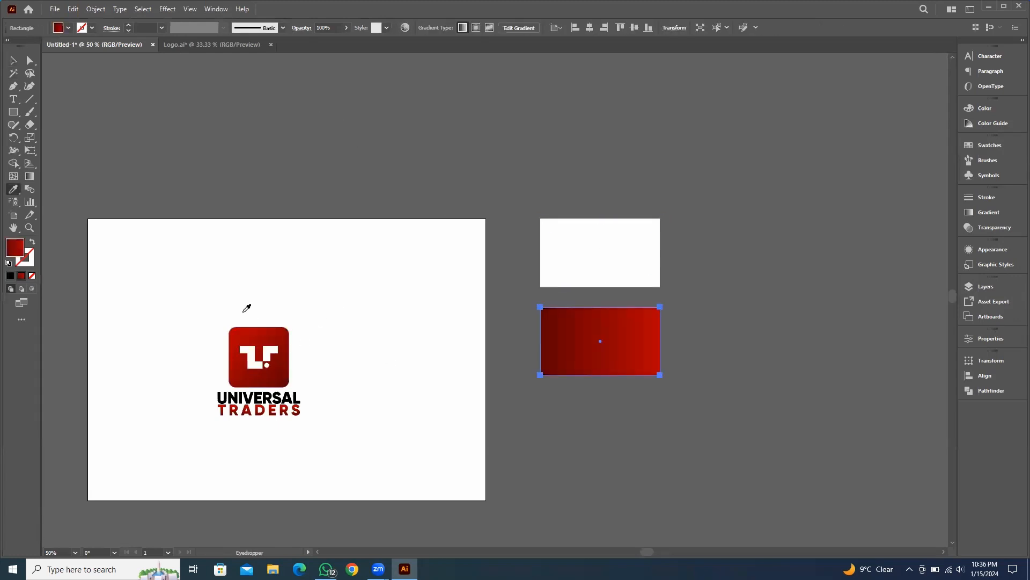
key("g")
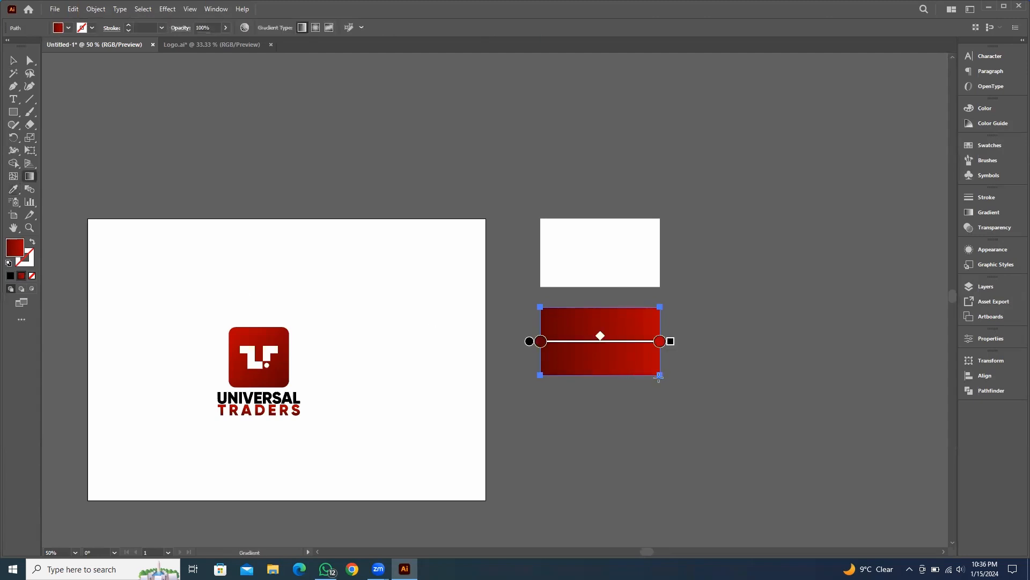
mouse_move(668, 382)
left_mouse_down()
mouse_move(552, 329)
mouse_move(521, 297)
mouse_move(528, 300)
left_mouse_up()
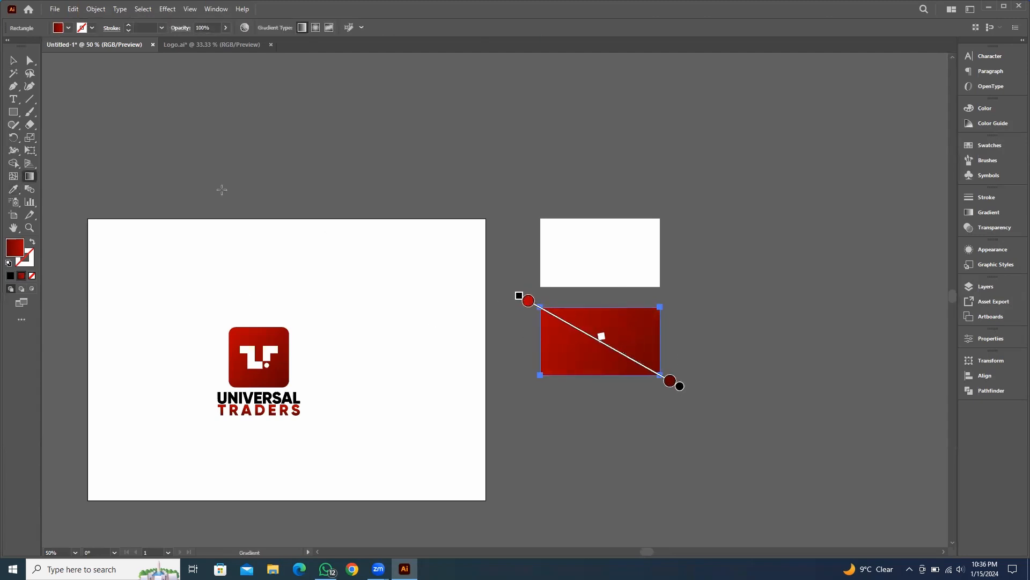
Move the logo onto the white rectangle
left_click(136, 91)
left_click_drag(779, 234, 650, 203)
left_click(150, 325)
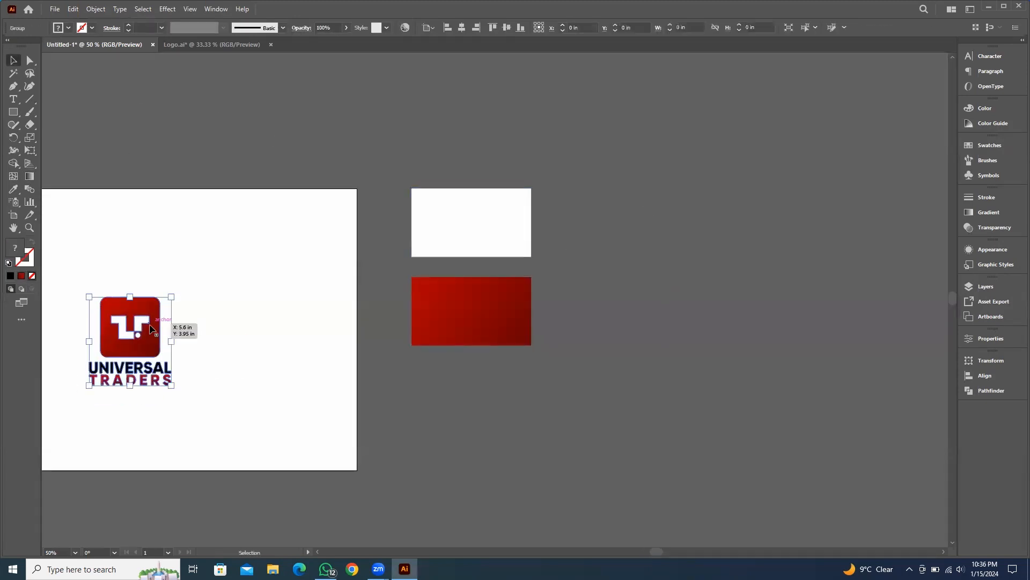
left_click_drag(124, 315, 466, 205)
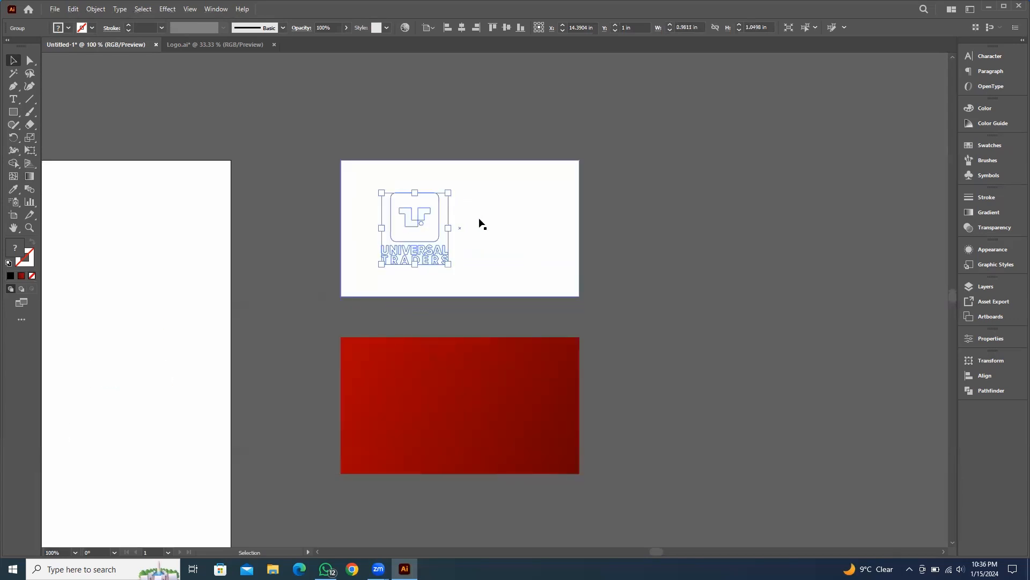
Scale the logo down slightly on the white card
left_click(763, 248)
scroll(449, 254, "up", 1)
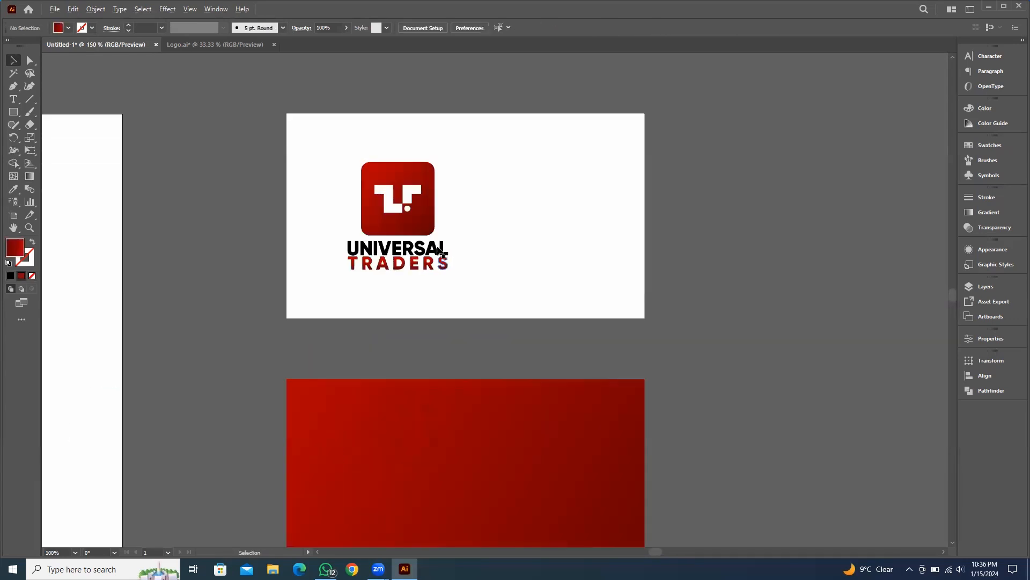
scroll(440, 250, "up", 2)
left_click(536, 133)
left_click(327, 101)
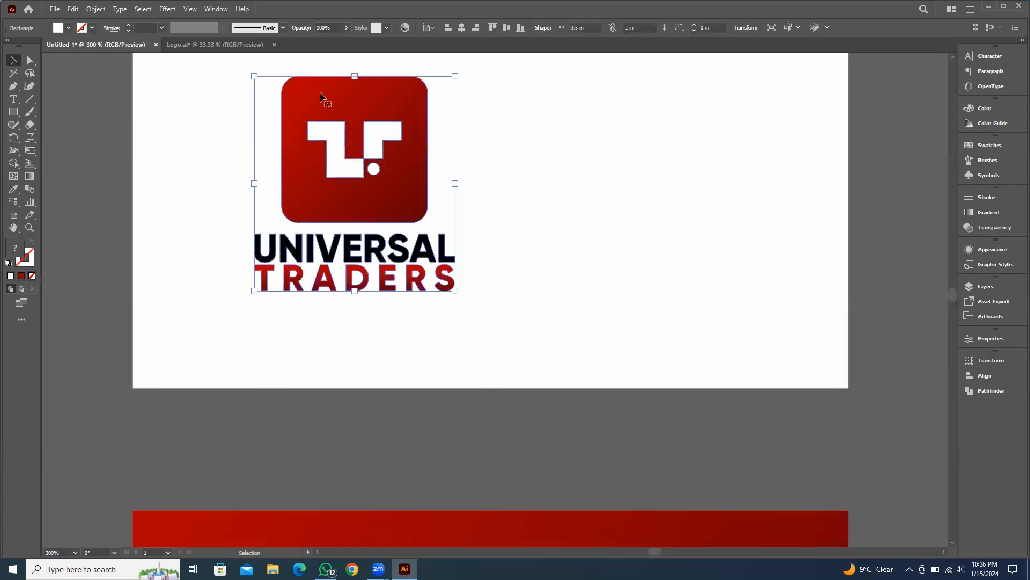
left_click(711, 144, "shift")
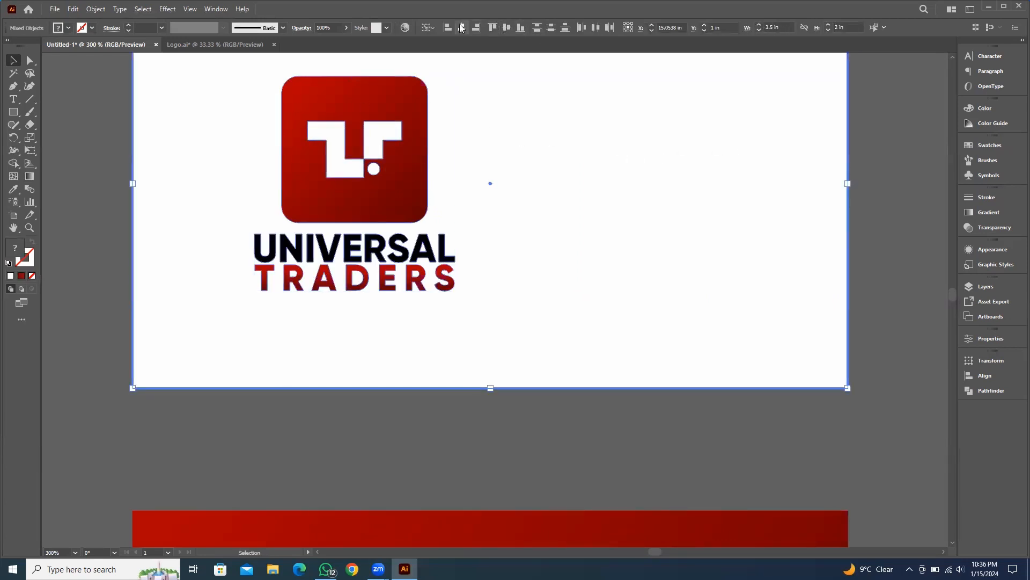
scroll(611, 197, "down", 1)
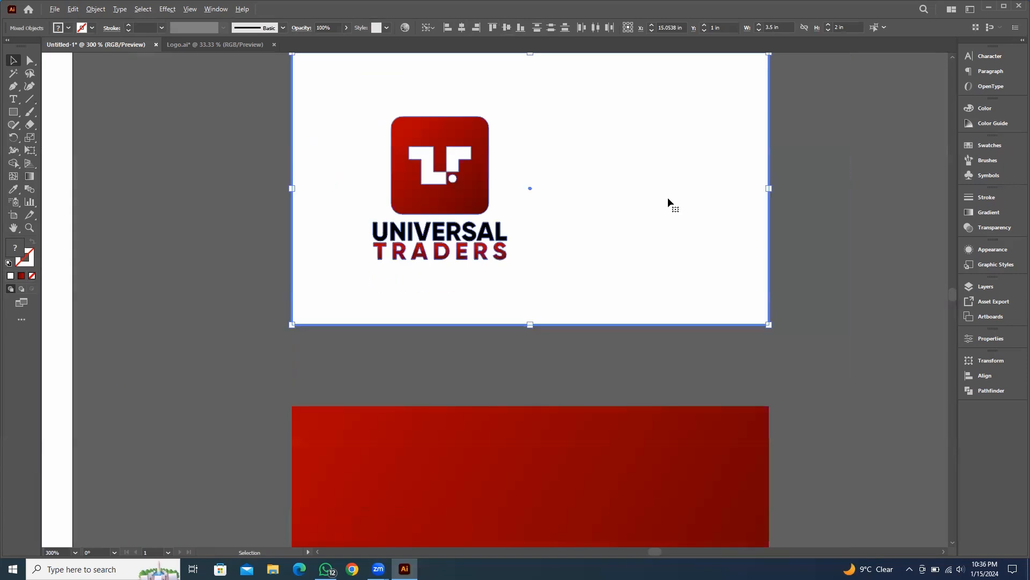
left_click_drag(667, 198, 641, 252)
left_click(854, 220)
left_click(422, 189)
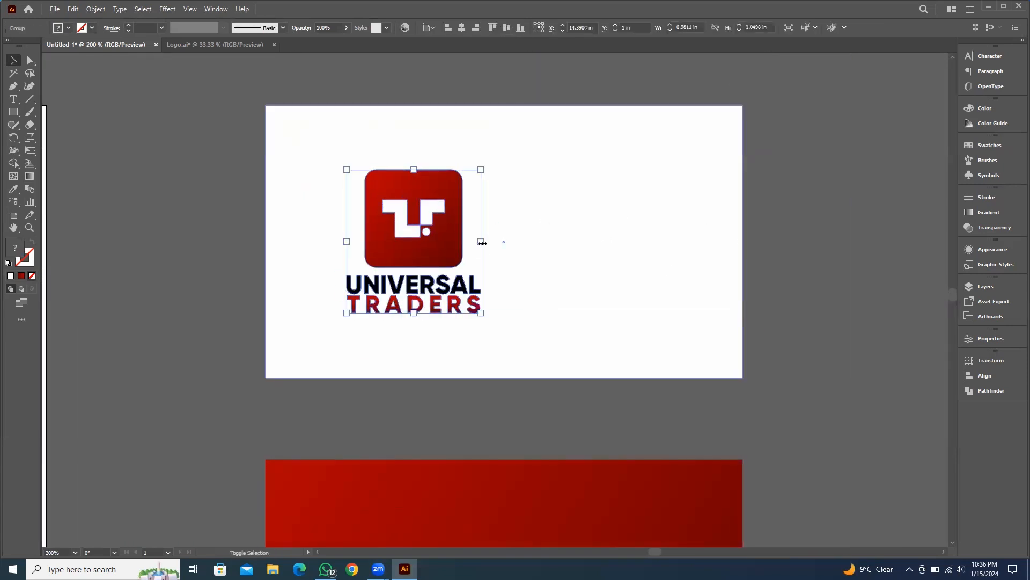
left_click_drag(481, 241, 412, 232)
left_click(819, 256)
left_click_drag(851, 249, 810, 258)
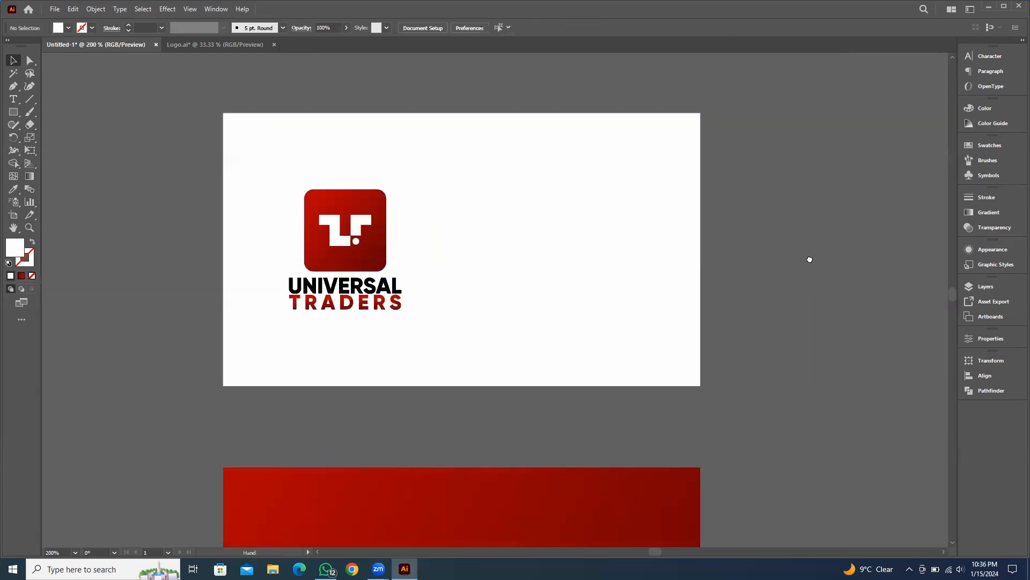
Draw a vertical divider line about 1.2 in tall beside the logo and set its stroke color to 282828
left_click(32, 99)
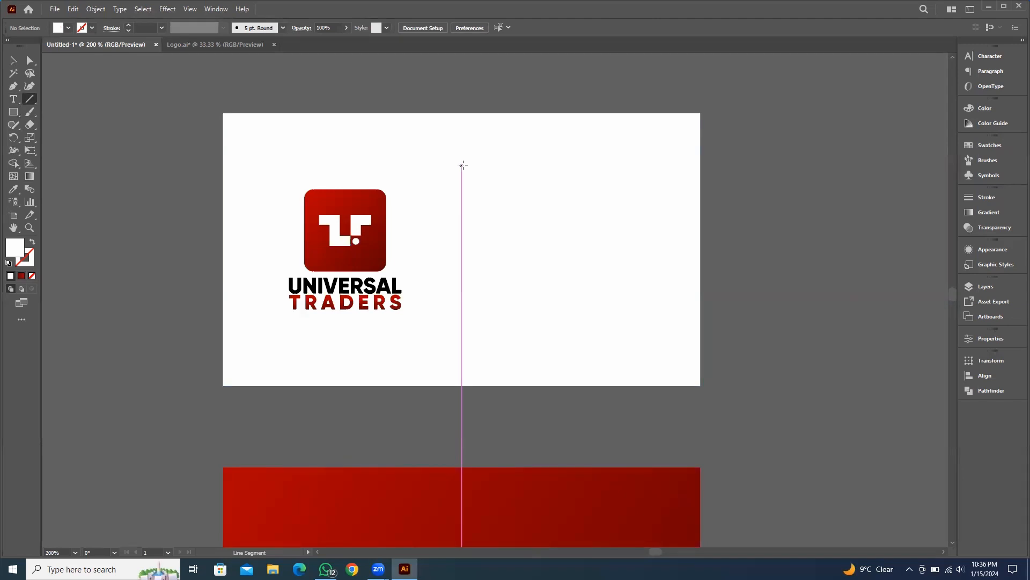
left_click_drag(462, 169, 461, 332)
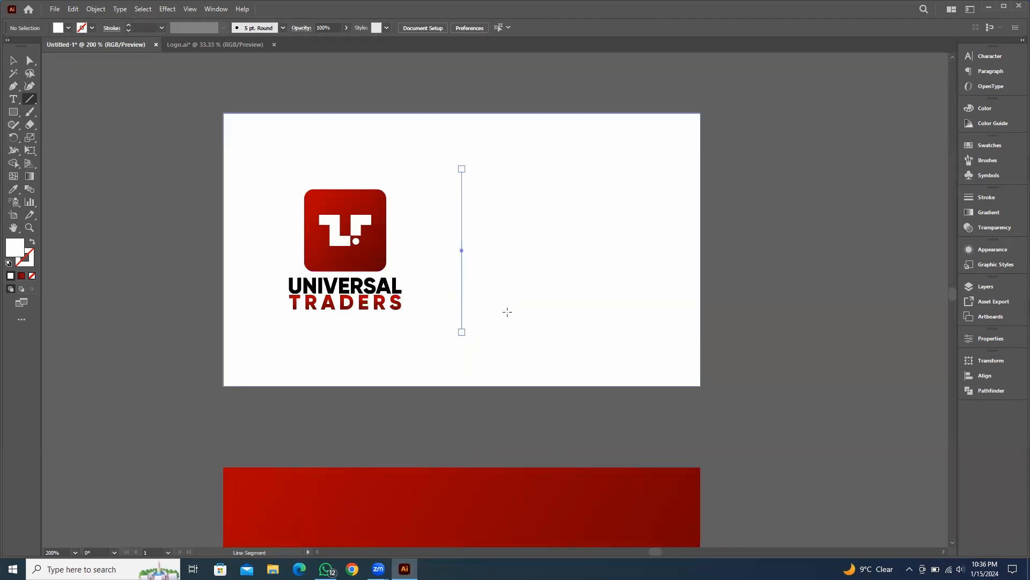
left_click(32, 261)
left_click(20, 275)
double_click(24, 258)
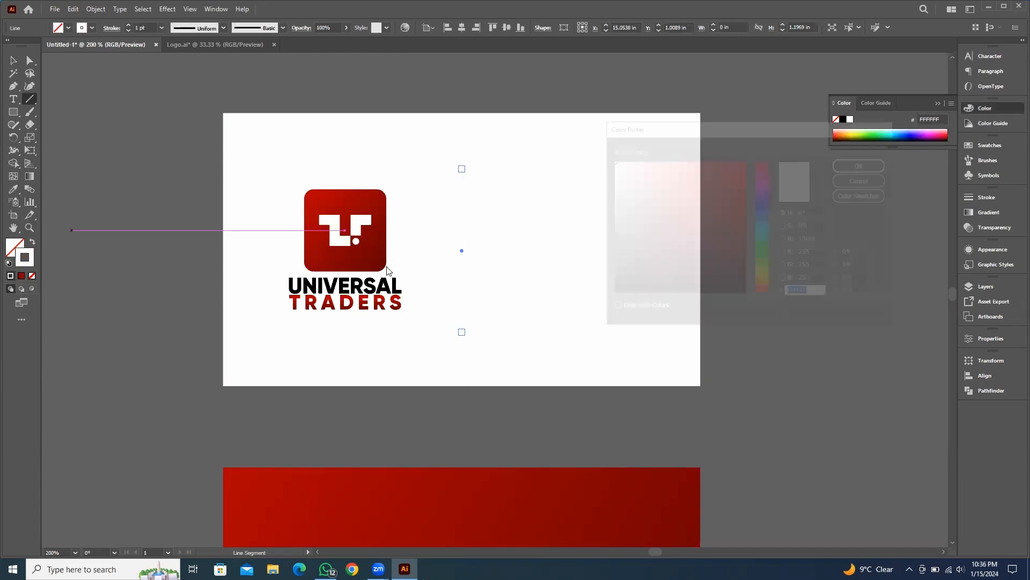
left_click_drag(617, 255, 588, 273)
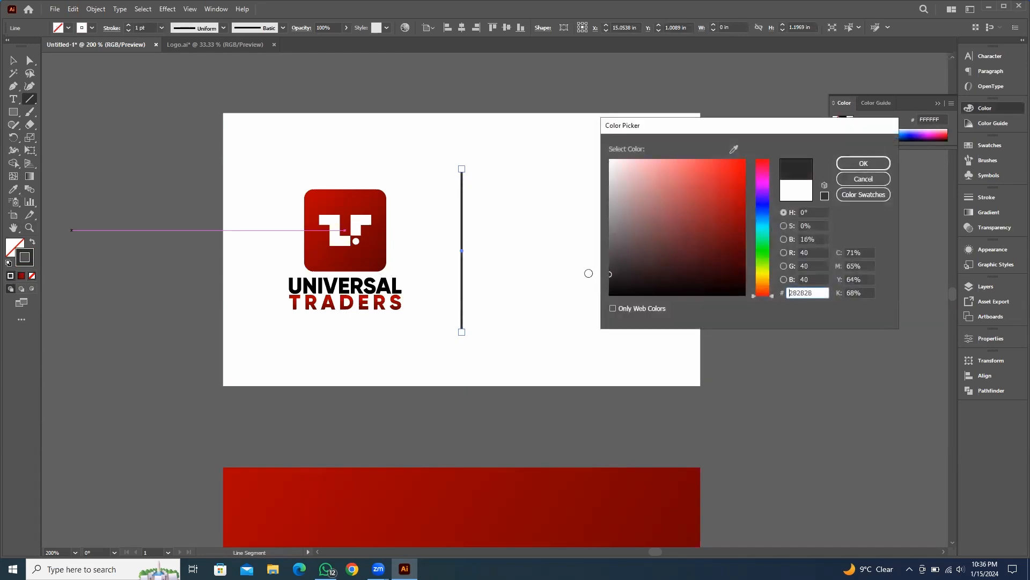
left_click(862, 163)
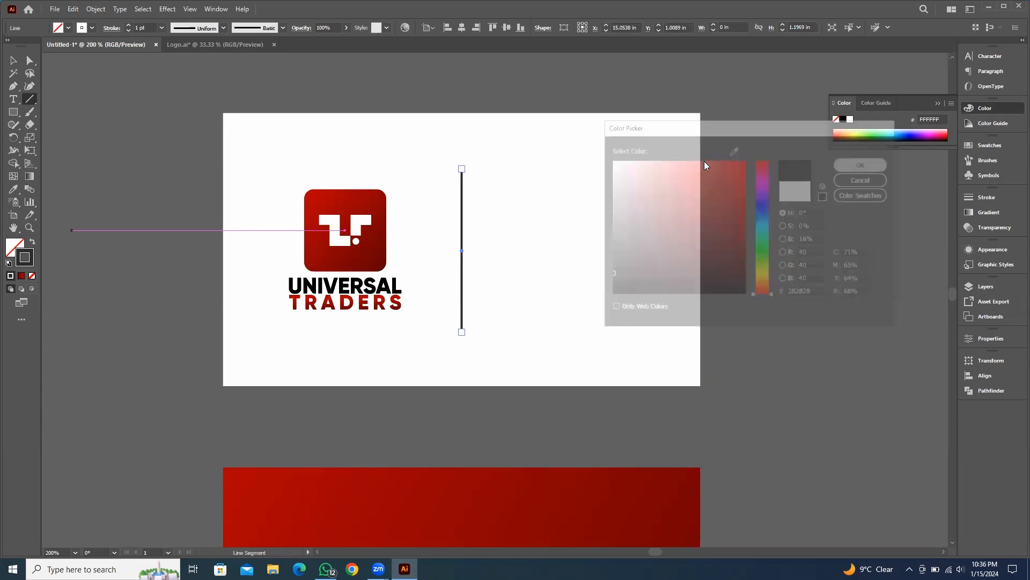
Apply Width Profile 1 to the divider line and set its stroke weight to 0.5 pt
left_click(223, 28)
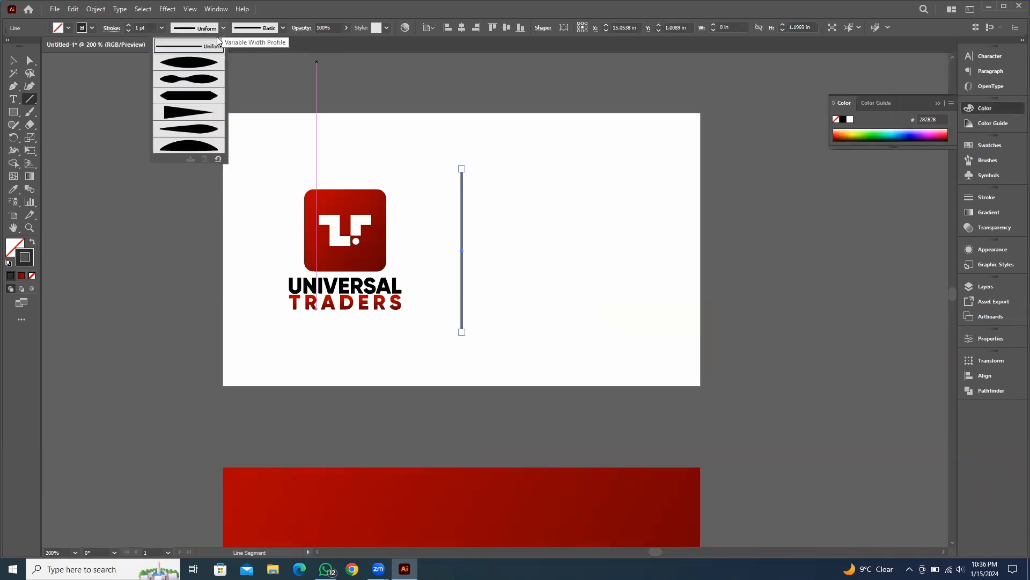
left_click(201, 65)
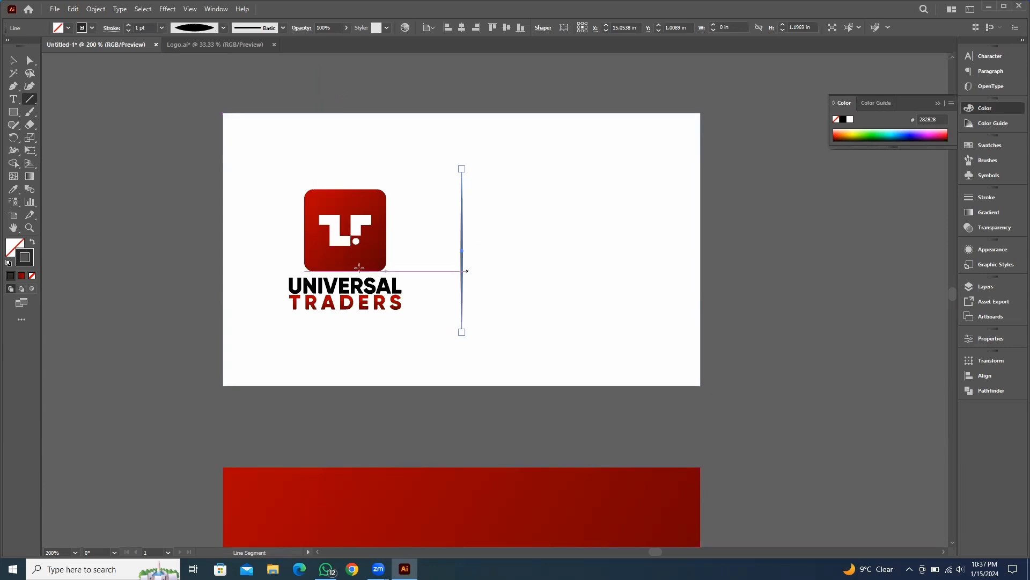
left_click(11, 63)
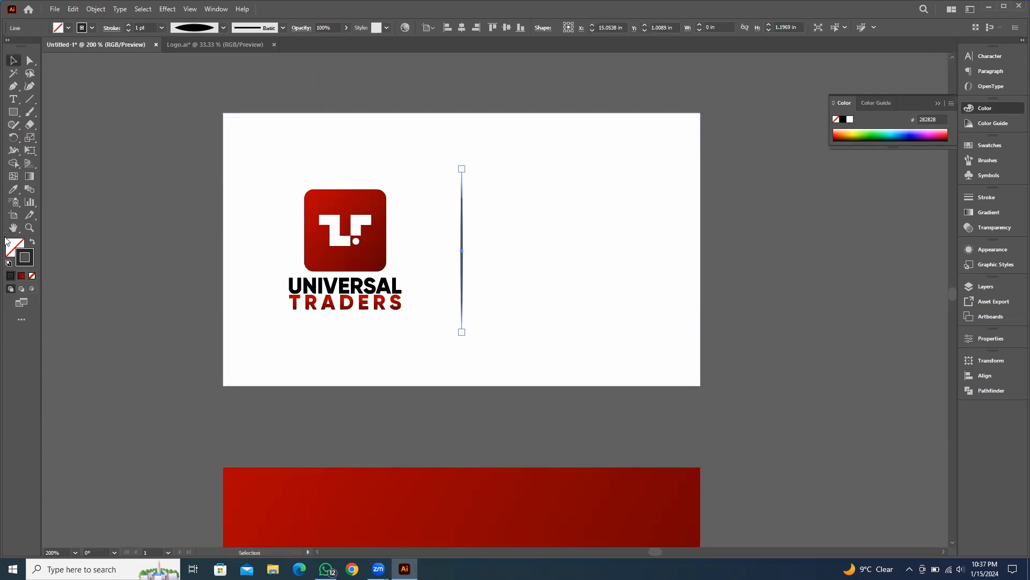
left_click_drag(614, 280, 583, 300)
left_click(873, 168)
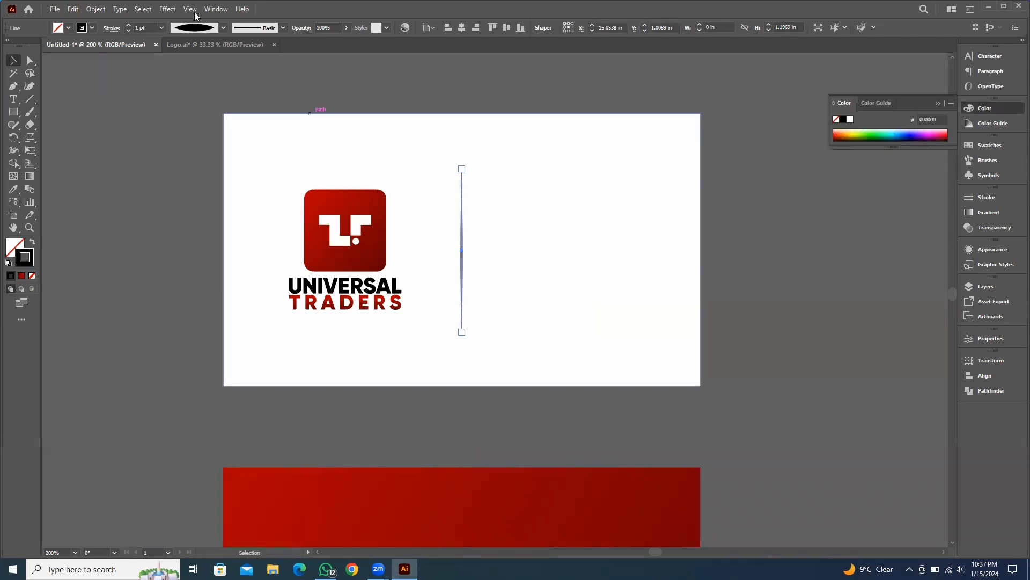
left_click(162, 27)
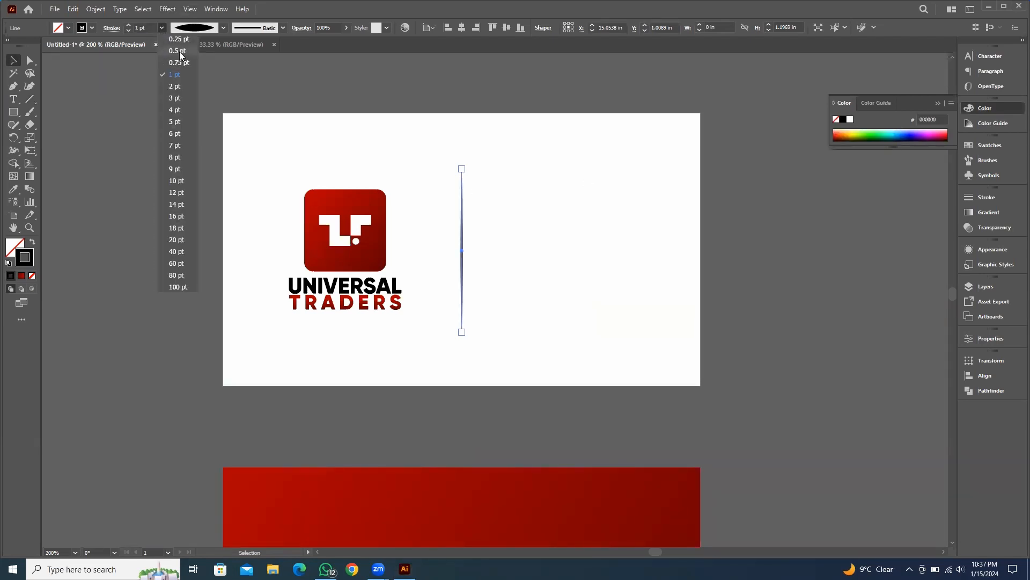
left_click(177, 51)
left_click(89, 224)
key("ctrl+minus")
key("ctrl+minus")
key("ctrl+minus")
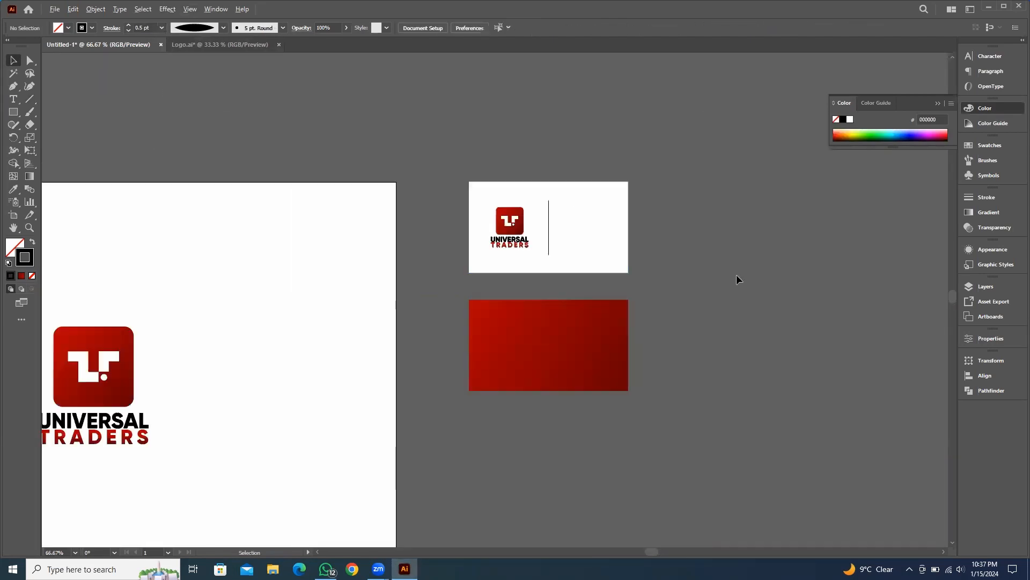
scroll(736, 279, "up", 3)
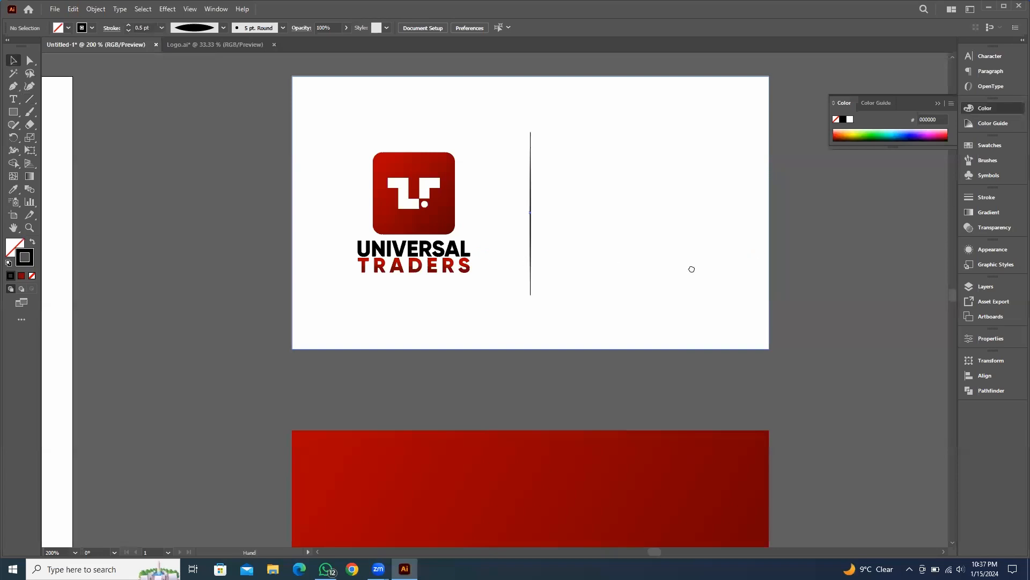
left_click_drag(692, 269, 617, 291)
left_click(938, 103)
left_click_drag(848, 208, 804, 228)
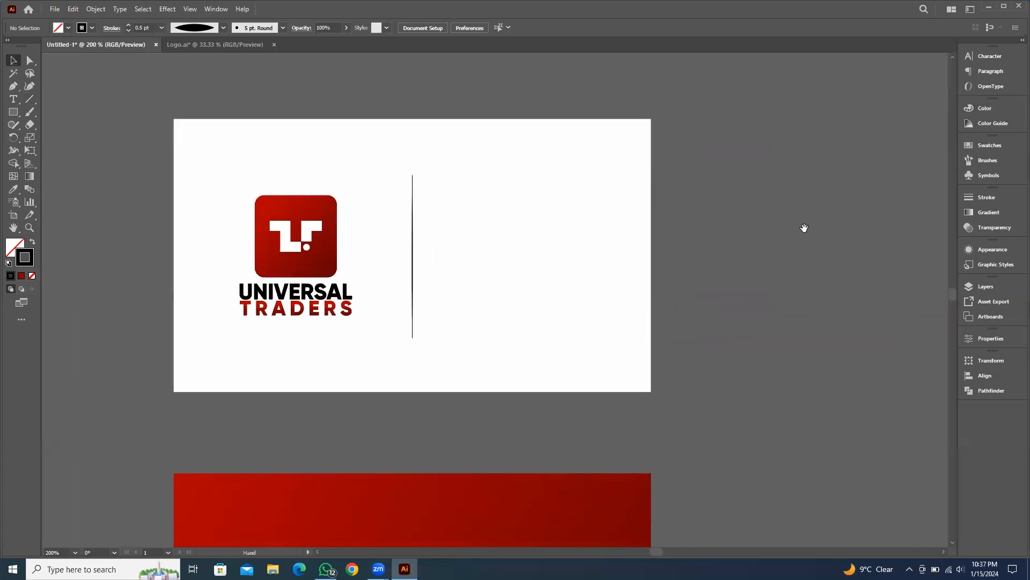
left_click(412, 227)
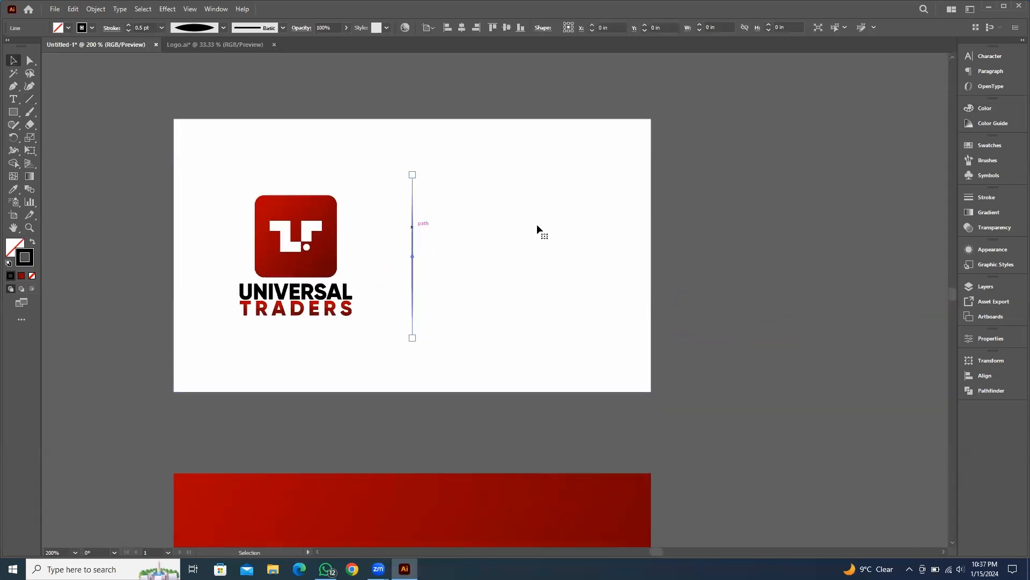
left_click(530, 217)
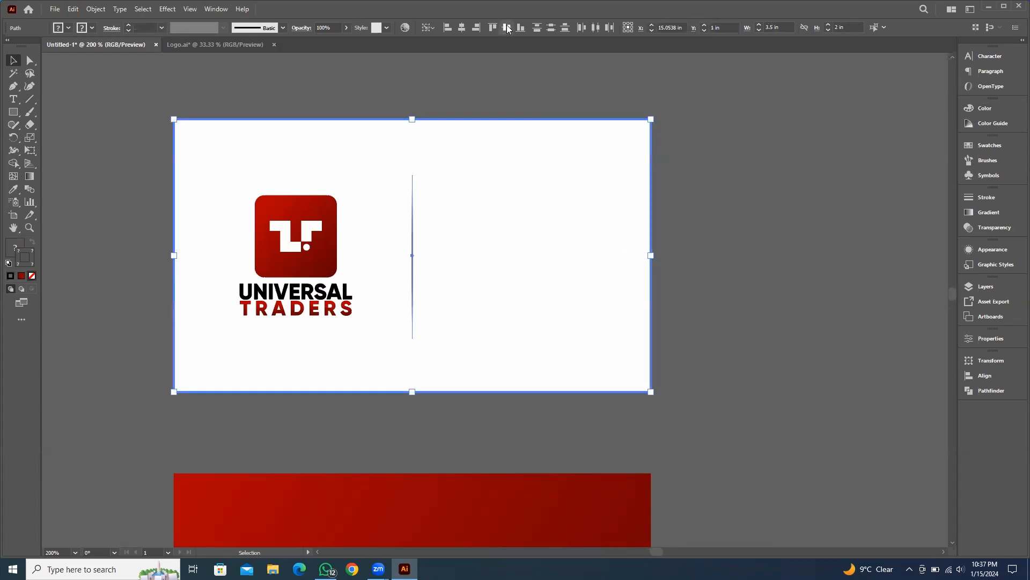
left_click(794, 268)
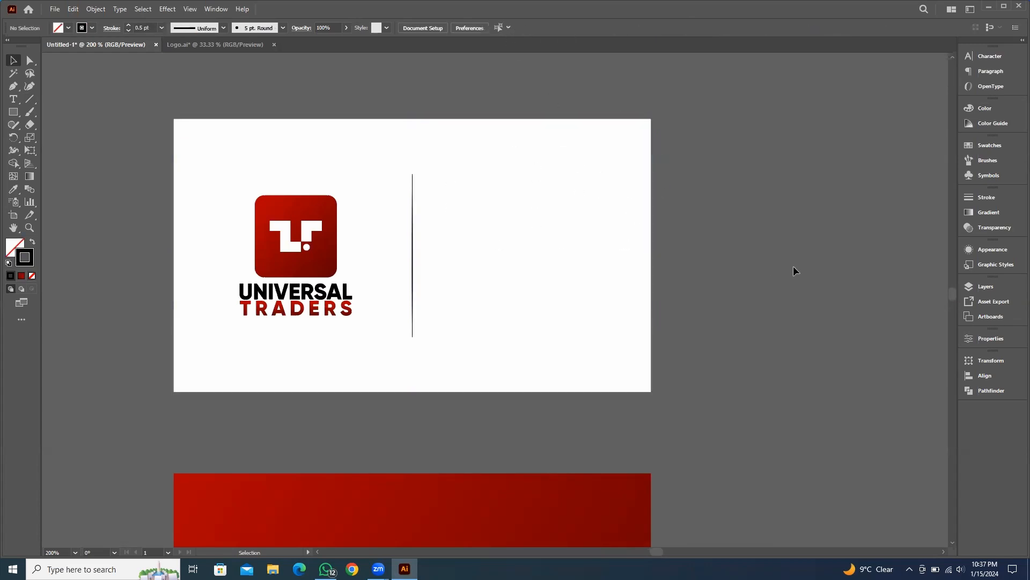
Draw a small rectangle about 0.24 × 0.1 in against the top of the divider line
scroll(529, 276, "up", 2)
left_click_drag(531, 276, 580, 351)
left_click_drag(448, 239, 448, 246)
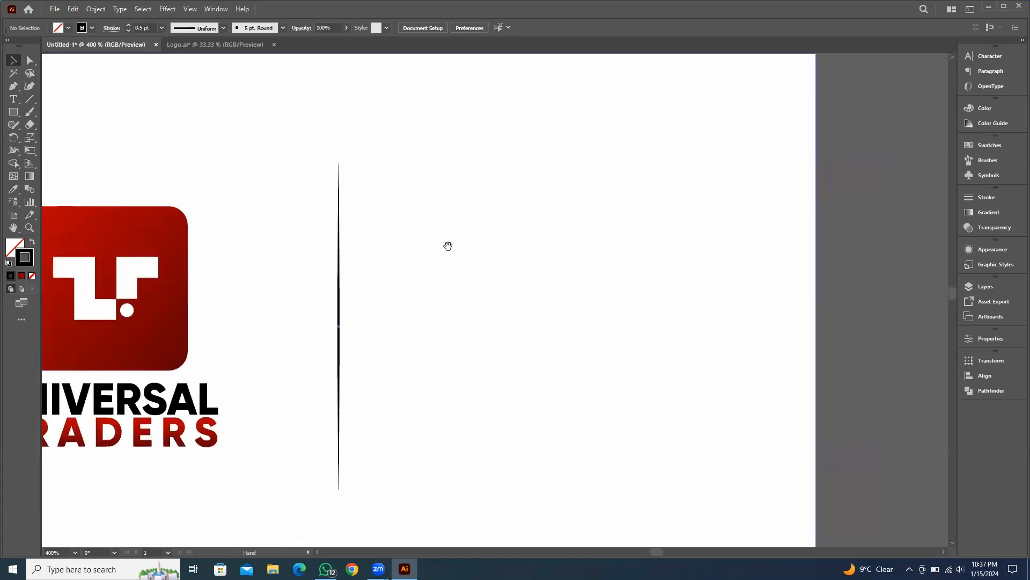
left_click(11, 114)
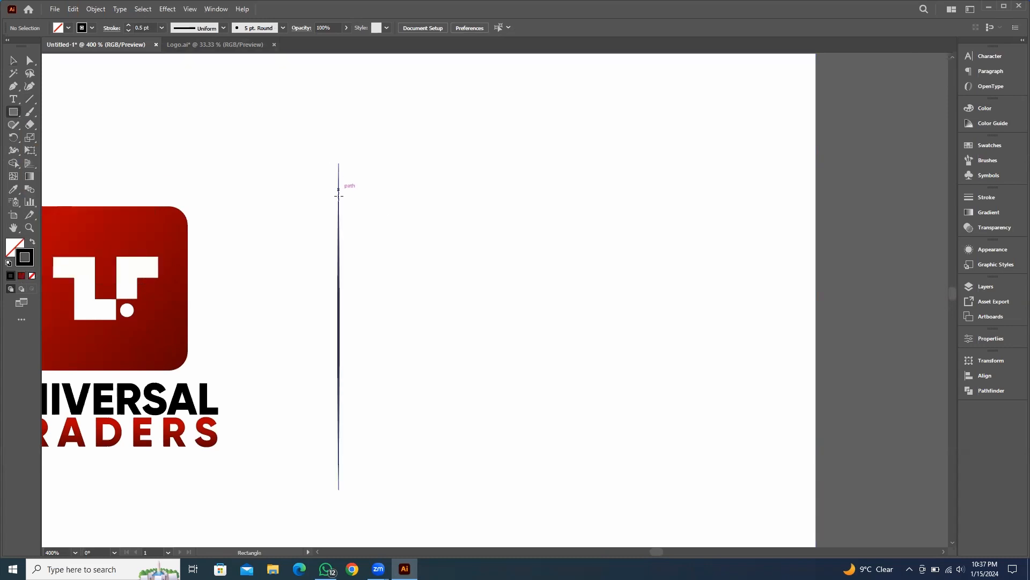
left_click_drag(338, 190, 406, 216)
left_click(14, 64)
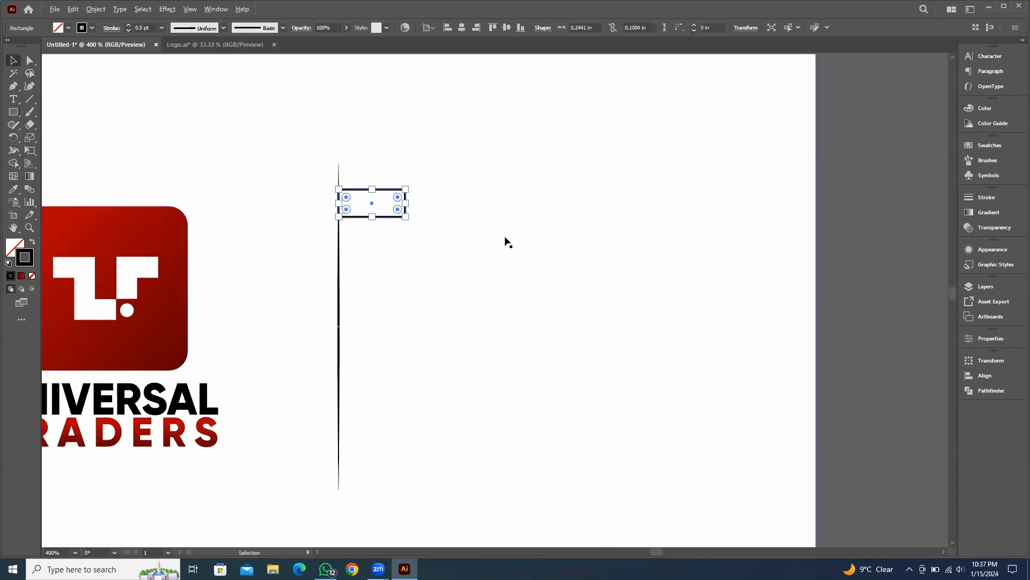
Swap the small rectangle's stroke to a fill and sample the logo's red gradient into it
scroll(499, 240, "down", 2)
left_click(848, 256)
scroll(466, 245, "up", 2)
scroll(460, 240, "up", 2)
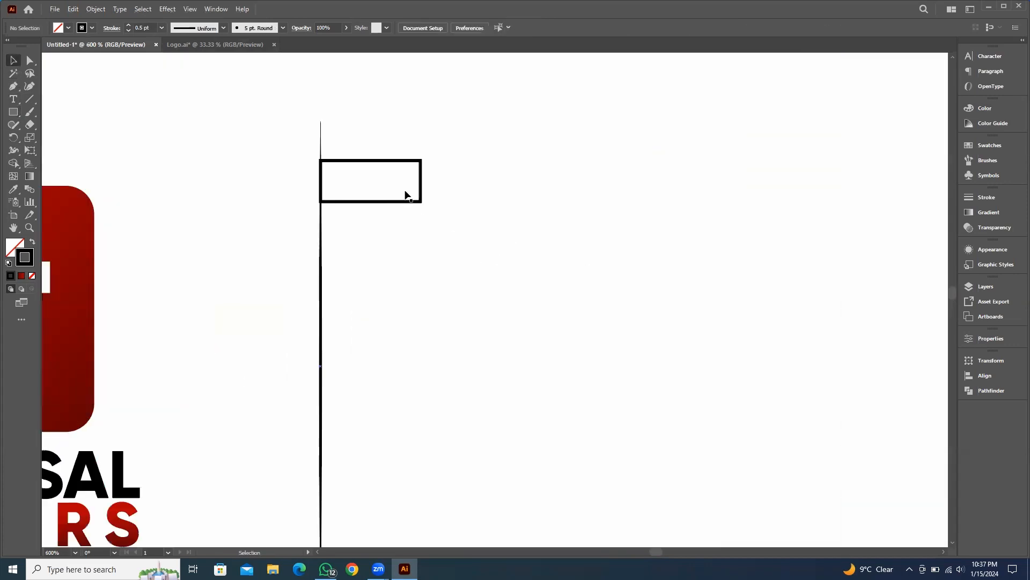
left_click(419, 167)
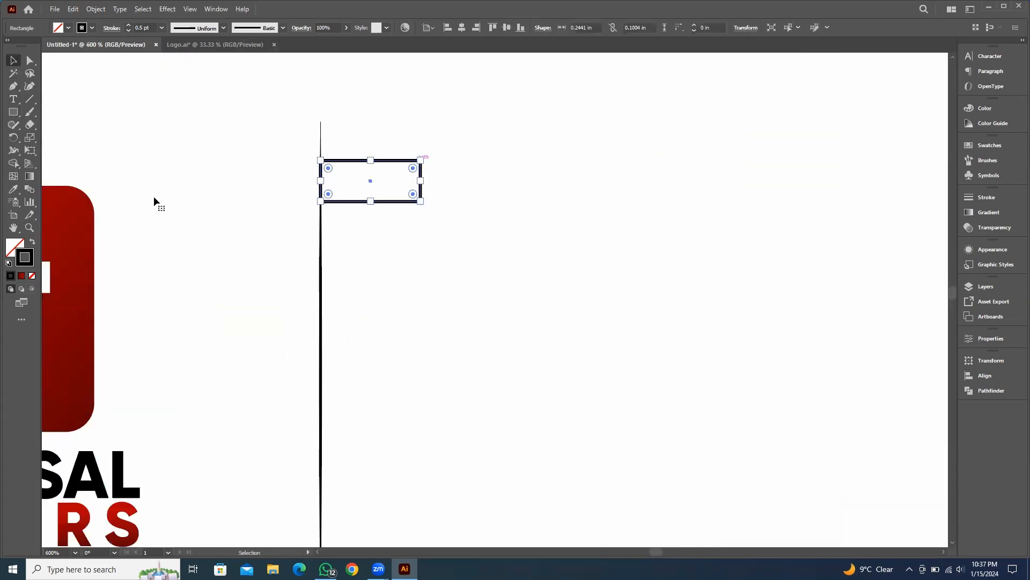
left_click(32, 242)
scroll(311, 183, "up", 5)
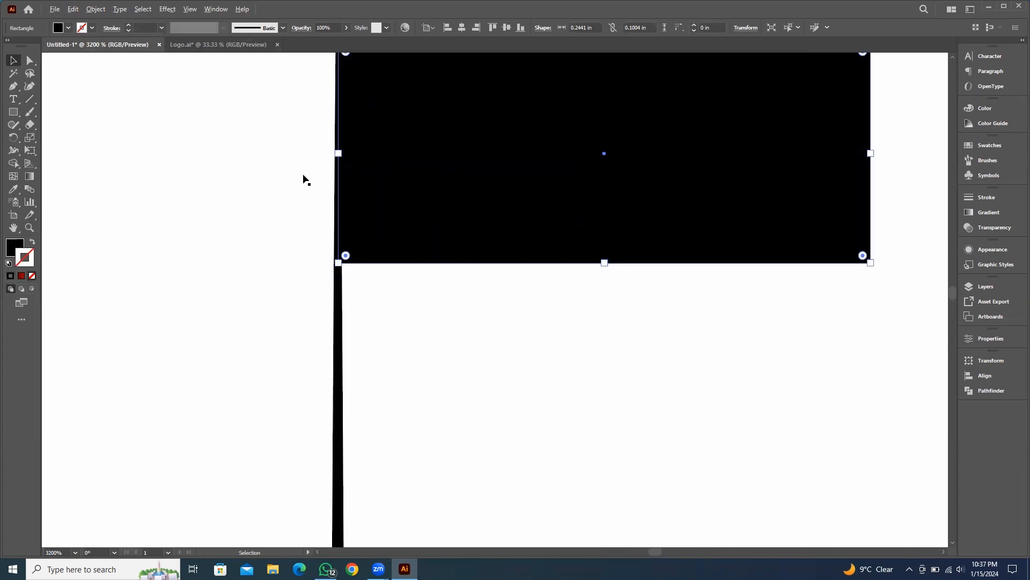
scroll(550, 252, "down", 5)
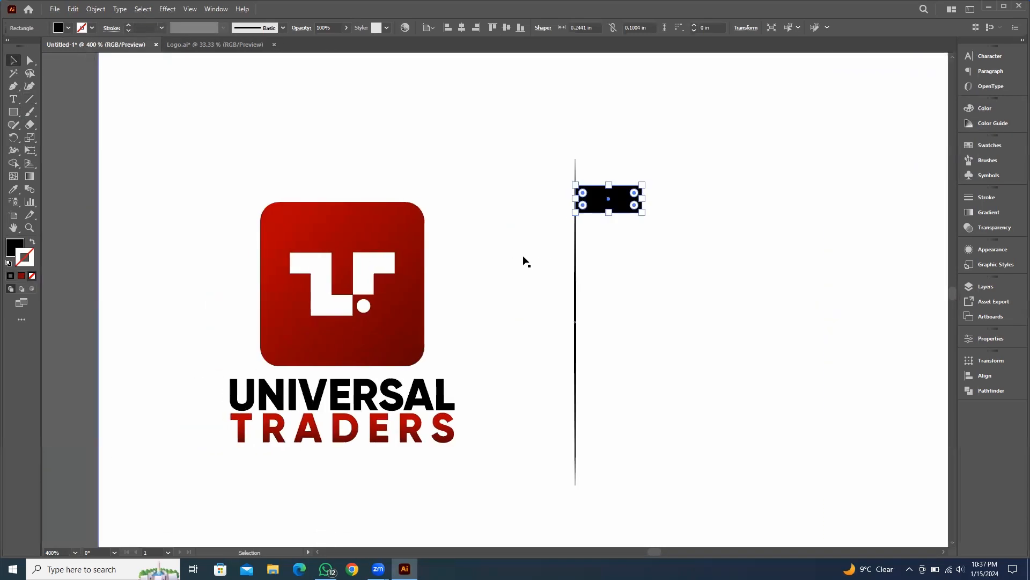
key("i")
left_click(344, 215)
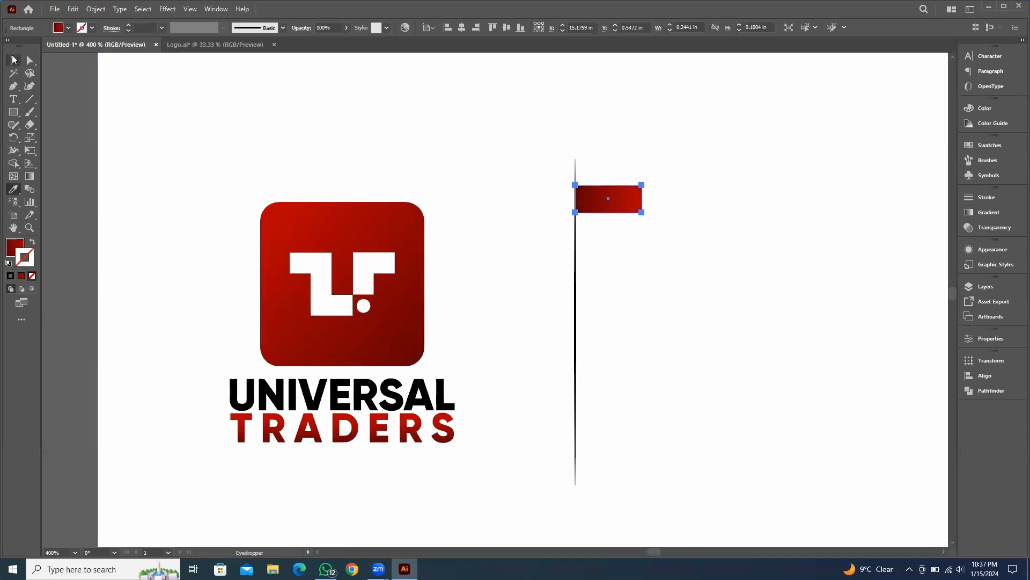
left_click(14, 60)
left_click(101, 116)
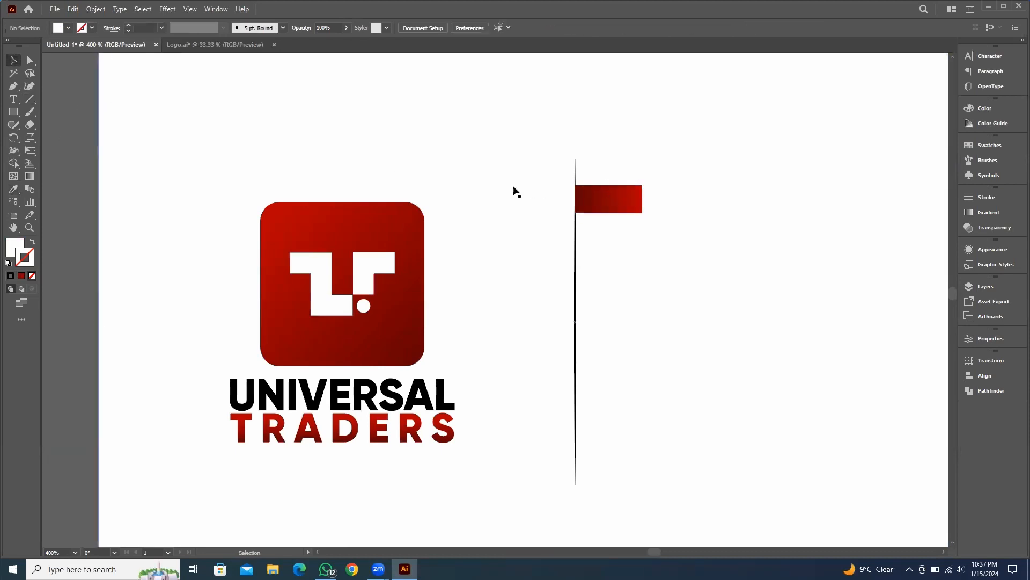
Narrow the small red rectangle to about 0.2 in wide
scroll(514, 192, "up", 5)
scroll(870, 271, "down", 3)
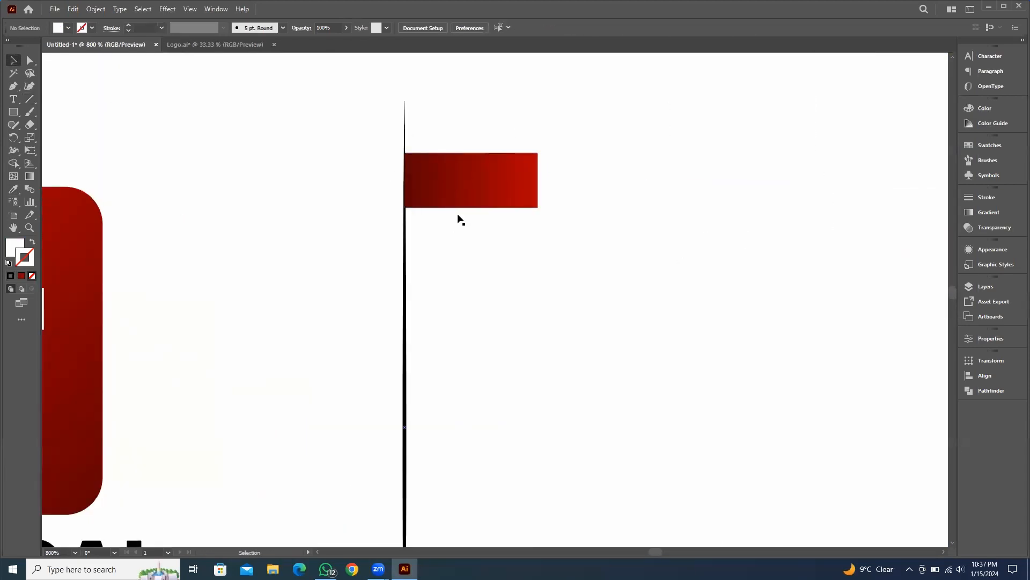
scroll(461, 219, "down", 4)
scroll(430, 179, "up", 3)
left_click(455, 164)
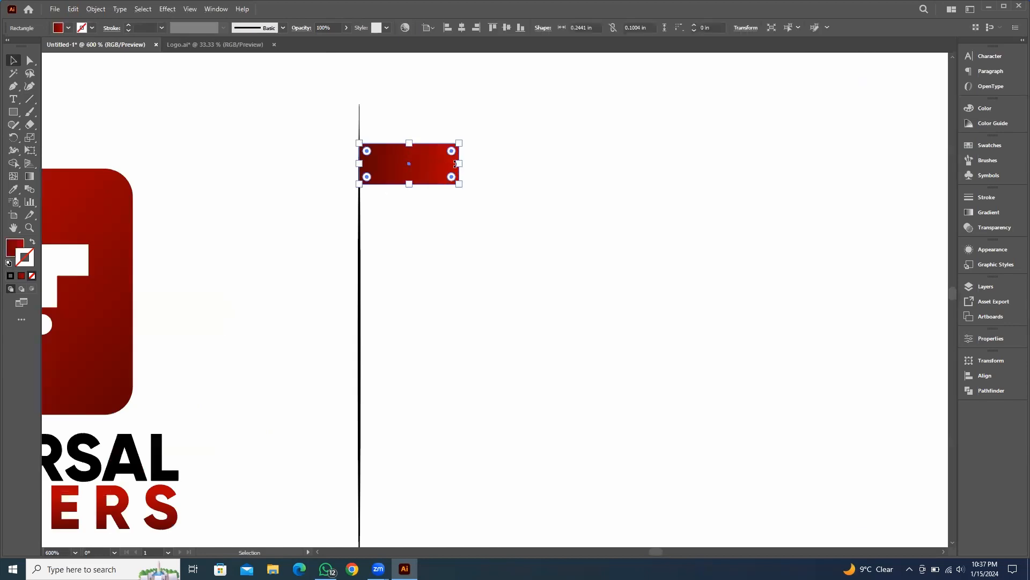
left_click_drag(455, 163, 441, 164)
scroll(450, 177, "down", 2)
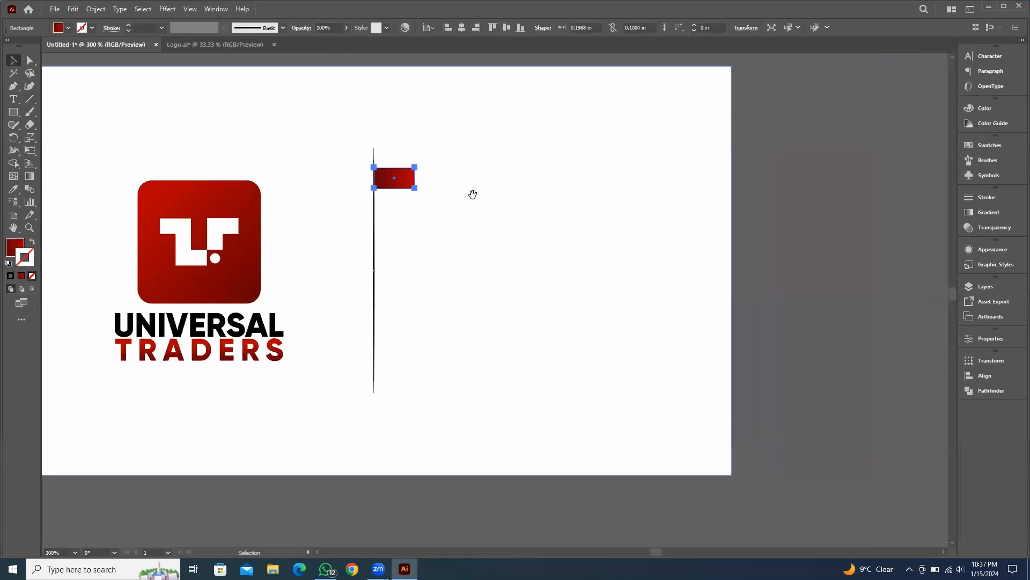
left_click(472, 194)
Add a text line with the company phone number to the right of the red rectangle
key("t")
left_click(448, 174)
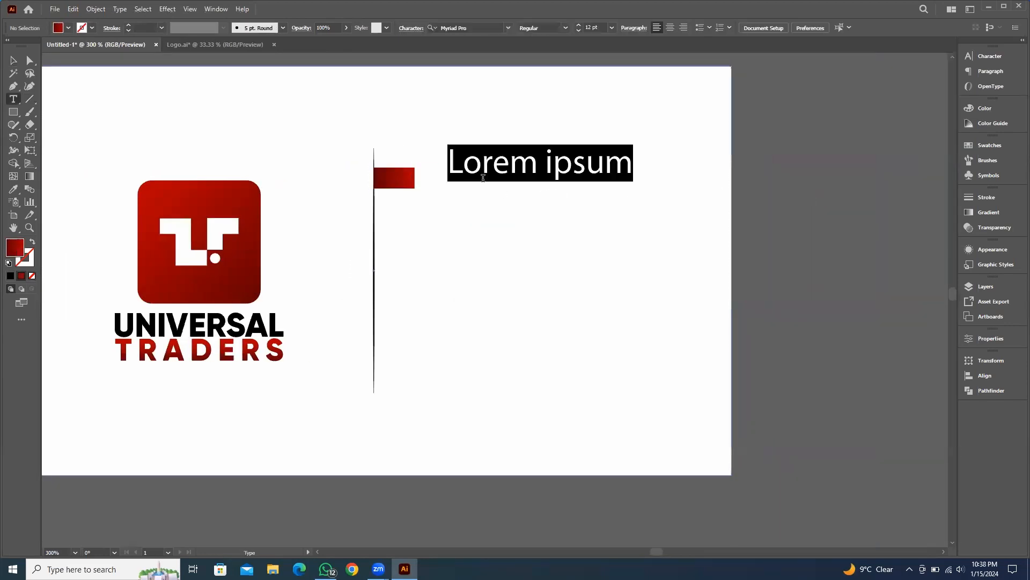
type("0")
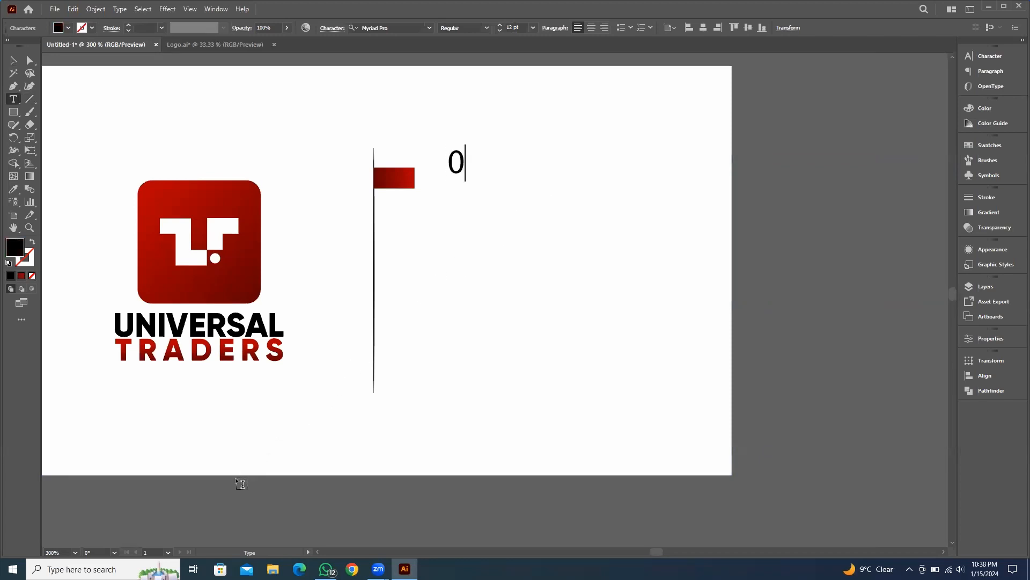
key("BackSpace")
type("92")
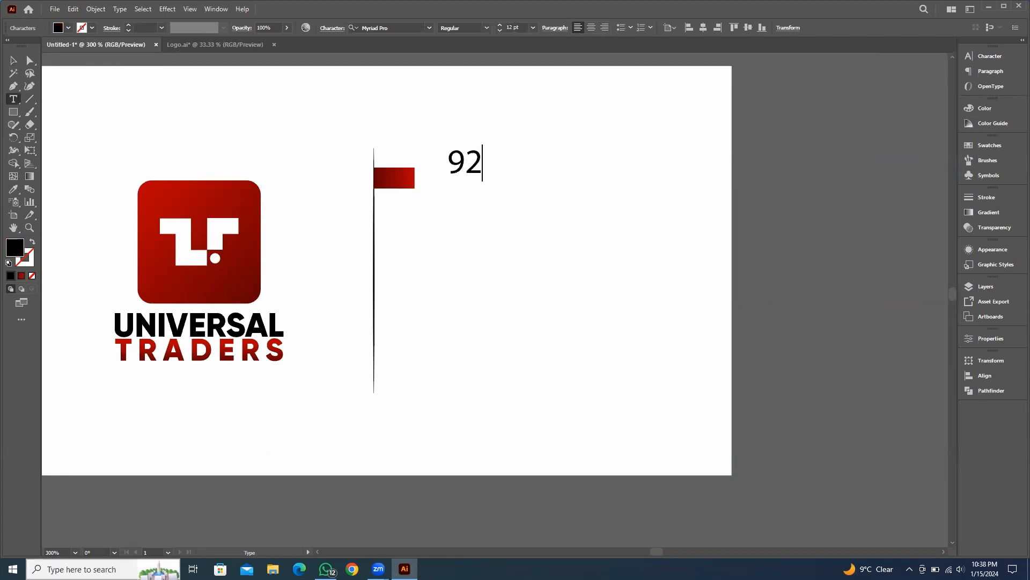
key("BackSpace")
key("BackSpace")
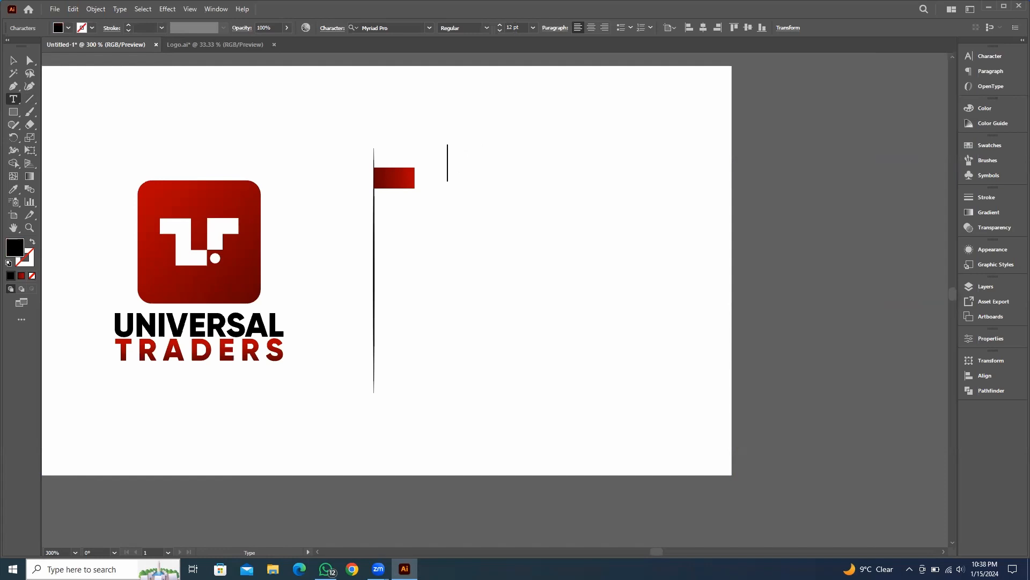
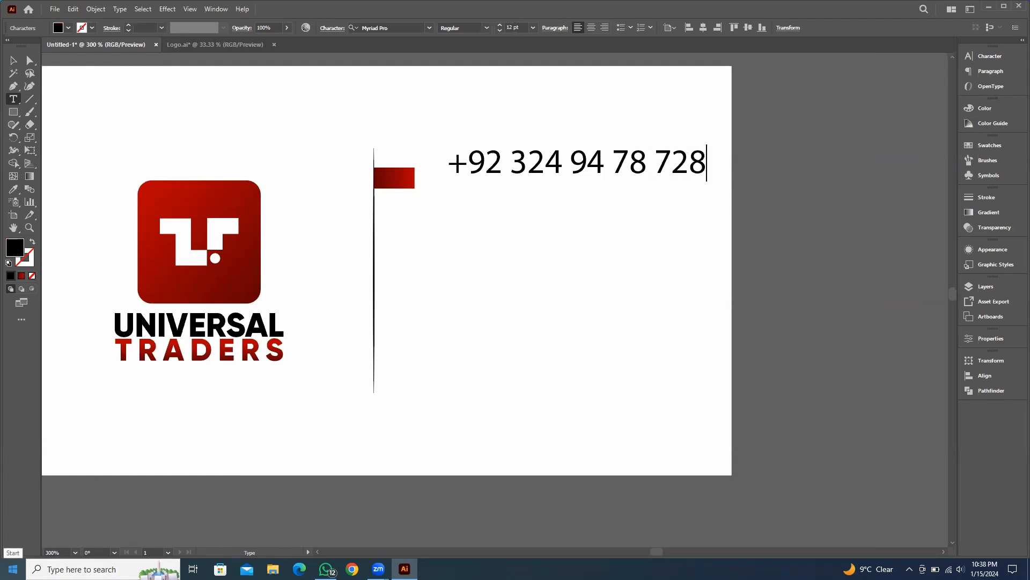
key("Escape")
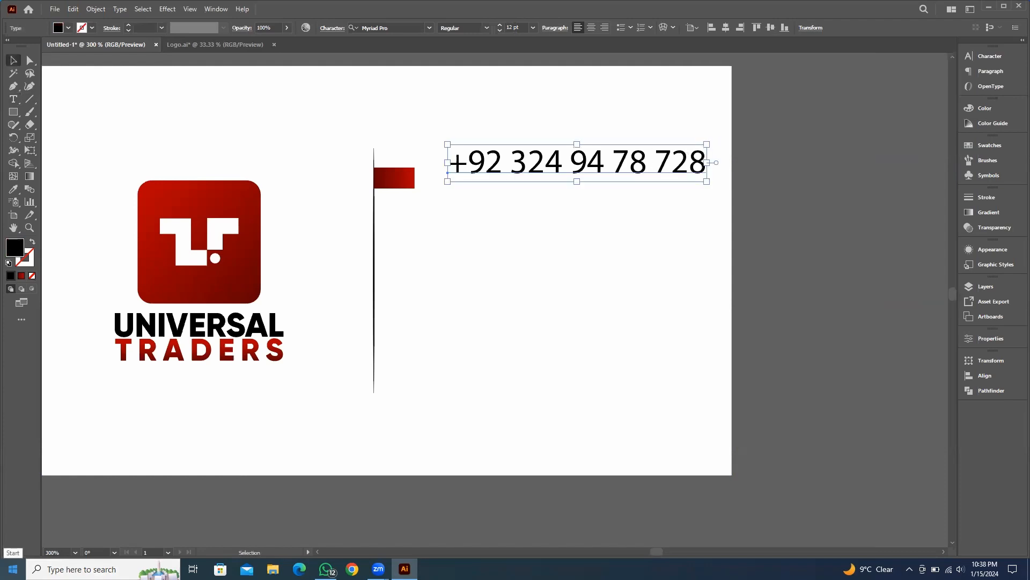
Set the phone number text size to 6 pt and open the Character panel
left_click(520, 27)
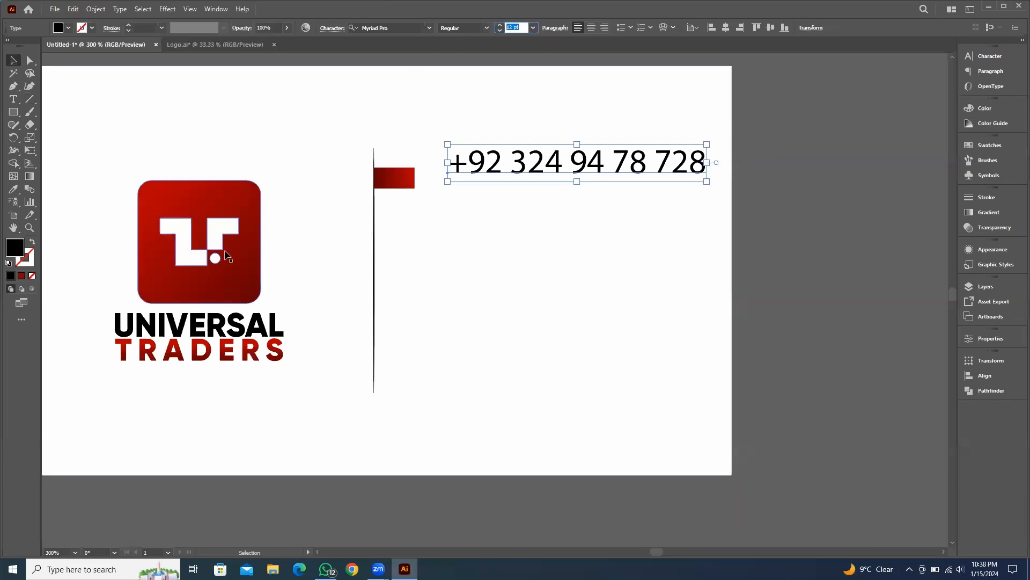
type("8")
key("Return")
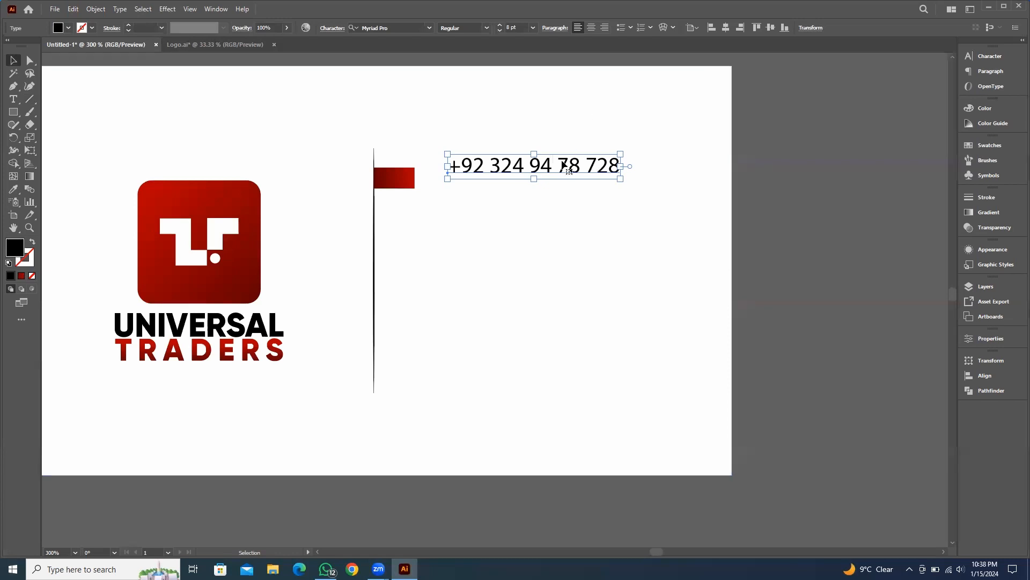
left_click(990, 56)
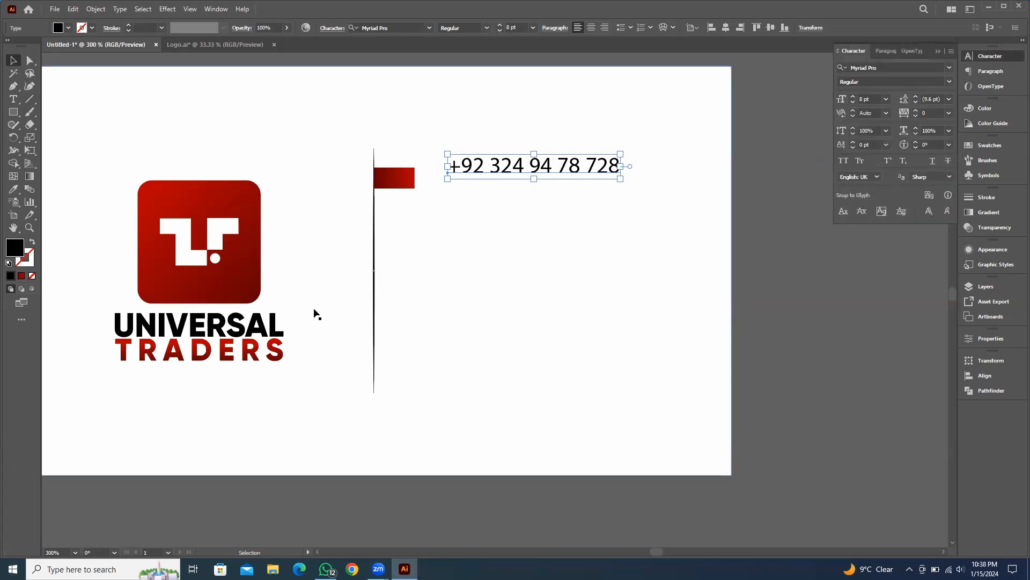
Change the phone number's font to Gilroy-Regular by searching the font list for "gil"
left_click(905, 68)
type("g")
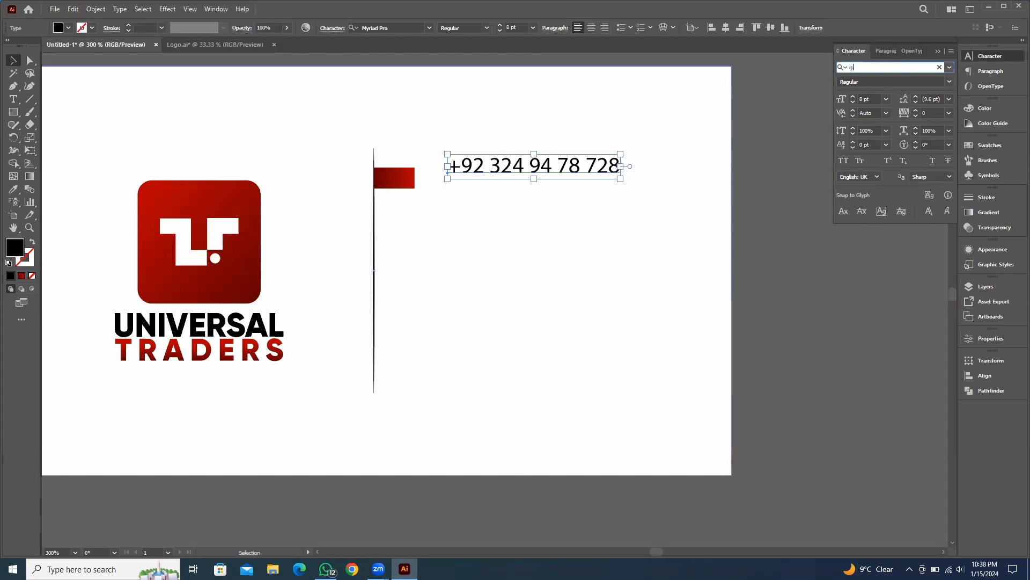
type("il")
key("Down")
key("Down")
key("Down")
key("Down")
key("Down")
key("Down")
key("Down")
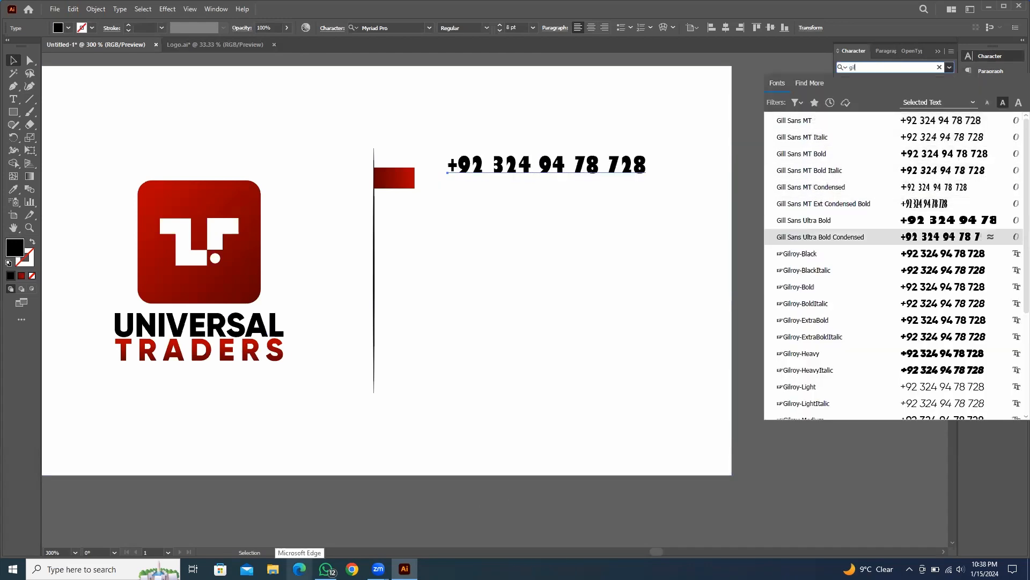
key("Down")
key("Down")
key("Down")
key("Down")
key("Down")
key("Down")
key("Down")
key("Down")
key("Down")
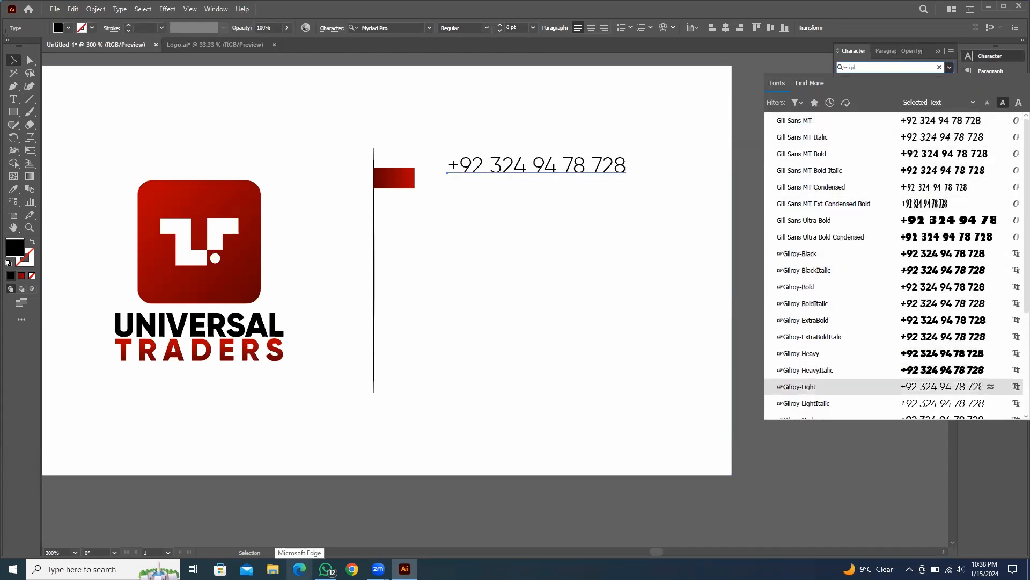
key("Down")
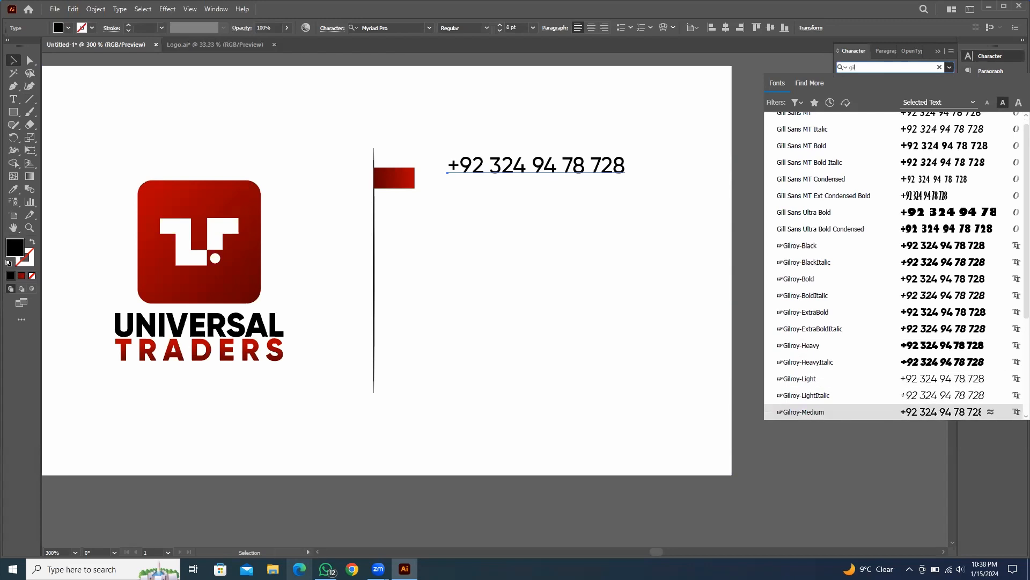
key("Down")
key("Down")
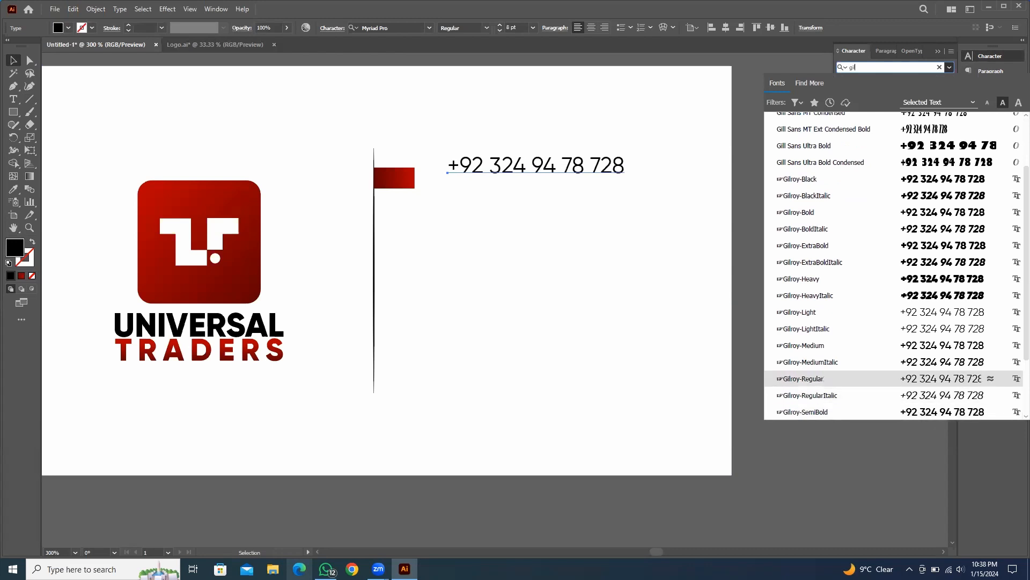
key("Return")
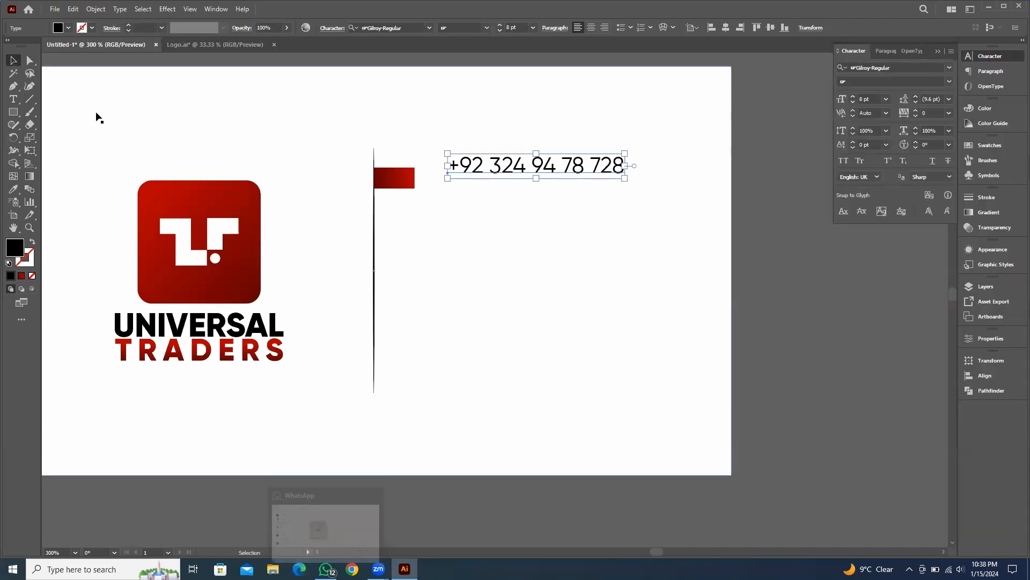
Set the phone number's text size to 7 pt
key("ctrl+equal")
left_click_drag(559, 237, 482, 278)
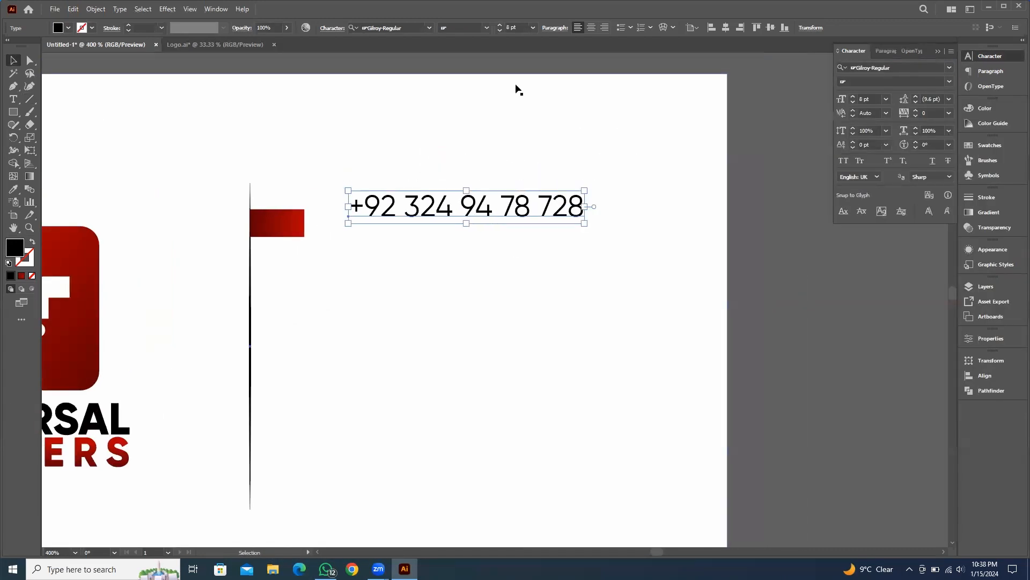
left_click(525, 27)
type("7")
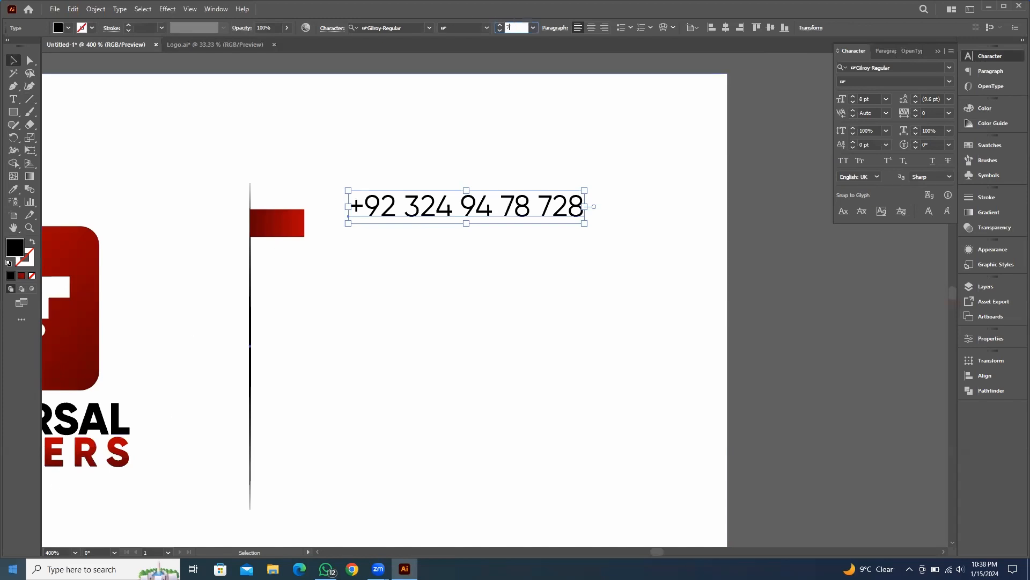
key("Return")
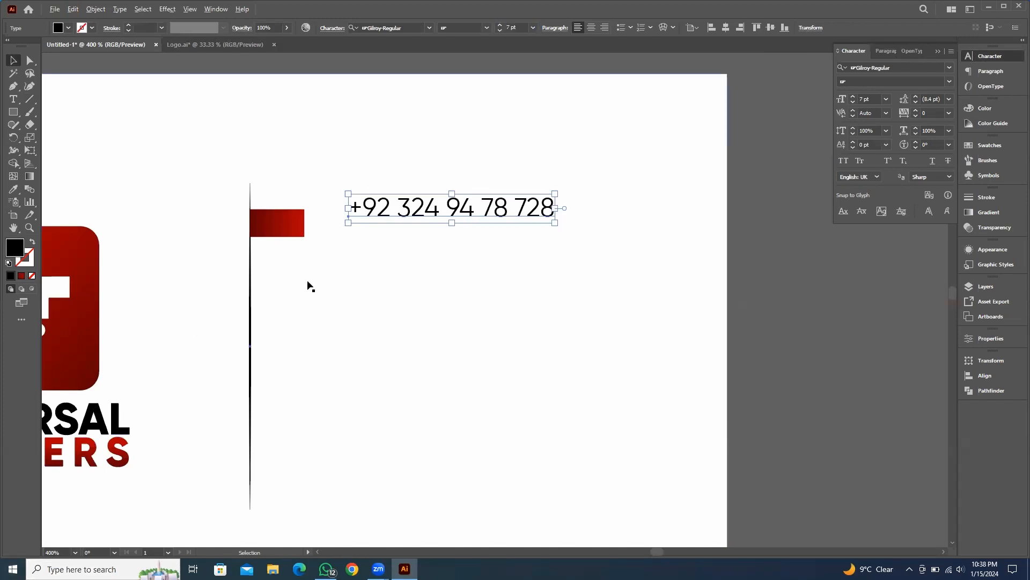
Move the phone number text closer to the small red rectangle
scroll(340, 242, "up", 2)
left_click_drag(542, 203, 470, 216)
key("ctrl+minus")
key("ctrl+minus")
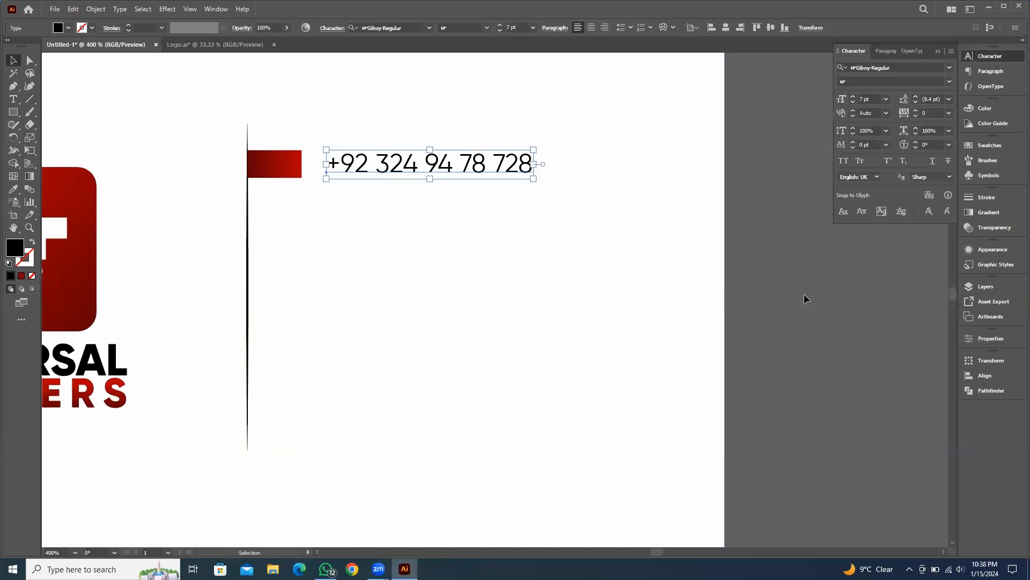
Select the red rectangle with its phone text and duplicate the pair downward three times into four evenly spaced rows
left_click(804, 294)
scroll(348, 213, "up", 2)
scroll(268, 171, "up", 1)
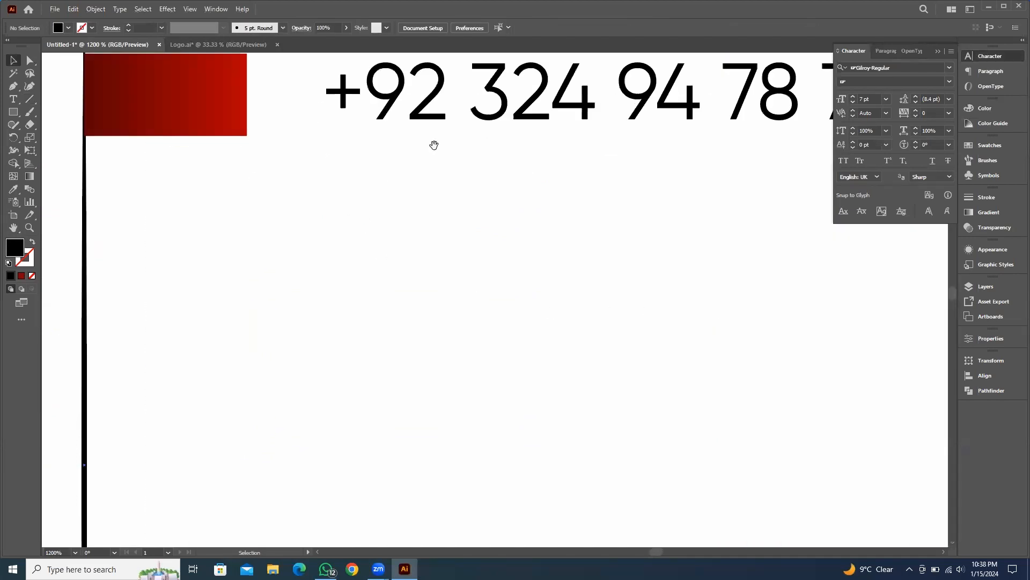
left_click_drag(455, 189, 456, 188)
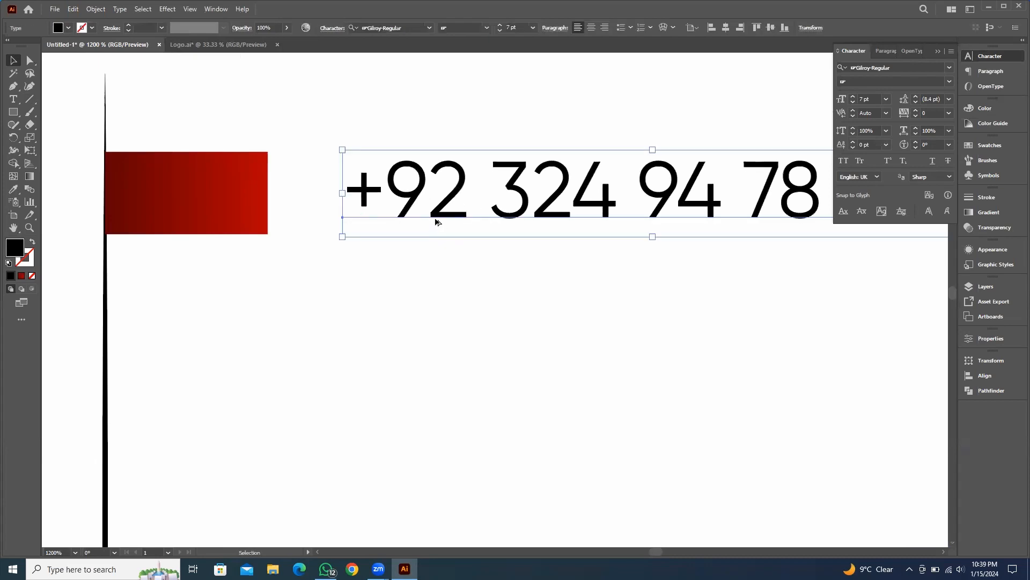
left_click(267, 167, "shift")
scroll(338, 202, "down", 2)
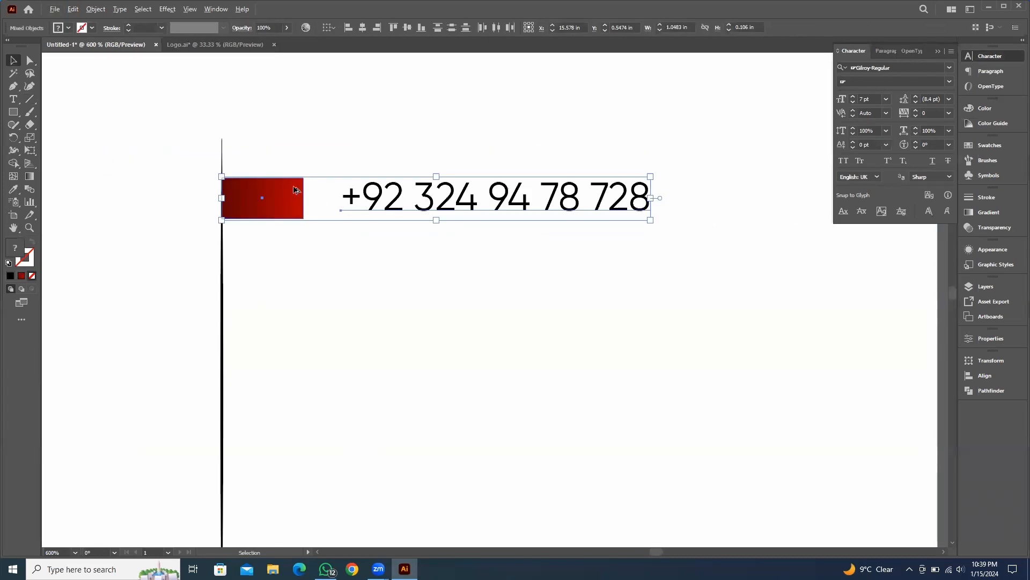
left_click_drag(295, 190, 298, 276)
scroll(543, 228, "down", 3)
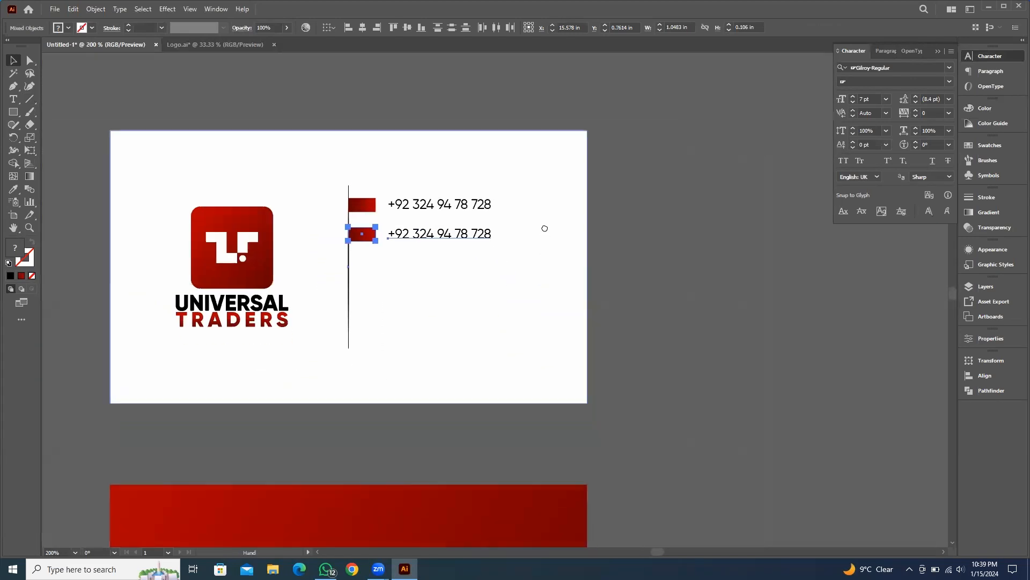
scroll(546, 229, "down", 1)
key("ctrl+d")
key("ctrl+d")
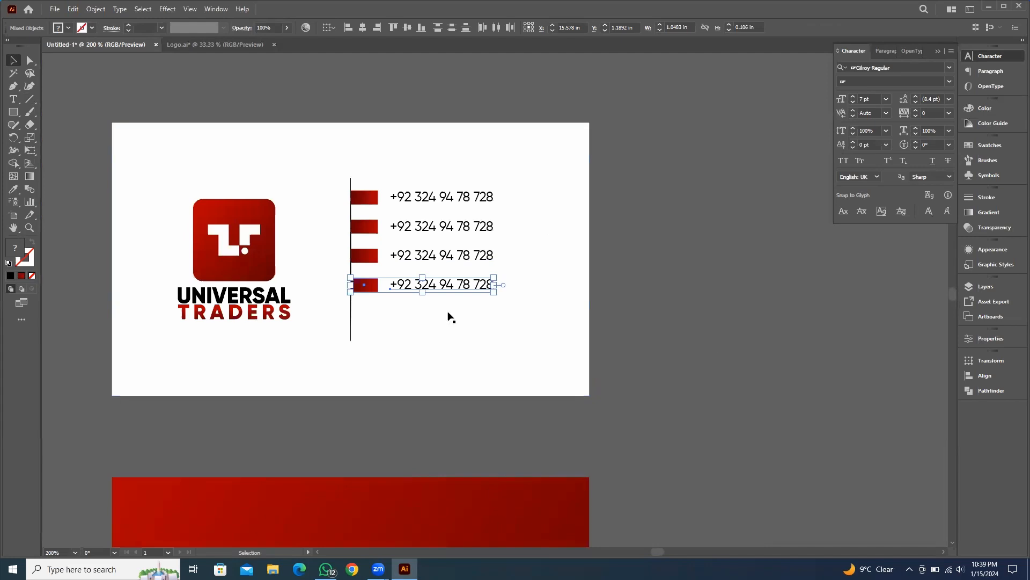
Replace the second row's text with the company e-mail address
scroll(413, 240, "up", 2)
left_click(465, 230)
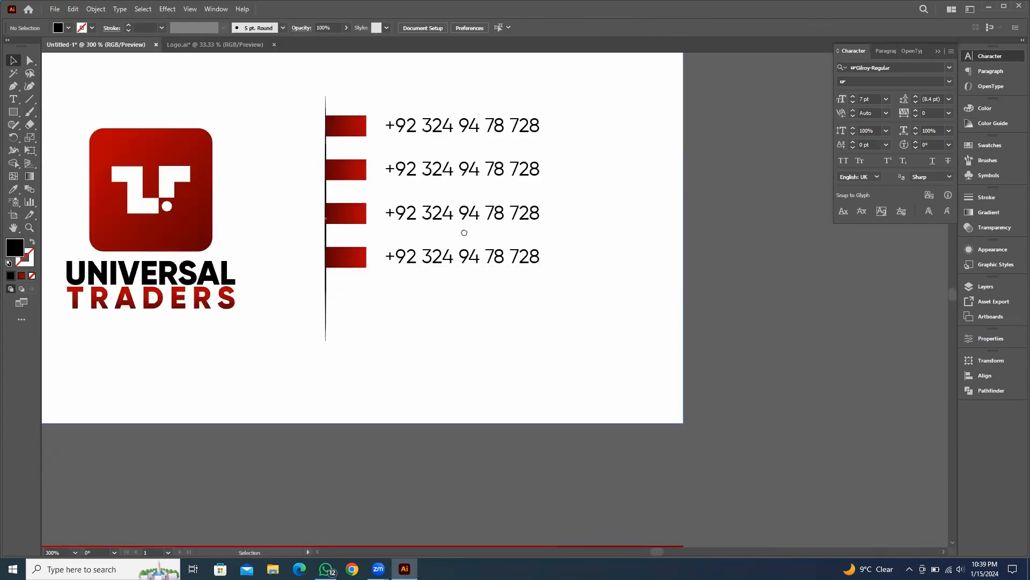
scroll(468, 222, "up", 1)
left_click(431, 230)
triple_click(432, 224)
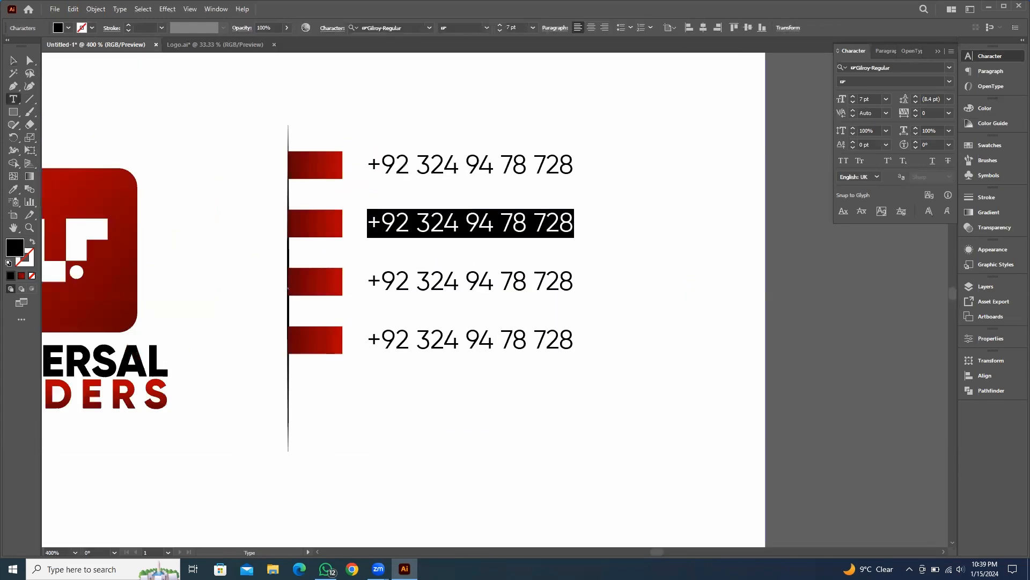
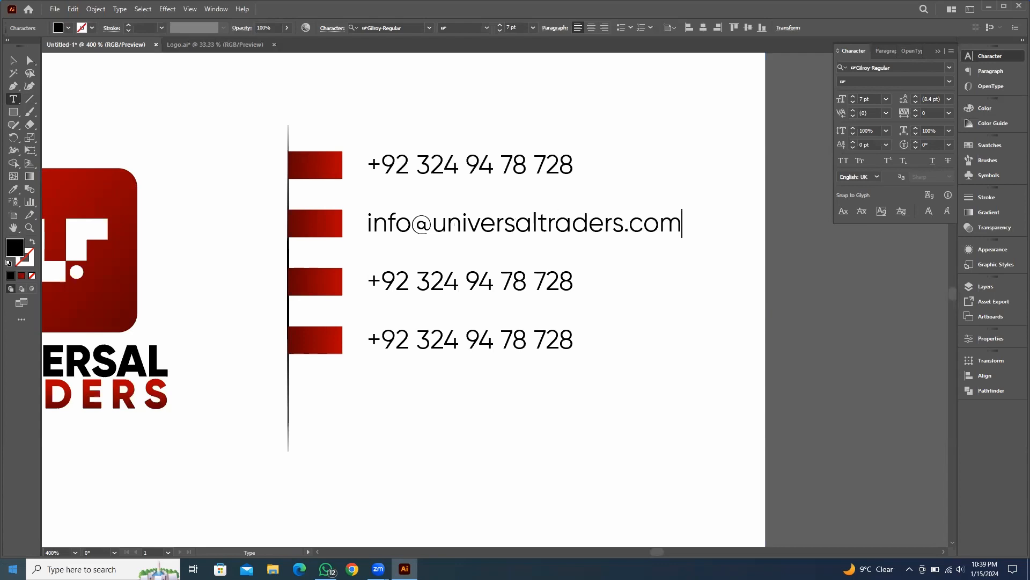
key("Escape")
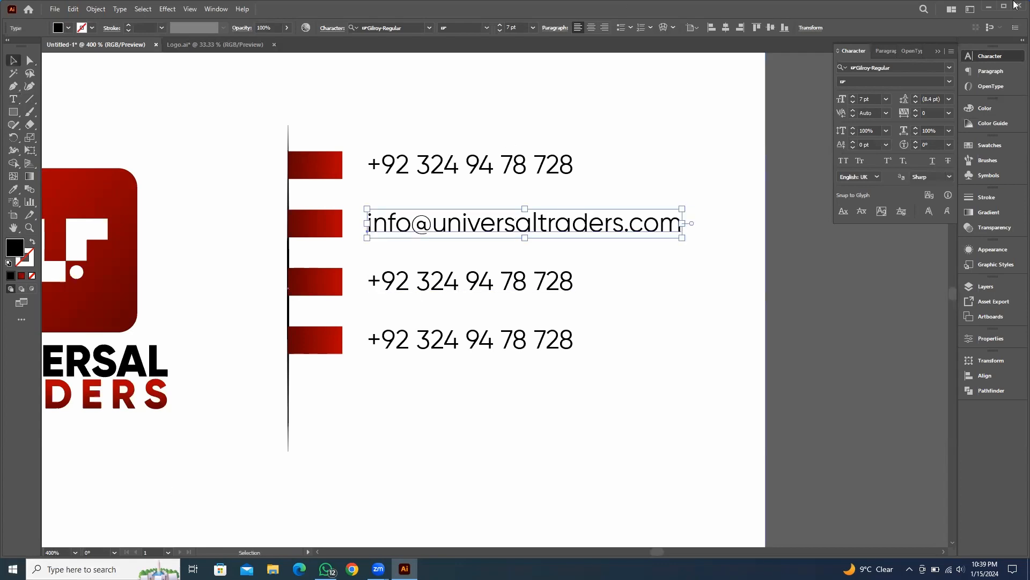
Replace the third row's text with the website universaltraders.com
left_click(489, 289)
double_click(489, 289)
key("ctrl+a")
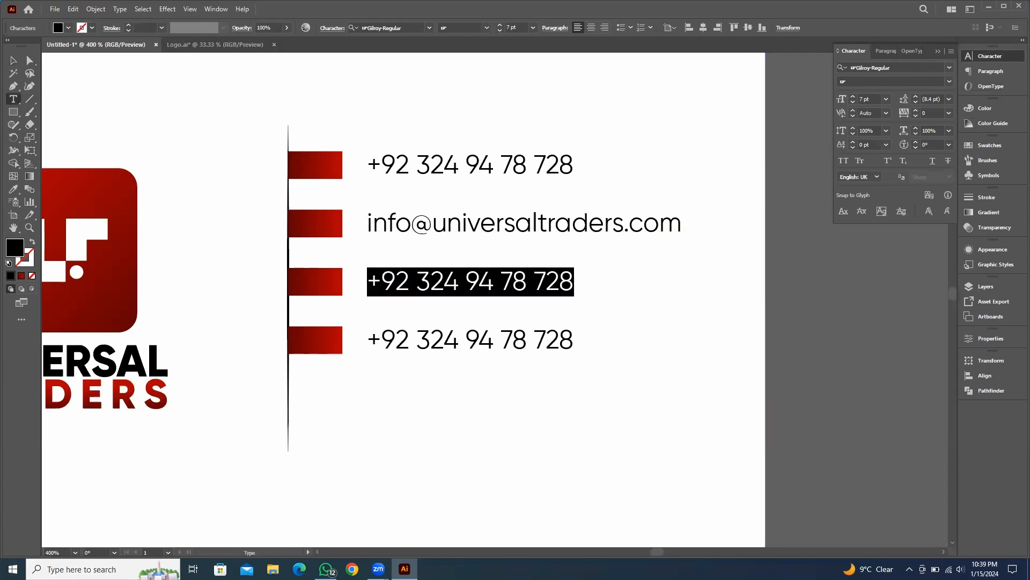
type("uni")
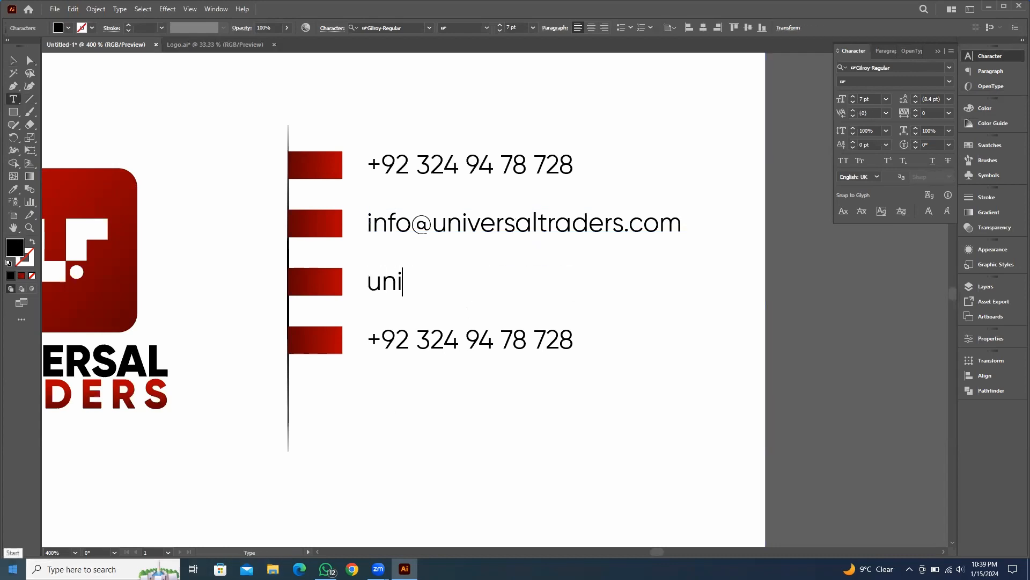
type("versaltra")
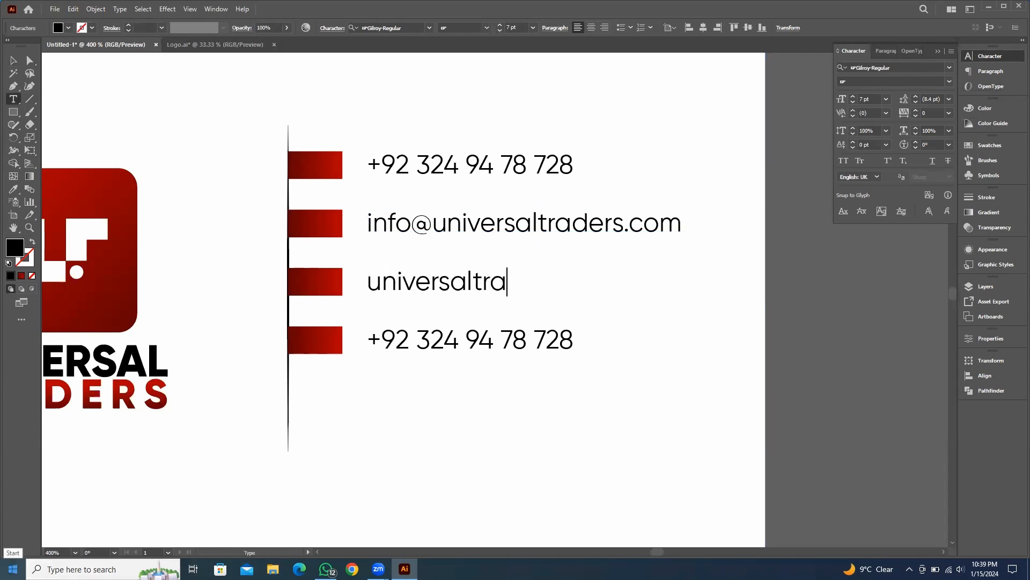
type("ders.com")
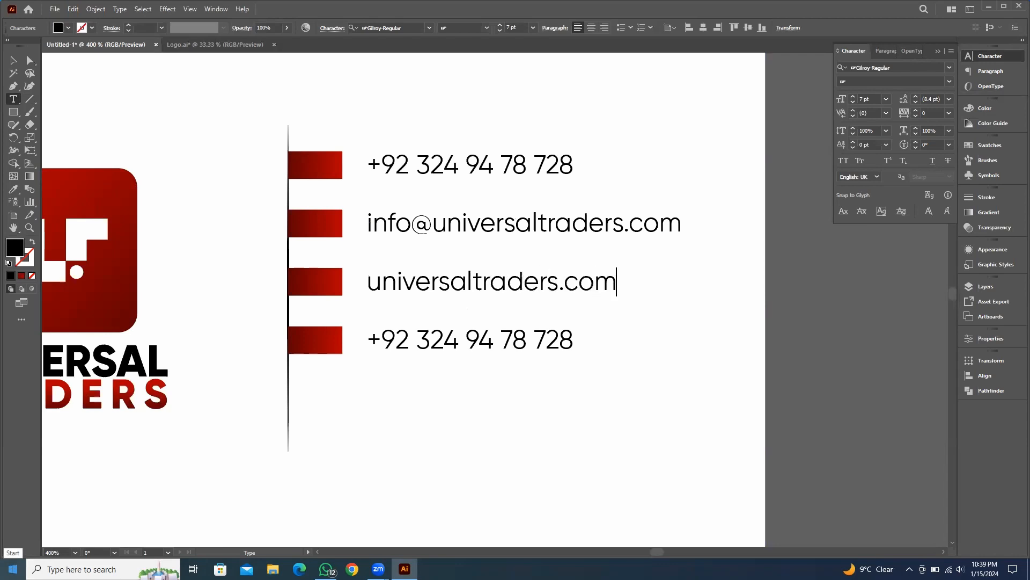
key("Escape")
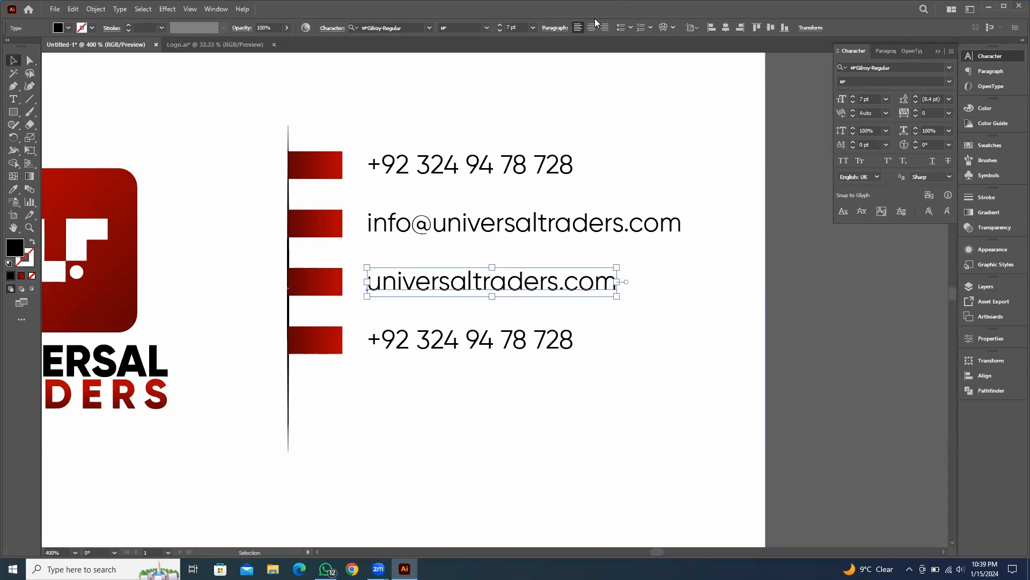
Replace the fourth row's text with the company's street address
left_click(497, 341)
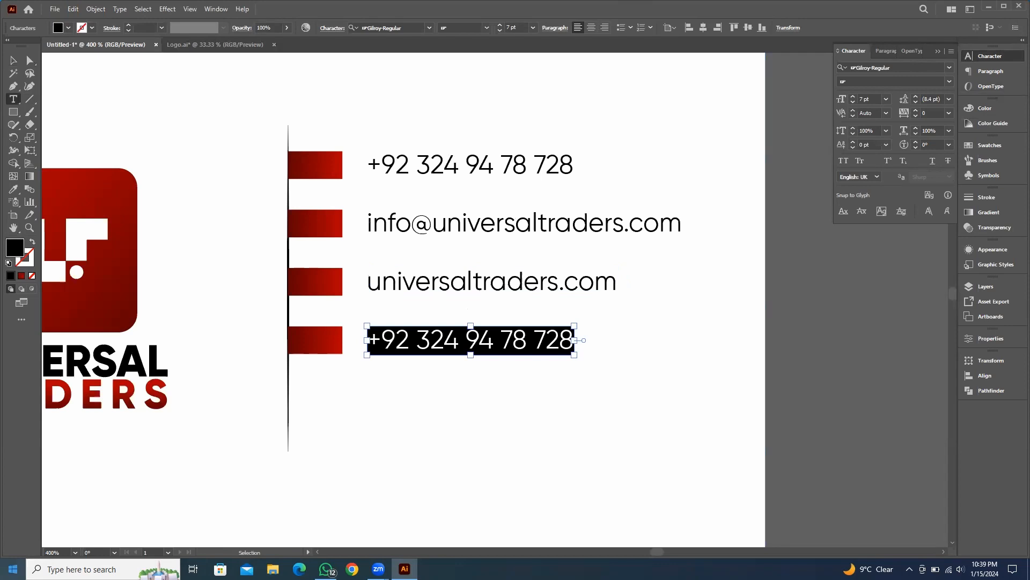
key("BackSpace")
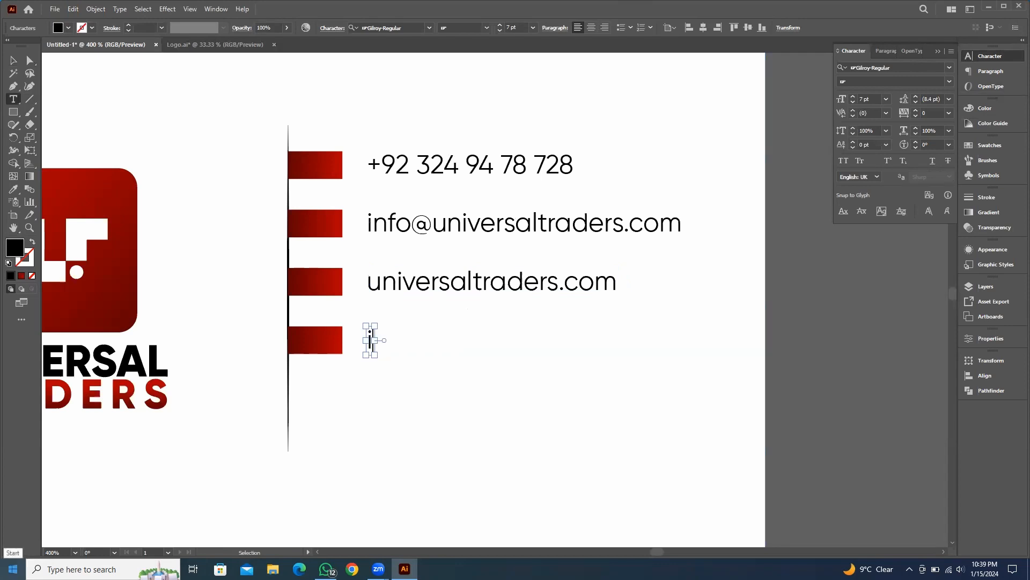
key("BackSpace")
type("ABC, D Block")
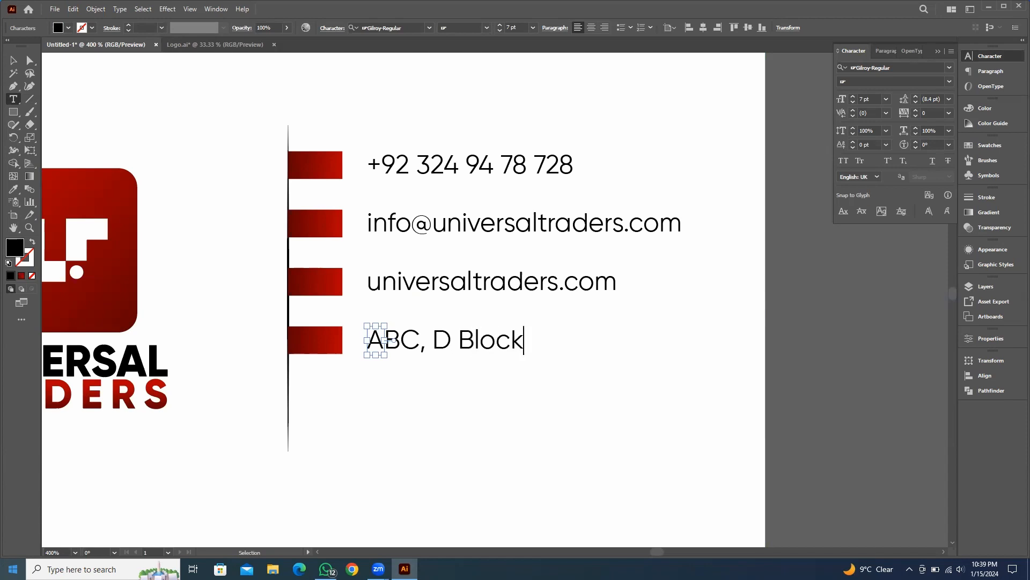
type(", Johar Town.")
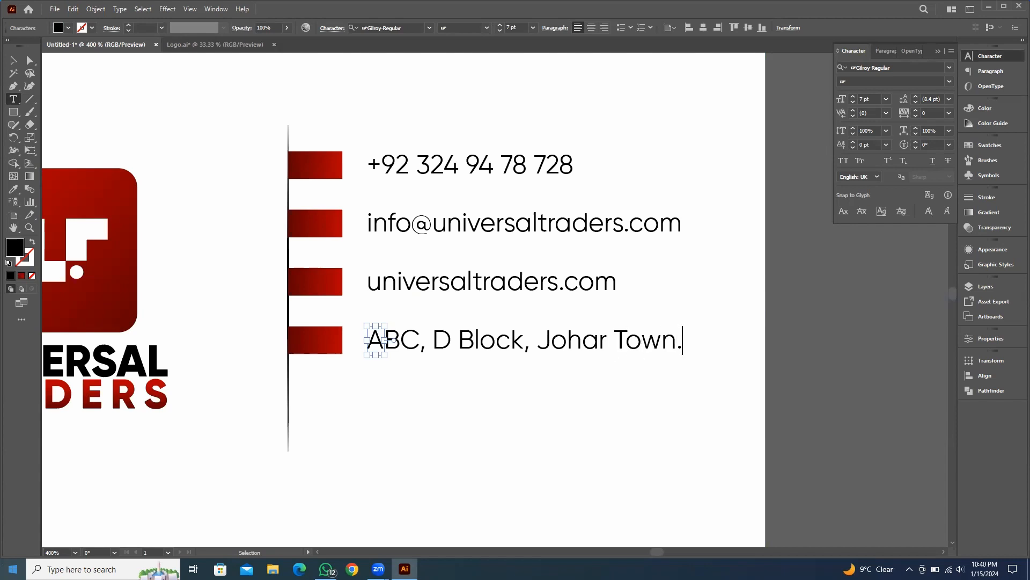
key("Escape")
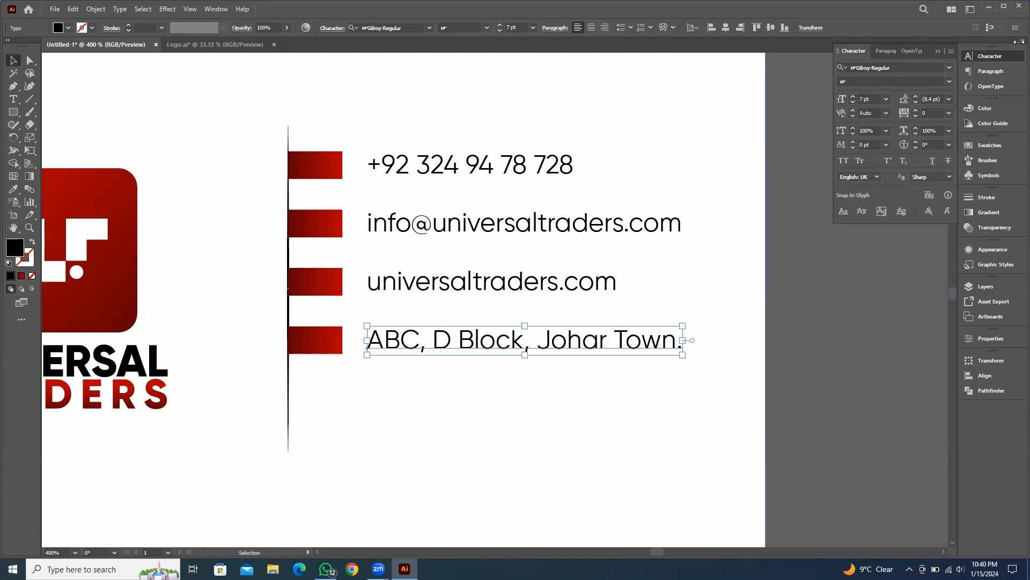
Select all four red rectangles and contact text lines and group them
scroll(569, 202, "right", 3)
left_click_drag(620, 264, 645, 240)
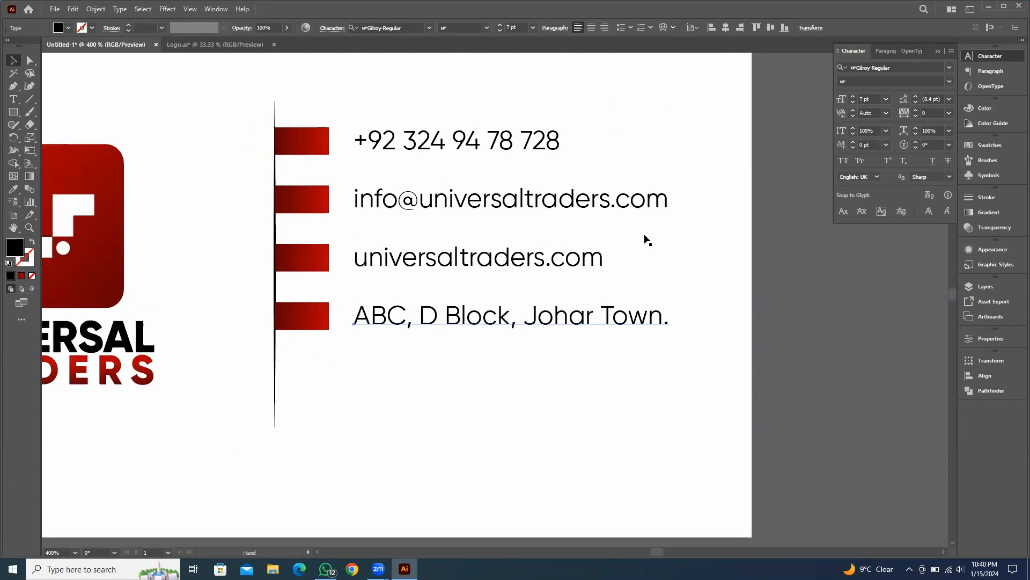
left_click(788, 114)
left_click_drag(793, 79, 294, 342)
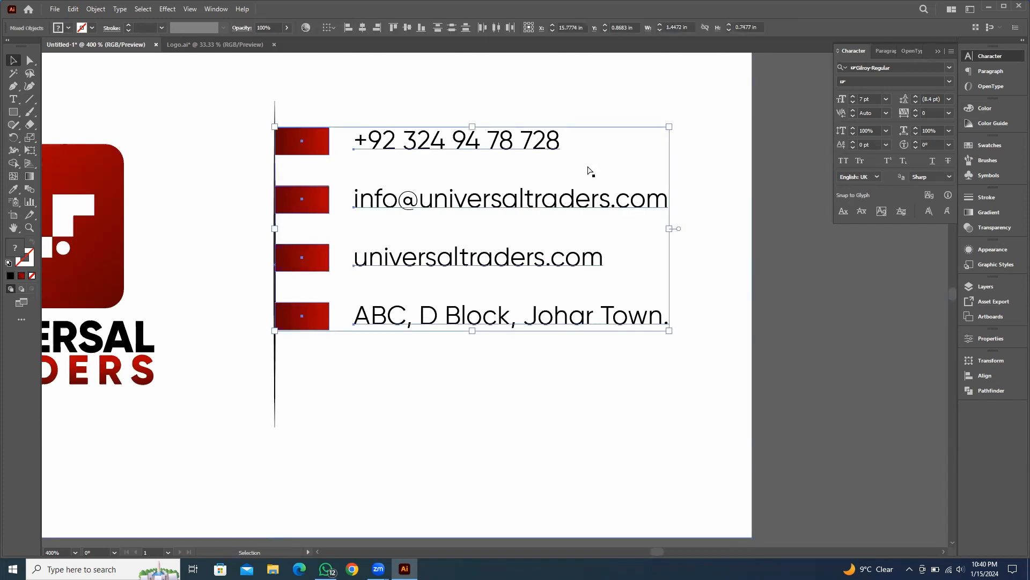
key("ctrl+g")
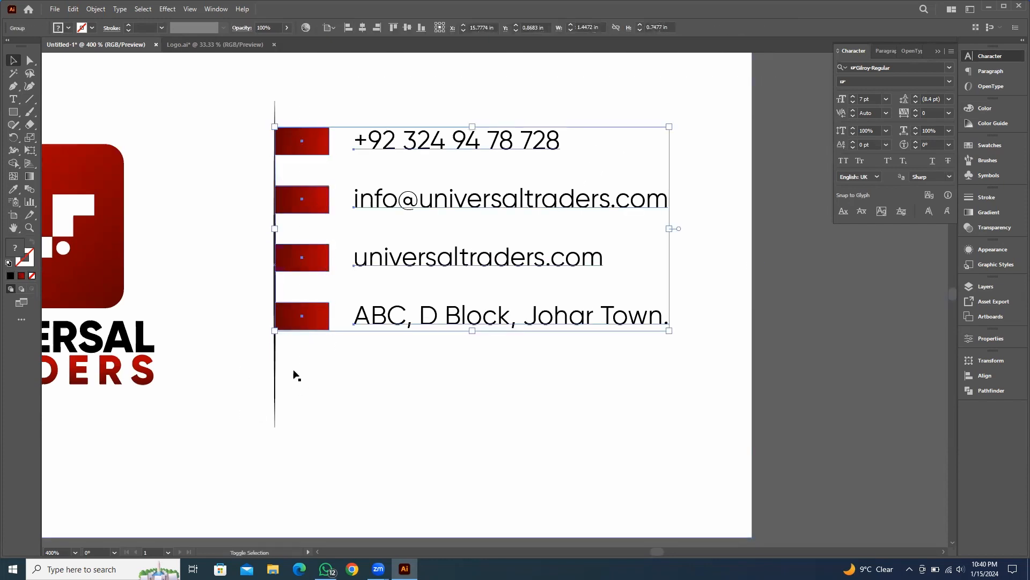
Vertically centre the contact details group against the divider line
left_click(275, 375, "shift")
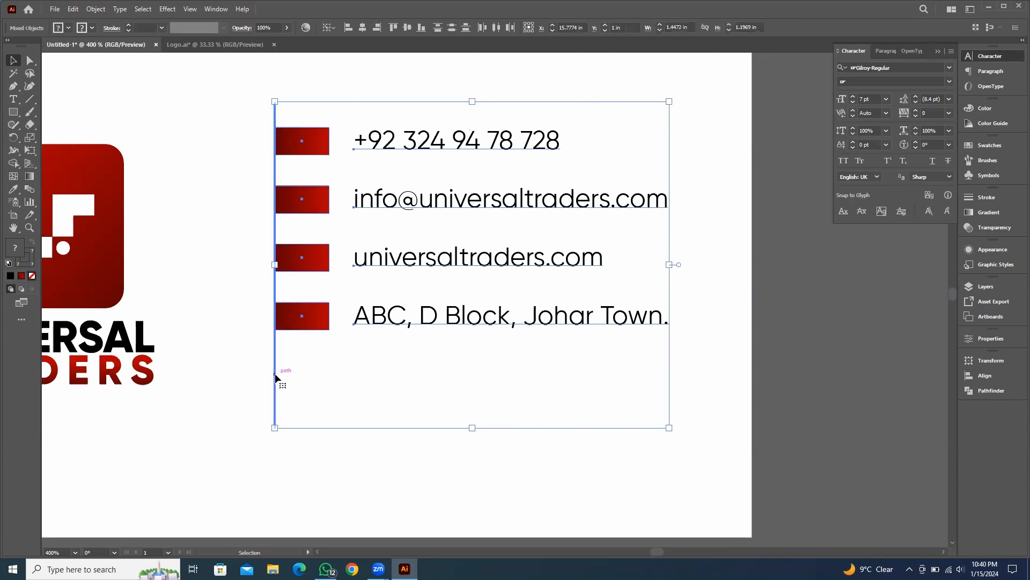
left_click(410, 29)
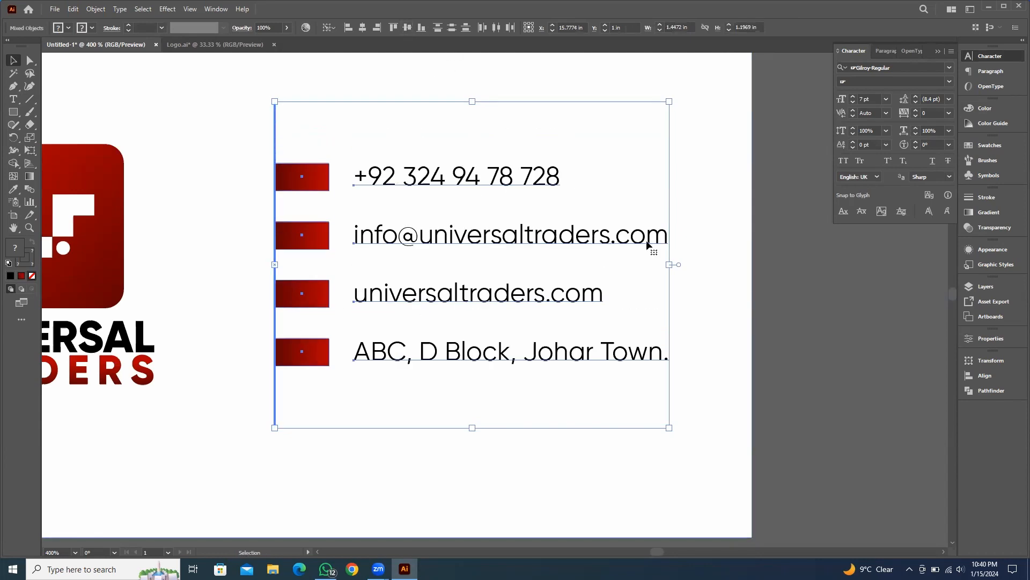
Review the finished business card layout at several zoom levels
left_click(816, 310)
scroll(755, 330, "right", 2)
scroll(755, 330, "down", 3)
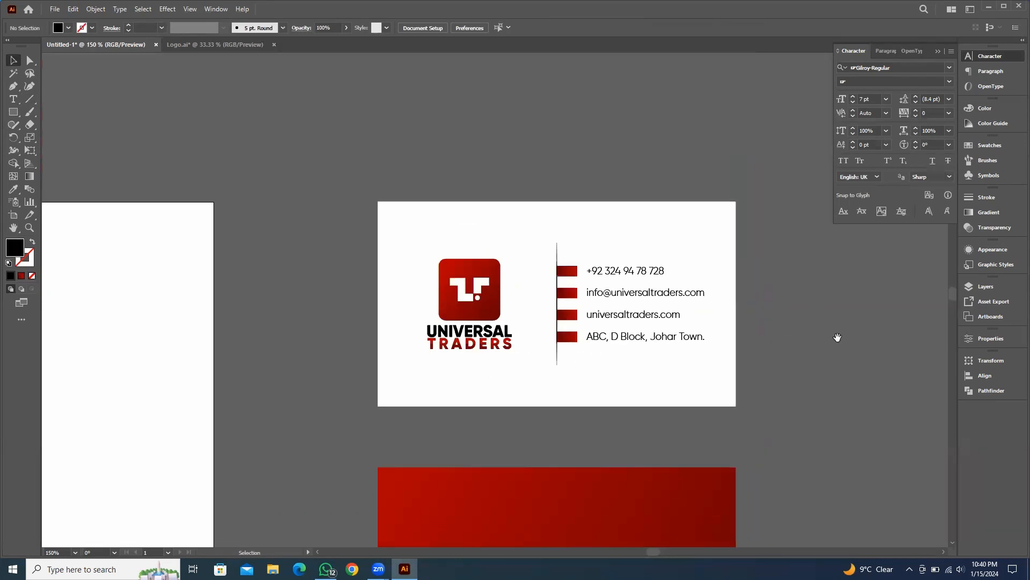
left_click_drag(835, 332, 731, 302)
scroll(502, 263, "up", 4)
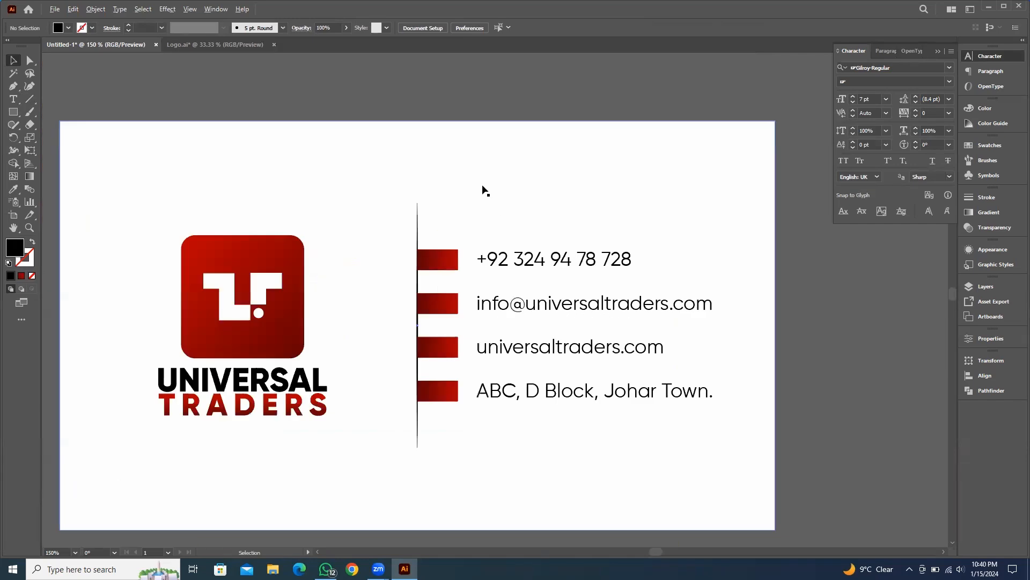
left_click_drag(523, 320, 456, 237)
scroll(443, 249, "down", 3)
scroll(704, 246, "right", 2)
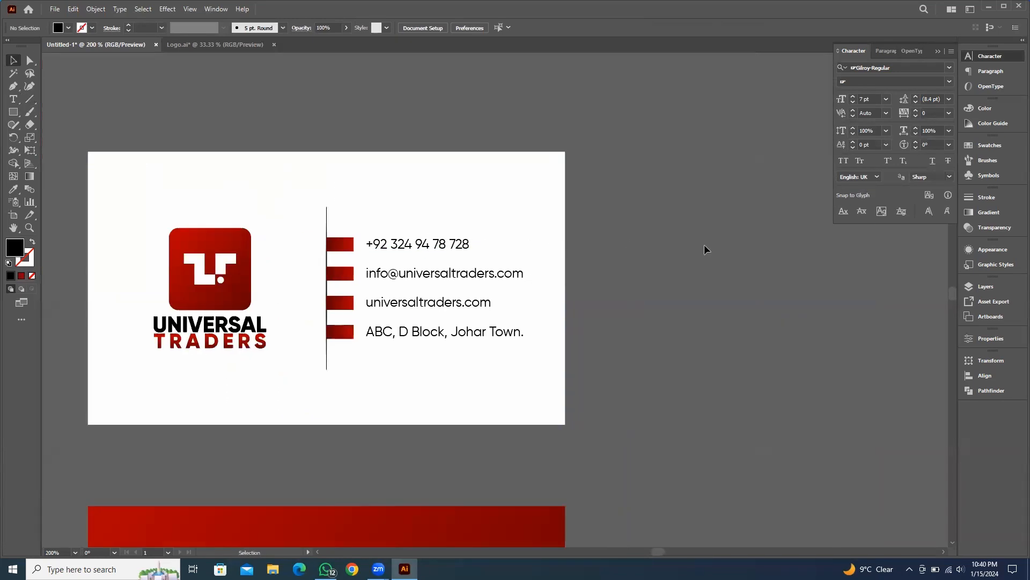
scroll(417, 289, "up", 1)
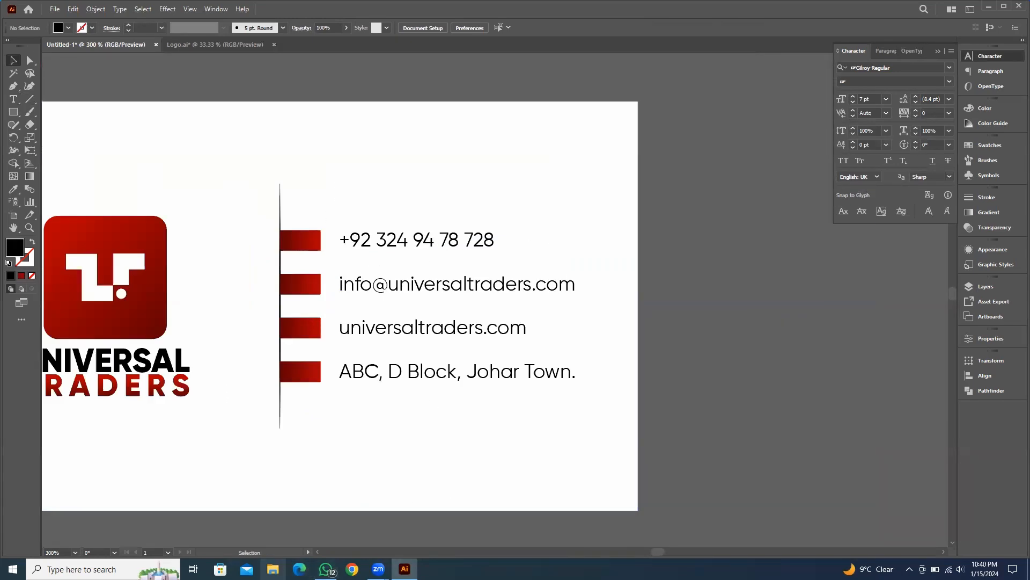
Place the maps-and-flags, world-wide-web, paper-plane and phone-call icon images from Downloads into the document
key("super+e")
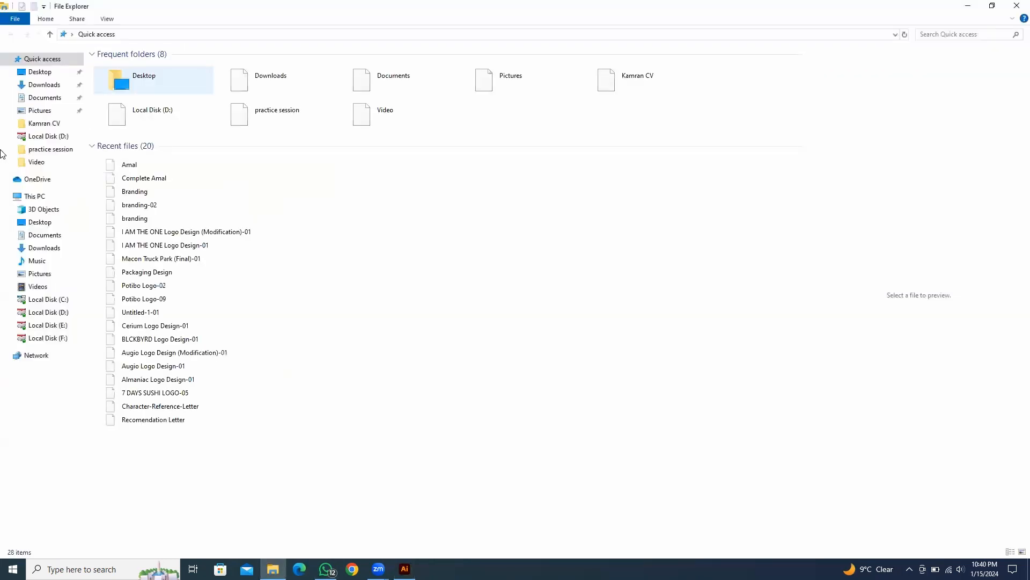
left_click(43, 85)
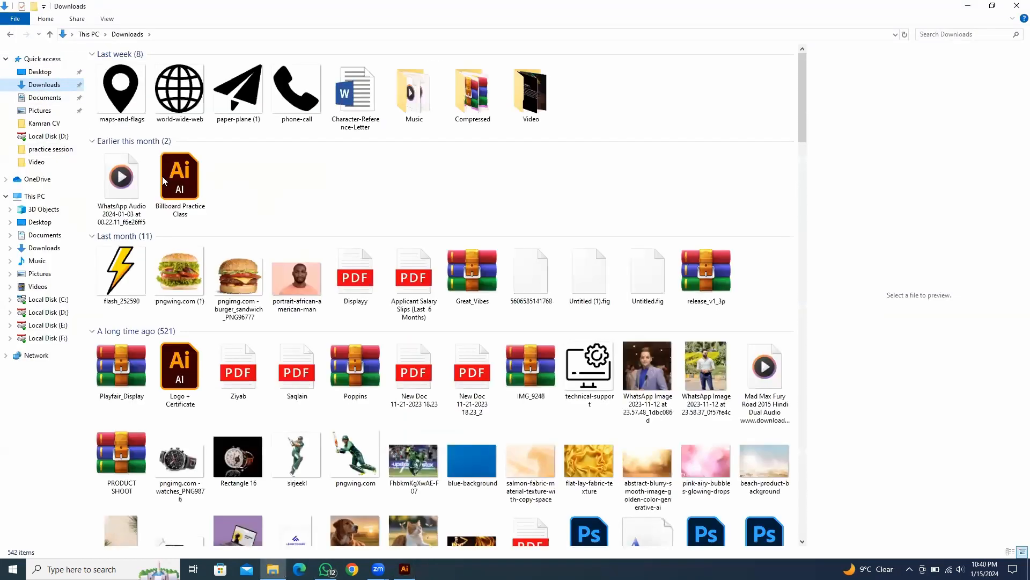
left_click(295, 102)
left_click(237, 96, "ctrl")
left_click(180, 97, "ctrl")
left_click(128, 95, "ctrl")
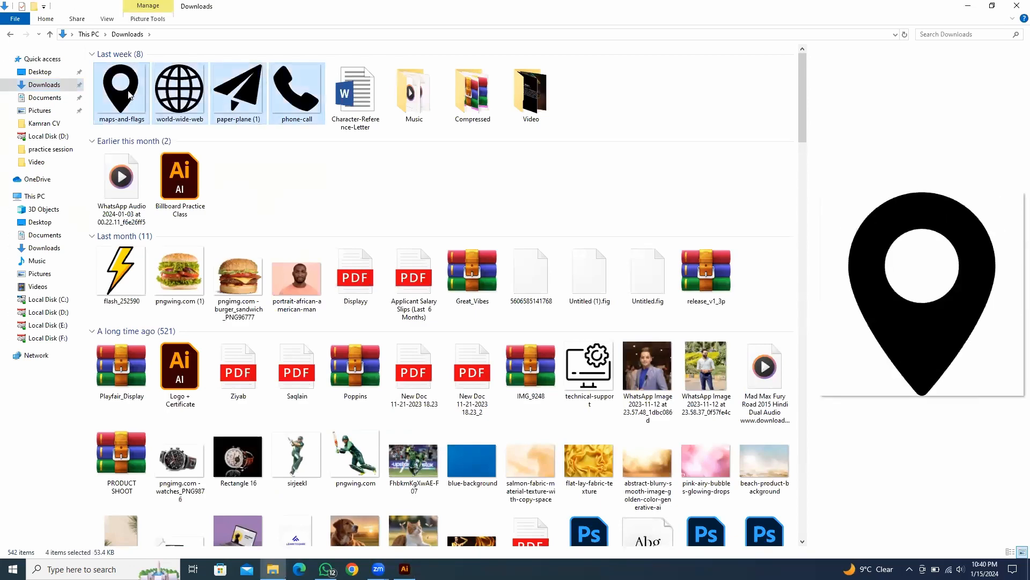
left_click_drag(148, 99, 791, 285)
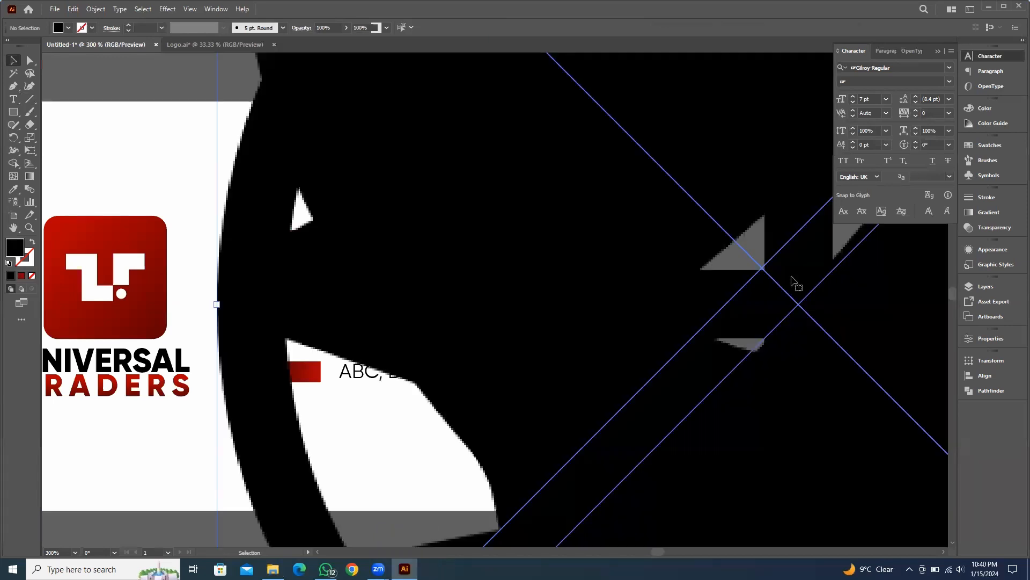
Spread the four placed icons into a vertical column beside the business card
key("ctrl+minus")
key("ctrl+minus")
key("ctrl+minus")
key("ctrl+minus")
key("ctrl+minus")
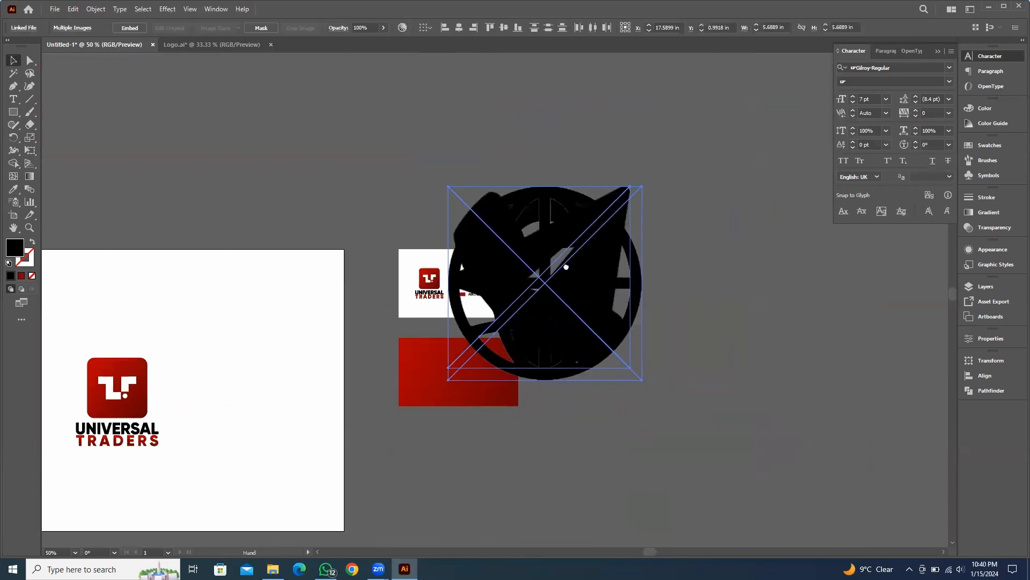
left_click_drag(635, 185, 541, 187)
left_click(707, 292)
left_click_drag(583, 270, 568, 384)
mouse_move(577, 274)
left_mouse_down()
mouse_move(577, 334)
mouse_move(577, 291)
left_mouse_up()
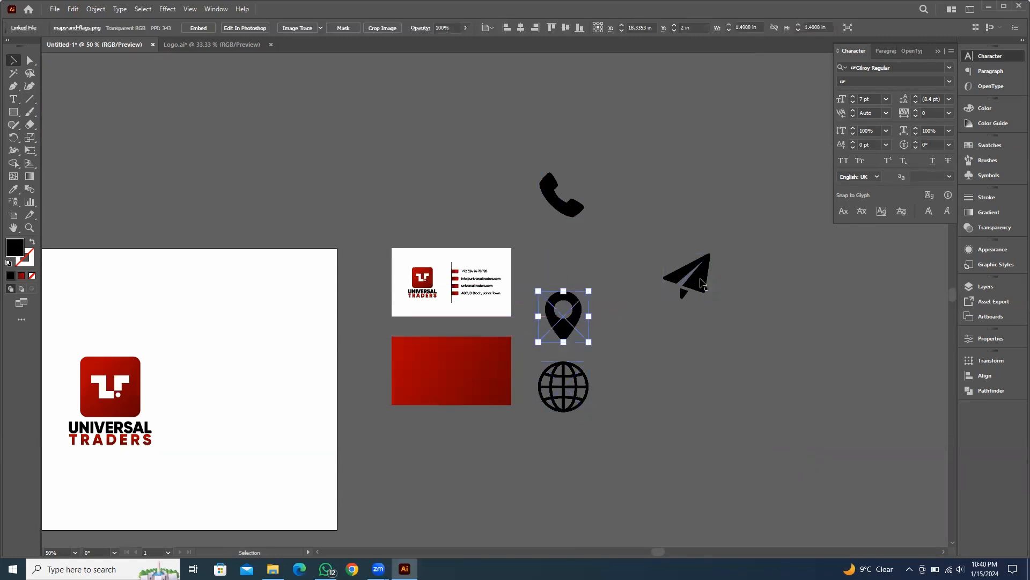
left_click_drag(675, 268, 556, 256)
left_click(702, 269)
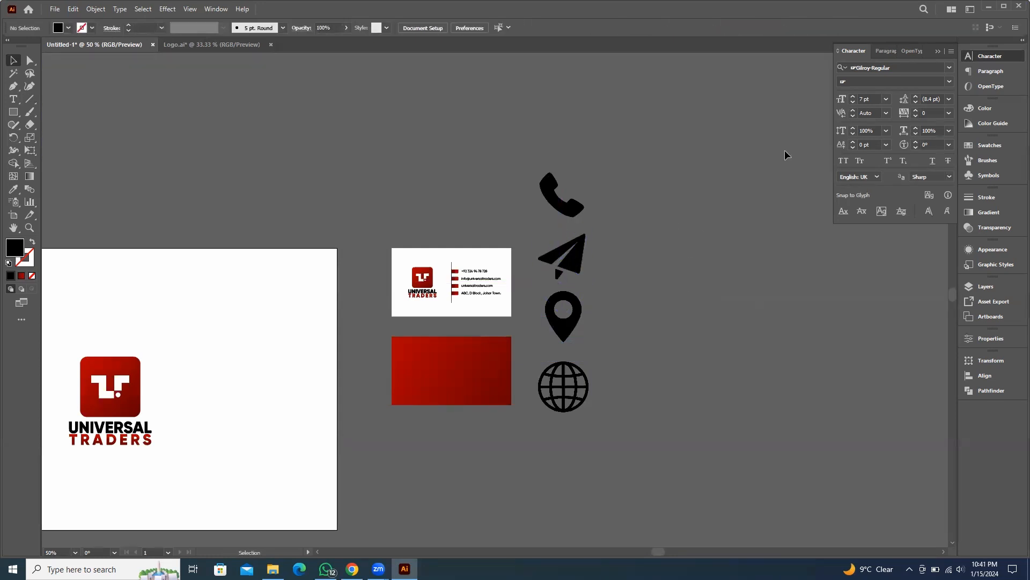
Trace the phone icon with the Silhouettes preset and expand it into vector paths
scroll(631, 272, "up", 2)
left_click_drag(623, 216, 655, 270)
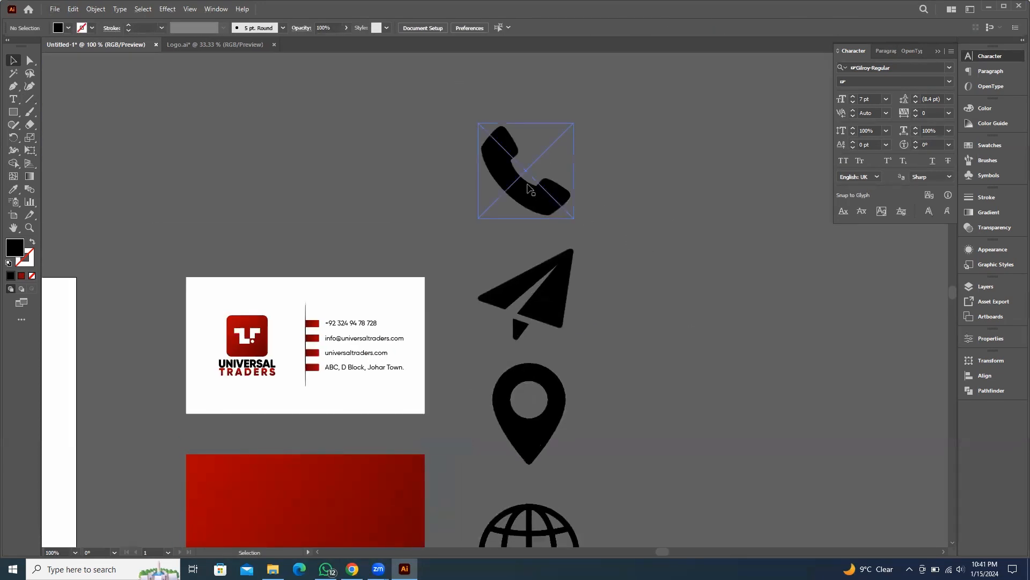
left_click(538, 188)
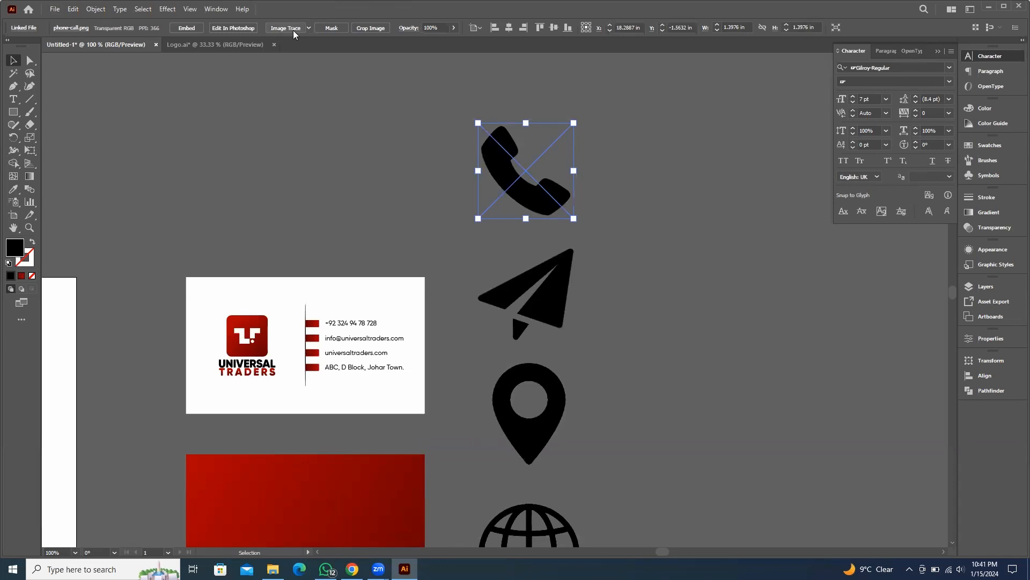
left_click(309, 28)
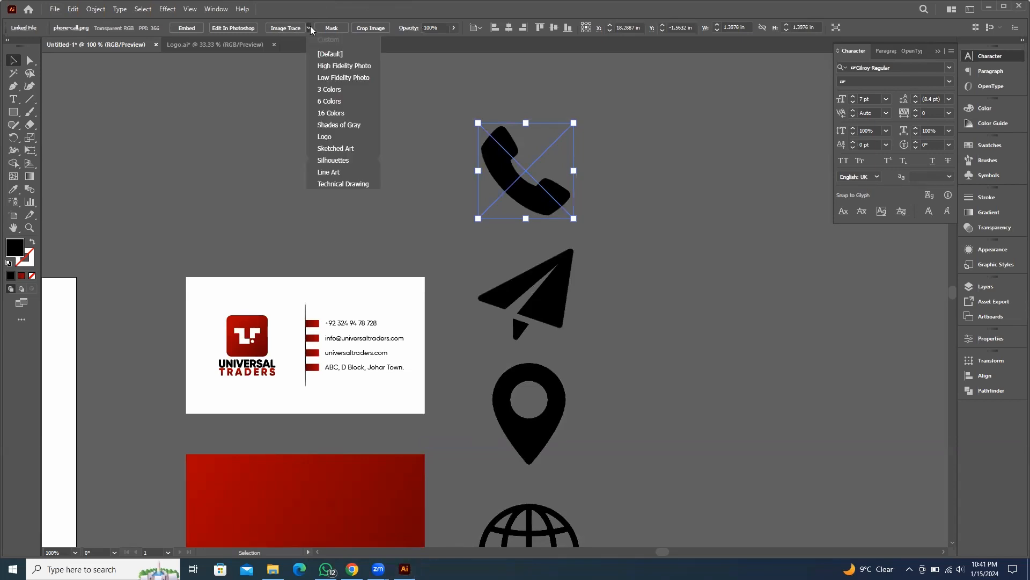
left_click(349, 160)
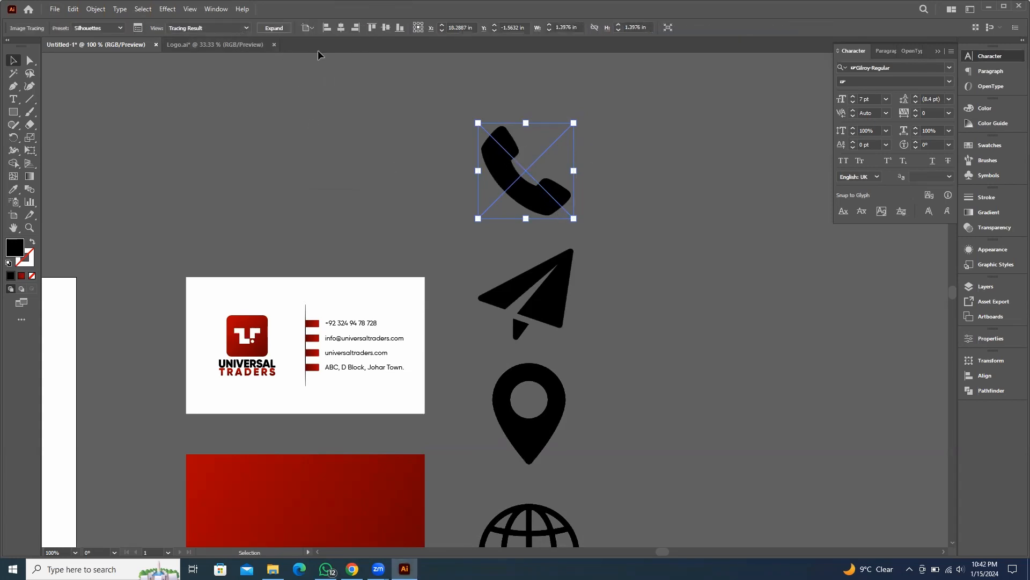
left_click(275, 28)
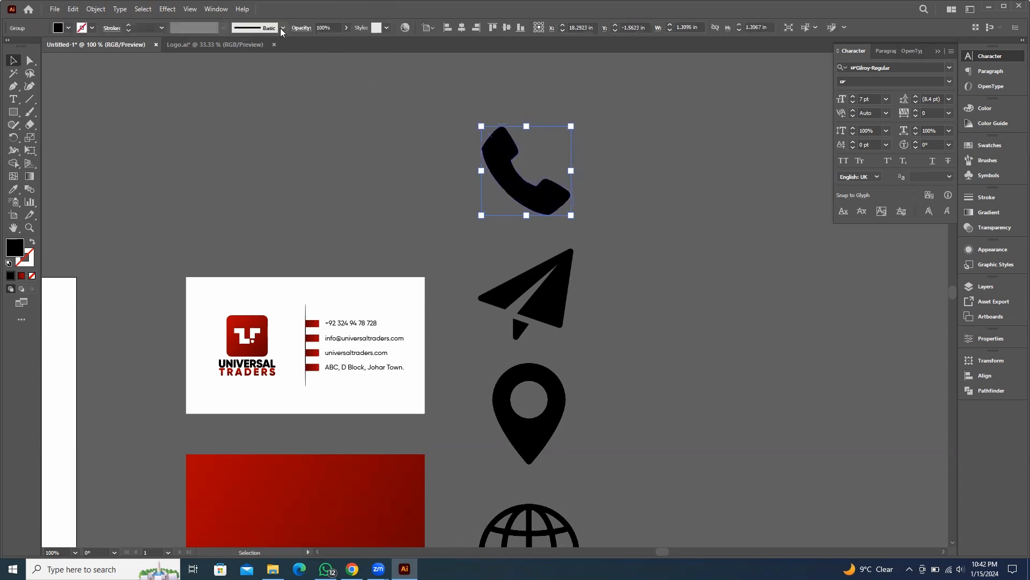
Trace the paper plane icon with the Silhouettes preset and expand it into vector paths
left_click(572, 324)
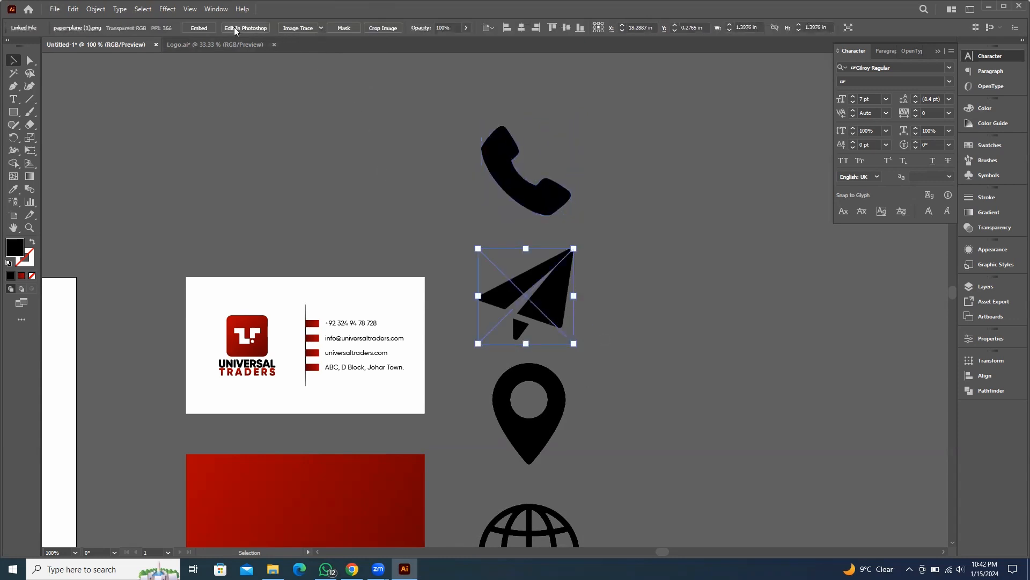
left_click(321, 28)
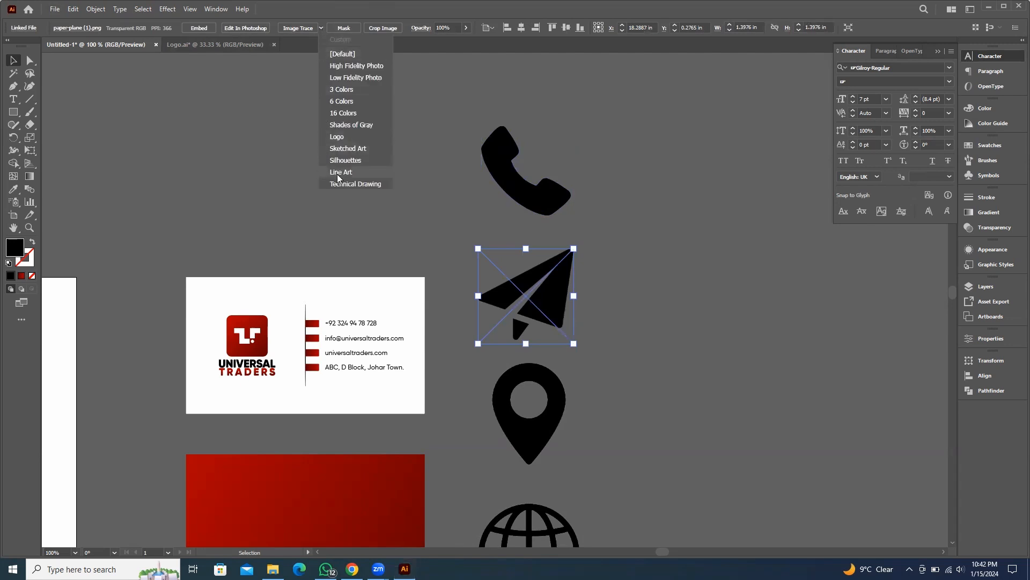
left_click(345, 159)
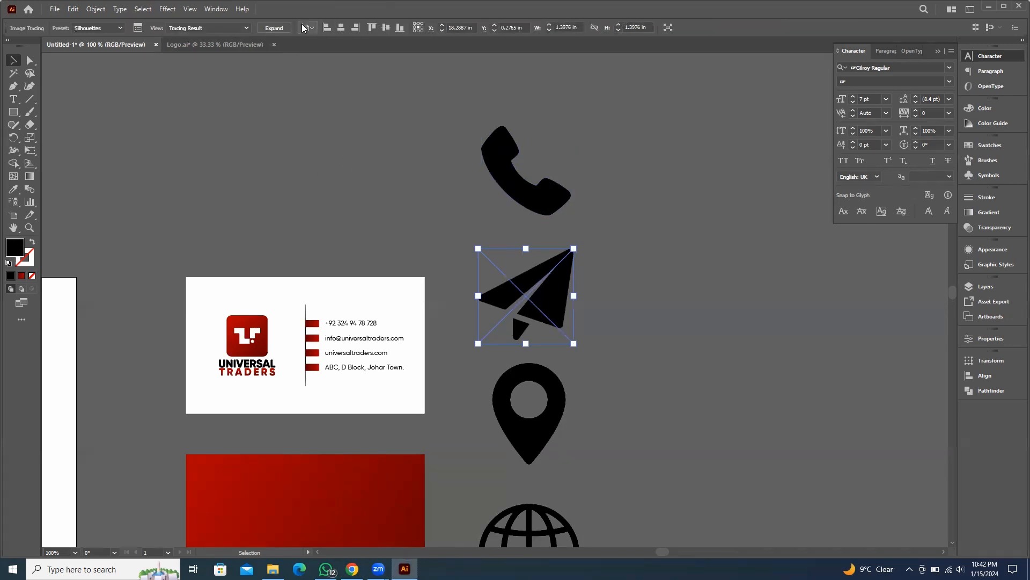
left_click(277, 29)
Trace the map pin icon with the Silhouettes preset and expand it into vector paths
scroll(616, 449, "down", 3)
left_click(563, 280)
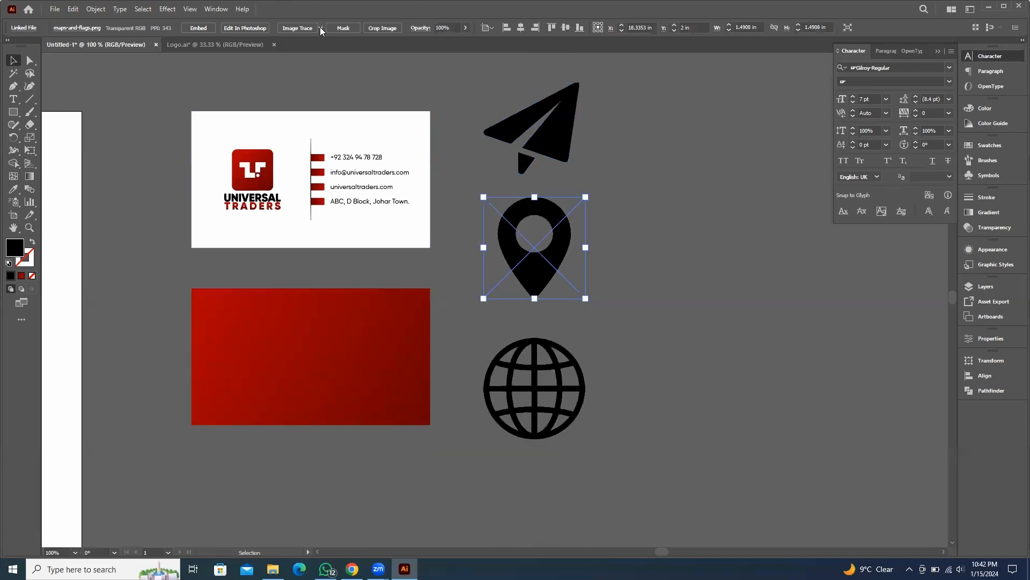
left_click(320, 28)
left_click(351, 160)
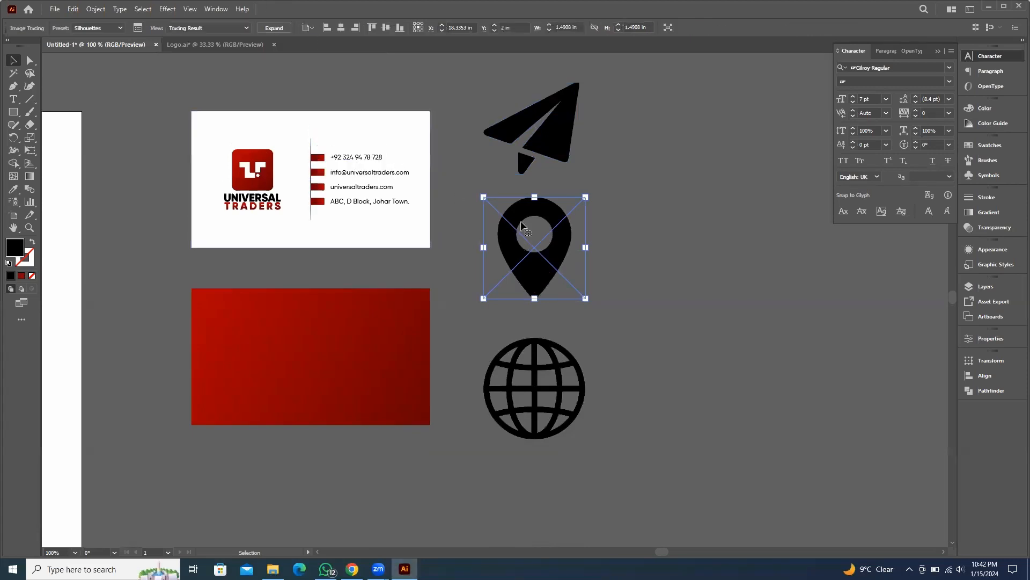
left_click(273, 28)
Trace the globe icon with the Silhouettes preset
scroll(609, 328, "down", 1)
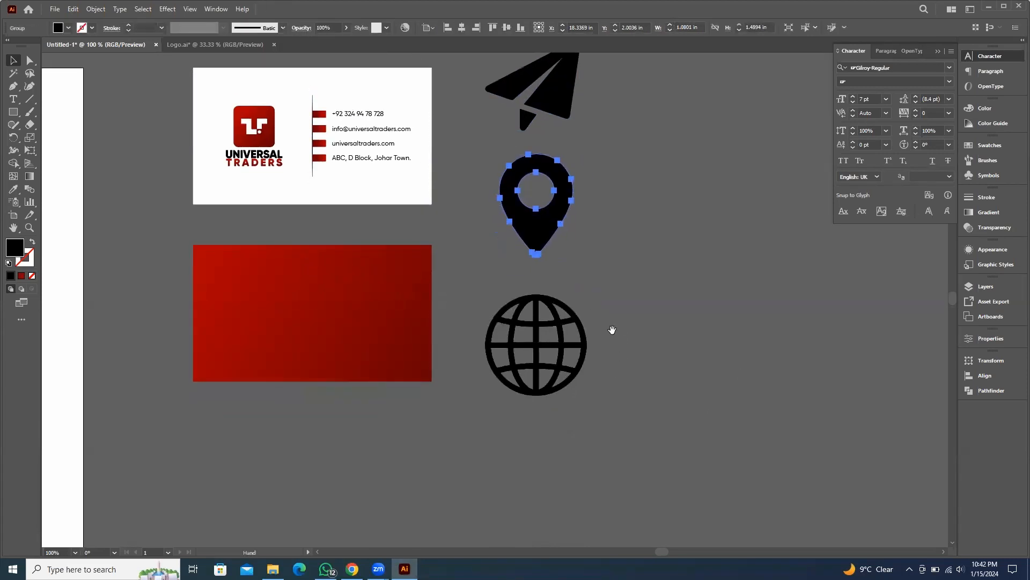
key("a")
key("v")
left_click(625, 337)
left_click(550, 317)
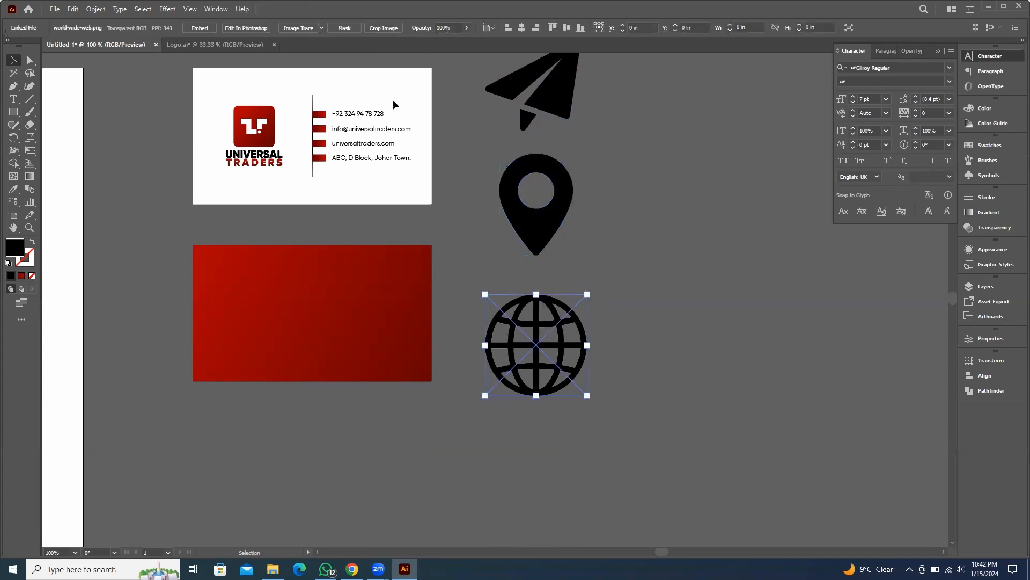
left_click(320, 28)
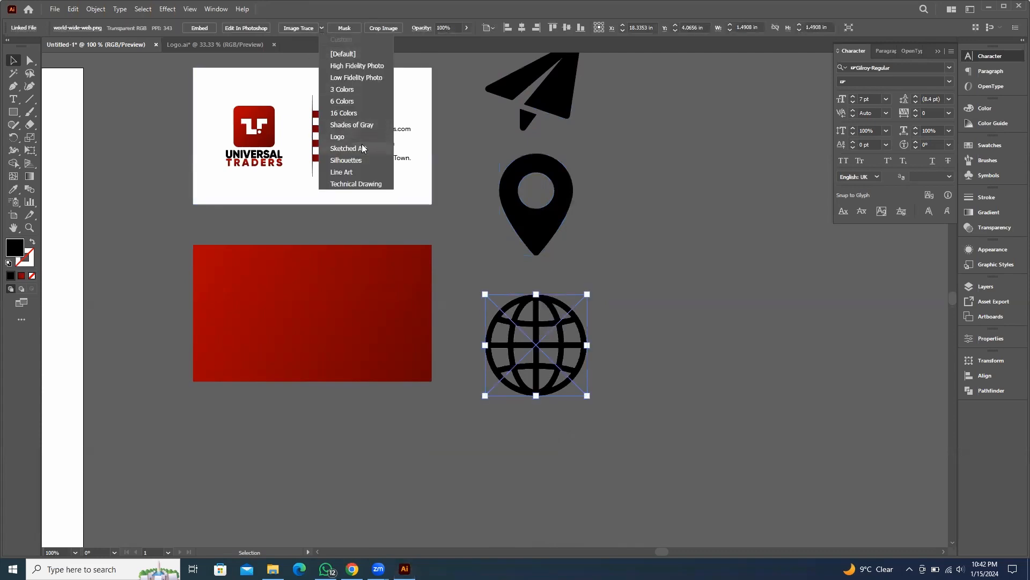
left_click(354, 160)
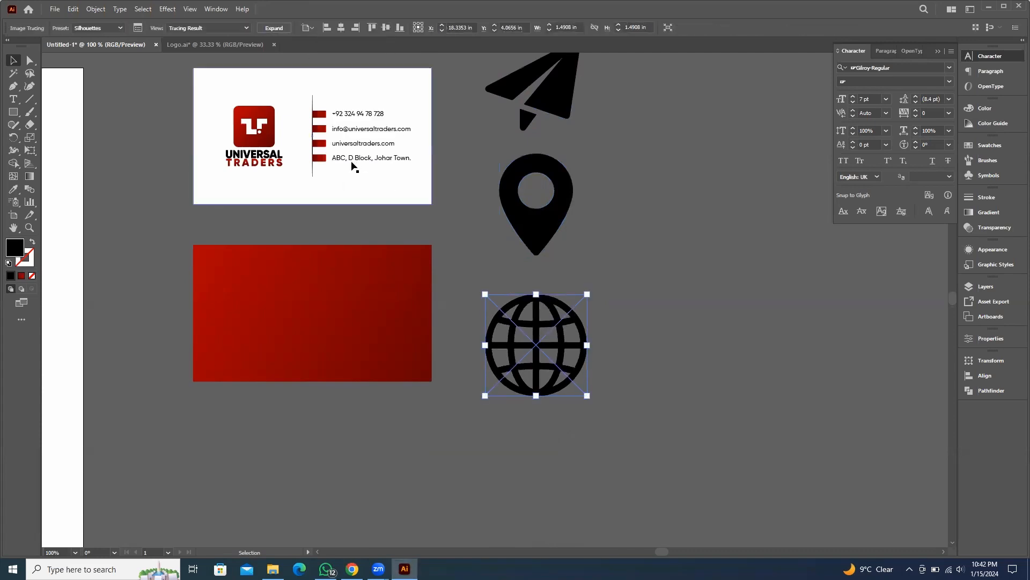
Refine the globe trace with a threshold of 155 and noise of 1 px, and expand it
scroll(561, 340, "left", 4)
scroll(617, 352, "down", 2)
scroll(620, 353, "right", 1)
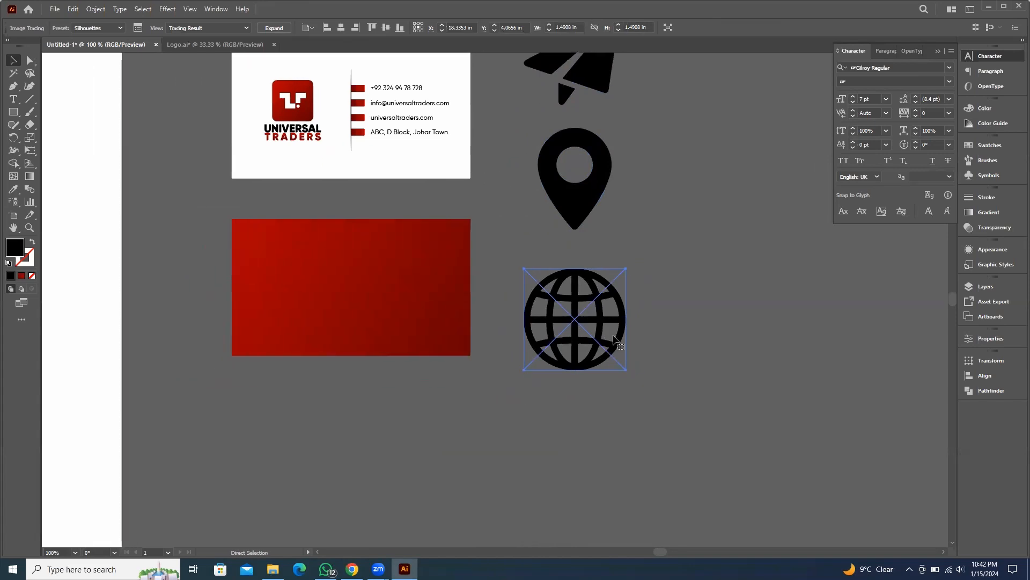
scroll(600, 322, "up", 3)
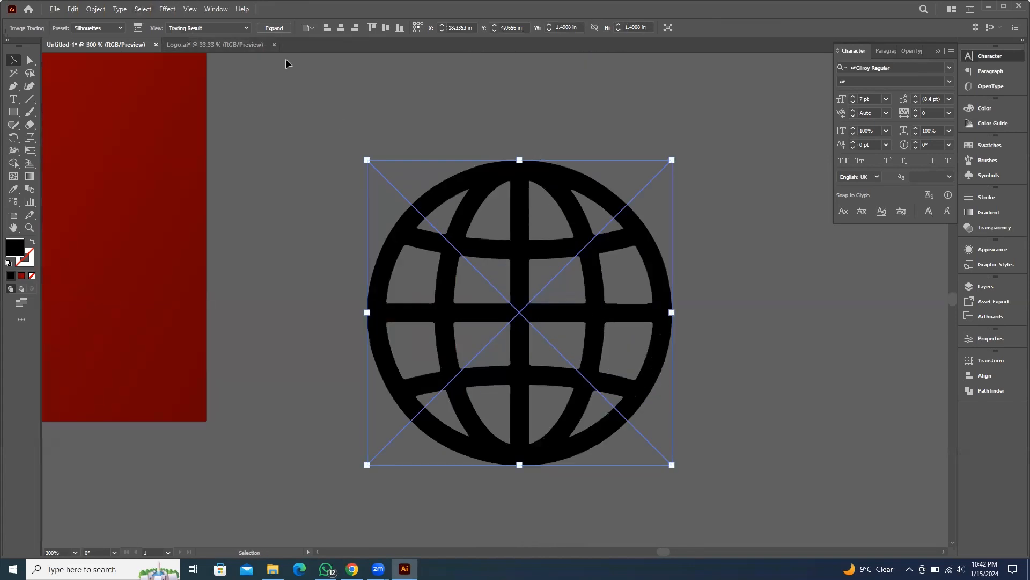
left_click(139, 30)
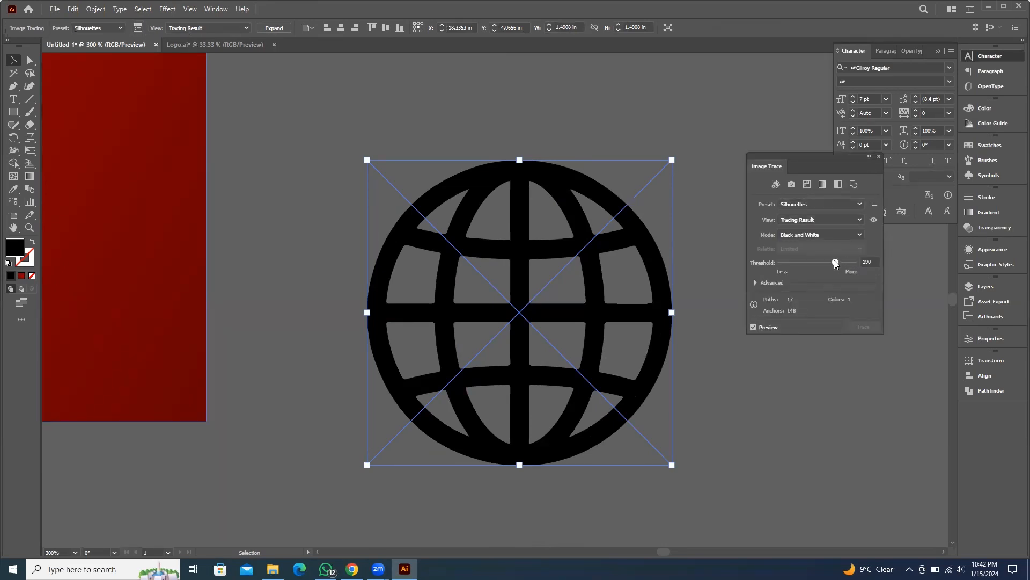
mouse_move(835, 263)
left_mouse_down()
mouse_move(785, 263)
mouse_move(814, 265)
left_mouse_up()
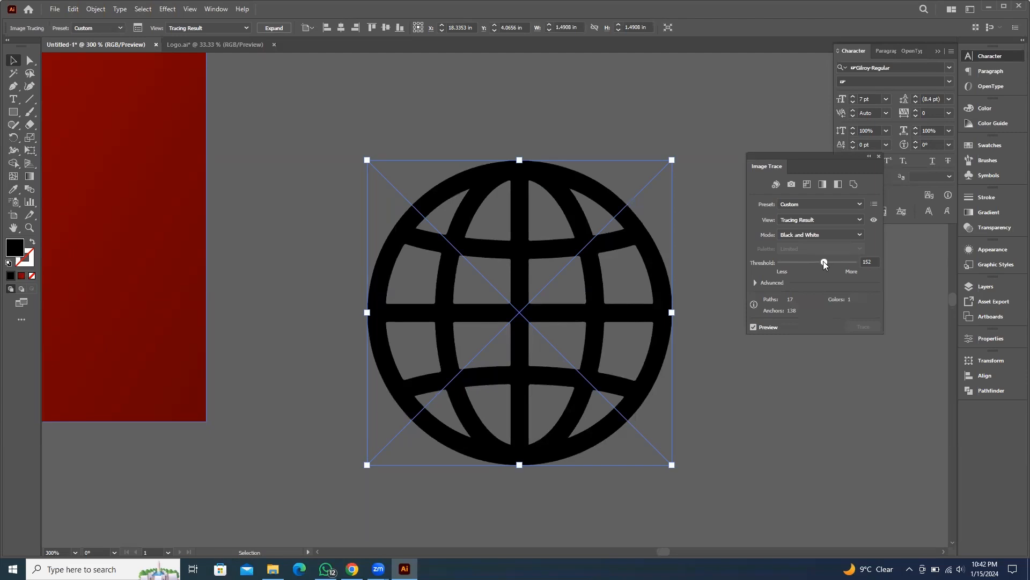
left_click_drag(824, 261, 825, 261)
left_click(755, 282)
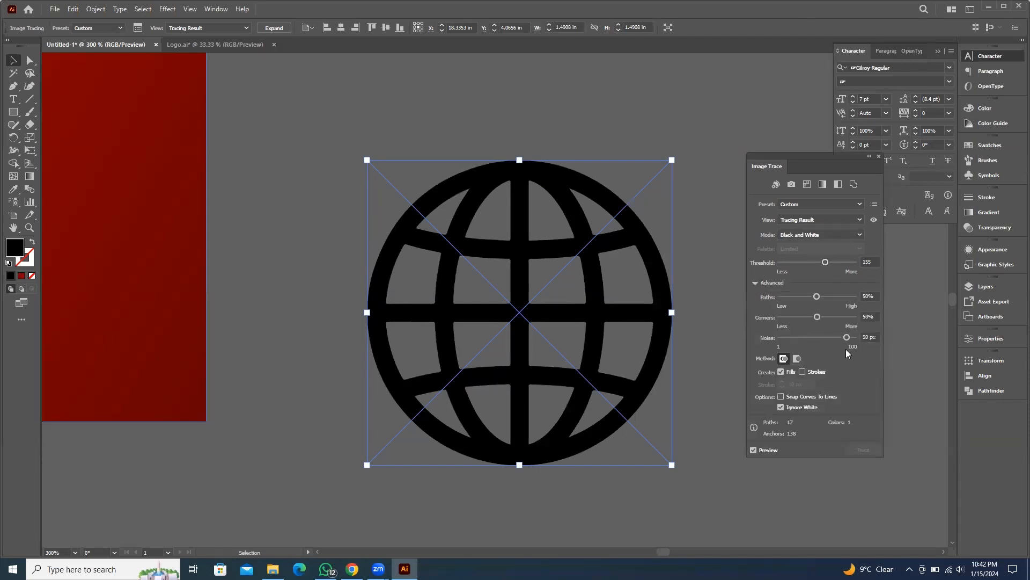
left_click_drag(841, 335, 768, 336)
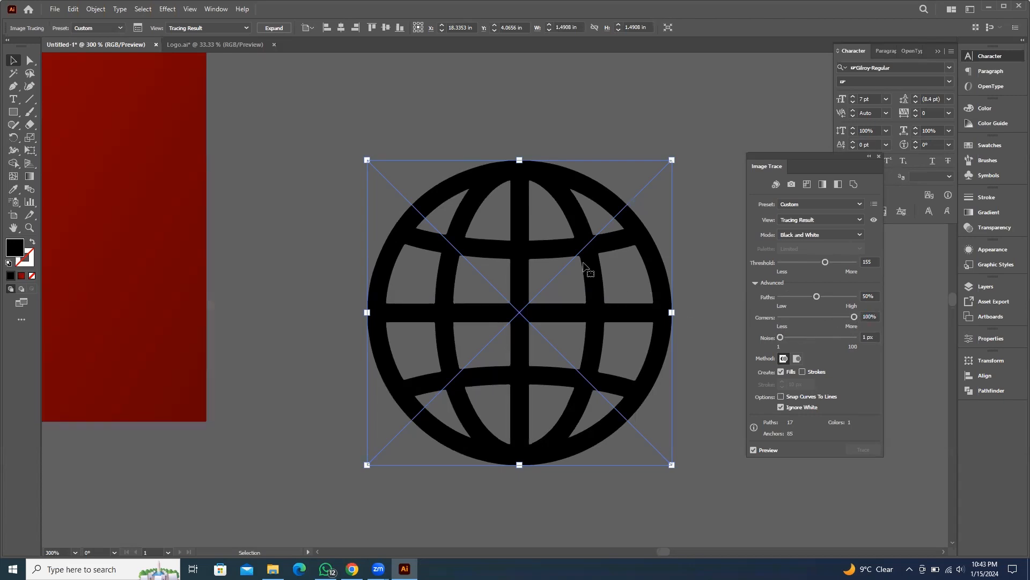
left_click(879, 157)
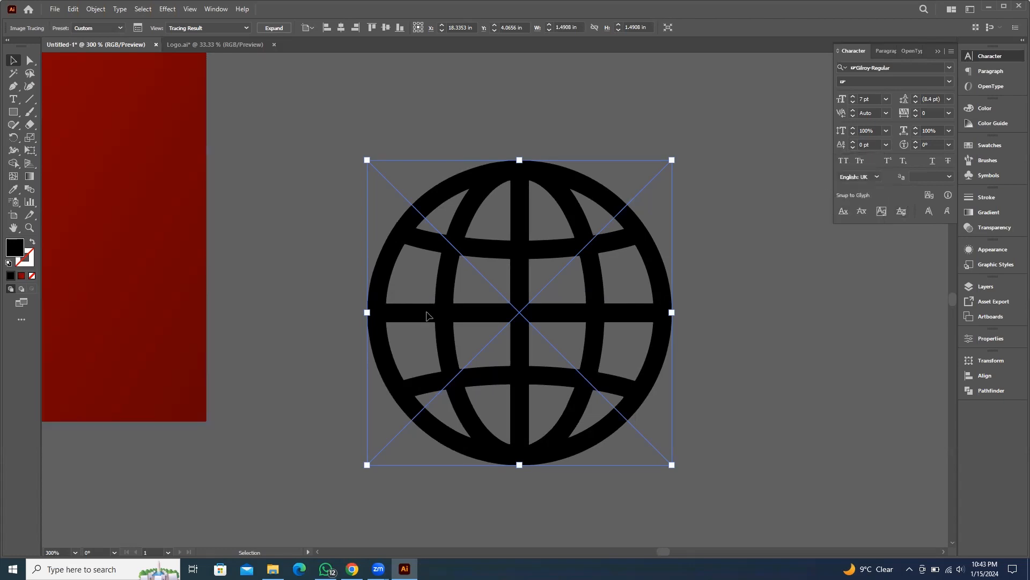
left_click(271, 28)
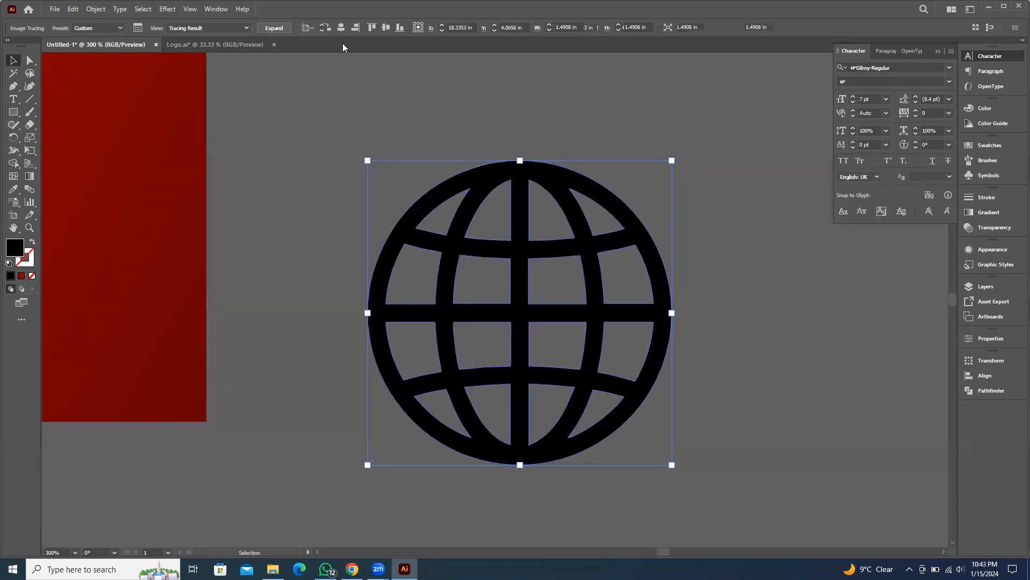
left_click(703, 301)
scroll(709, 298, "down", 4)
scroll(714, 298, "up", 6)
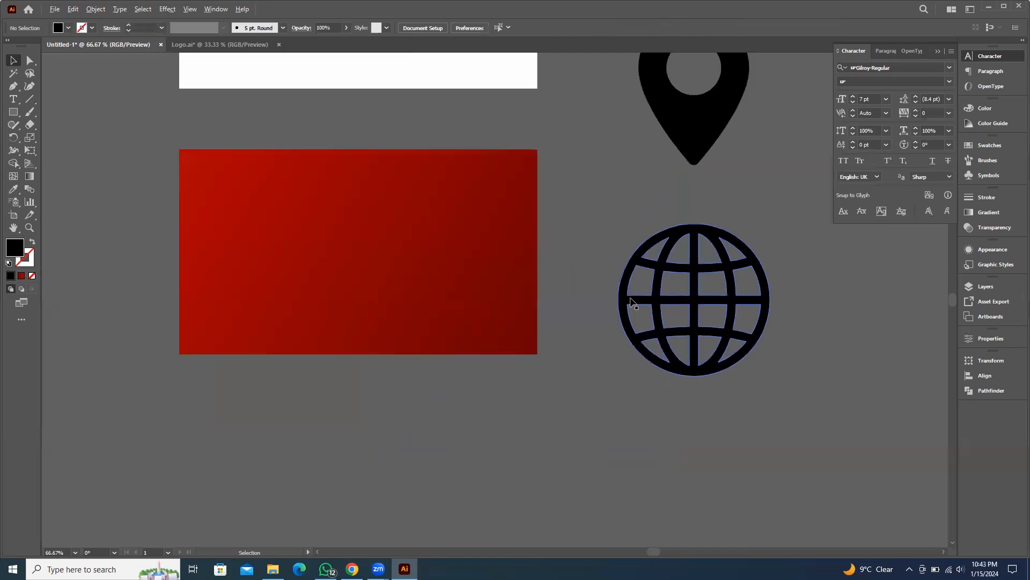
scroll(574, 290, "up", 6)
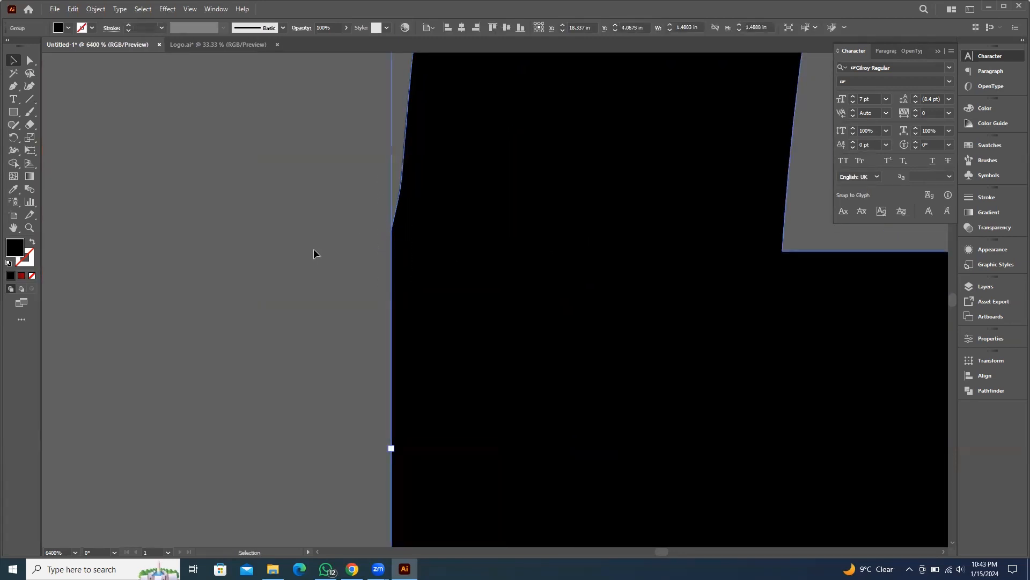
Delete the extra anchor points along the globe's left outer edge and smooth the remaining curve handle
scroll(356, 236, "down", 3)
key("minus")
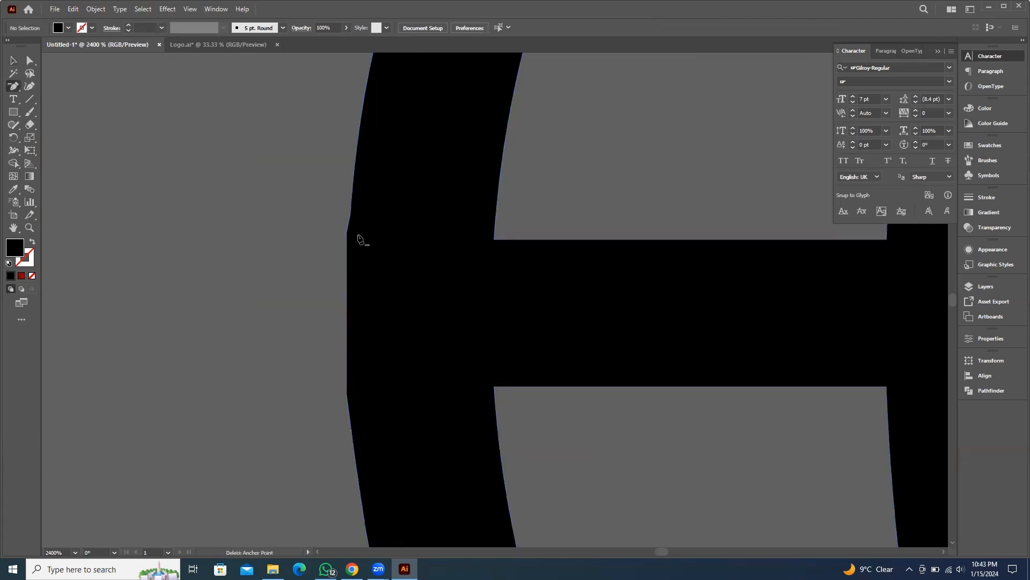
left_click(347, 232)
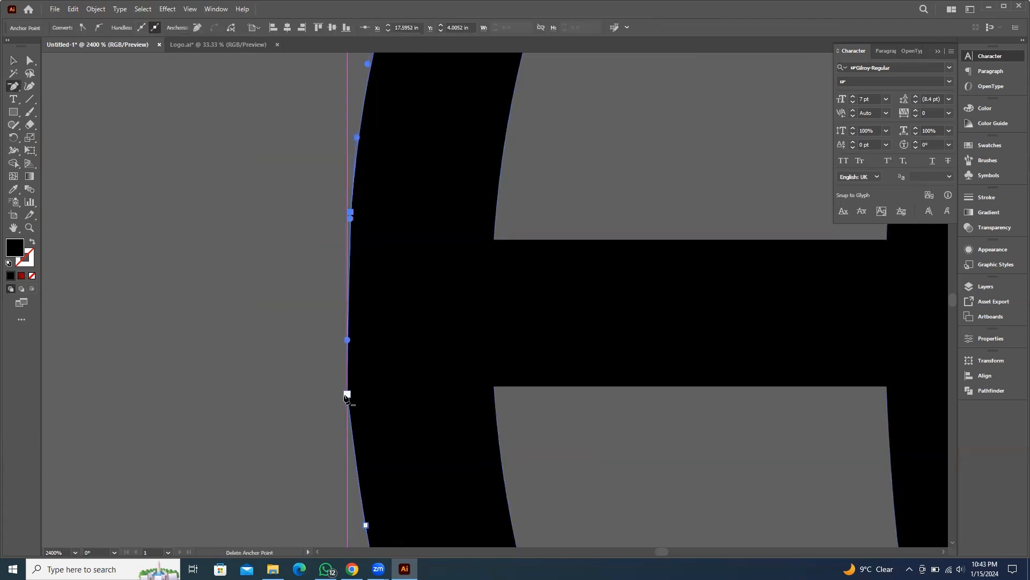
left_click(347, 394)
scroll(292, 354, "down", 4)
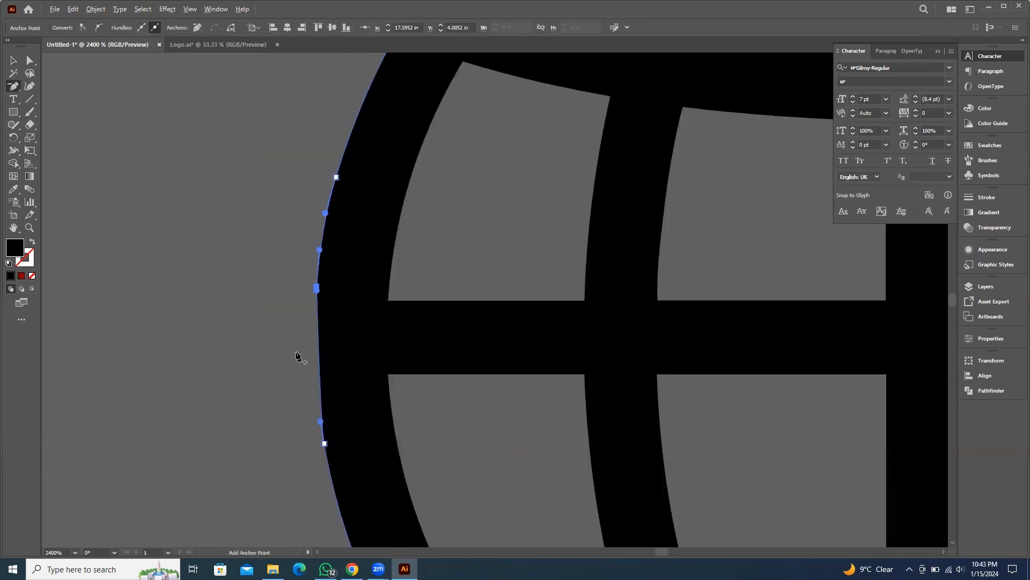
left_click_drag(290, 418, 273, 226)
scroll(293, 334, "up", 4)
scroll(291, 337, "down", 1)
key("a")
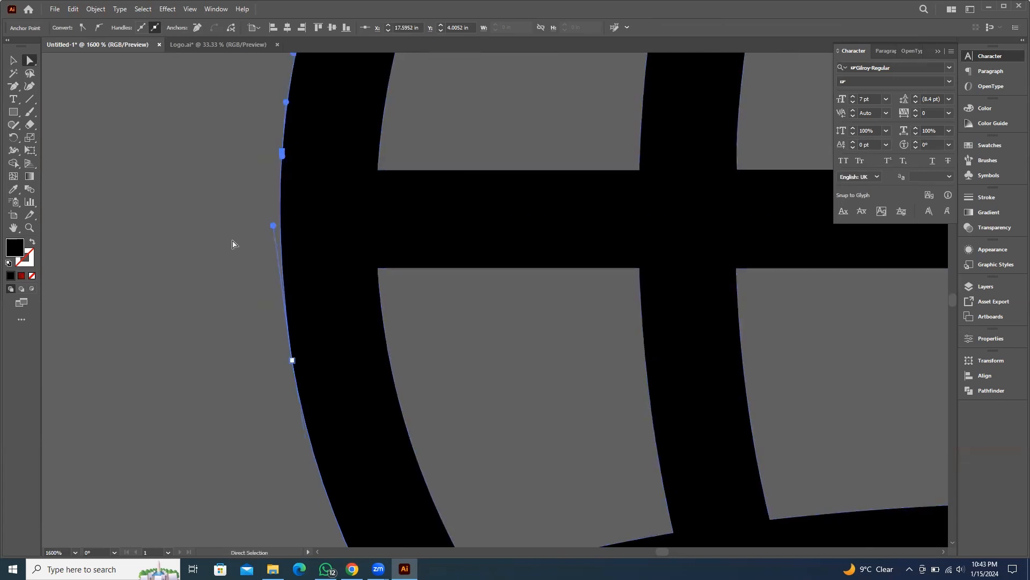
left_click(231, 244)
Delete the extra anchor points on the globe's top edge and adjust the curve handle to smooth the arc
scroll(271, 276, "down", 5)
scroll(462, 260, "up", 6)
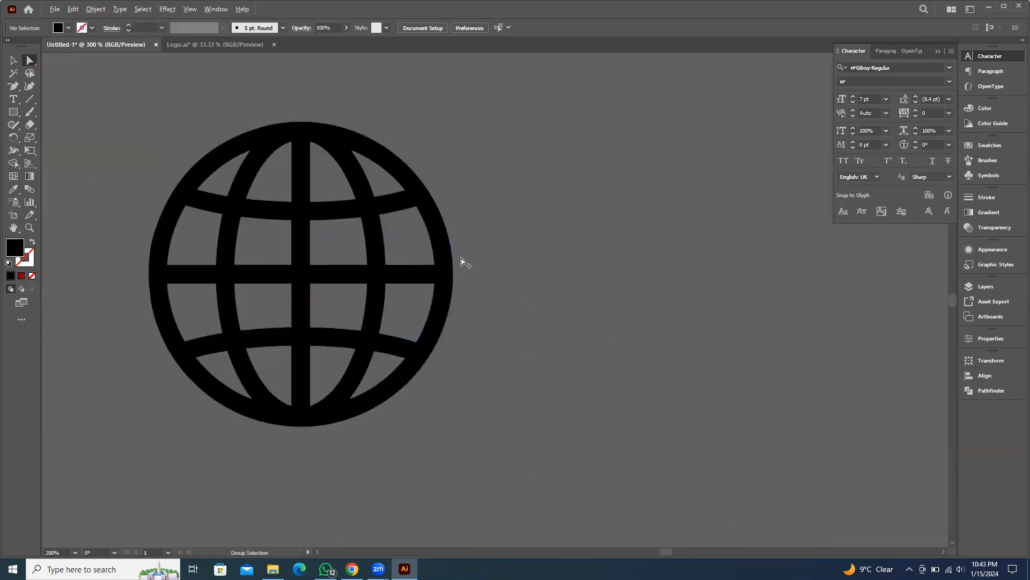
scroll(462, 299, "down", 2)
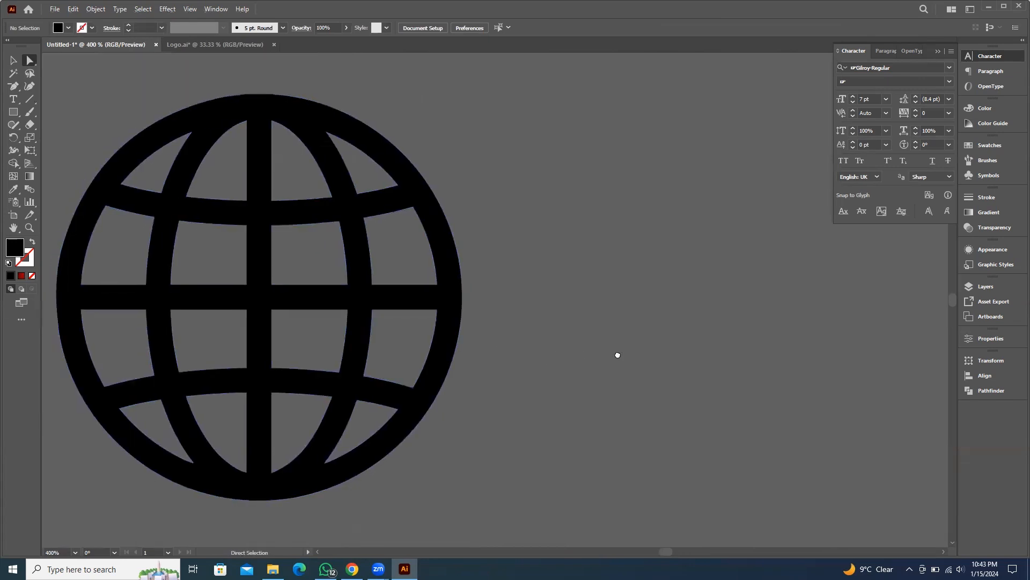
scroll(333, 99, "left", 2)
scroll(373, 108, "up", 5)
scroll(352, 156, "up", 4)
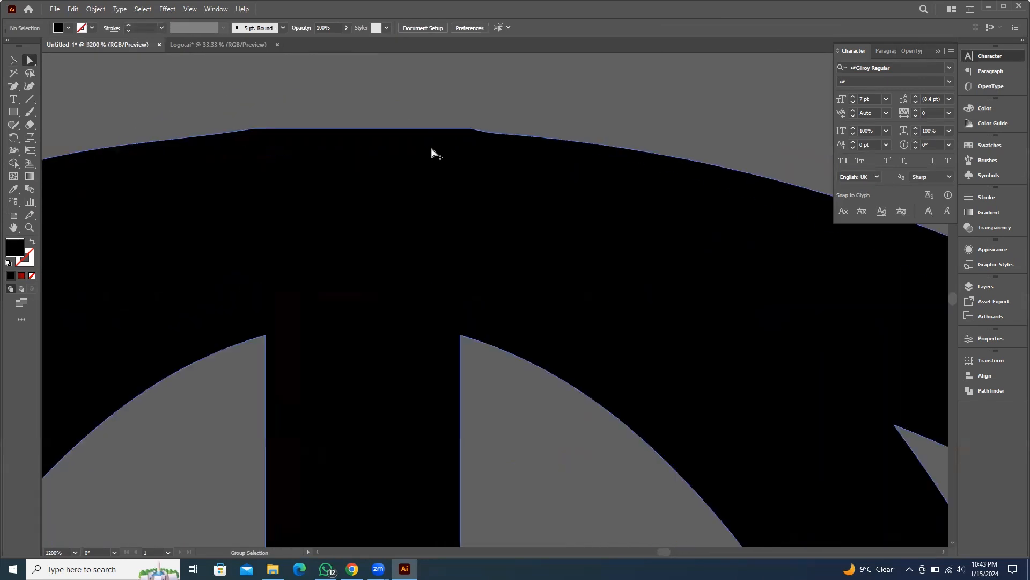
key("minus")
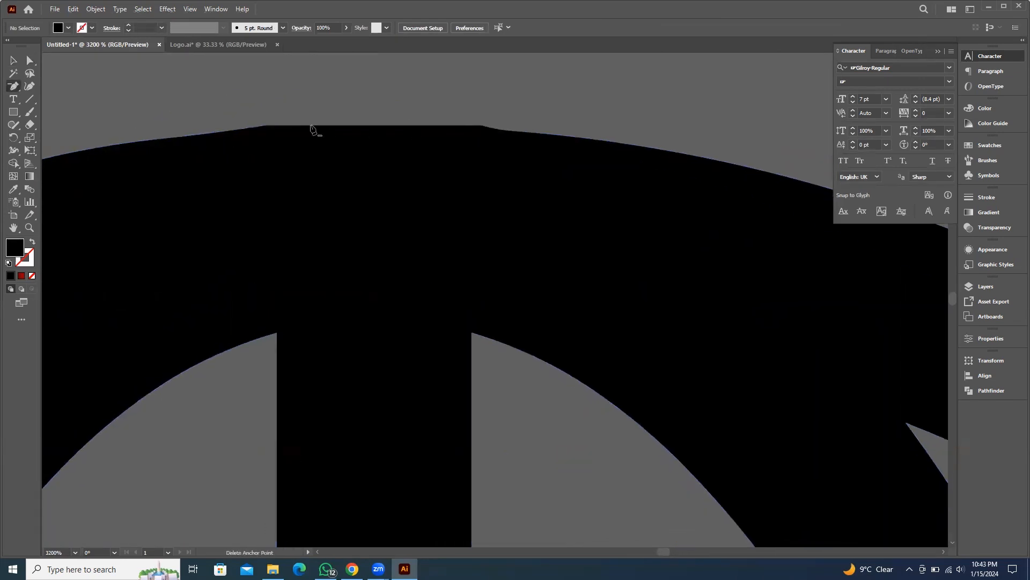
left_click(267, 126)
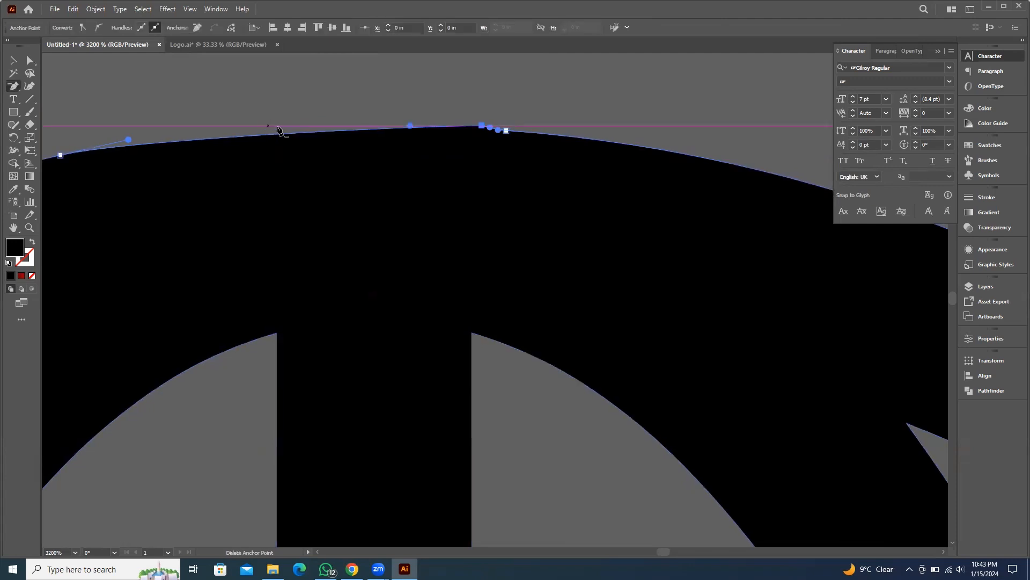
left_click(482, 127)
scroll(357, 97, "left", 2)
key("a")
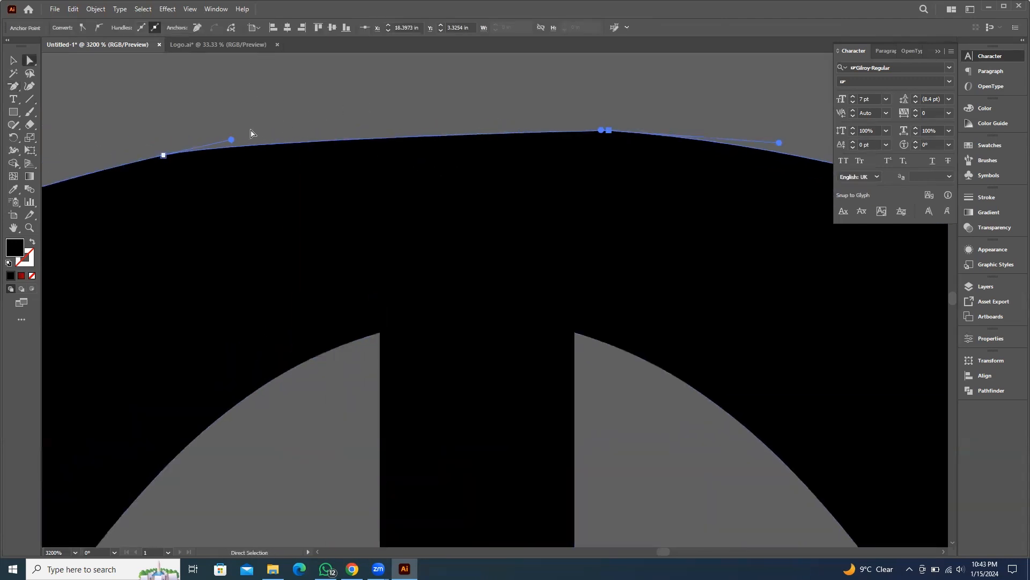
left_click_drag(231, 140, 338, 117)
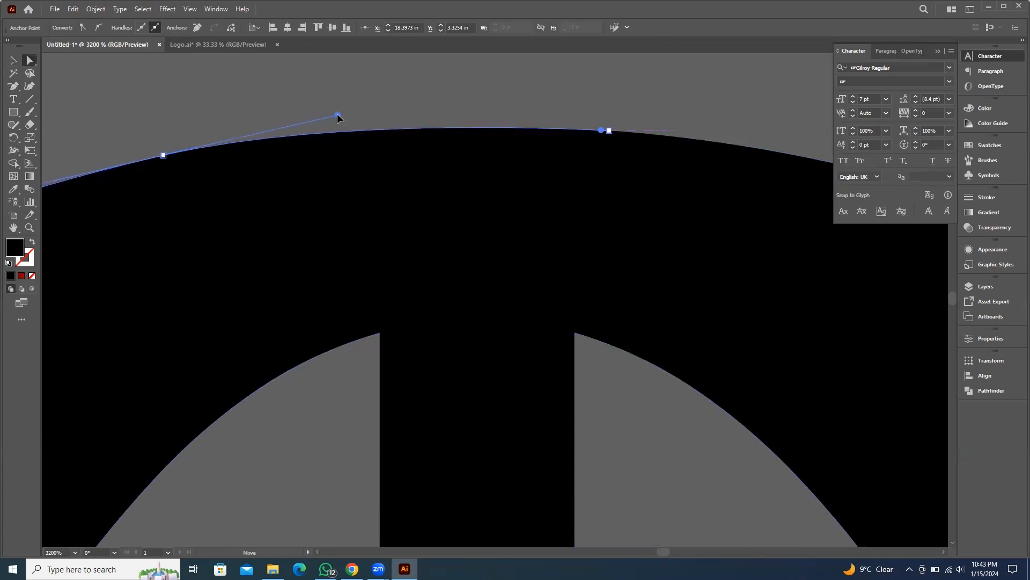
left_click(375, 99)
Shift the top anchor point of the globe's outer ring slightly left to even out the top curve
scroll(521, 135, "down", 2)
scroll(597, 188, "down", 4)
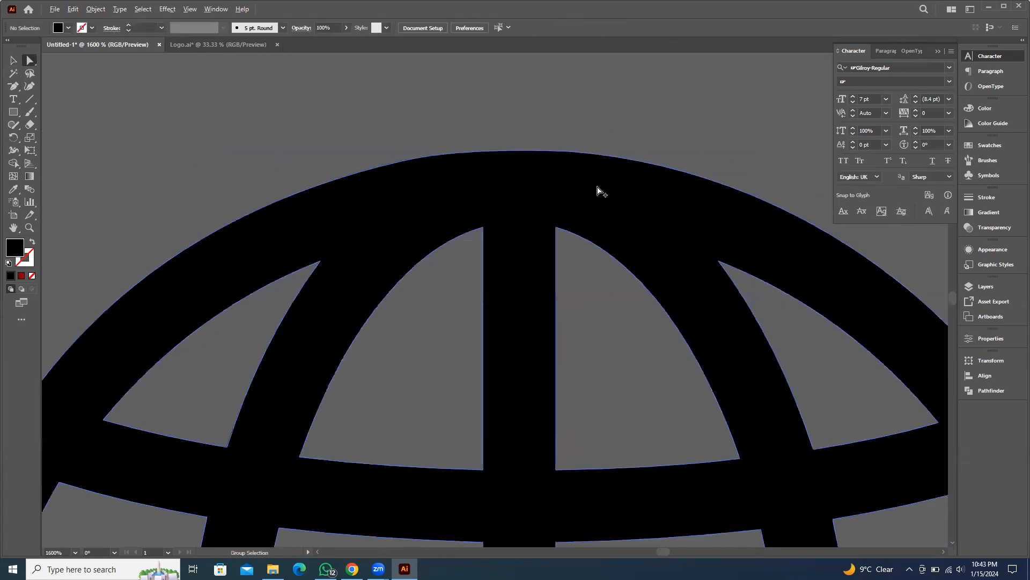
left_click_drag(600, 448, 530, 323)
scroll(485, 487, "up", 4)
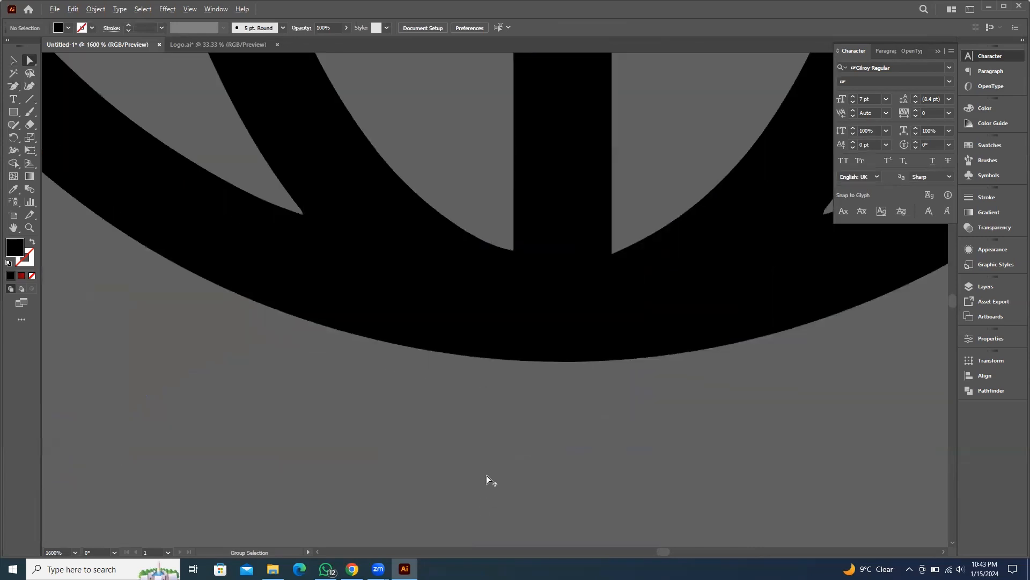
scroll(490, 480, "down", 2)
scroll(531, 440, "down", 5)
scroll(436, 322, "up", 4)
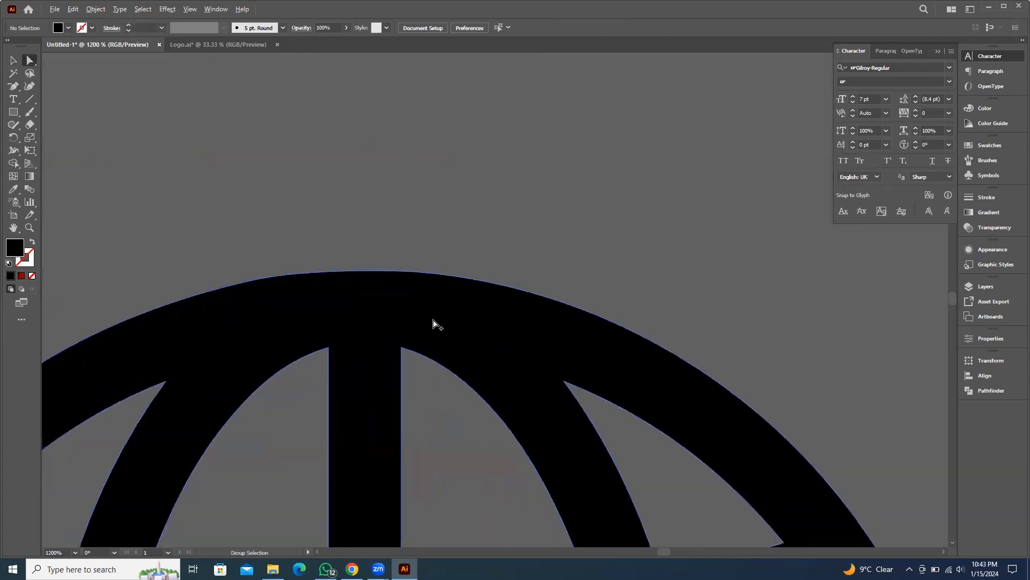
left_click(285, 283)
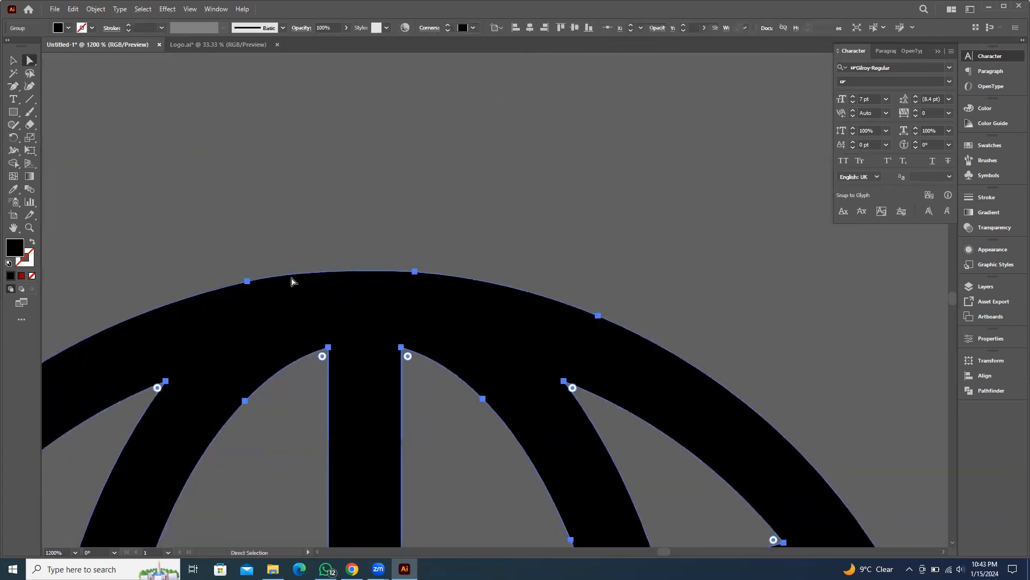
left_click(413, 272)
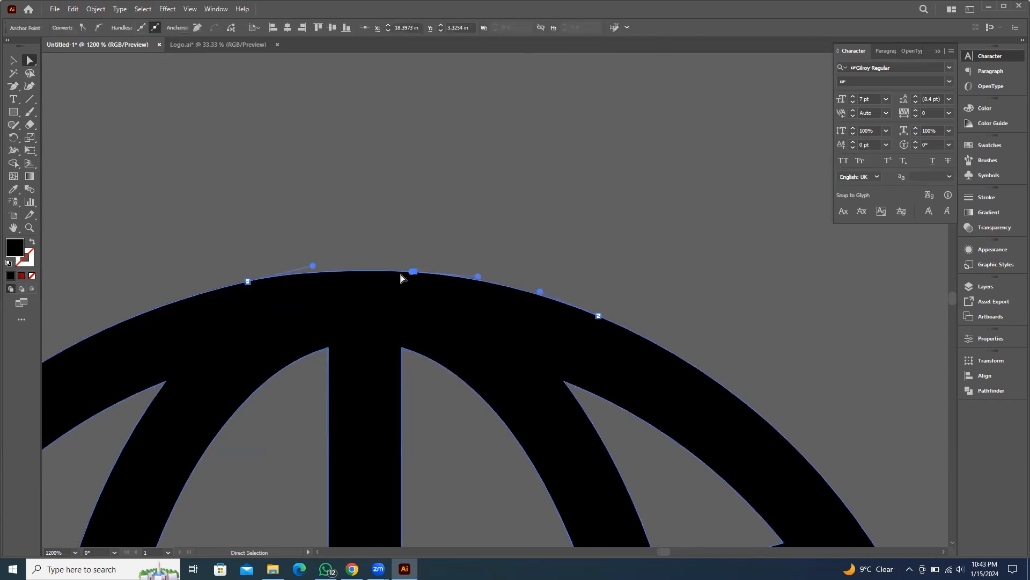
left_click_drag(413, 274, 382, 272)
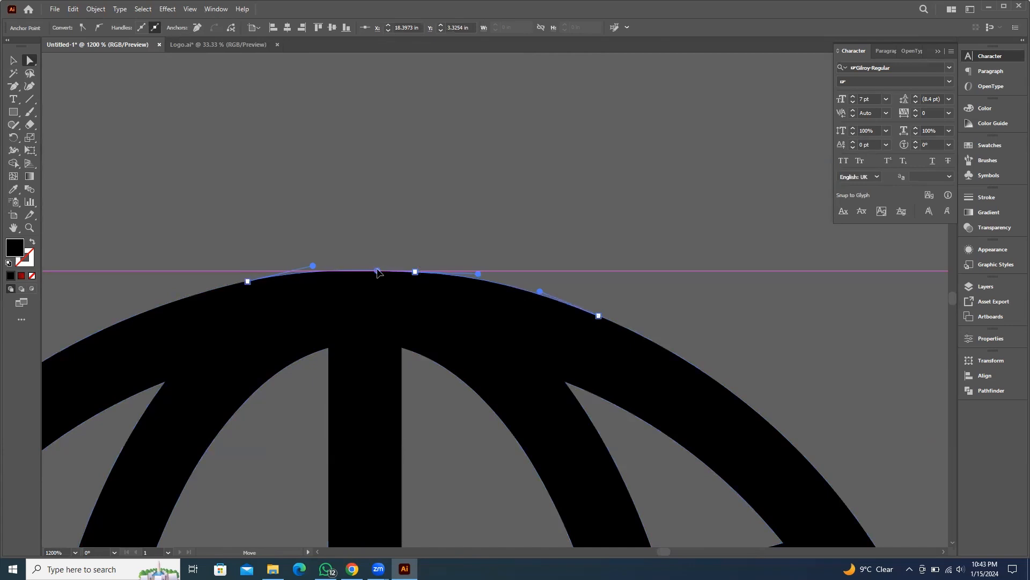
left_click(493, 216)
Select all four traced icons and scale them down together to about 0.23 in wide
scroll(540, 257, "down", 3)
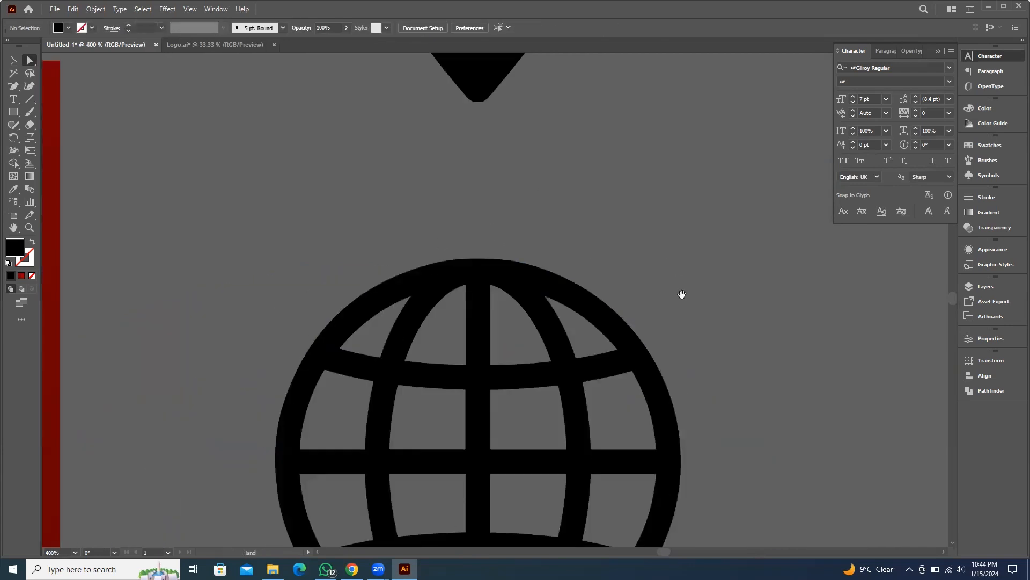
left_click_drag(681, 295, 655, 205)
scroll(204, 164, "down", 2)
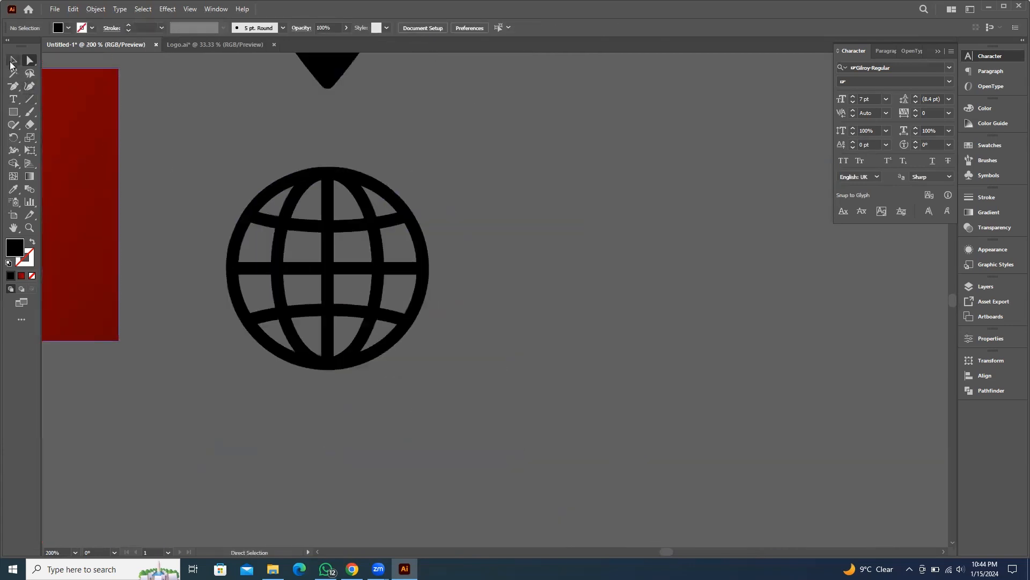
left_click(12, 61)
scroll(504, 255, "down", 4)
left_click_drag(504, 256, 656, 330)
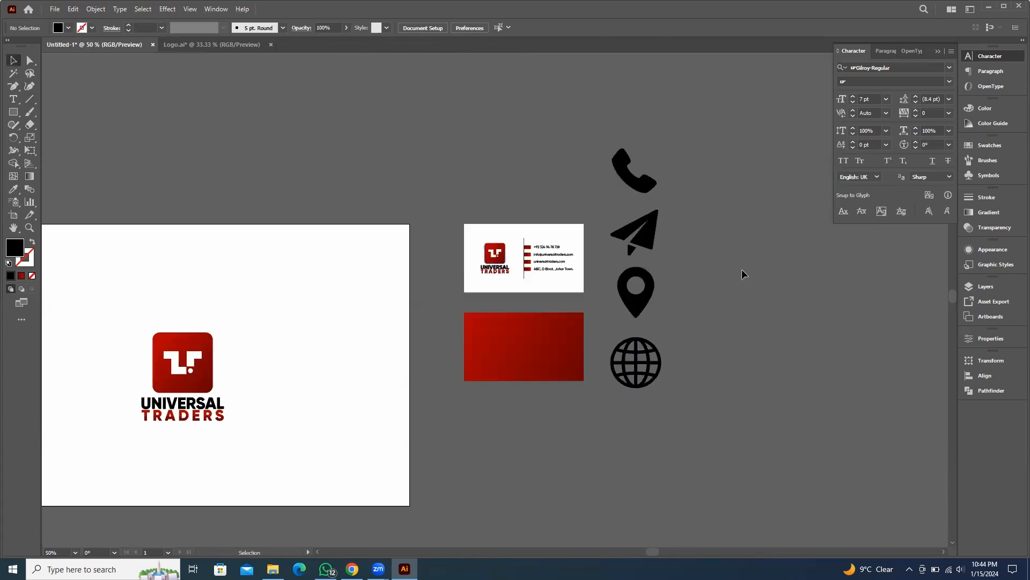
scroll(700, 277, "up", 3)
left_click_drag(639, 201, 669, 311)
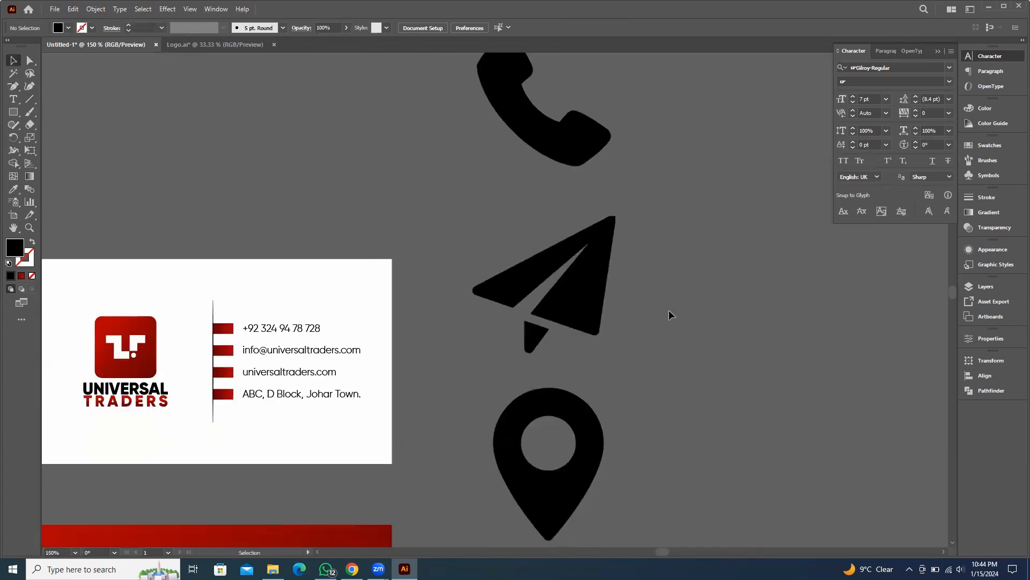
scroll(669, 314, "down", 3)
left_click_drag(605, 492, 641, 430)
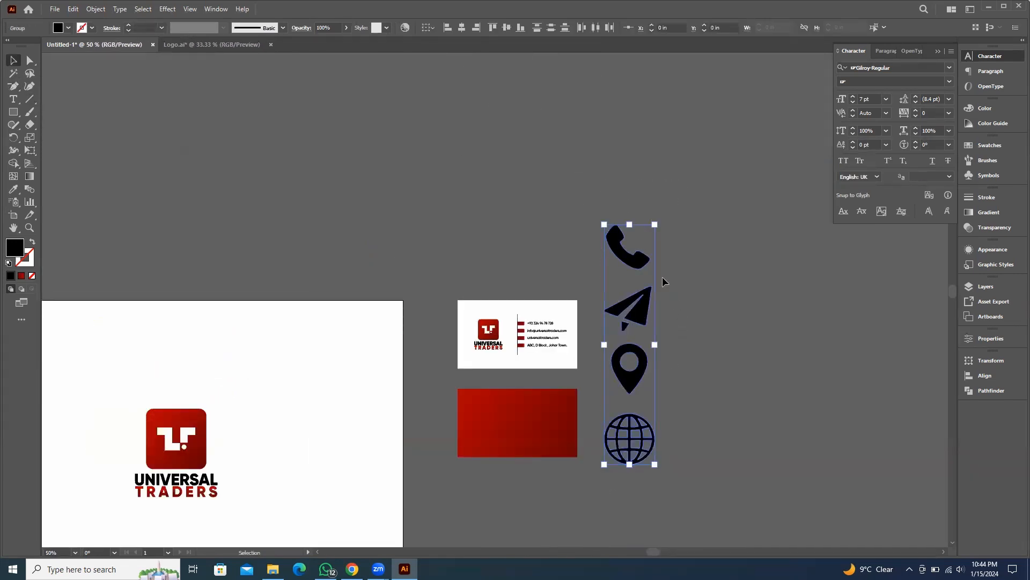
left_click_drag(661, 224, 635, 304)
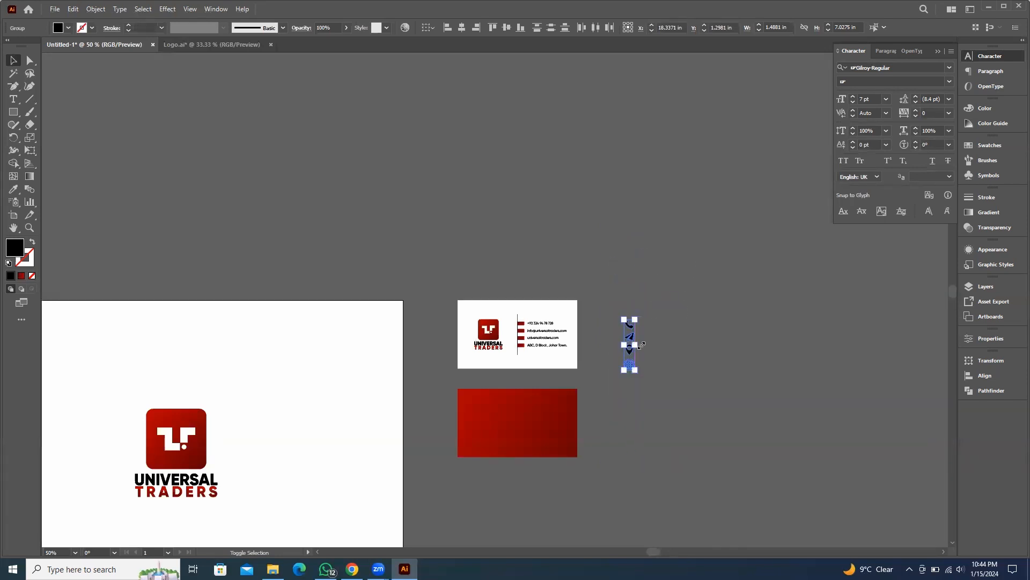
scroll(642, 360, "up", 3)
mouse_move(631, 235)
left_mouse_down()
mouse_move(651, 230)
mouse_move(632, 248)
left_mouse_up()
scroll(618, 292, "up", 3)
left_click_drag(699, 364, 784, 357)
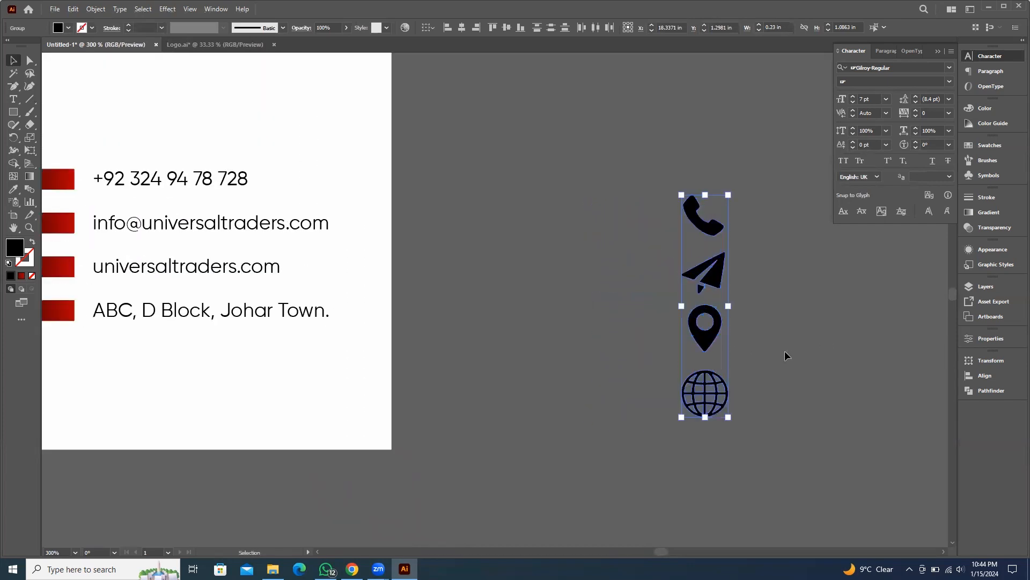
left_click(793, 355)
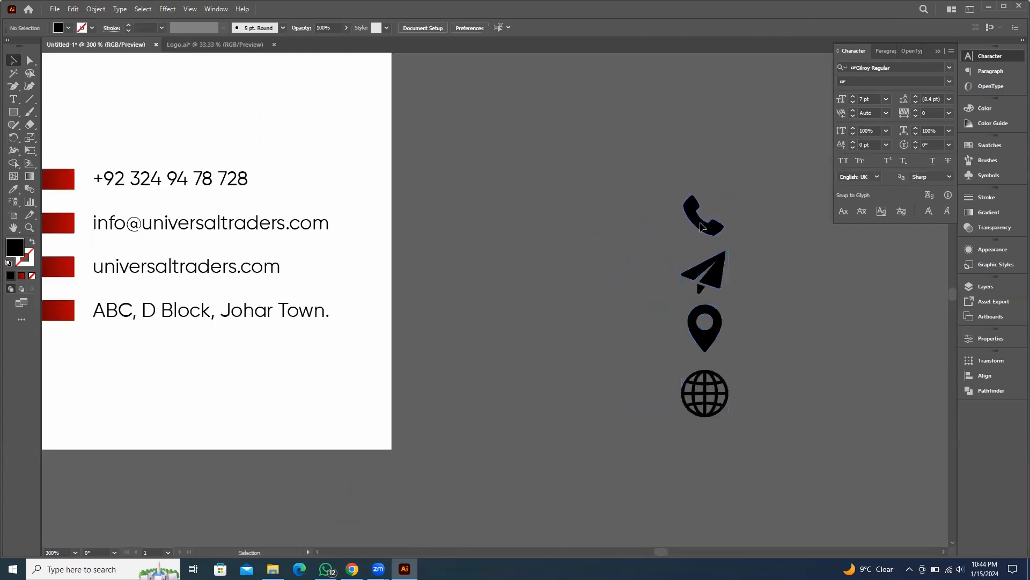
Ungroup the contact details group holding the red bars and text lines
left_click(700, 226)
scroll(232, 177, "left", 3)
left_click(142, 183, "shift")
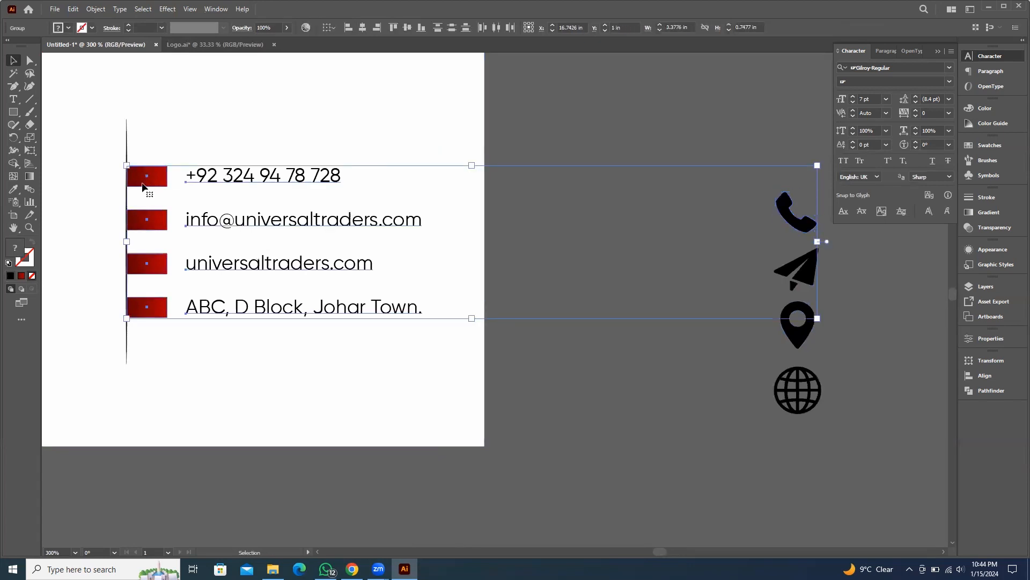
left_click(199, 178)
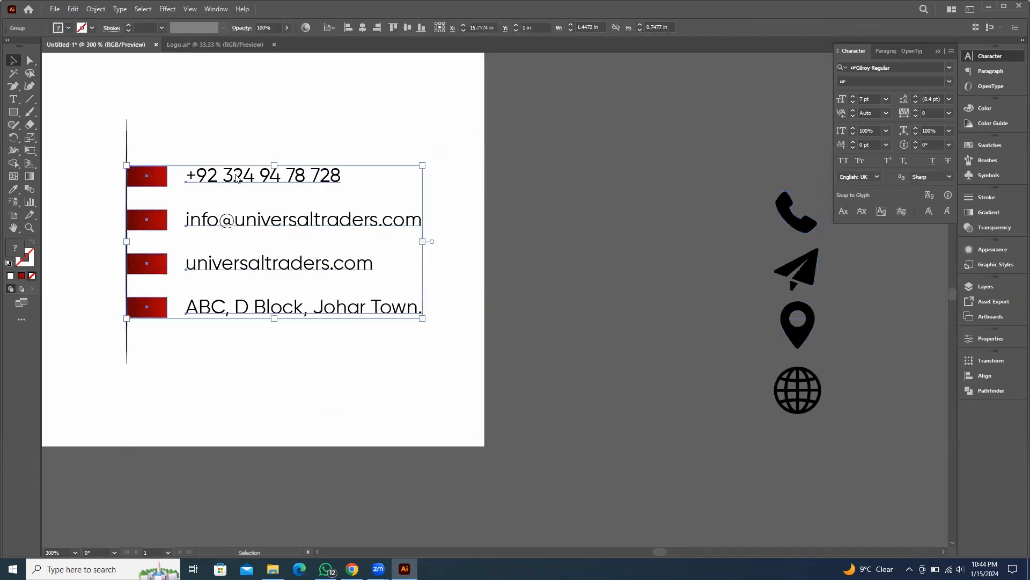
right_click(237, 177)
left_click(280, 315)
left_click(634, 156)
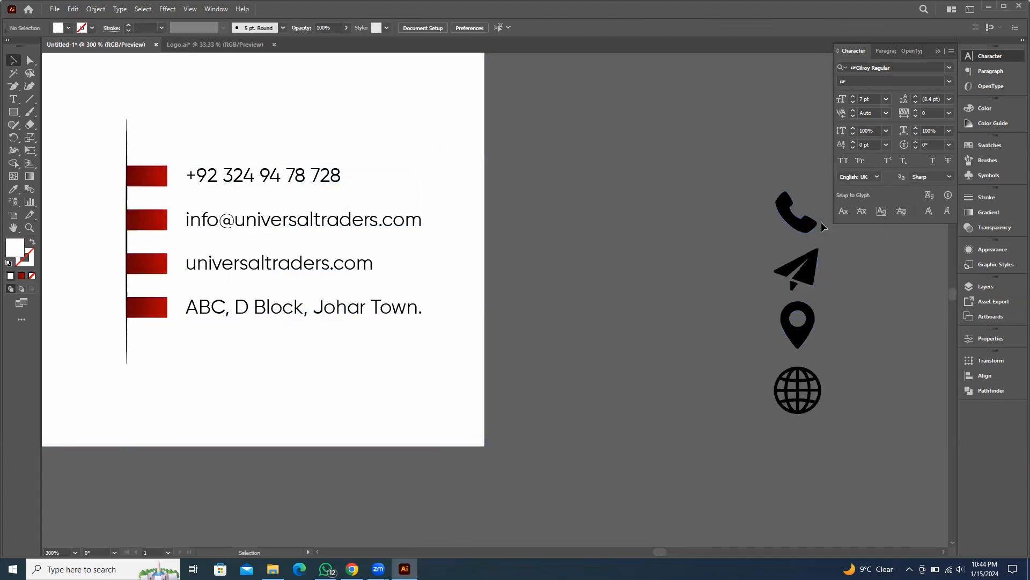
Align the phone icon to the center of the first red bar beside the phone number
left_click(617, 230)
left_click(143, 183, "shift")
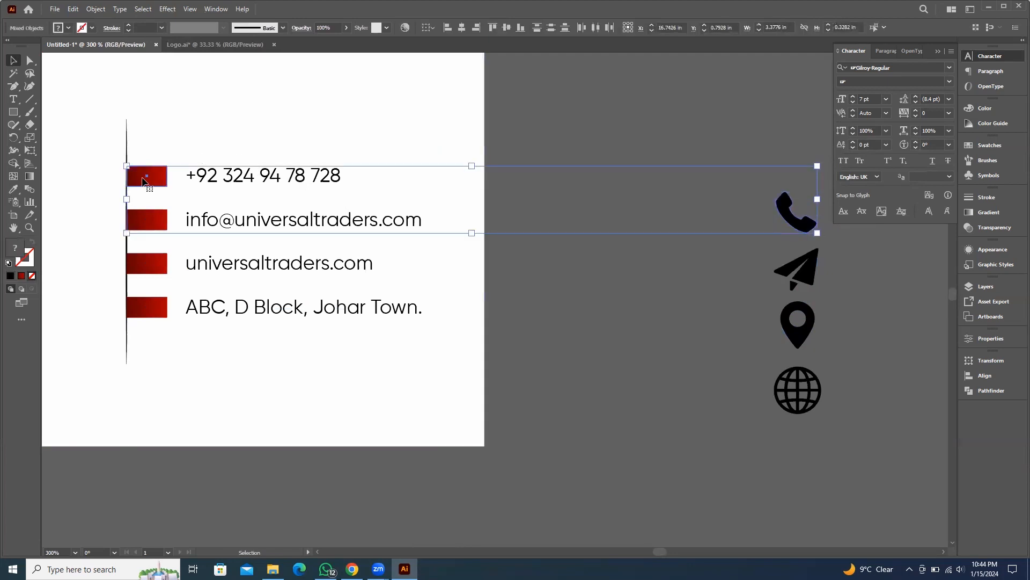
left_click(462, 28)
left_click(506, 27)
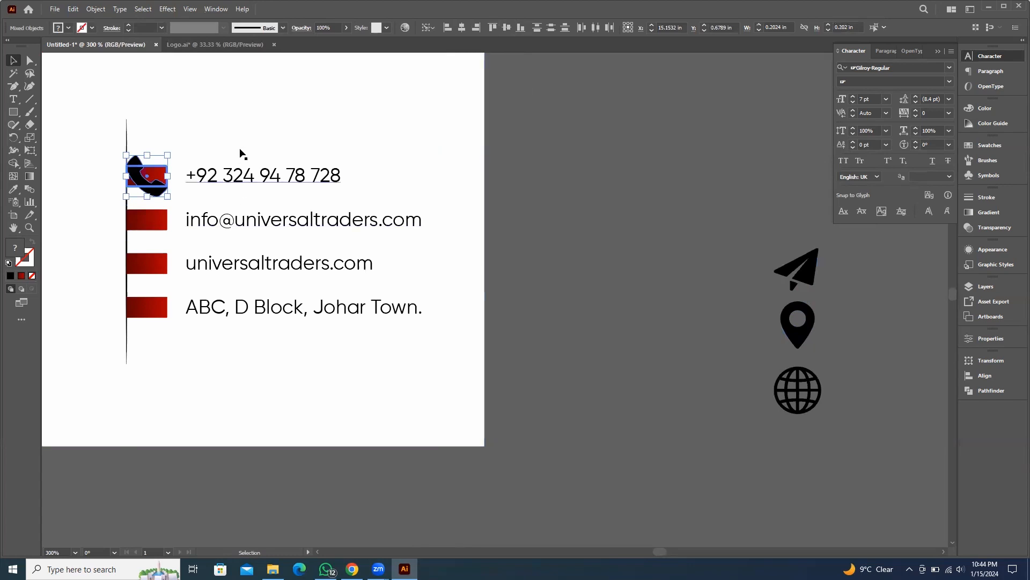
Scale the phone icon down and position it inside the first red bar
scroll(363, 127, "left", 4)
left_click(379, 123)
left_click(305, 176)
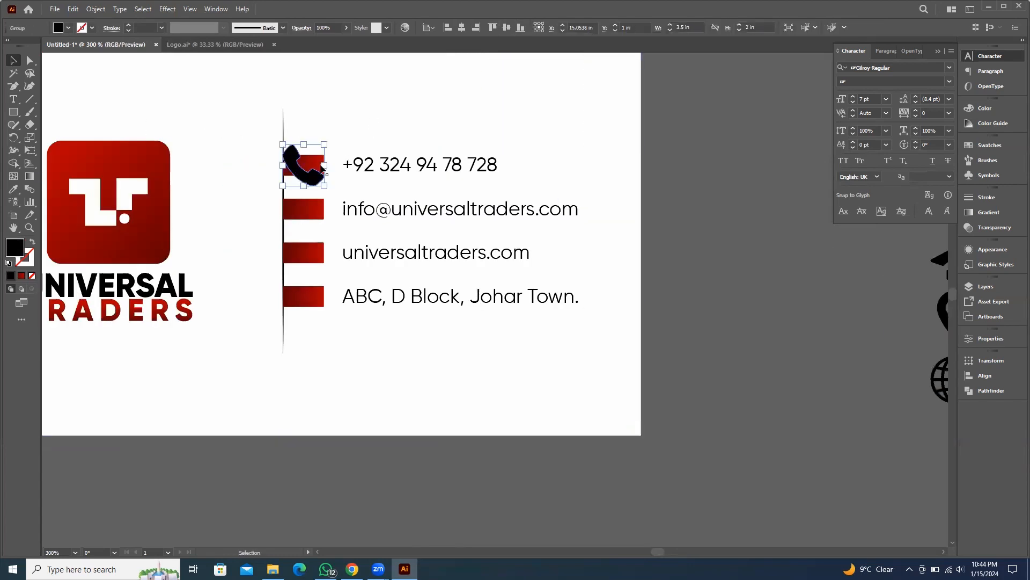
left_click_drag(324, 145, 311, 167)
scroll(319, 159, "up", 6)
left_click_drag(277, 202, 323, 200)
left_click_drag(360, 106, 353, 114)
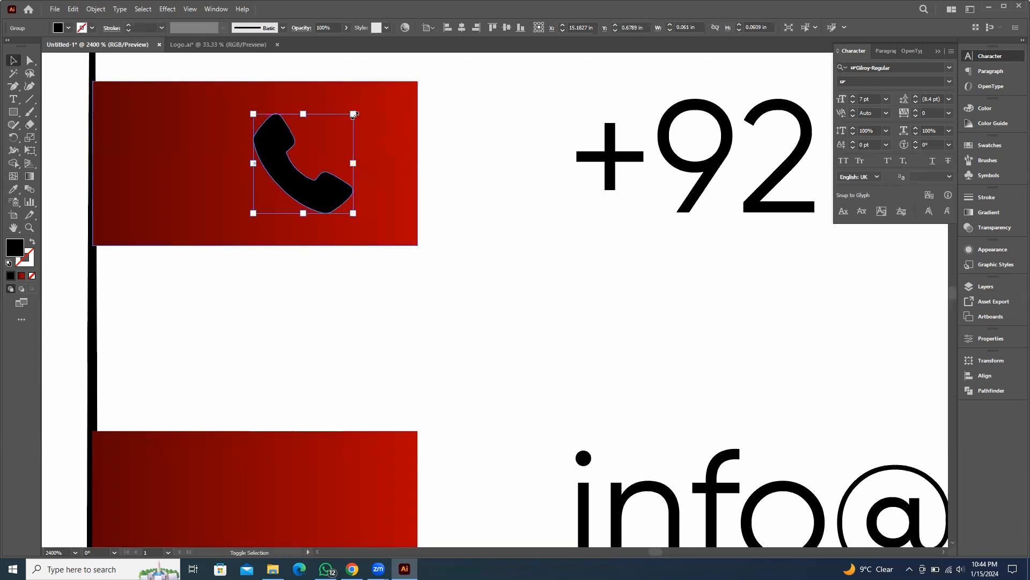
Color the phone icon white with the Eyedropper, sampling the white artboard background
key("i")
left_click(488, 64)
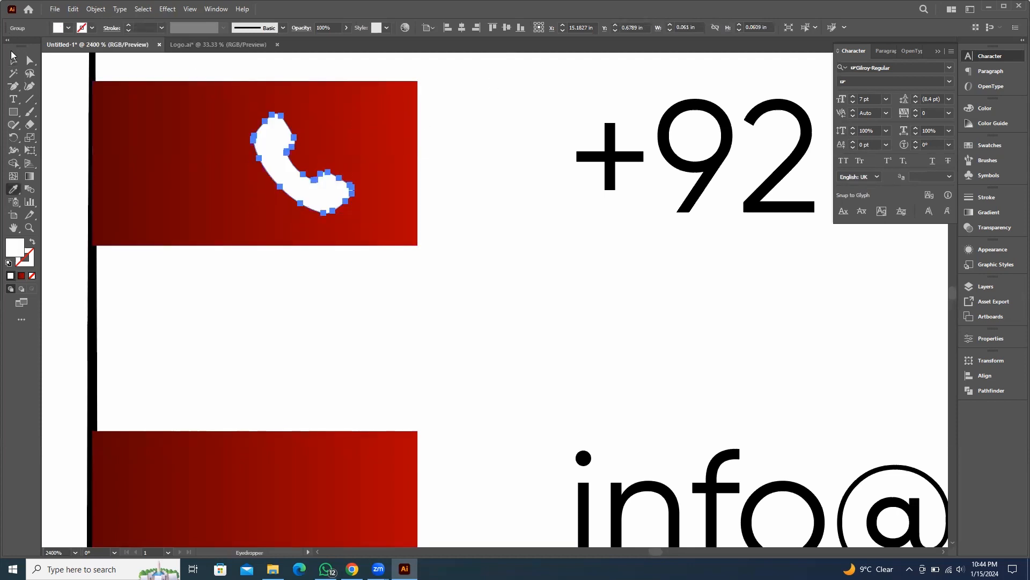
left_click(13, 59)
scroll(250, 168, "down", 5)
left_click_drag(357, 200, 322, 178)
left_click(752, 189)
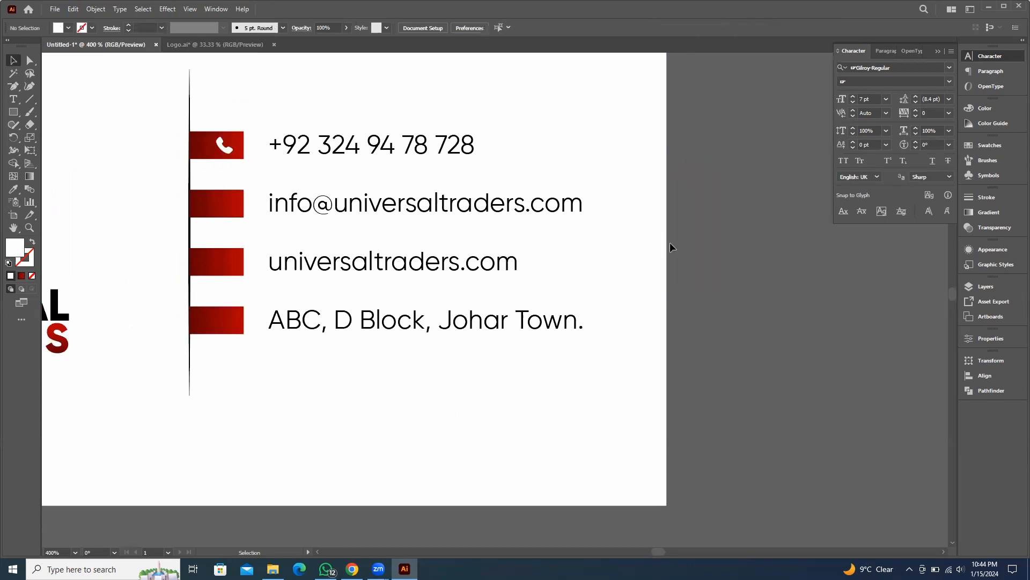
scroll(708, 265, "down", 3)
scroll(616, 226, "up", 2)
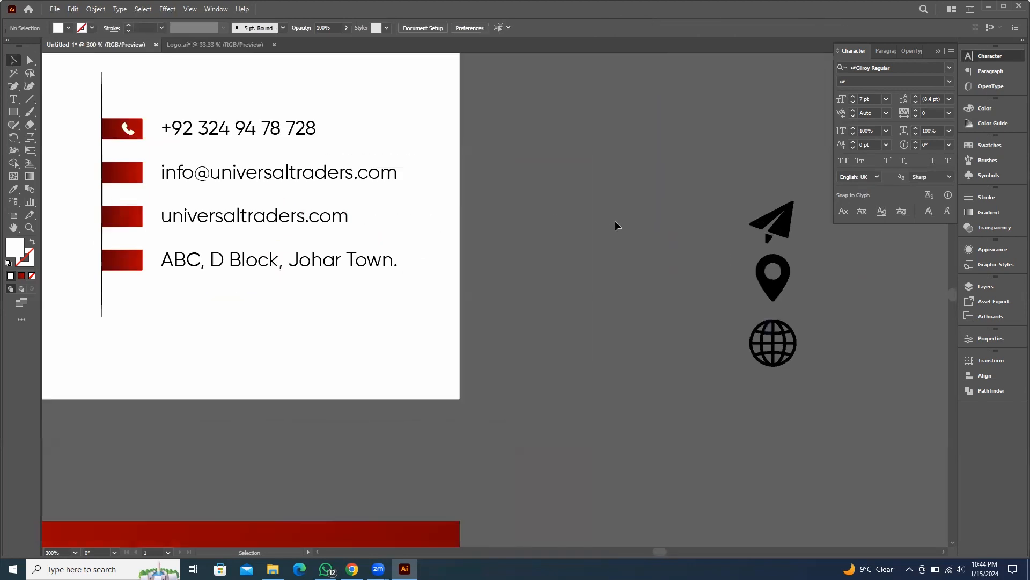
Align the paper plane icon to the center of the second red bar beside the email address
left_click(785, 224)
left_click(121, 180, "shift")
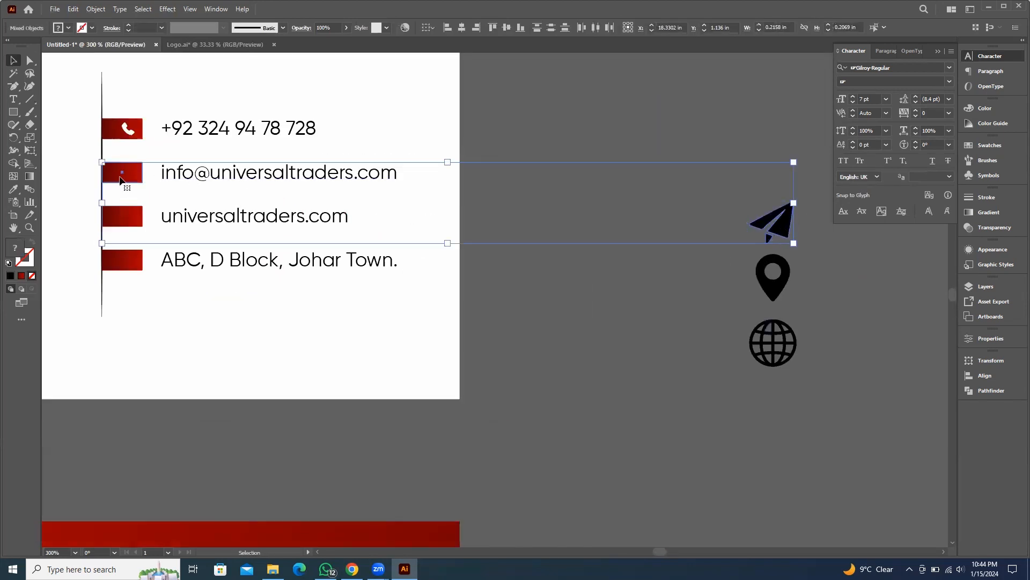
left_click(121, 179)
left_click(461, 28)
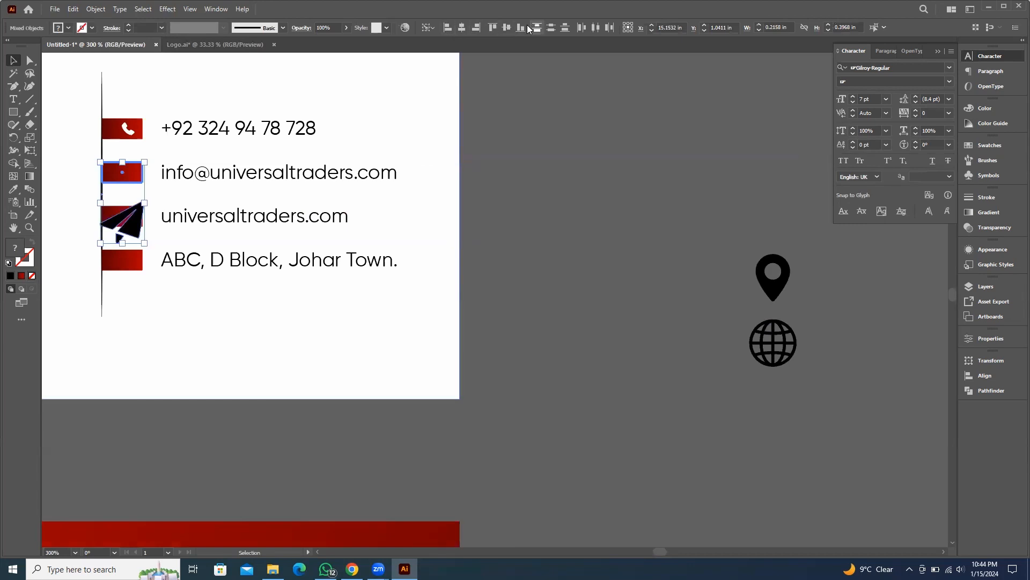
left_click(503, 29)
Scale the paper plane icon down inside the second red bar and color it white with the Eyedropper
scroll(141, 174, "up", 5)
left_click_drag(242, 147, 264, 236)
left_click(220, 200, "shift")
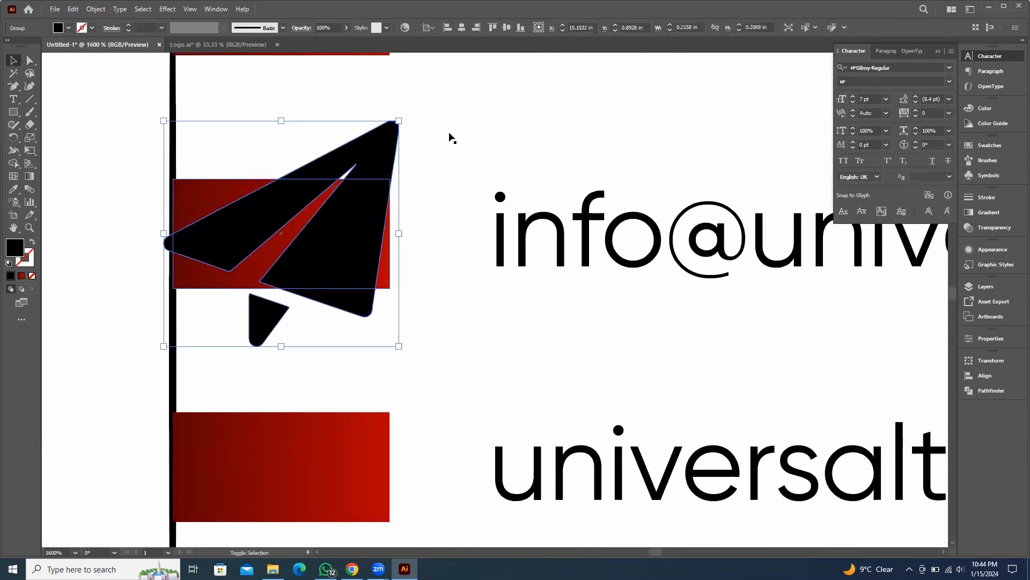
left_click_drag(399, 120, 359, 198)
left_click(491, 116)
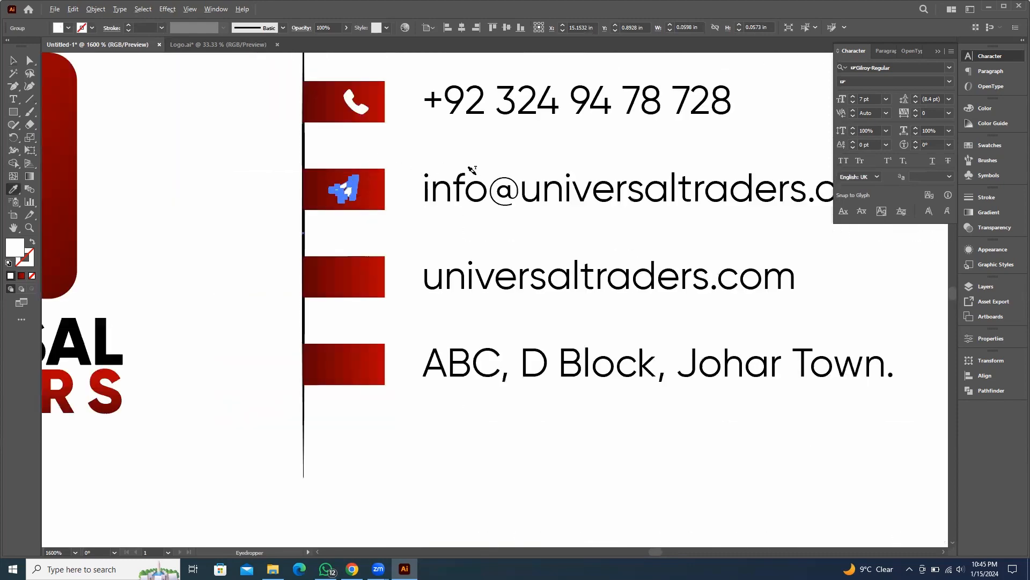
Align the location pin icon to the center of the third red bar beside the website
scroll(391, 150, "down", 5)
left_click(681, 231)
scroll(637, 252, "right", 5)
scroll(637, 253, "down", 1)
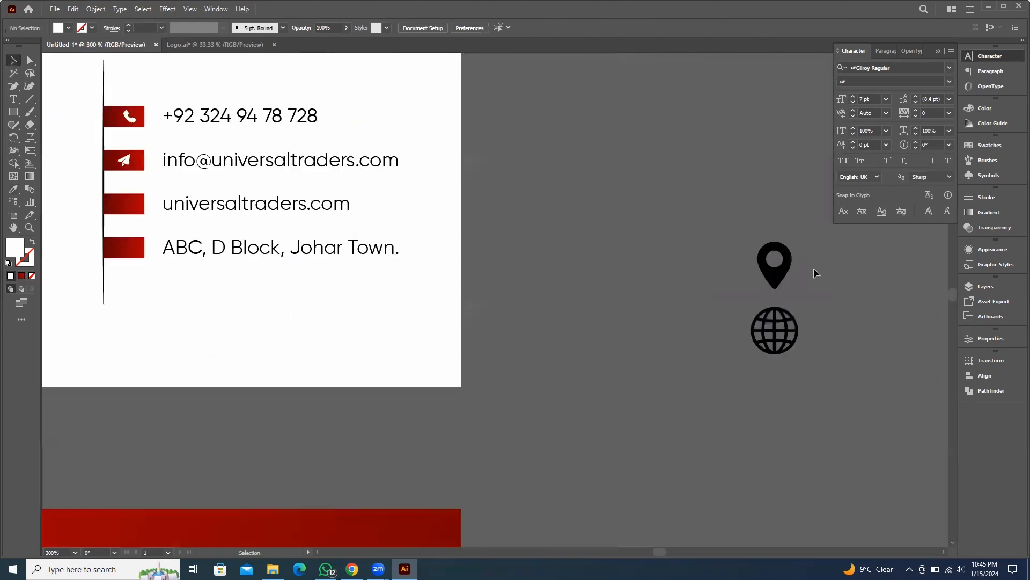
left_click(775, 262)
left_click(124, 211, "shift")
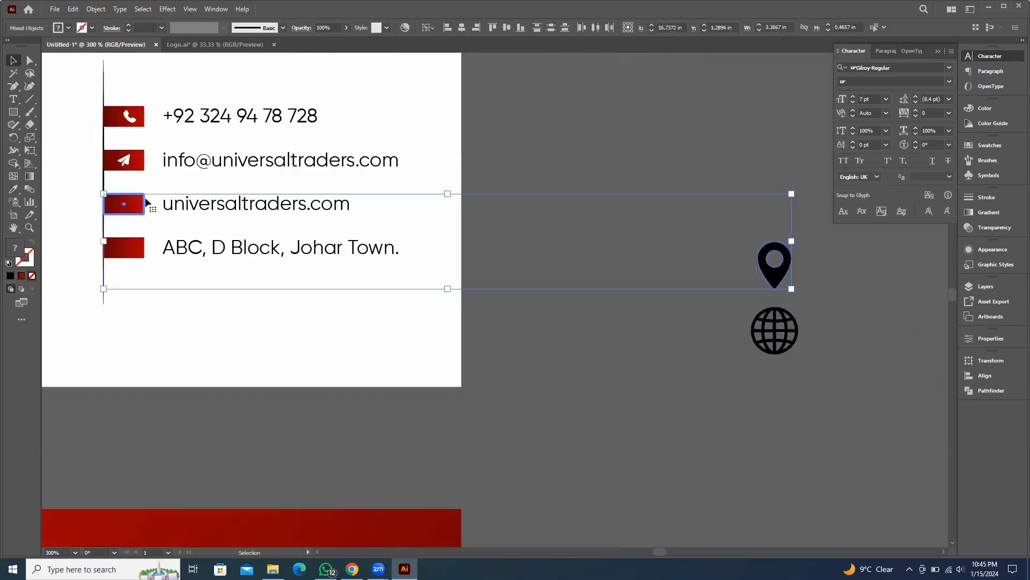
left_click(461, 27)
left_click(506, 28)
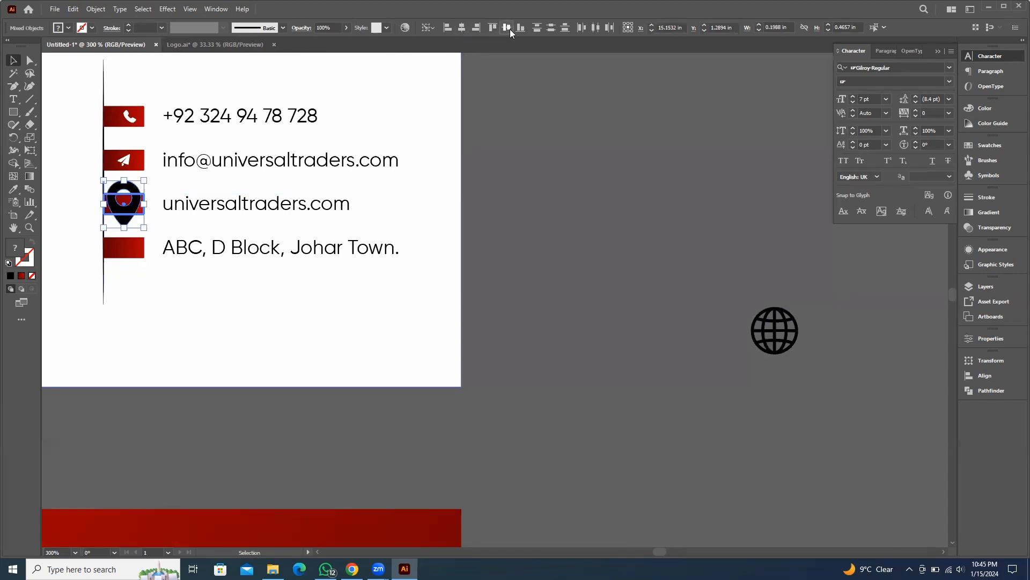
Scale the location pin icon down to fit inside the third red bar
left_click_drag(154, 159, 261, 200)
scroll(266, 220, "up", 3)
left_click(295, 236, "shift")
scroll(261, 204, "up", 3)
scroll(259, 210, "up", 1)
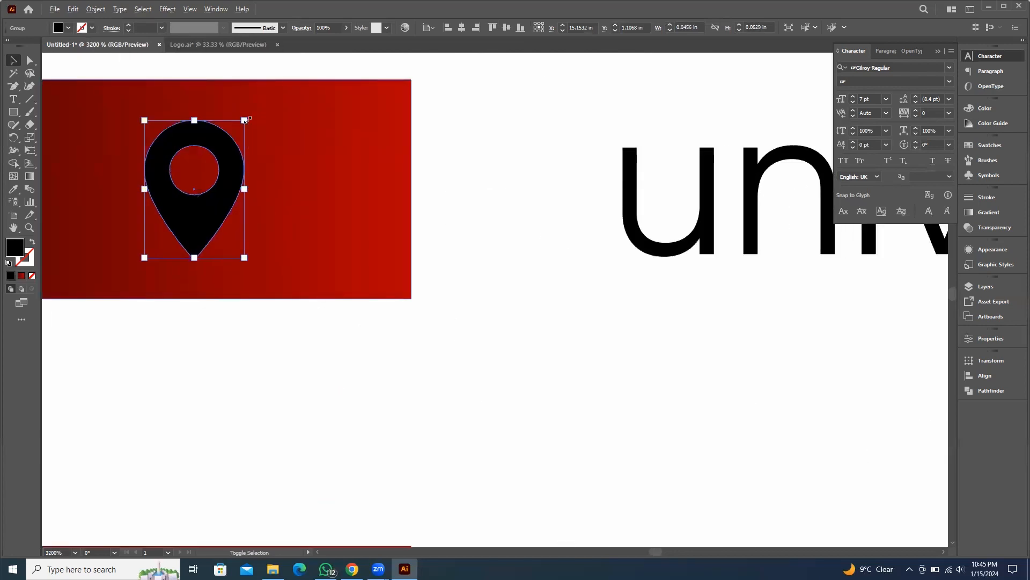
left_click_drag(245, 119, 236, 132)
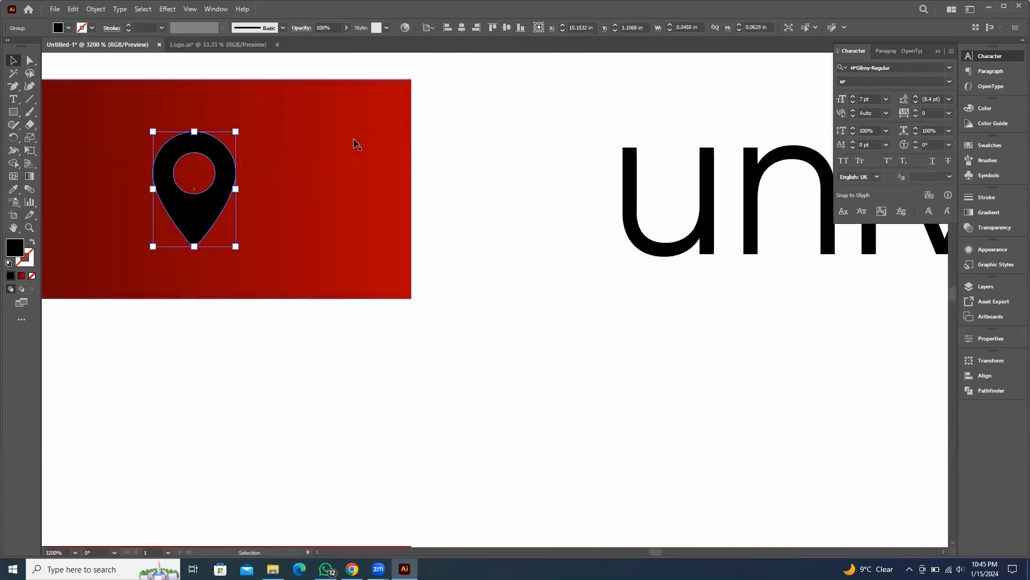
Color the location pin icon white with the Eyedropper, sampling the white artboard
key("i")
left_click(505, 167)
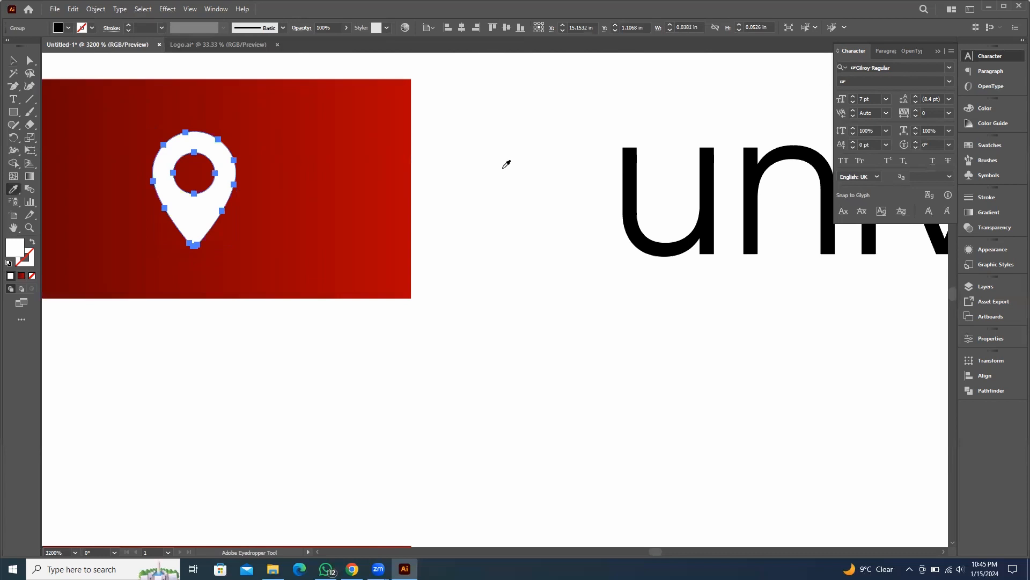
left_click(12, 62)
Align the globe icon to the center of the fourth red bar beside the address
scroll(322, 194, "down", 5)
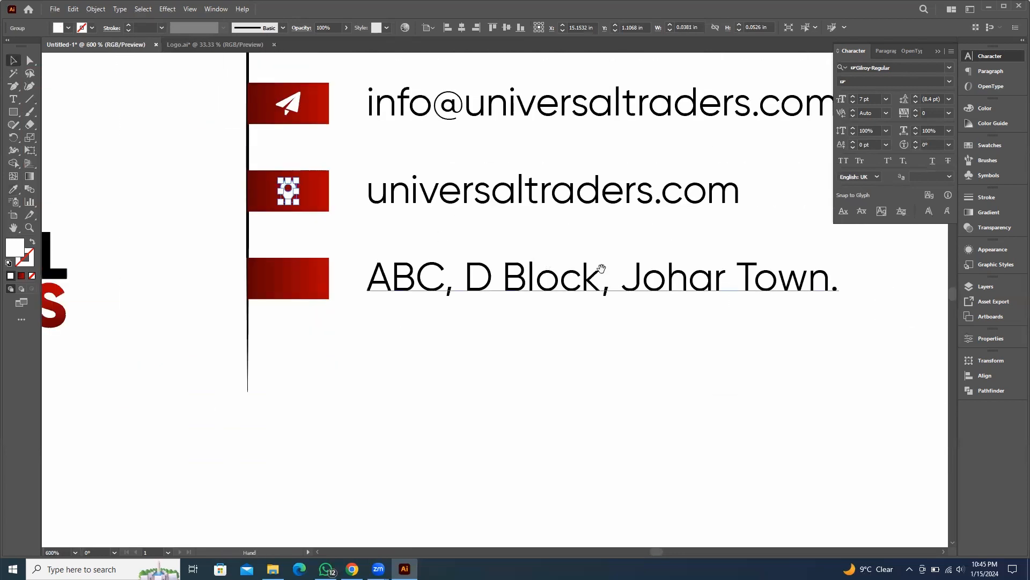
left_click_drag(601, 268, 336, 223)
scroll(531, 210, "down", 3)
left_click_drag(730, 298, 678, 284)
left_click(684, 284)
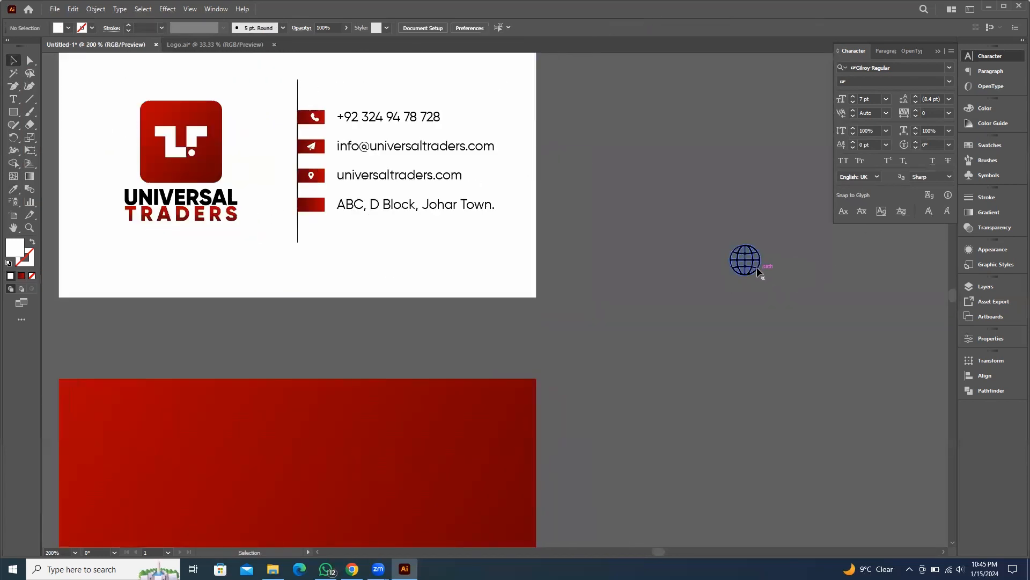
left_click(756, 265)
left_click(322, 209, "shift")
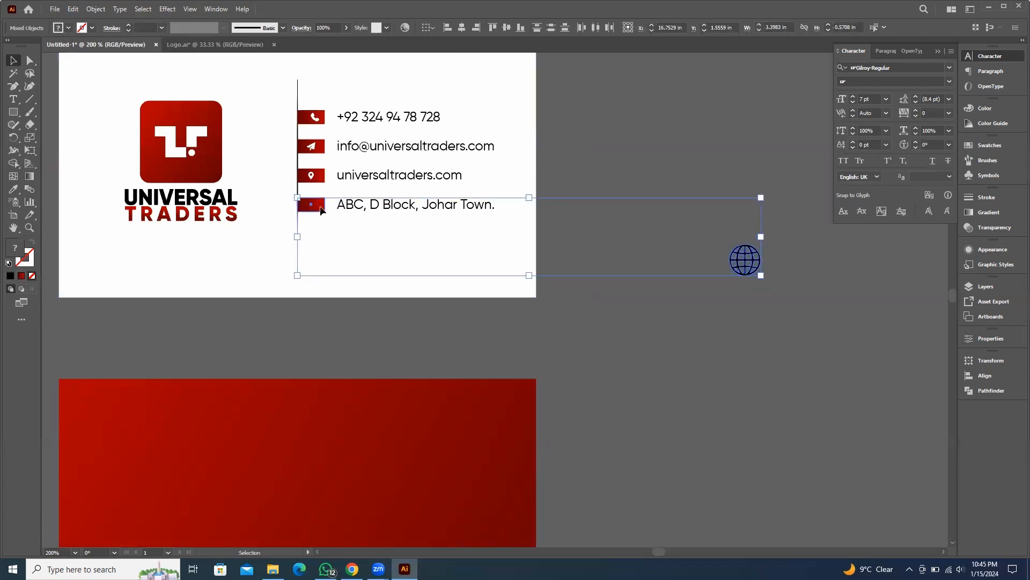
left_click(462, 30)
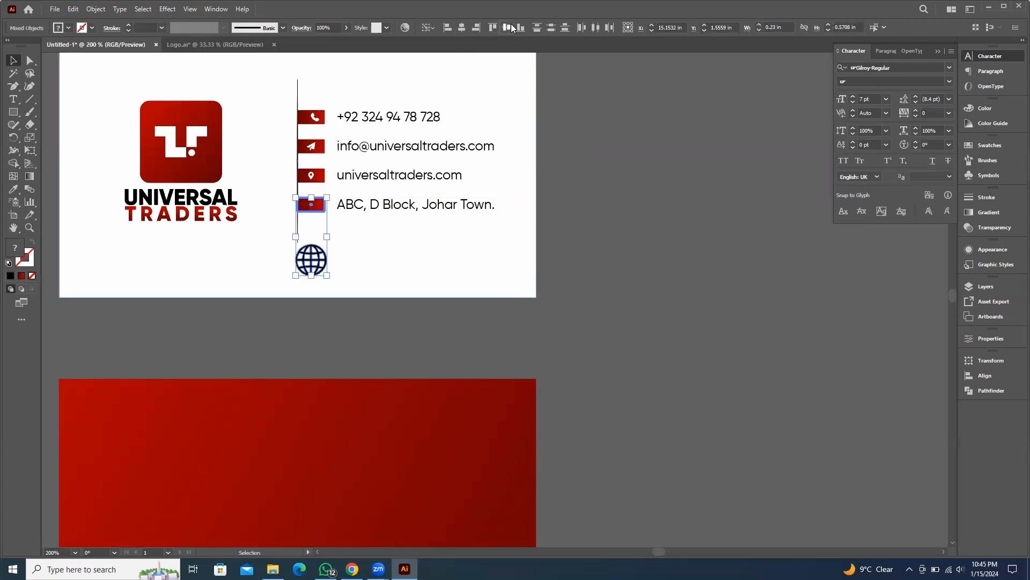
left_click(510, 27)
Scale the globe icon down to fit inside the fourth red bar
scroll(340, 168, "up", 4)
left_click(274, 313, "shift")
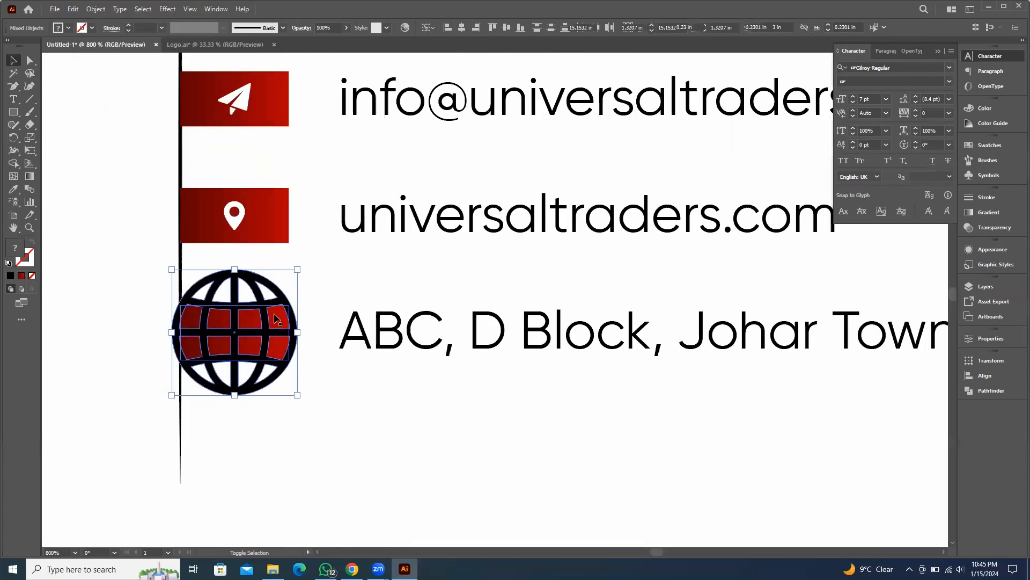
left_click_drag(287, 293, 248, 318)
scroll(247, 320, "up", 2)
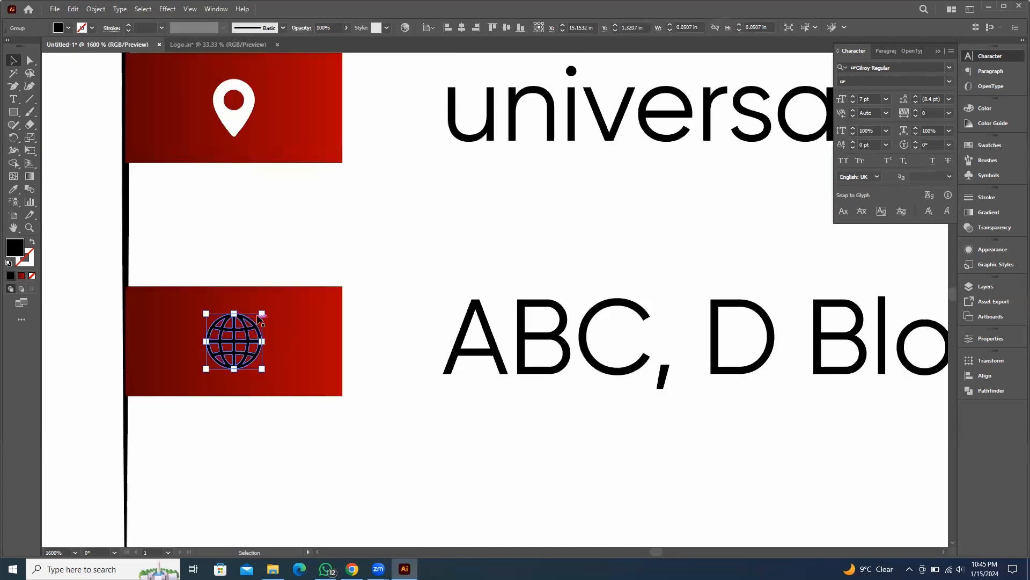
Color the globe icon white with the Eyedropper, sampling the white artboard
key("i")
left_click(354, 219)
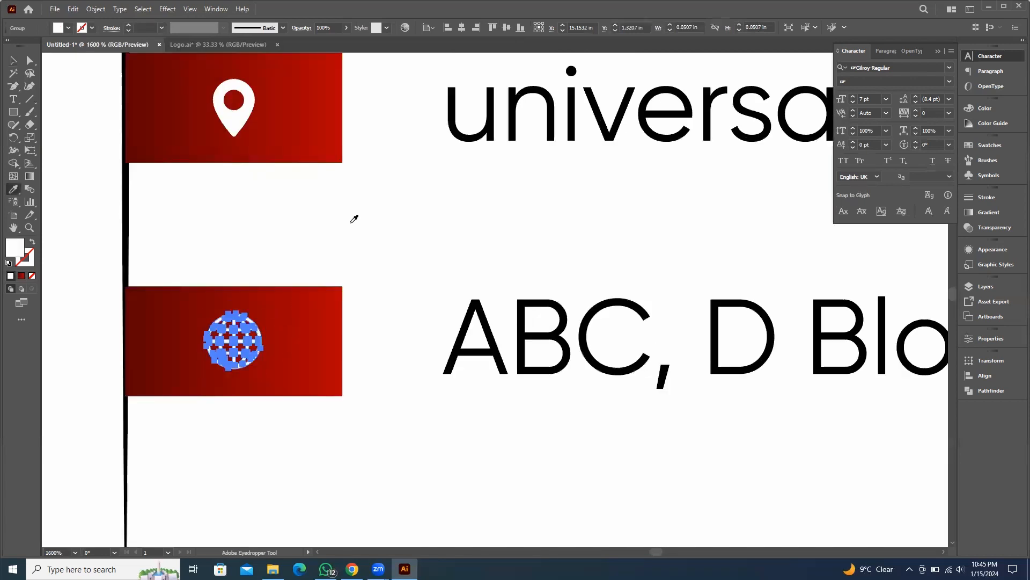
left_click(13, 60)
Select all four contact icons and align them to a common horizontal center
scroll(352, 287, "down", 3)
scroll(332, 225, "up", 2)
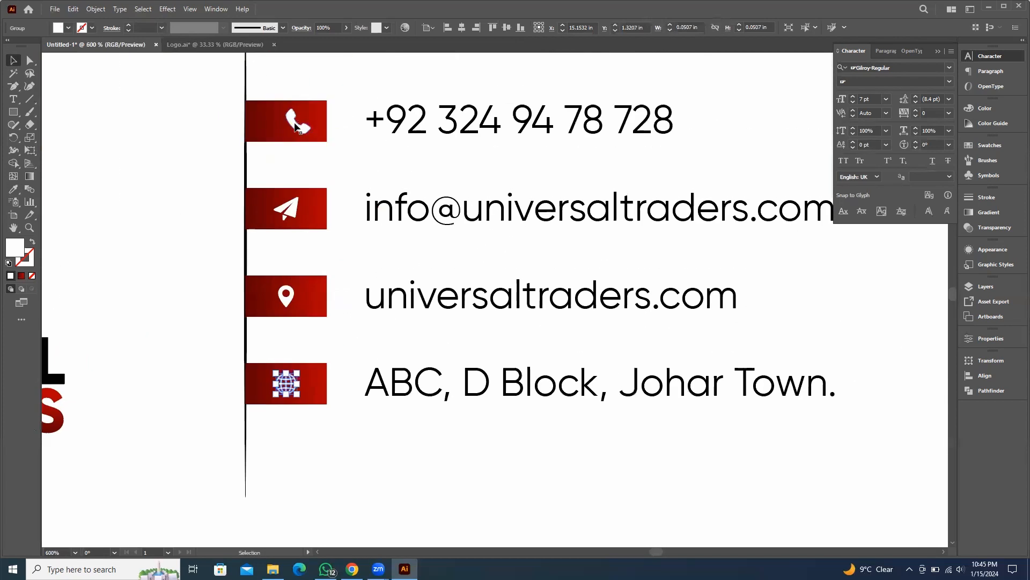
left_click(295, 126)
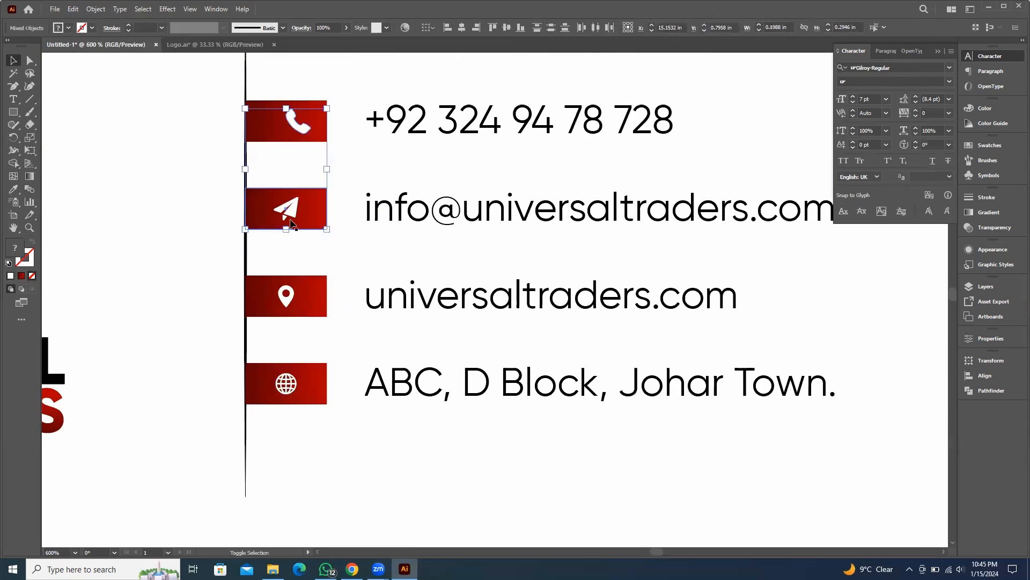
left_click(290, 223, "shift")
left_click(285, 301, "shift")
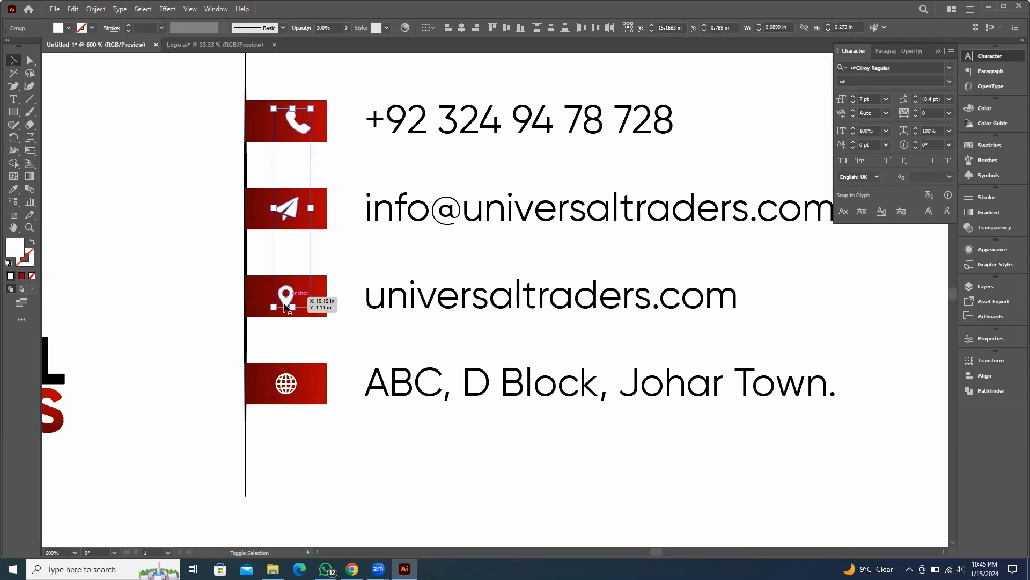
left_click(286, 385, "shift")
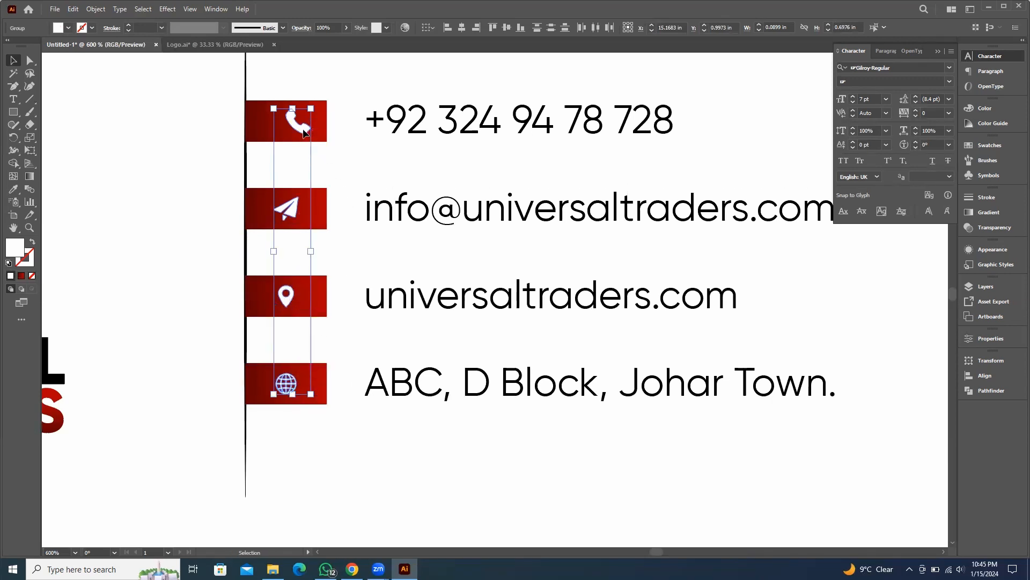
left_click(476, 27)
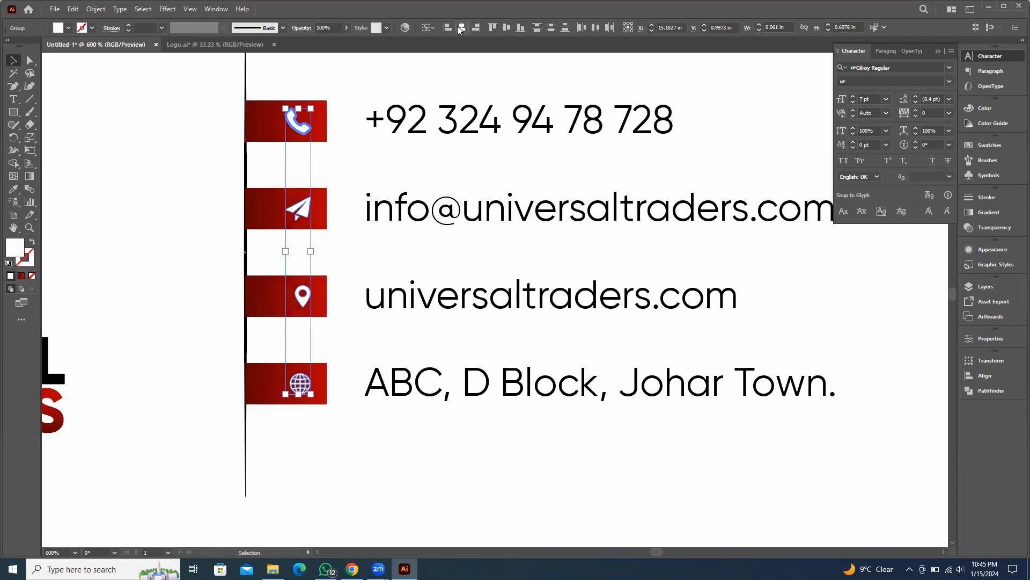
left_click(462, 28)
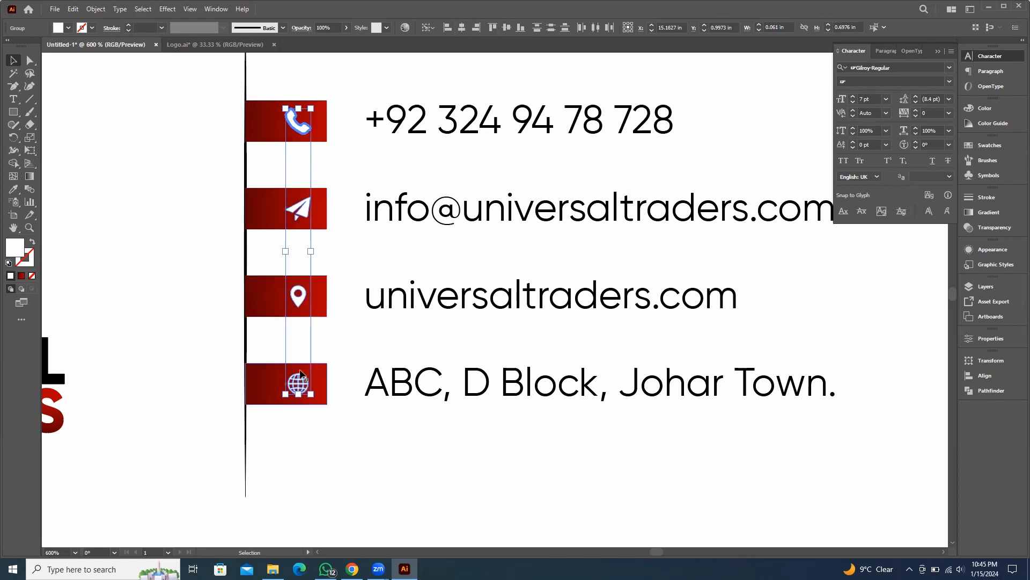
Select the right-hand corner points of all four red bars and round them into fully rounded ends
scroll(295, 322, "up", 3)
scroll(307, 328, "down", 3)
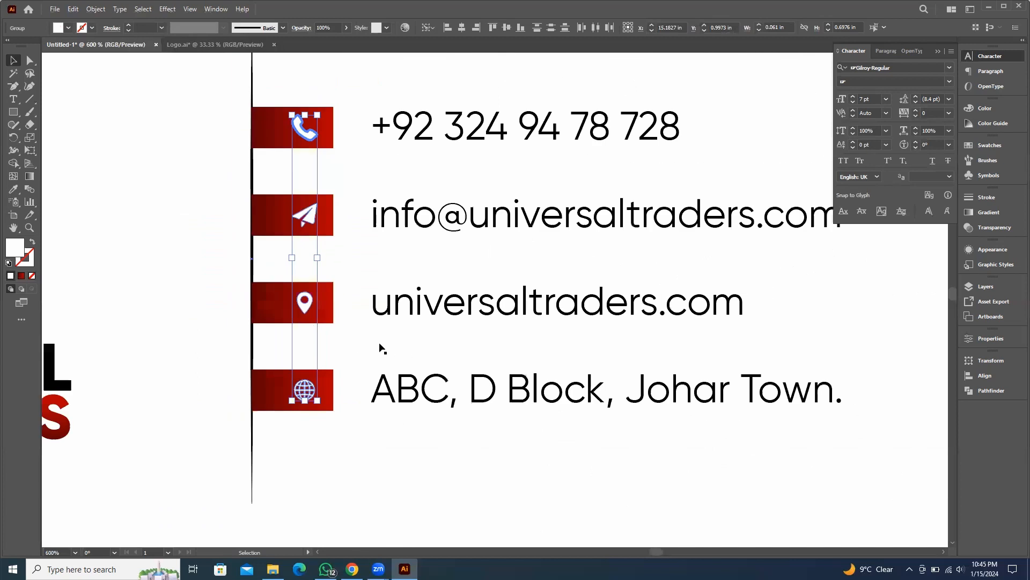
left_click(366, 270)
key("a")
left_click(325, 125)
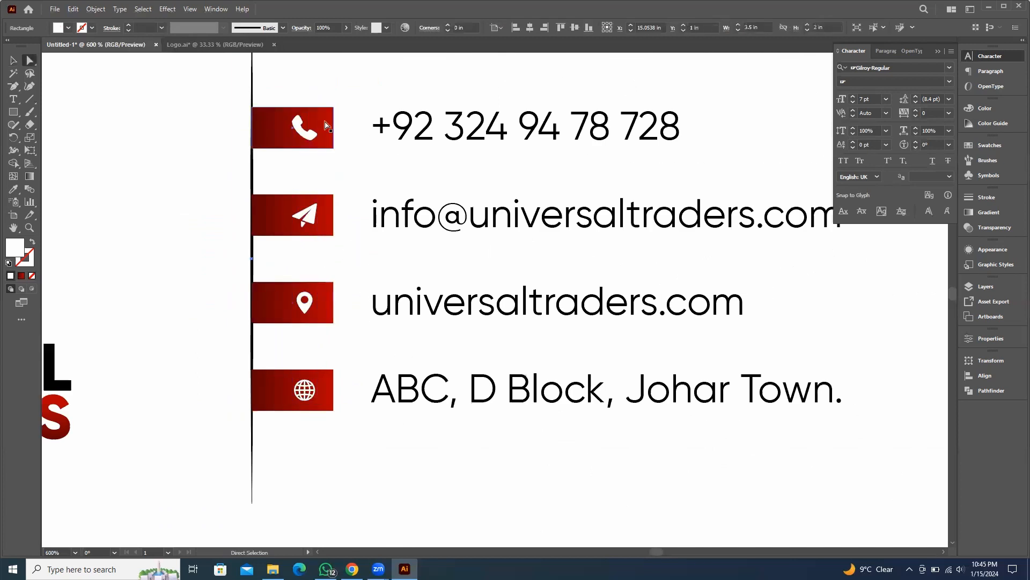
left_click(333, 107)
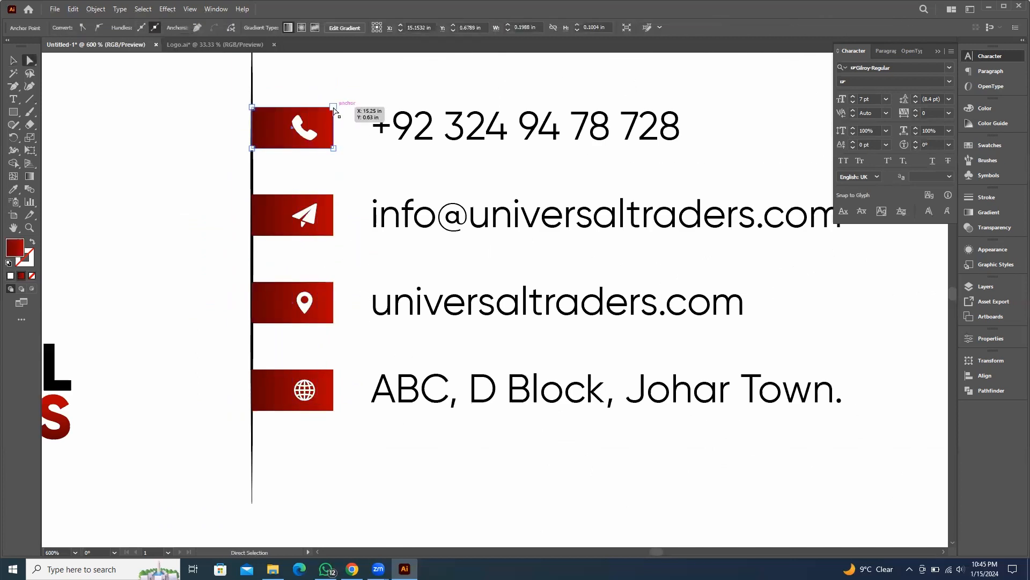
left_click(334, 148, "shift")
left_click(333, 195, "shift")
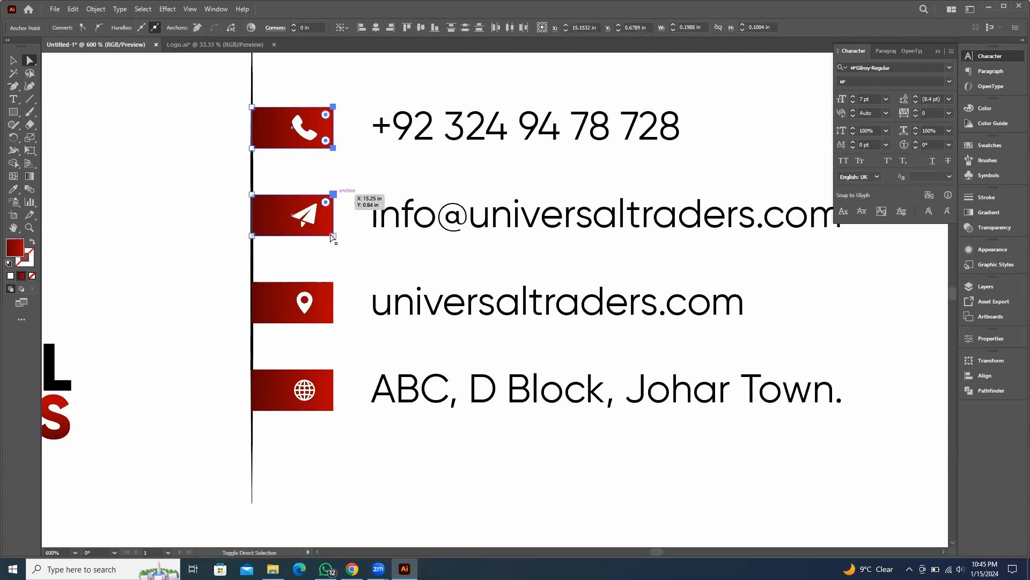
left_click(334, 282, "shift")
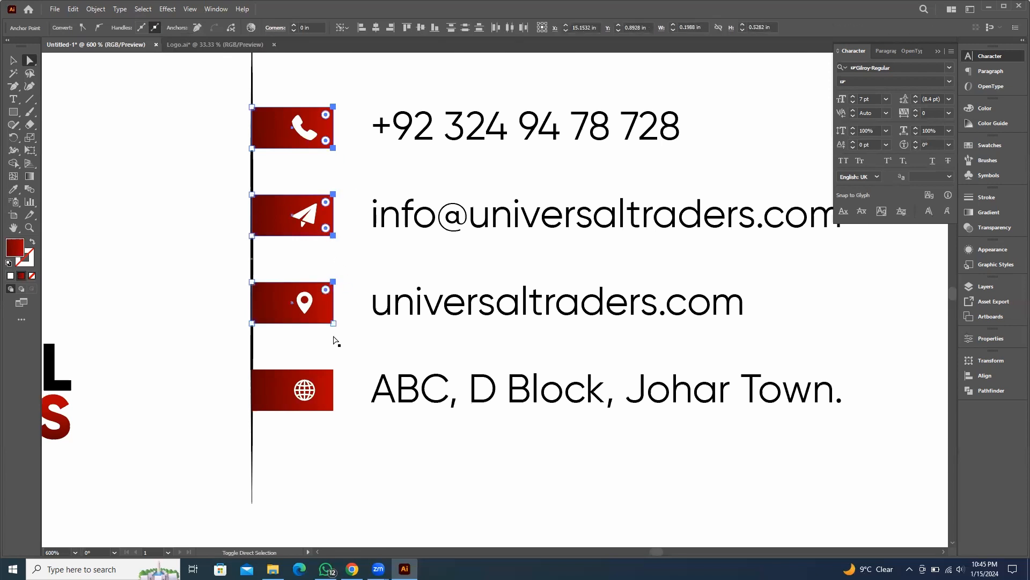
left_click(335, 324, "shift")
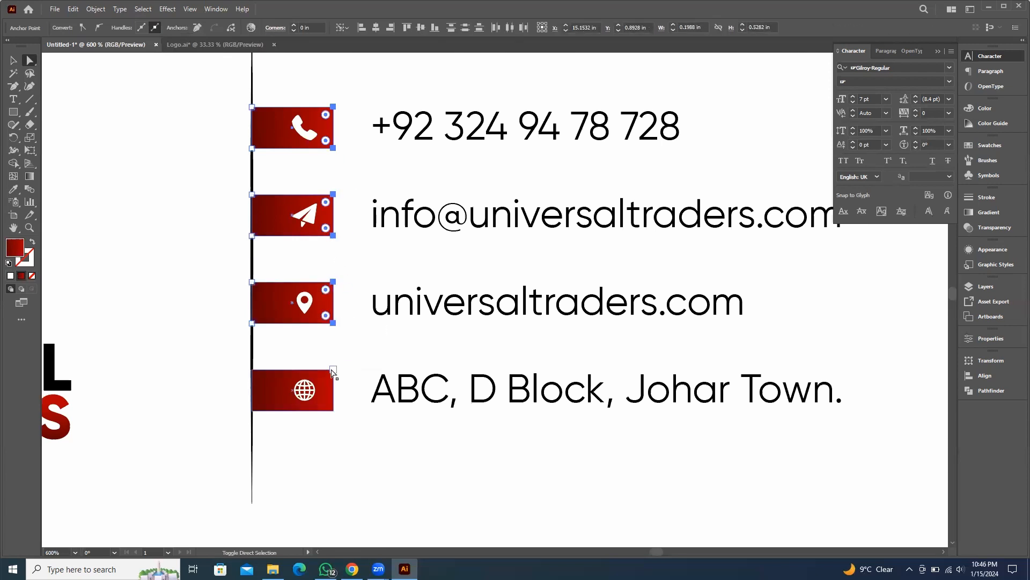
left_click(333, 370, "shift")
left_click(334, 412, "shift")
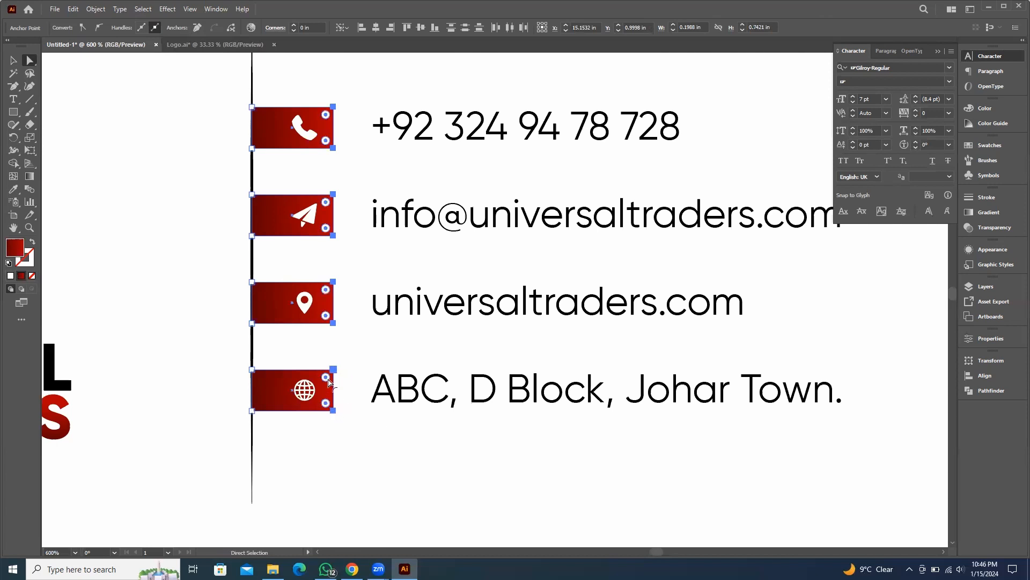
left_click_drag(310, 379, 191, 362)
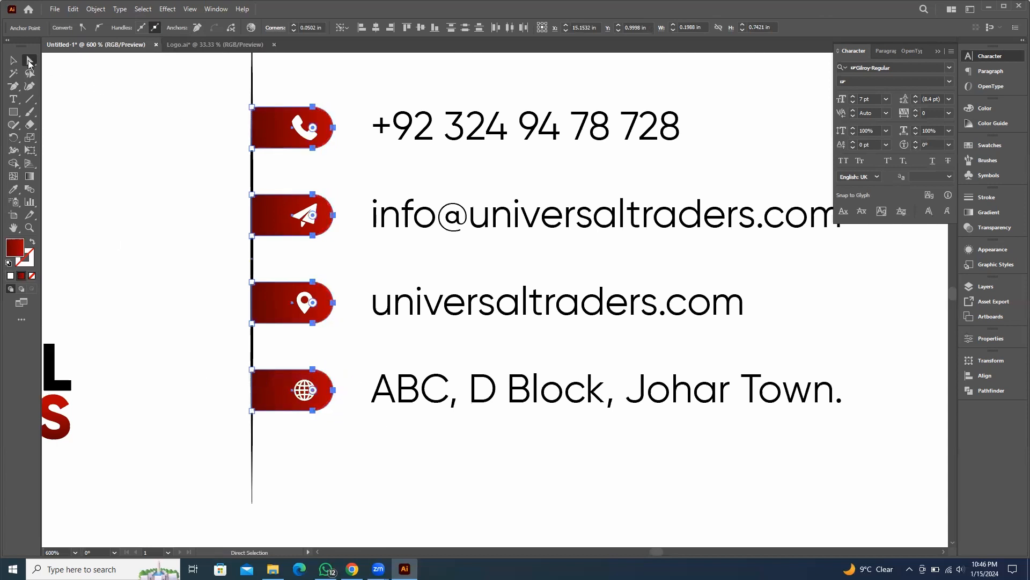
left_click(13, 60)
left_click(377, 95)
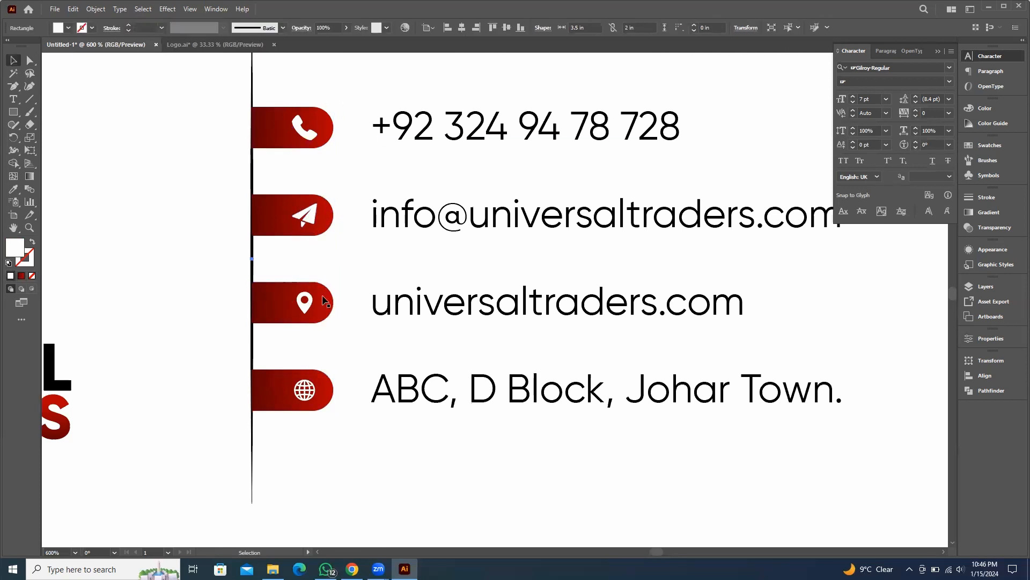
Zoom out and pan to review the finished front of the business card
scroll(327, 236, "down", 1)
scroll(367, 256, "down", 2)
left_click_drag(686, 316, 648, 269)
left_click(647, 270)
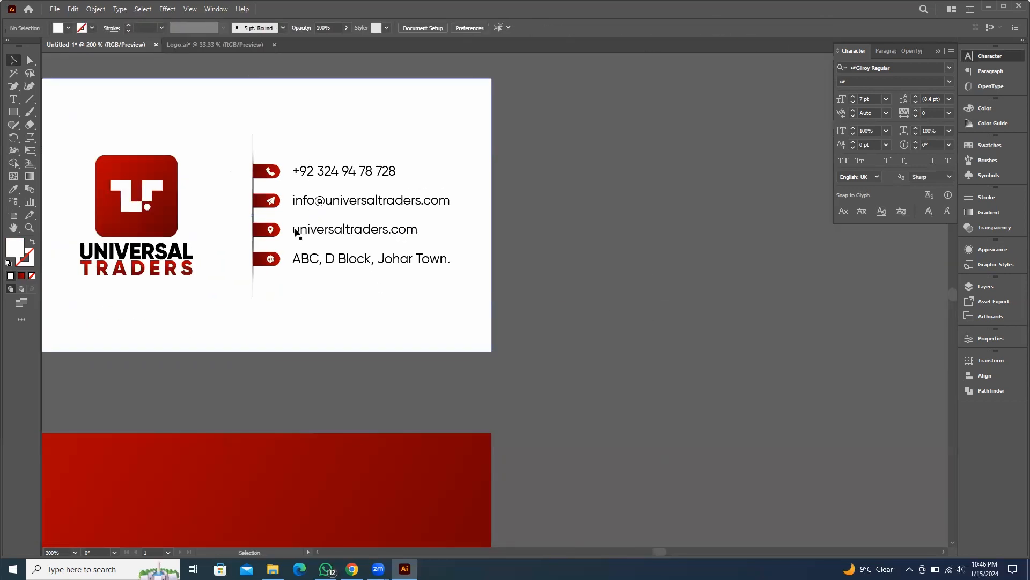
left_click_drag(593, 308, 639, 287)
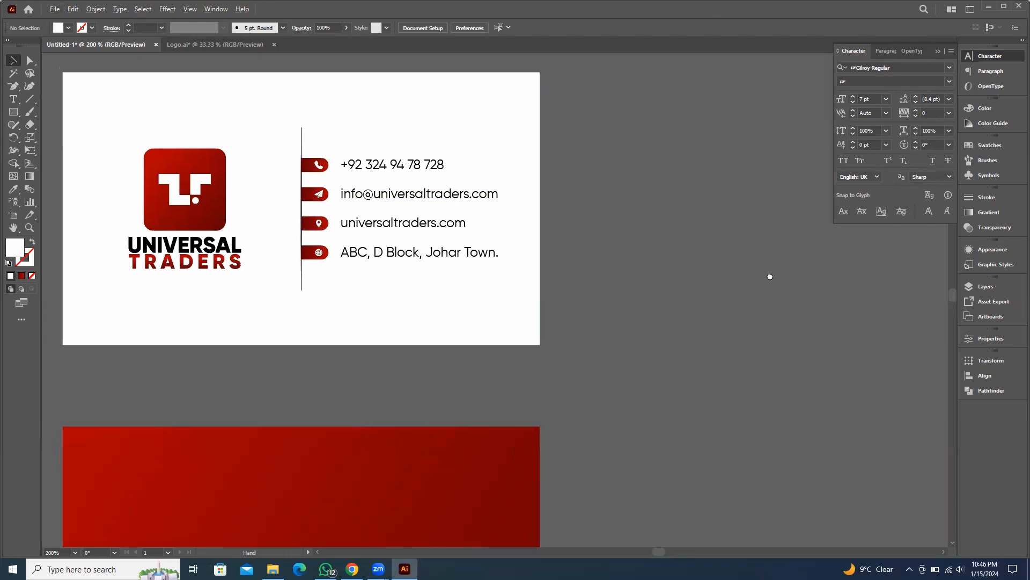
scroll(771, 276, "down", 1)
scroll(766, 195, "left", 2)
left_click_drag(550, 184, 626, 235)
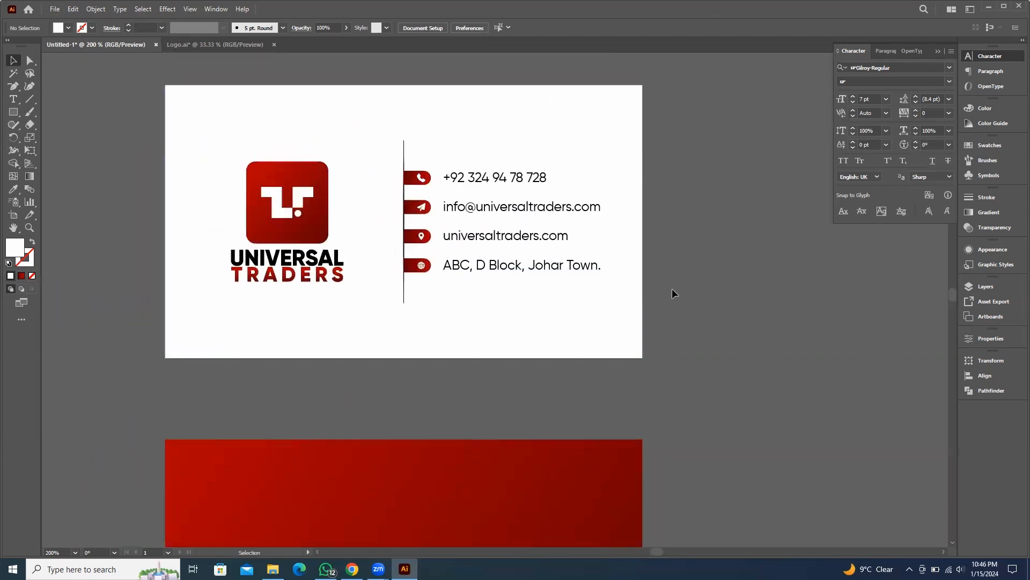
Send the vertical divider line to the back so it sits behind the red contact bars
scroll(391, 168, "up", 4)
left_click(380, 167)
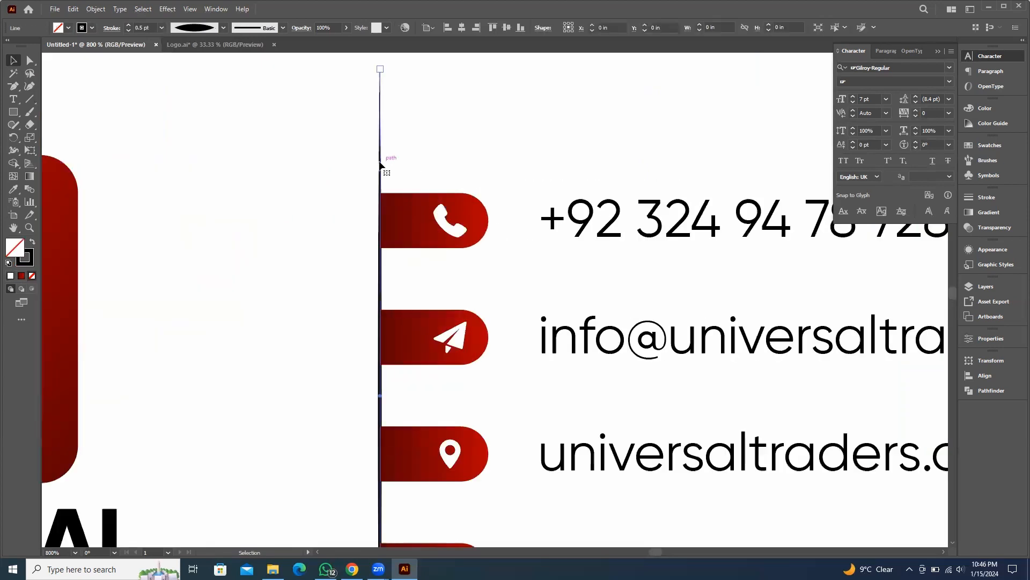
right_click(381, 165)
mouse_move(474, 397)
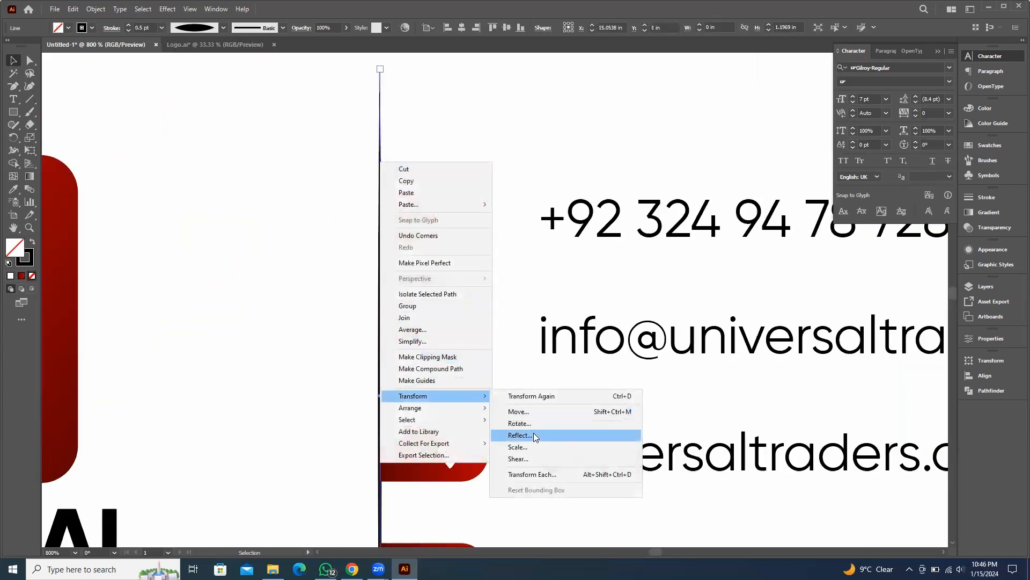
mouse_move(448, 409)
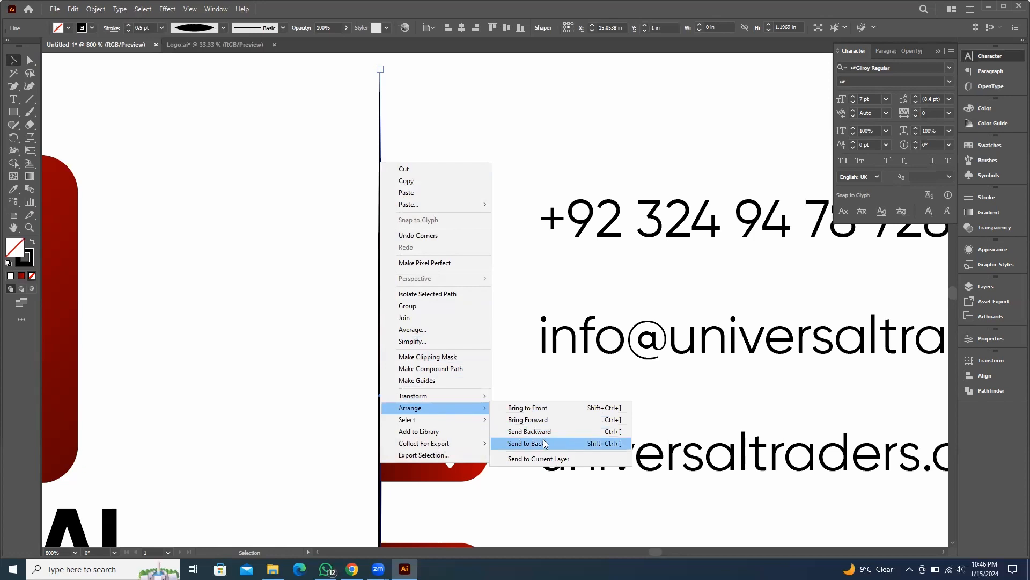
left_click(538, 410)
scroll(403, 222, "up", 4)
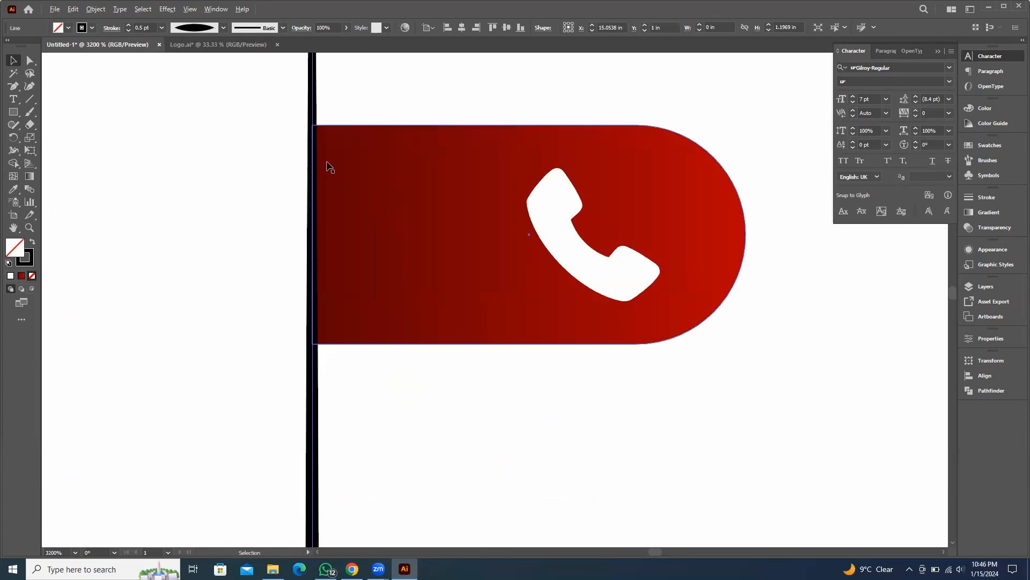
left_click(384, 107)
scroll(384, 107, "down", 9)
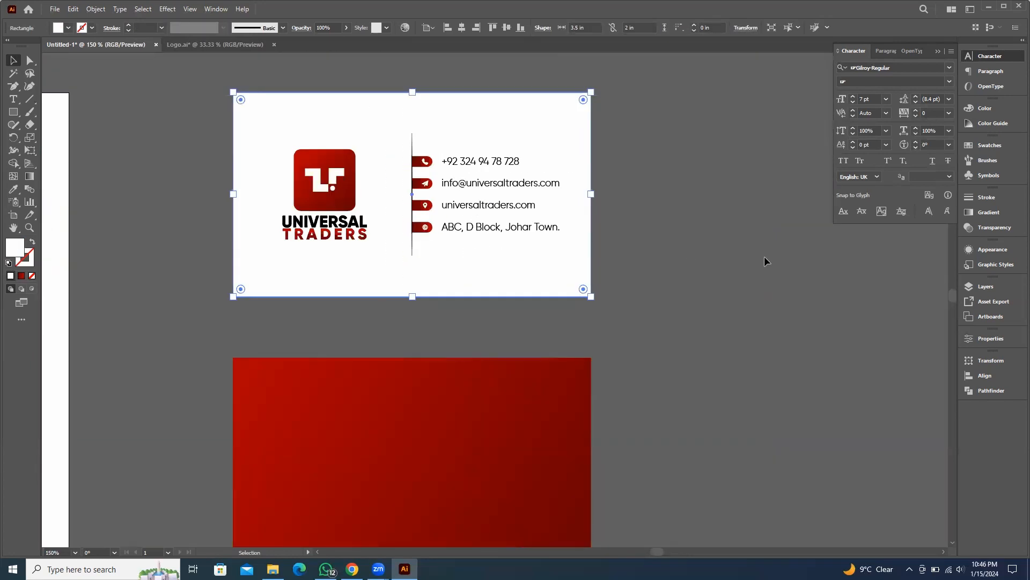
Duplicate the front logo onto the red back side of the card
left_click(764, 257)
left_click_drag(740, 344, 662, 302)
left_click_drag(602, 380, 625, 321)
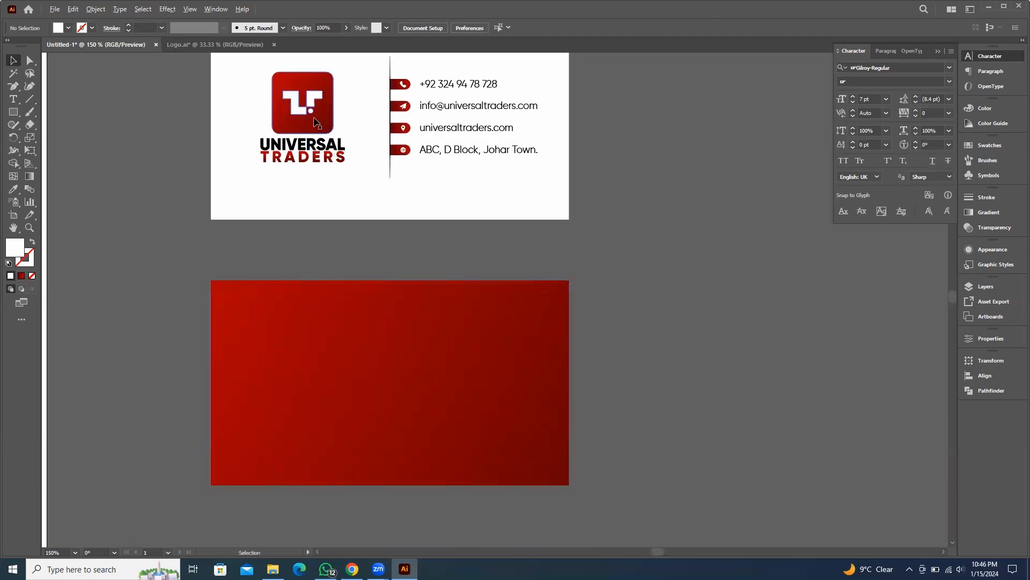
left_click_drag(313, 122, 398, 386)
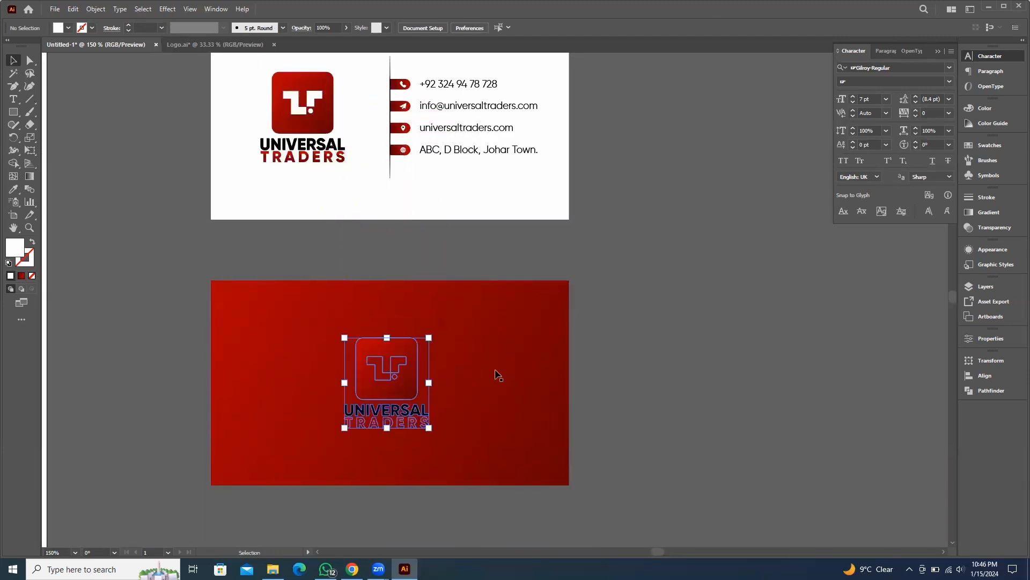
Center the copied logo horizontally on the red back card
left_click(486, 343, "shift")
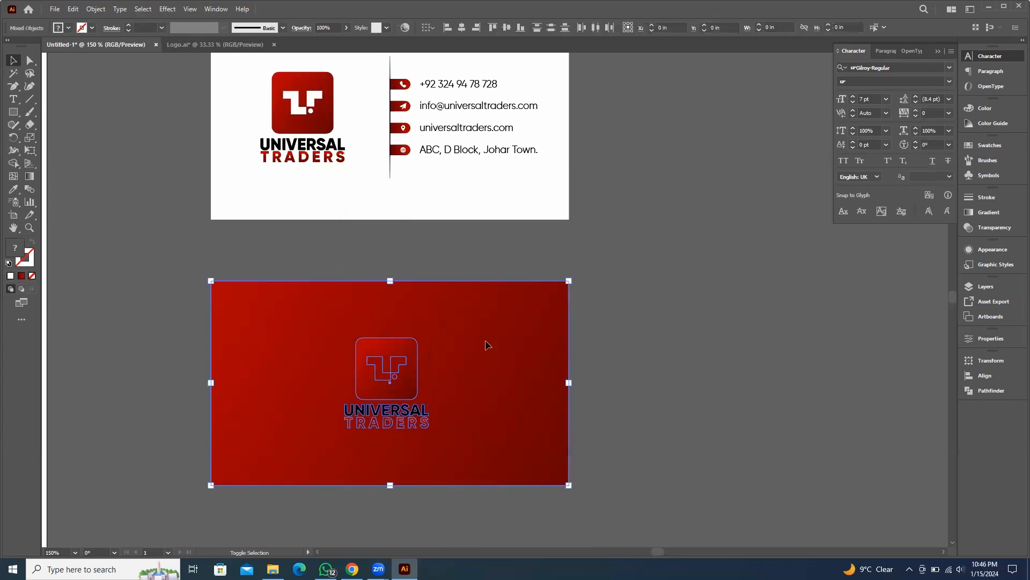
left_click(462, 27)
Color the back logo white with the Eyedropper, sampling the white front card
left_click(477, 330, "shift")
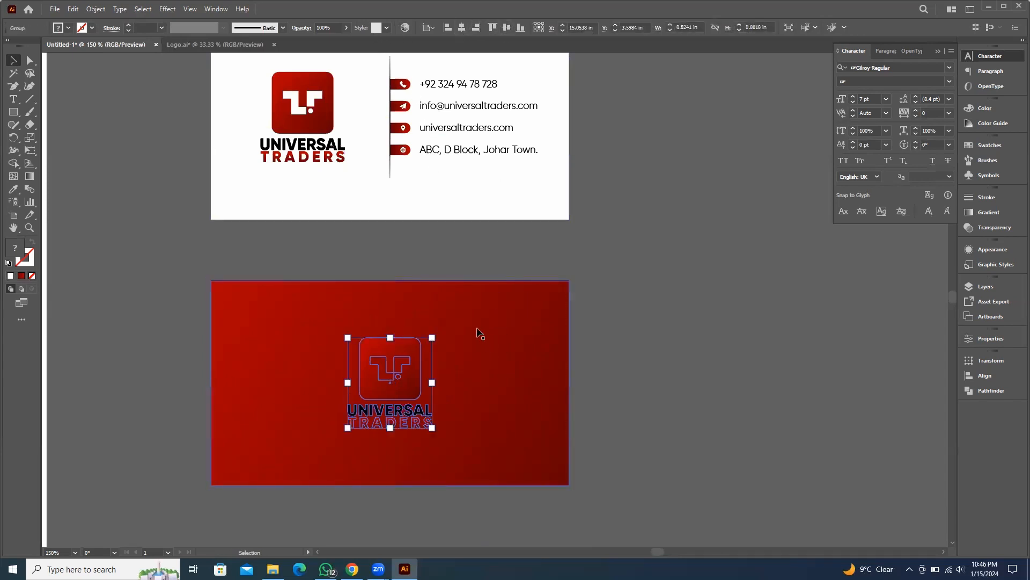
key("i")
left_click(455, 188)
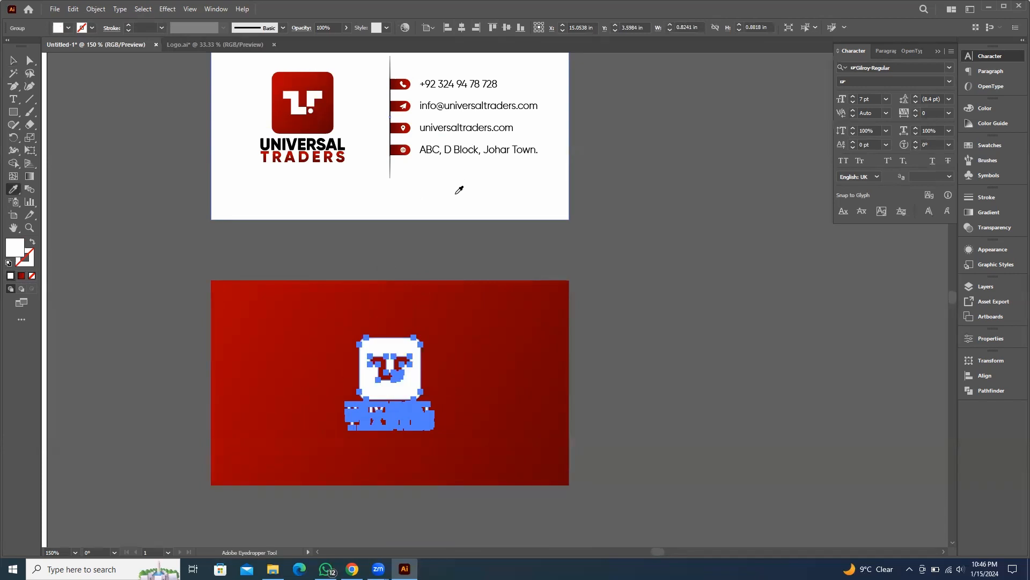
key("v")
left_click(702, 298)
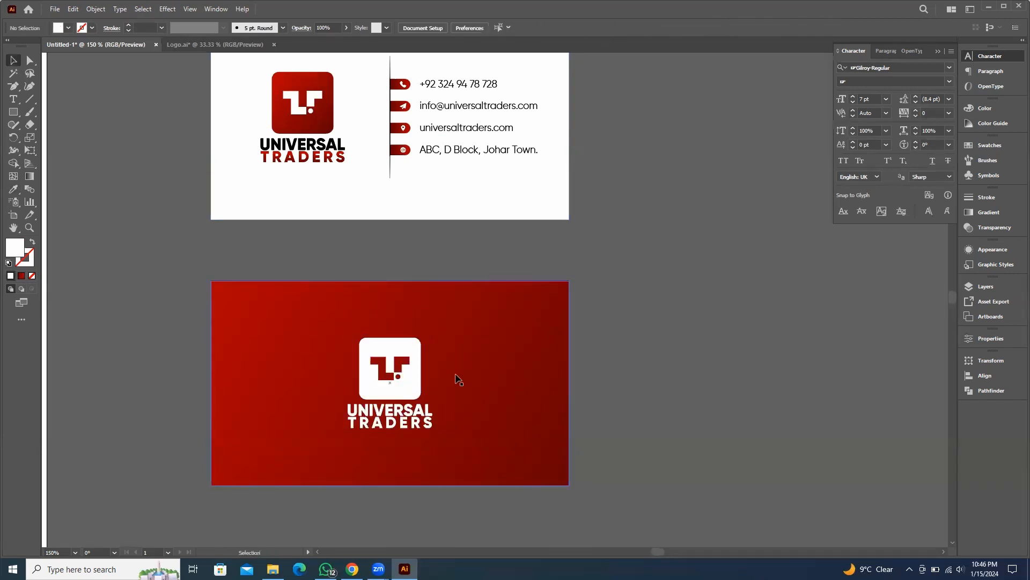
Nudge the back logo slightly upward and realign it with the red card
left_click(410, 387)
left_click_drag(431, 337, 440, 329)
left_click(619, 342)
scroll(619, 341, "down", 2)
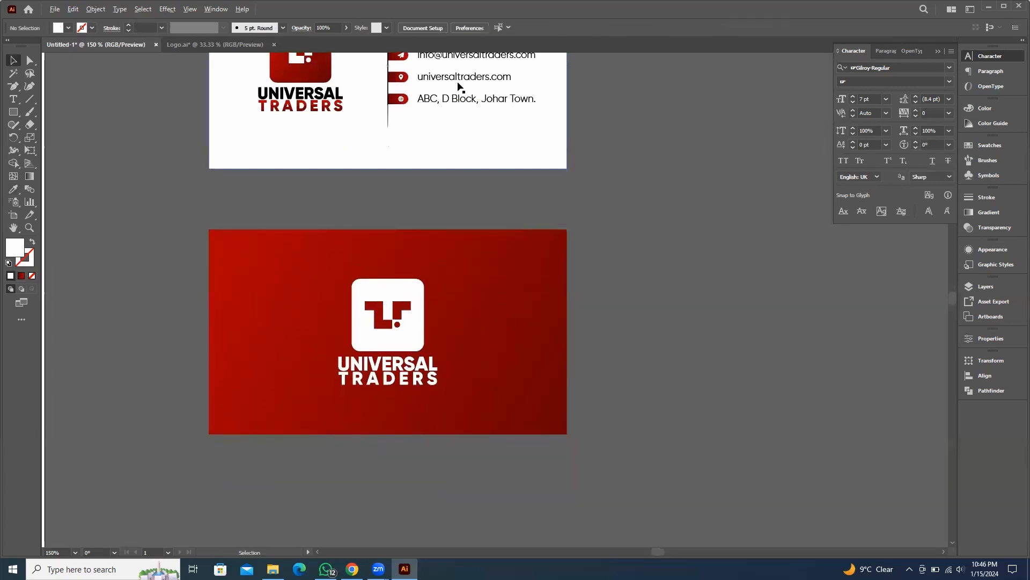
left_click(421, 272)
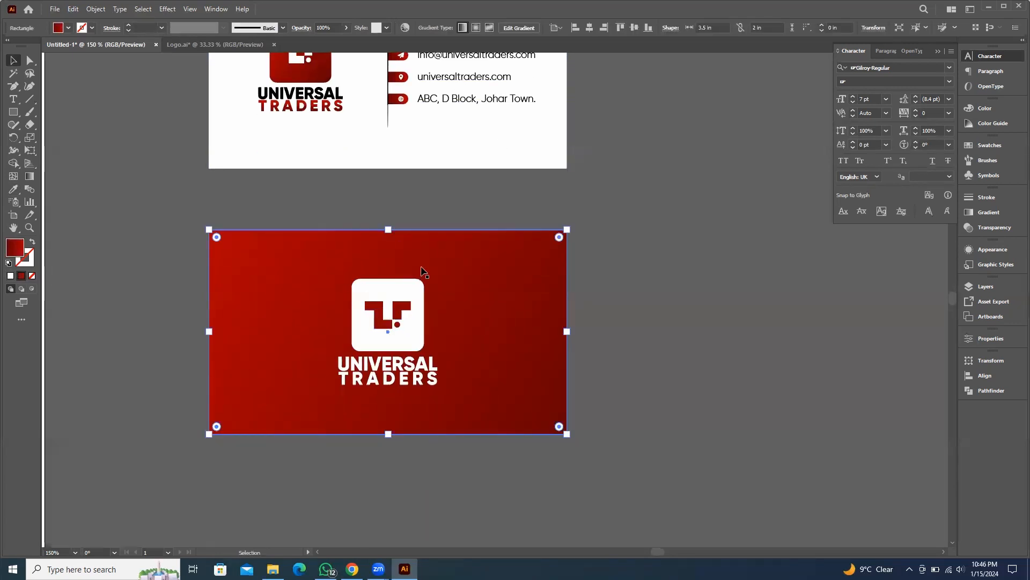
left_click(397, 301)
left_click_drag(436, 276, 431, 285)
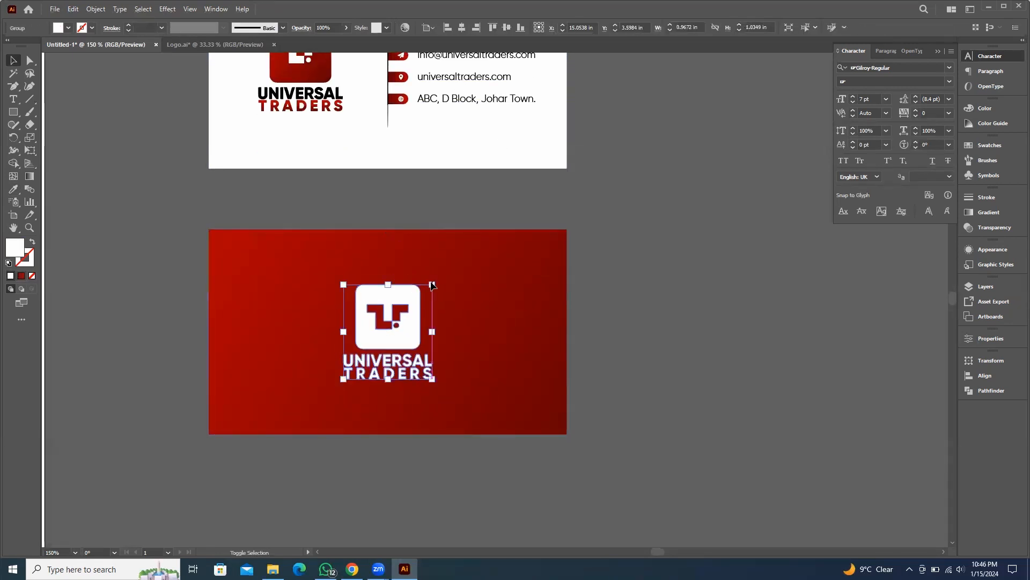
Duplicate the universaltraders.com website text onto the lower part of the back card
left_click(444, 79)
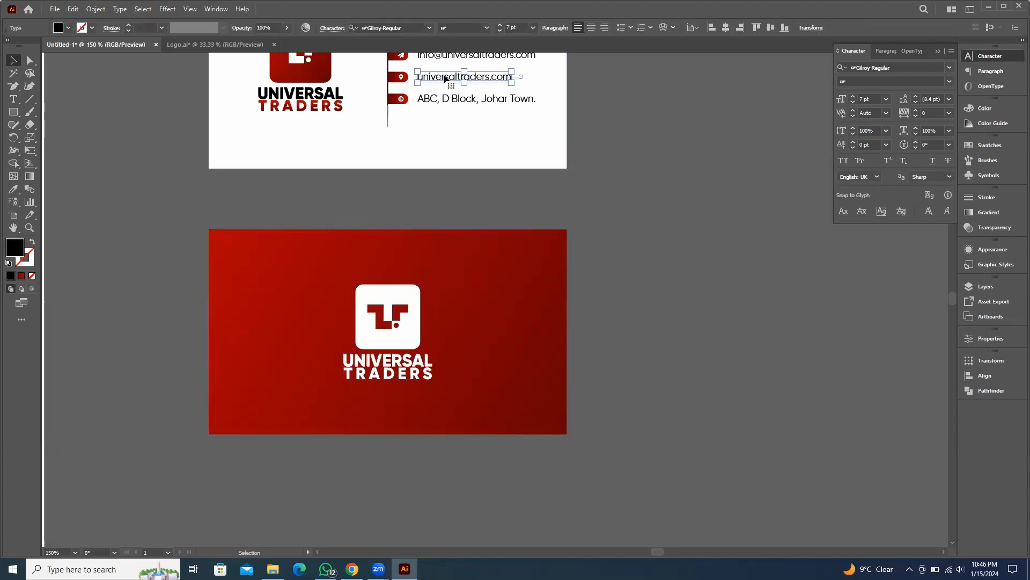
left_click_drag(444, 77, 377, 413)
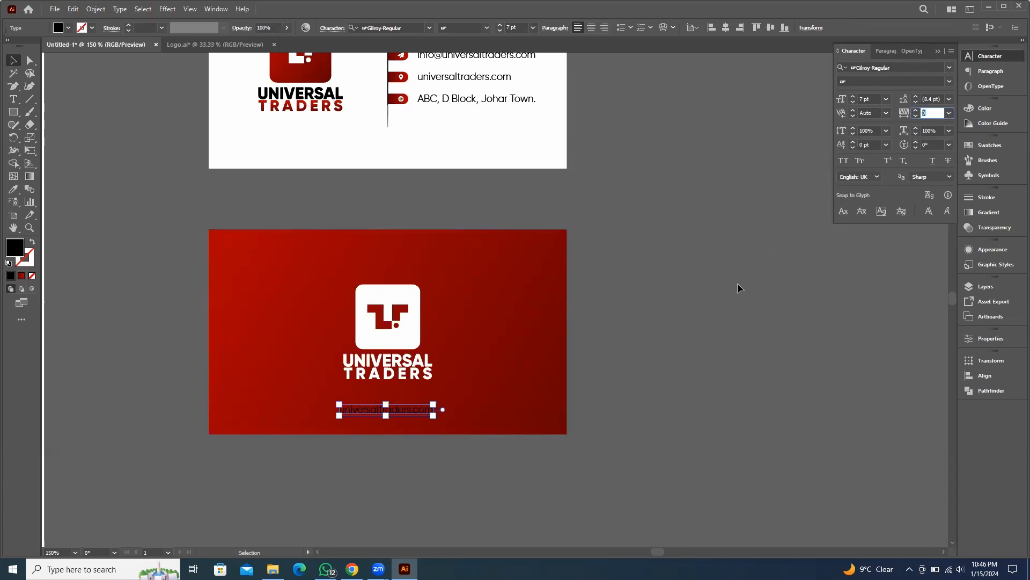
Set the website text's tracking to 500 and color it white with the Eyedropper, sampling the white front card
key("Return")
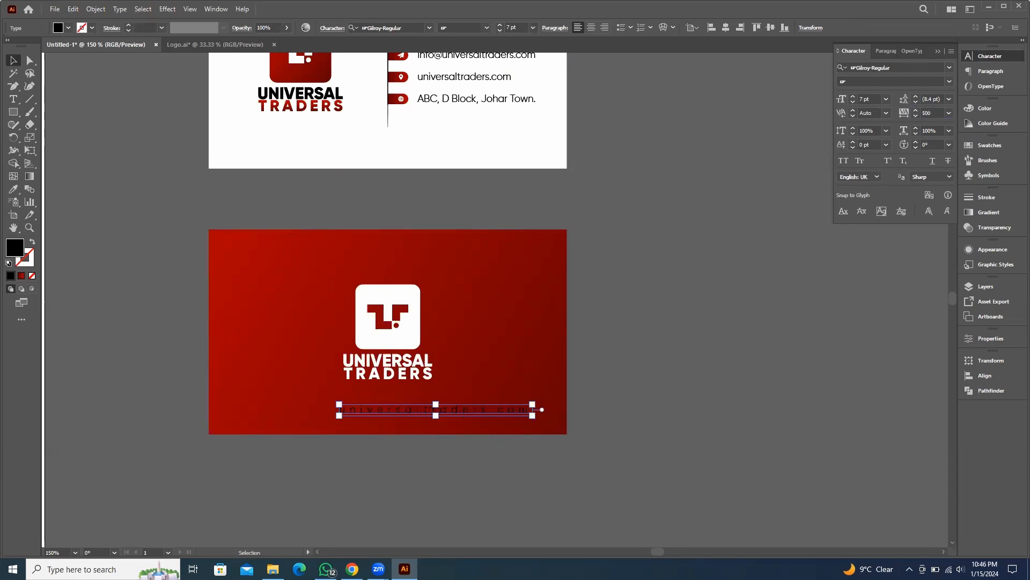
key("i")
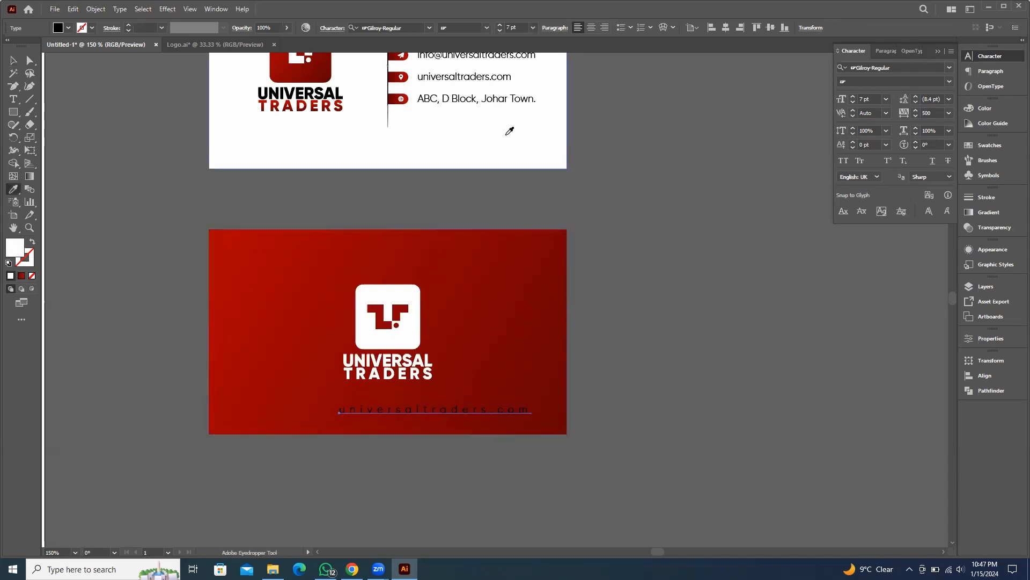
left_click(507, 135)
Center the universaltraders.com website text horizontally on the red back card
key("v")
left_click(749, 260)
scroll(451, 415, "up", 1)
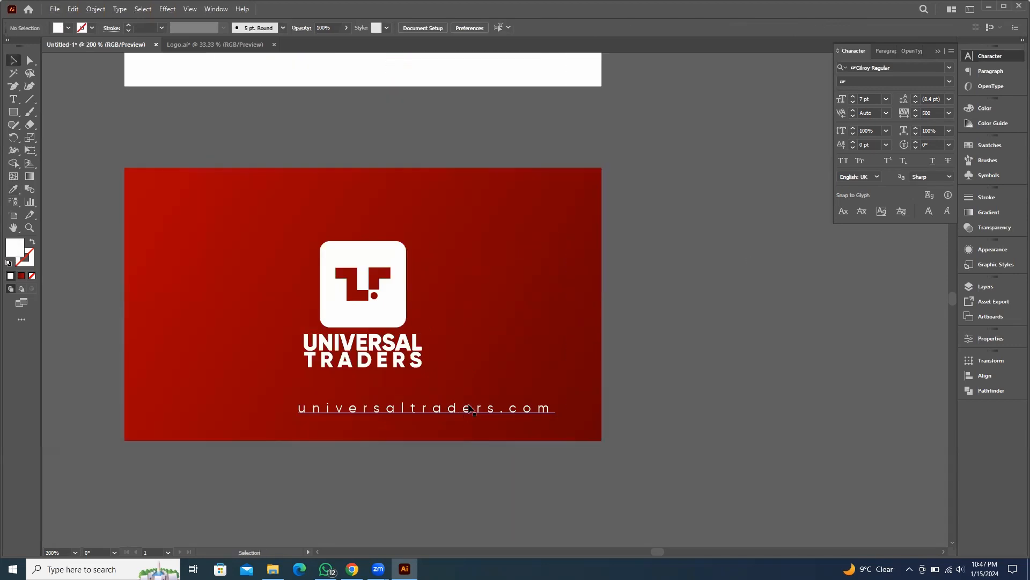
left_click(470, 409)
scroll(543, 413, "up", 1)
double_click(542, 412)
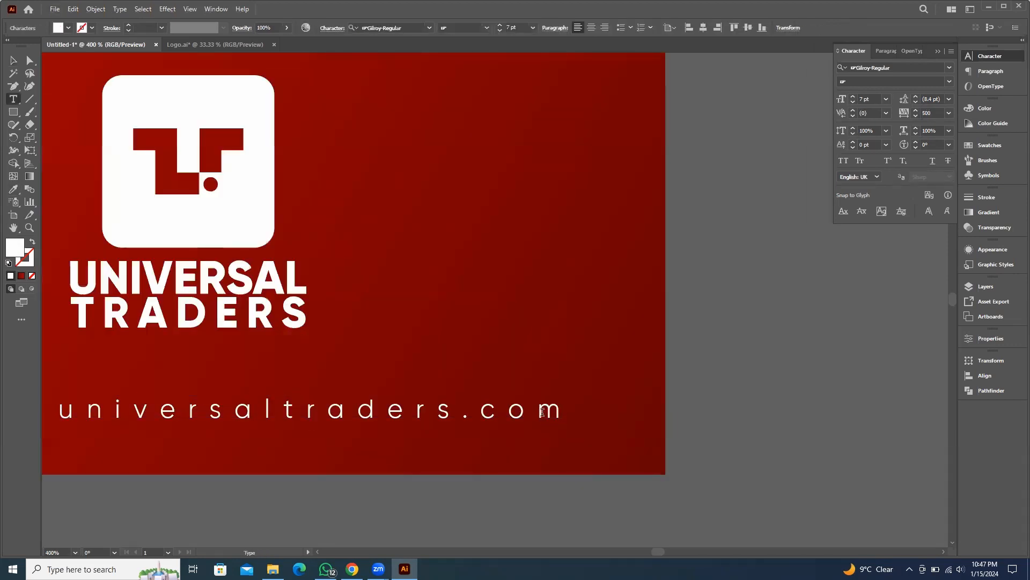
left_click_drag(542, 410, 612, 408)
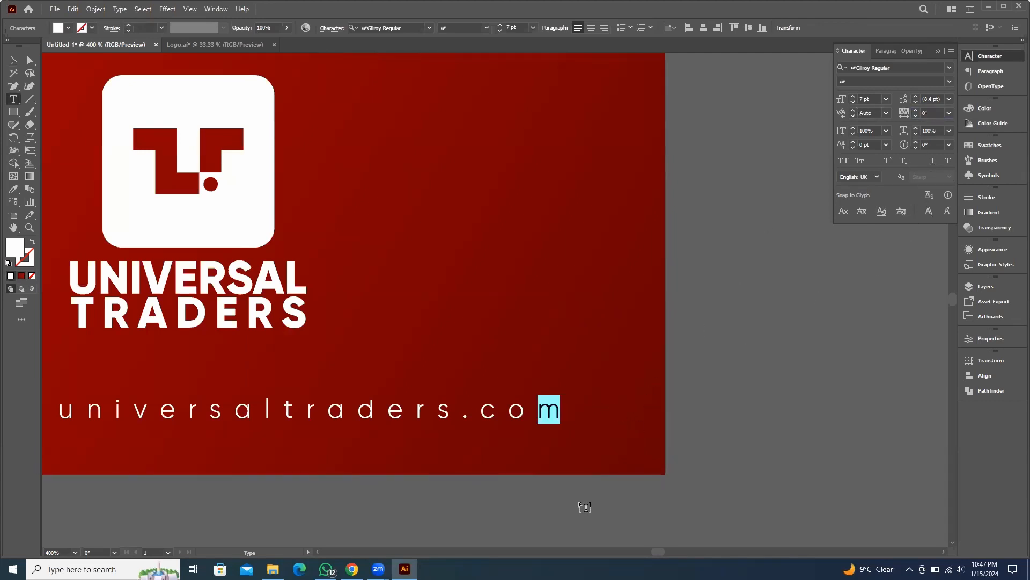
key("Escape")
left_click(538, 211, "shift")
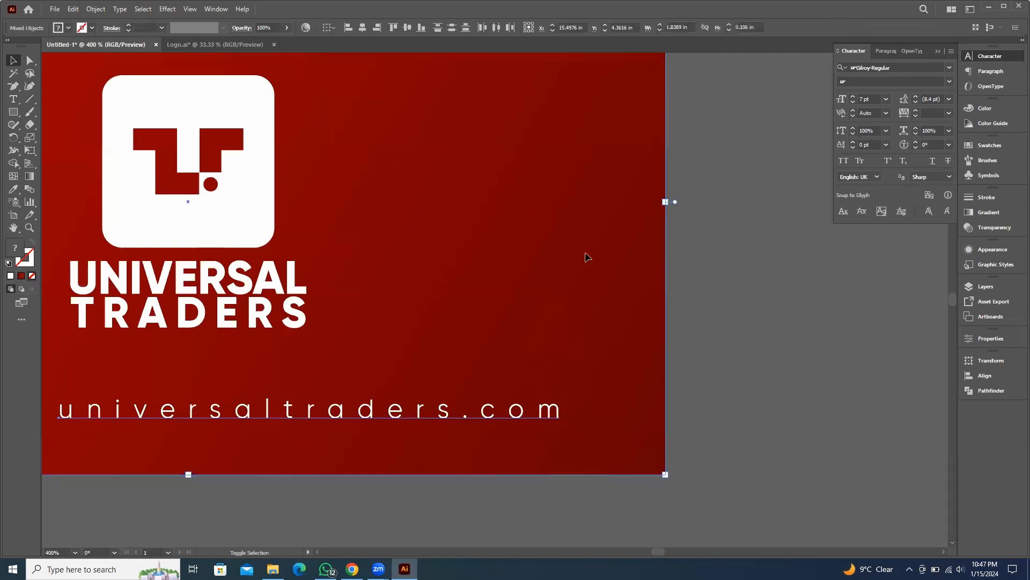
left_click(366, 27)
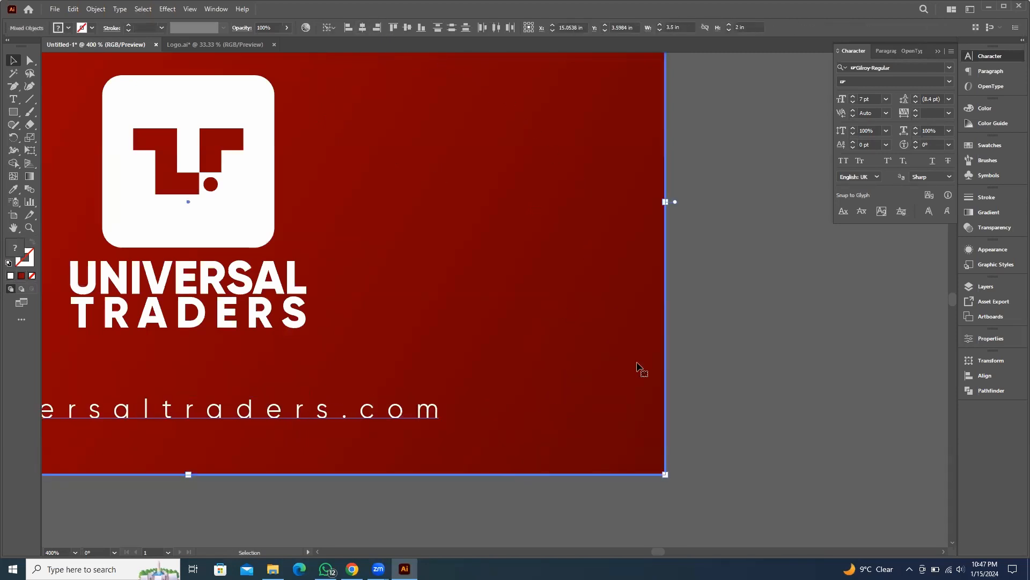
scroll(703, 382, "down", 3)
left_click_drag(779, 381, 738, 342)
left_click(742, 342)
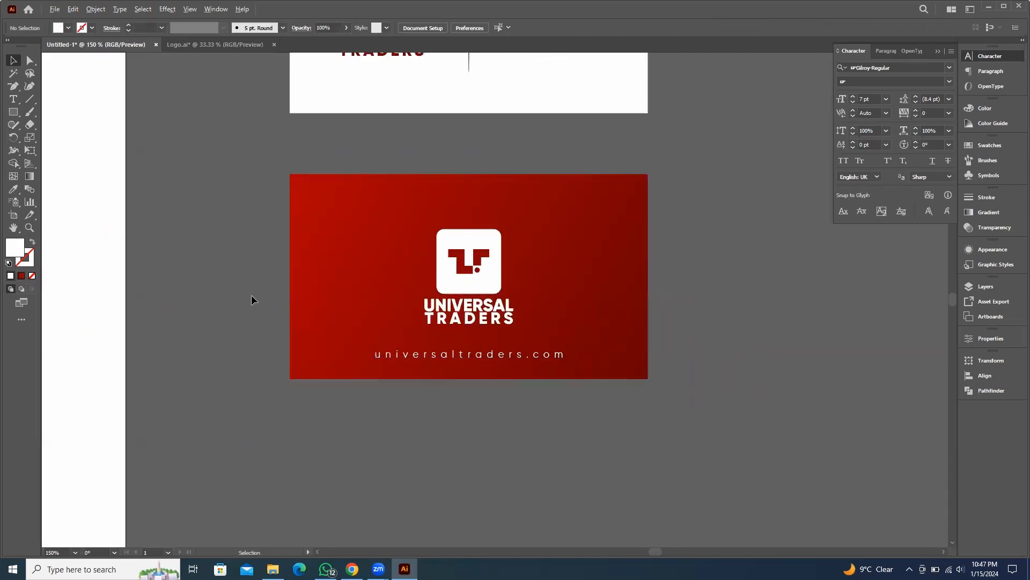
Examine the finished front and back business cards together
scroll(712, 340, "down", 3)
scroll(644, 308, "right", 3)
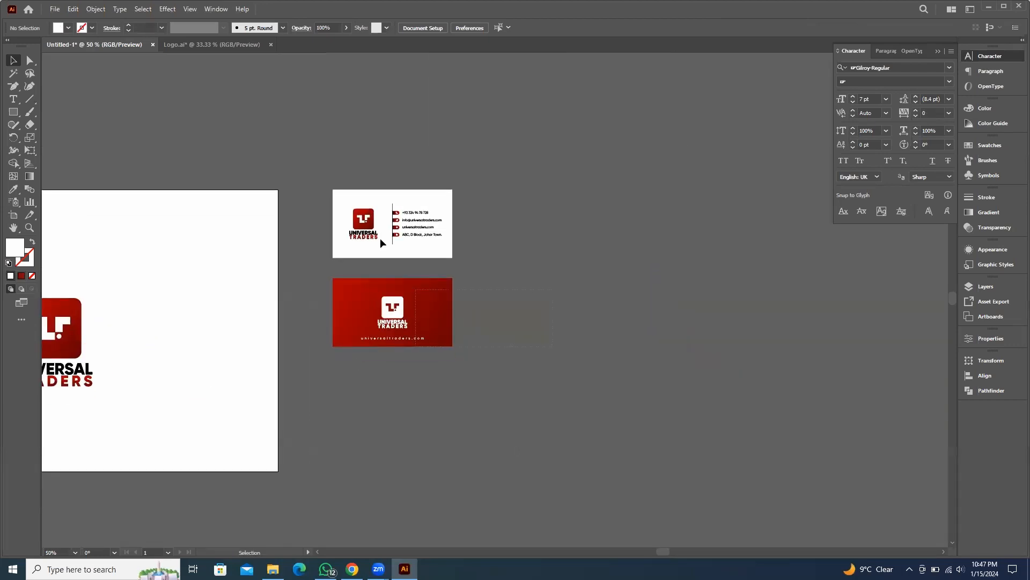
left_click_drag(299, 159, 479, 369)
scroll(407, 341, "up", 3)
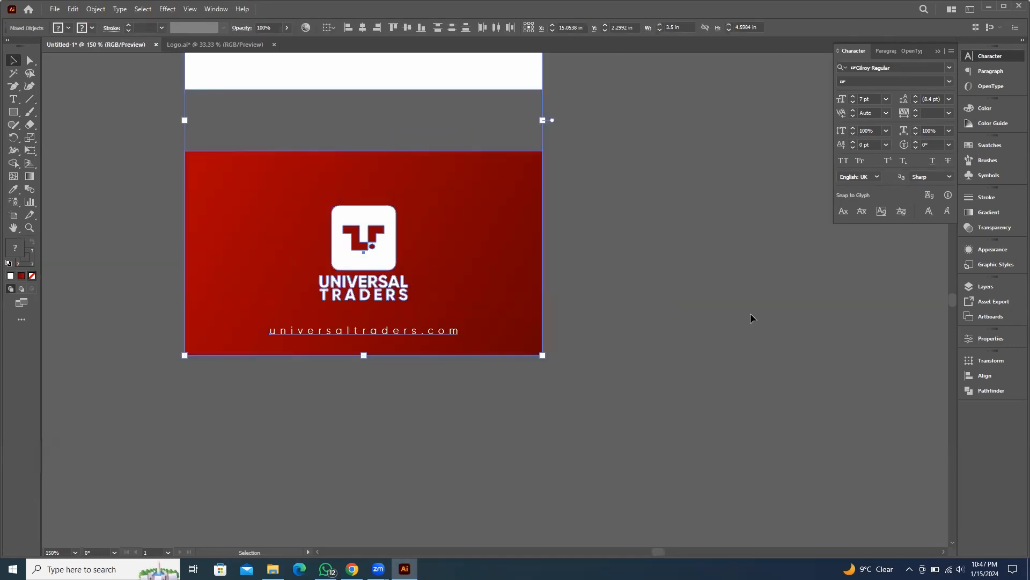
left_click(586, 301)
scroll(586, 301, "down", 3)
scroll(628, 271, "down", 2)
left_click_drag(630, 258, 466, 310)
left_click_drag(242, 115, 405, 317)
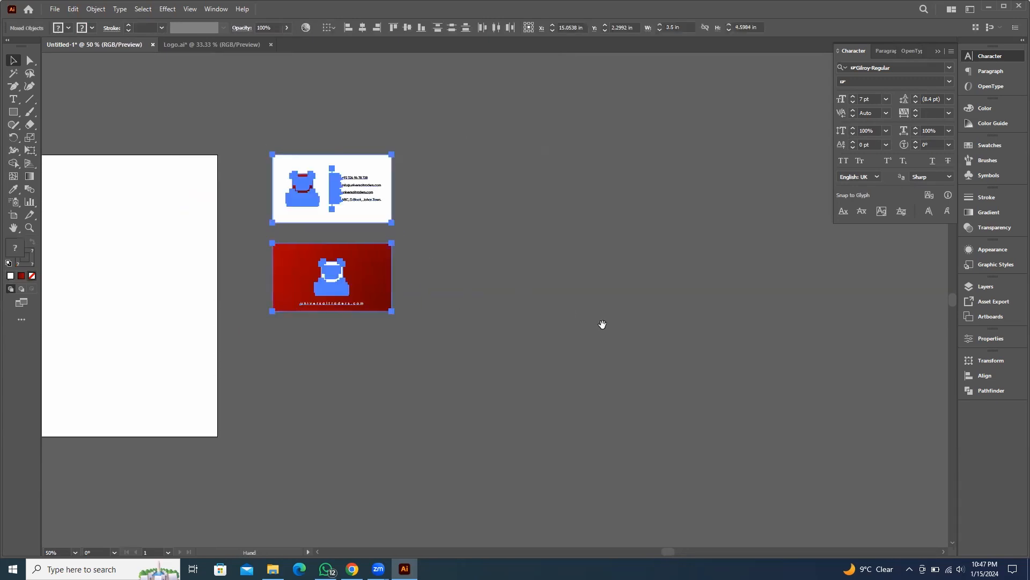
left_click_drag(603, 322, 496, 361)
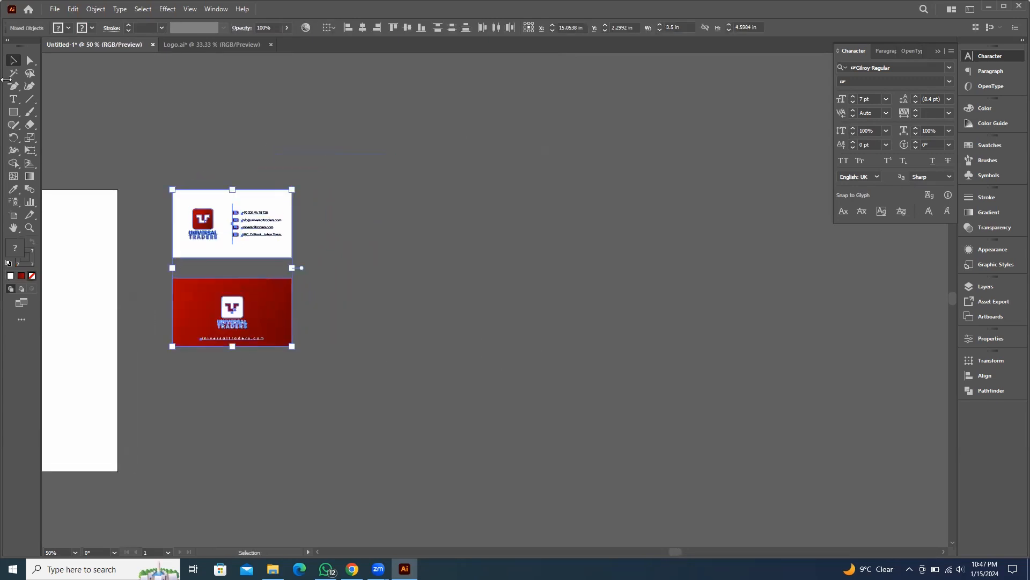
Create an 8.5 × 11 in rectangle as a letterhead page beside the business cards
left_click(13, 112)
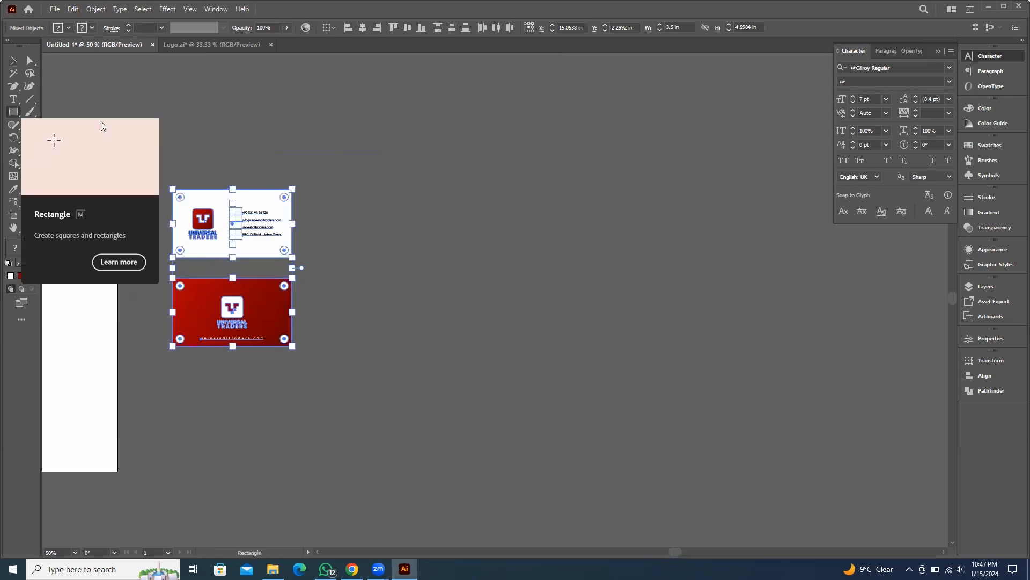
left_click(517, 205)
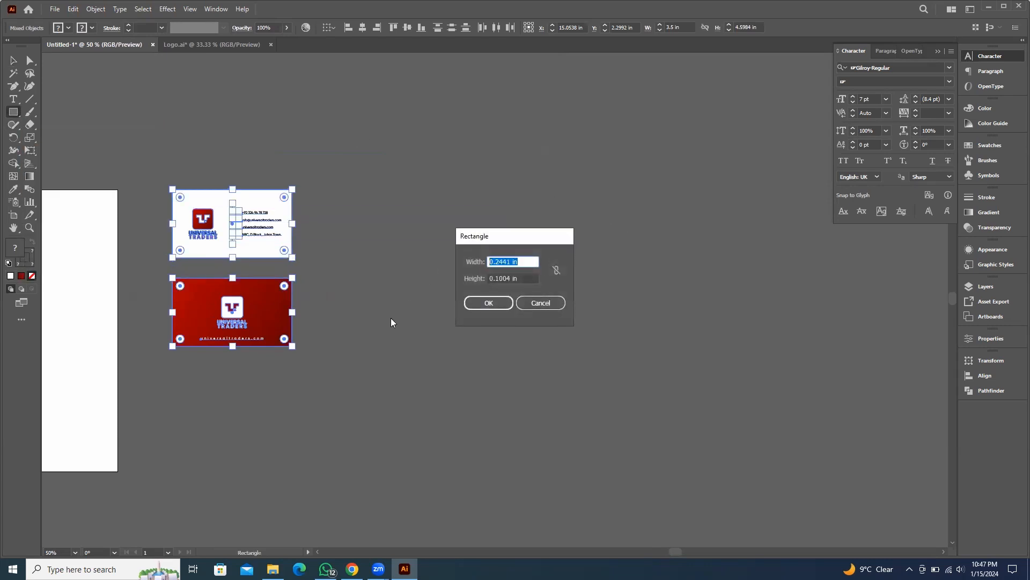
type("8")
key("BackSpace")
key("Tab")
type("11")
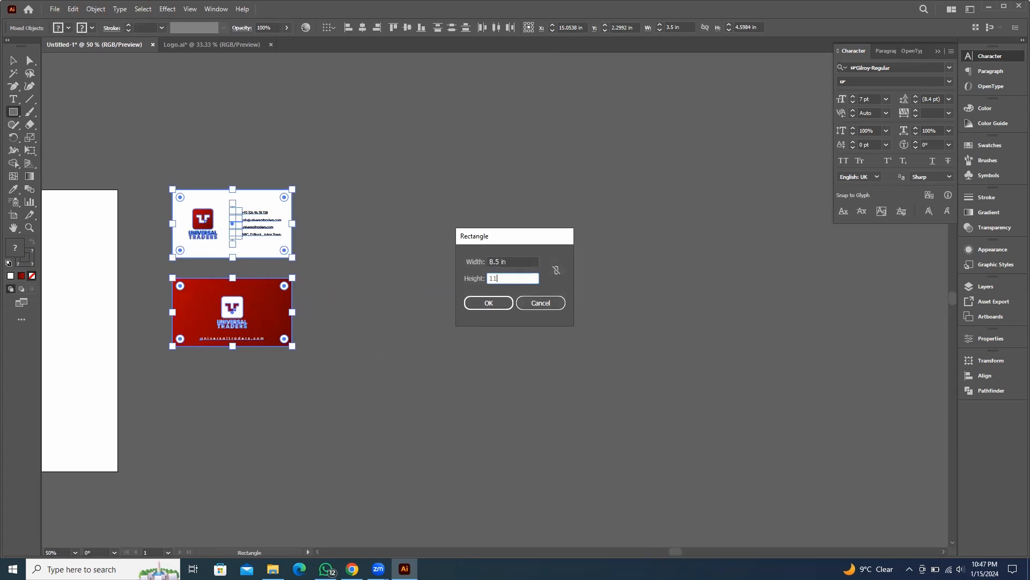
key("Return")
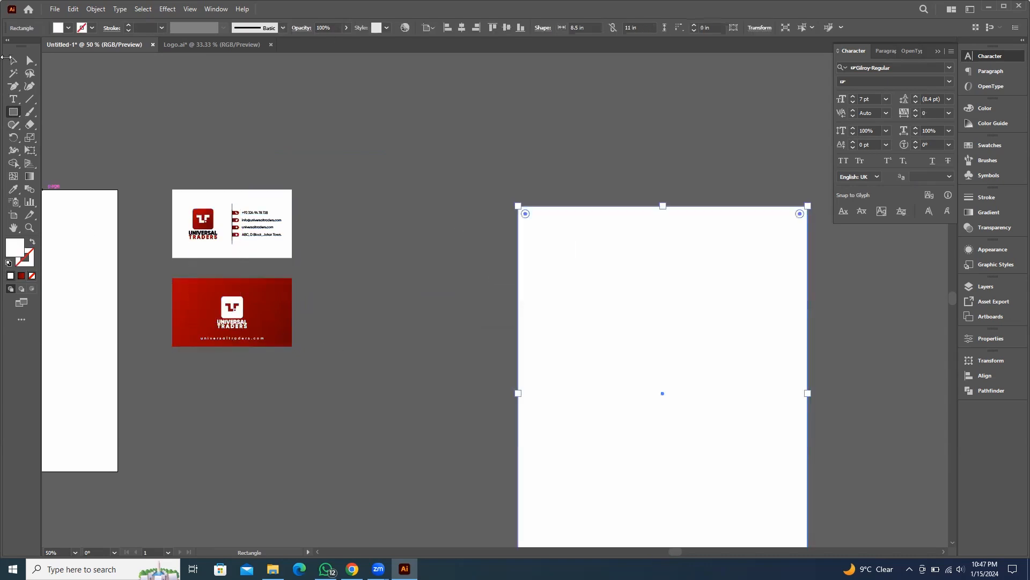
Move the letterhead page closer to the business cards
left_click(13, 60)
left_click(416, 115)
left_click_drag(571, 256, 393, 234)
left_click(656, 263)
key("ctrl+minus")
left_click_drag(680, 260, 669, 147)
scroll(318, 133, "up", 1)
left_click_drag(323, 223, 275, 236)
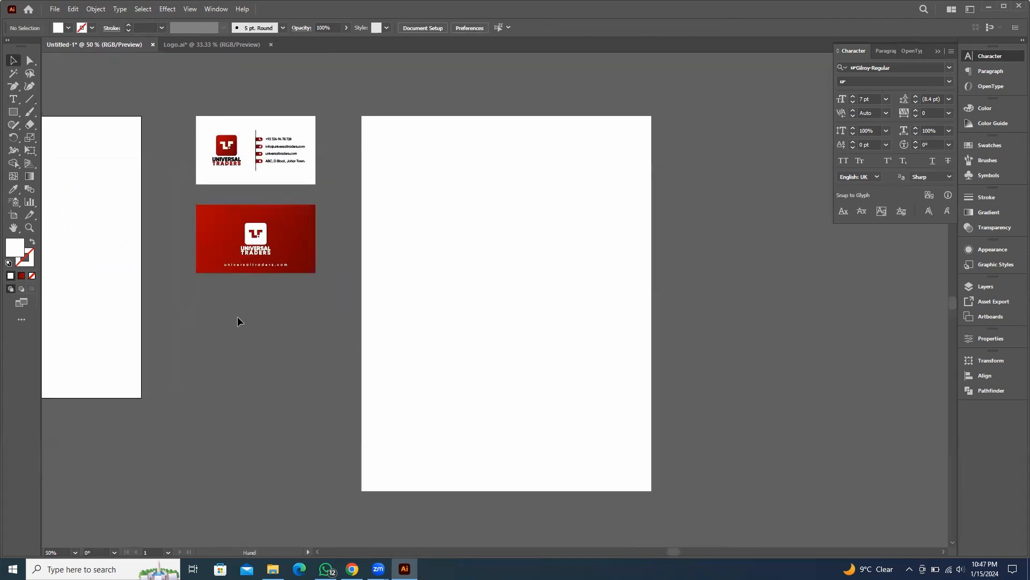
Copy the front-card logo to the top center of the letterhead page and enlarge it
left_click_drag(241, 150, 508, 144)
left_click(603, 170, "shift")
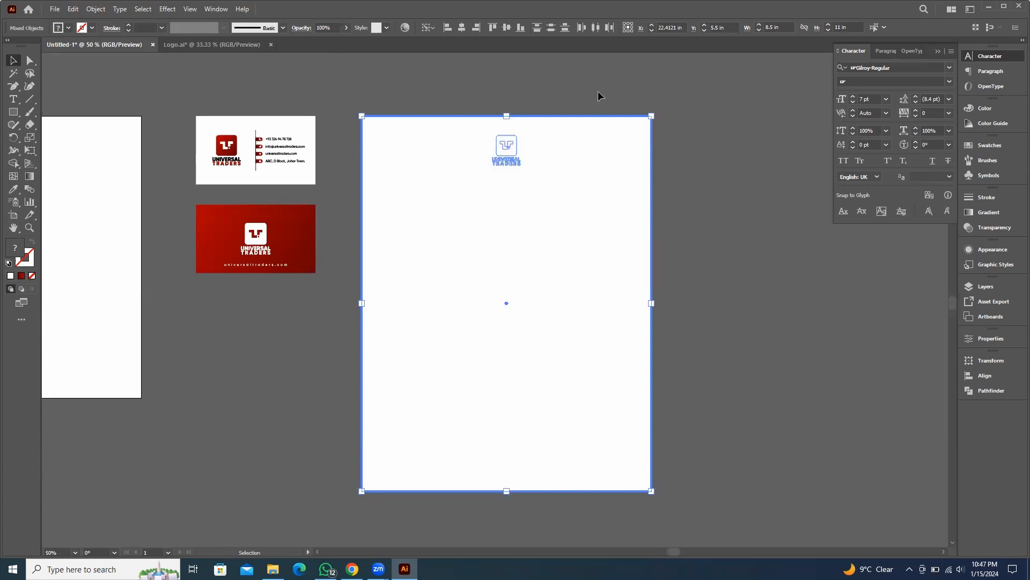
left_click(605, 183, "shift")
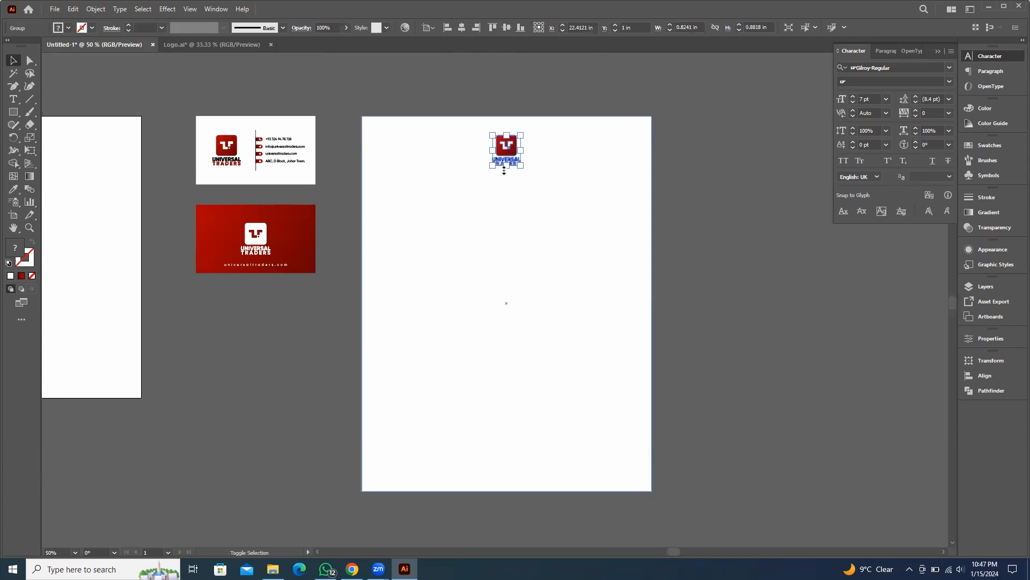
left_click_drag(507, 165, 507, 189)
left_click(745, 217)
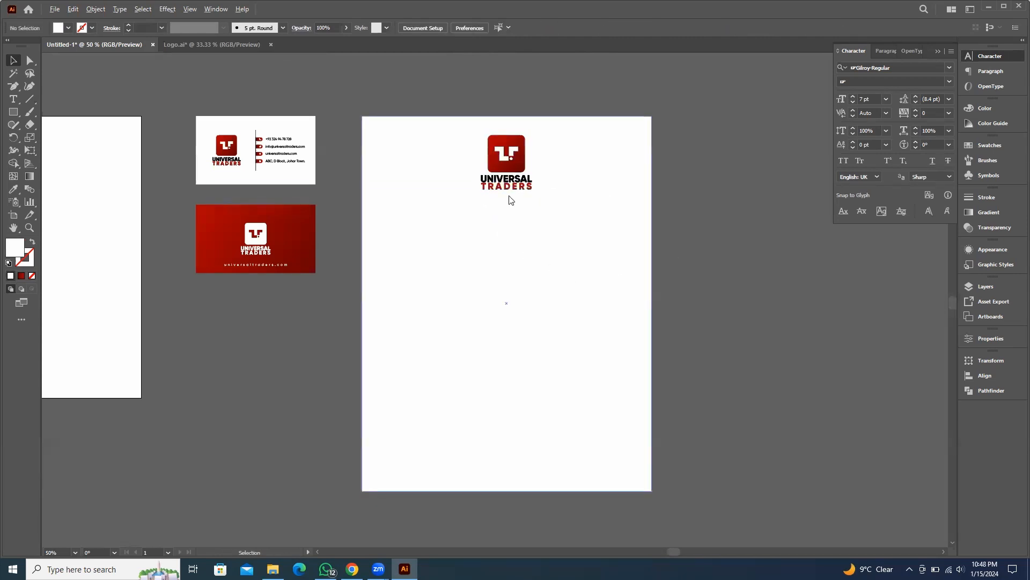
Scale the letterhead logo down slightly
scroll(509, 199, "up", 2)
left_click(520, 116)
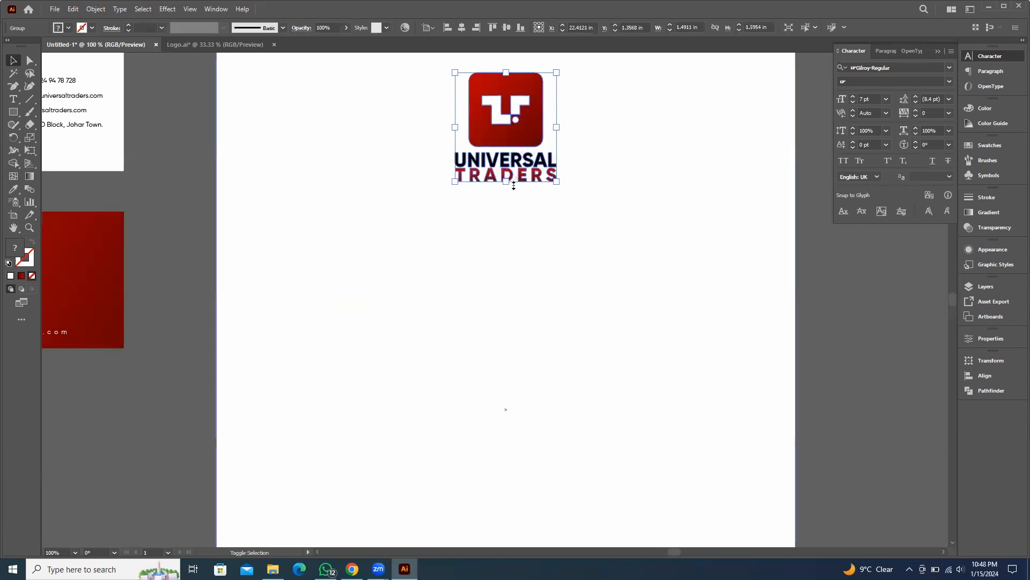
left_click_drag(509, 183, 509, 173)
scroll(651, 229, "down", 3)
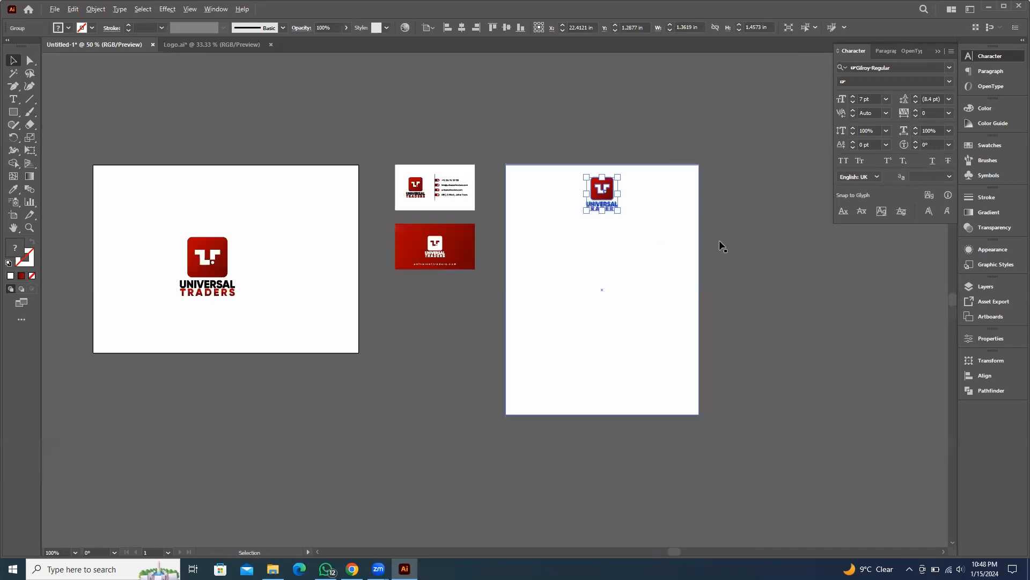
left_click_drag(864, 244, 698, 220)
left_click(690, 221)
Add a three-line recipient block below the logo with placeholder company, recipient name and address lines
scroll(460, 292, "down", 1)
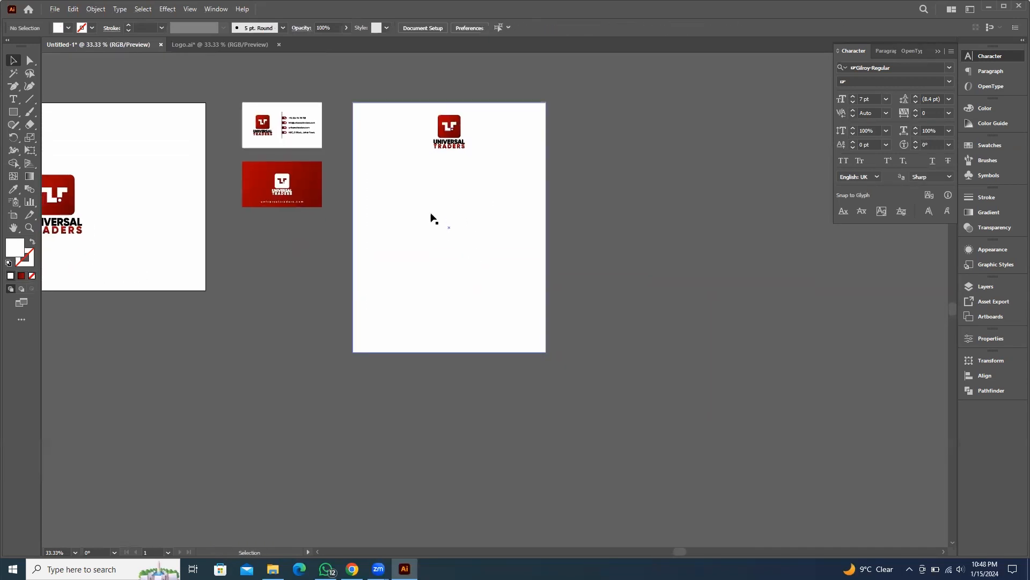
scroll(432, 218, "up", 2)
left_click_drag(512, 221, 533, 278)
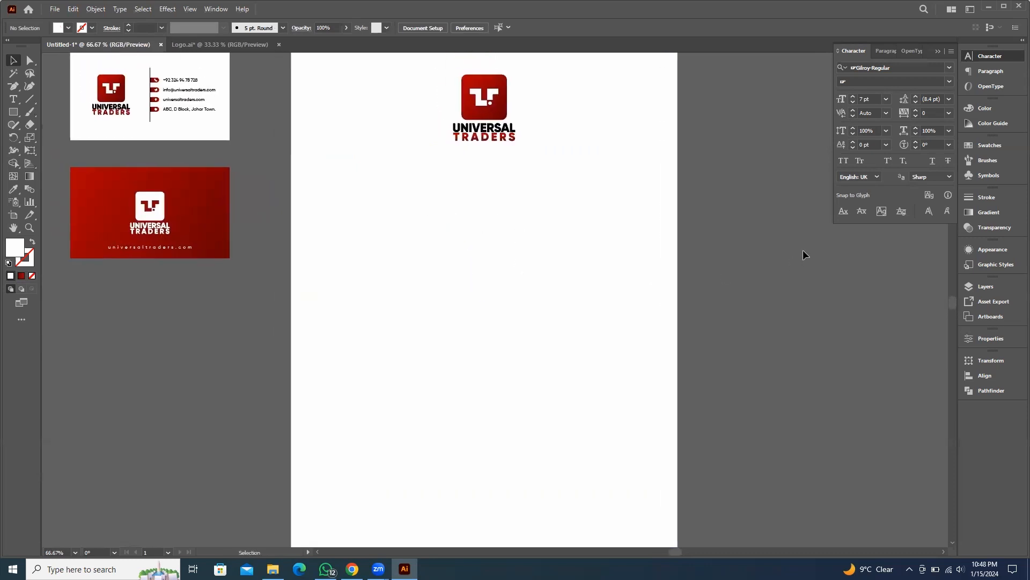
left_click_drag(171, 366, 204, 381)
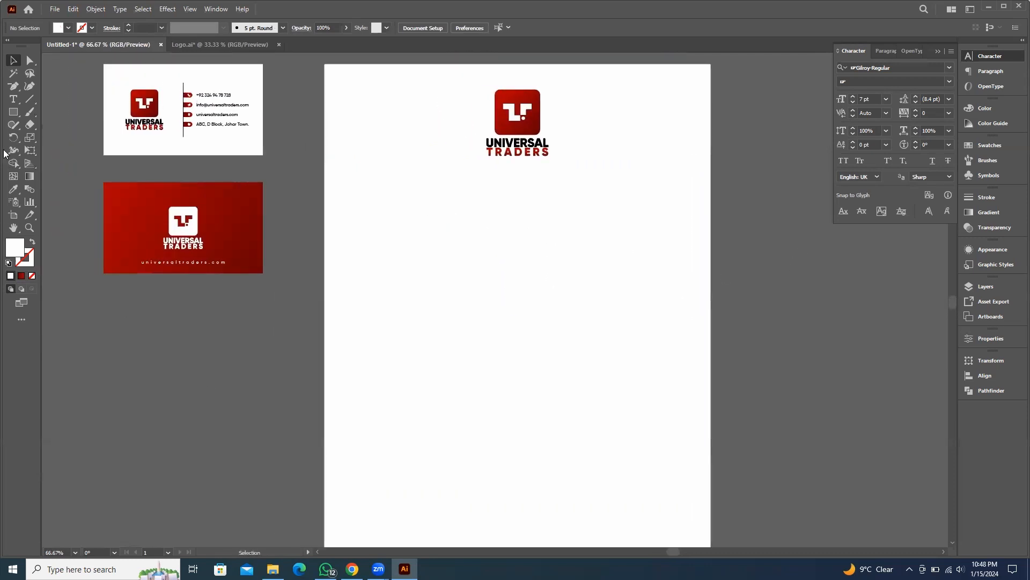
left_click(14, 99)
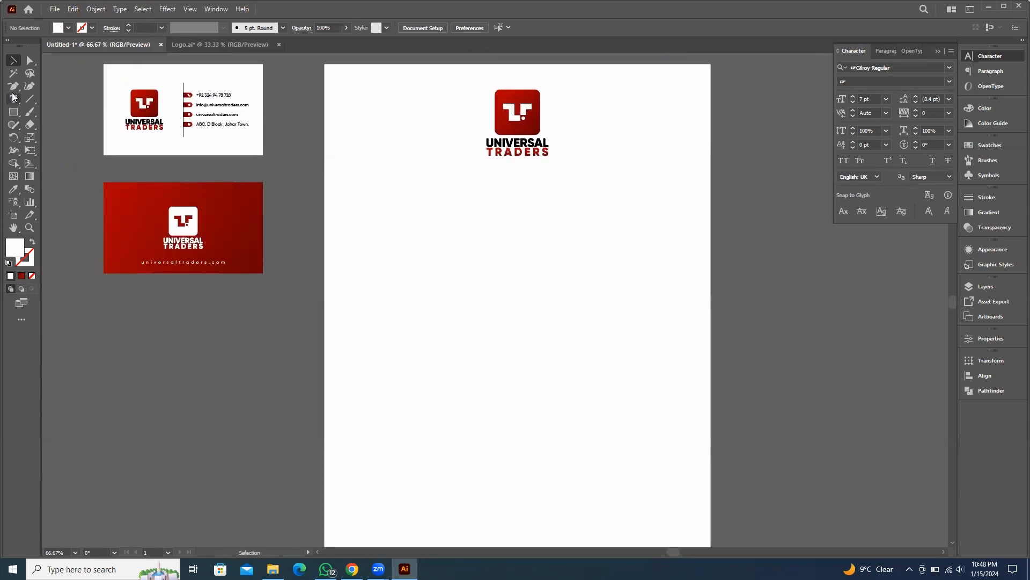
left_click(366, 189)
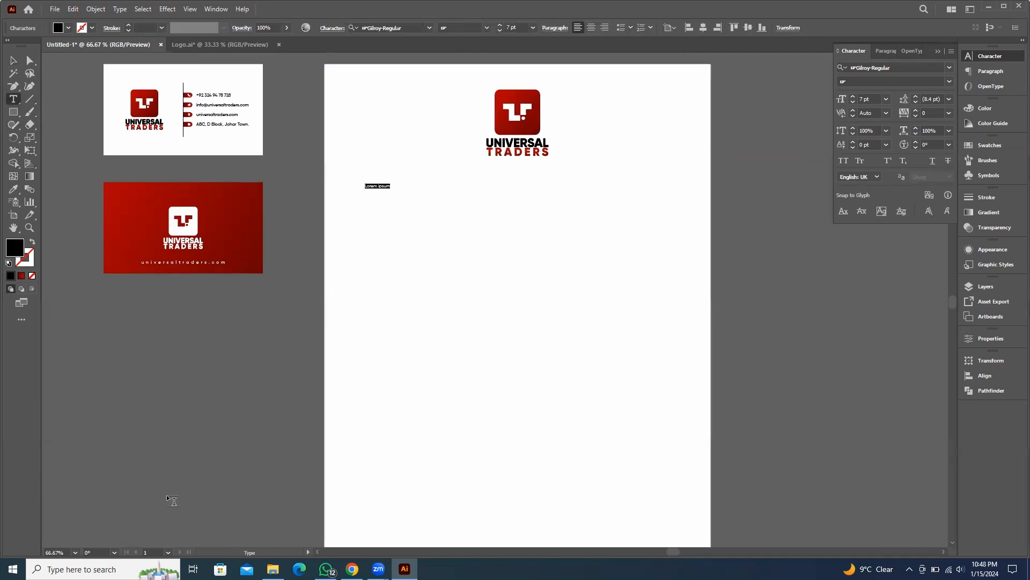
type("4")
key("Escape")
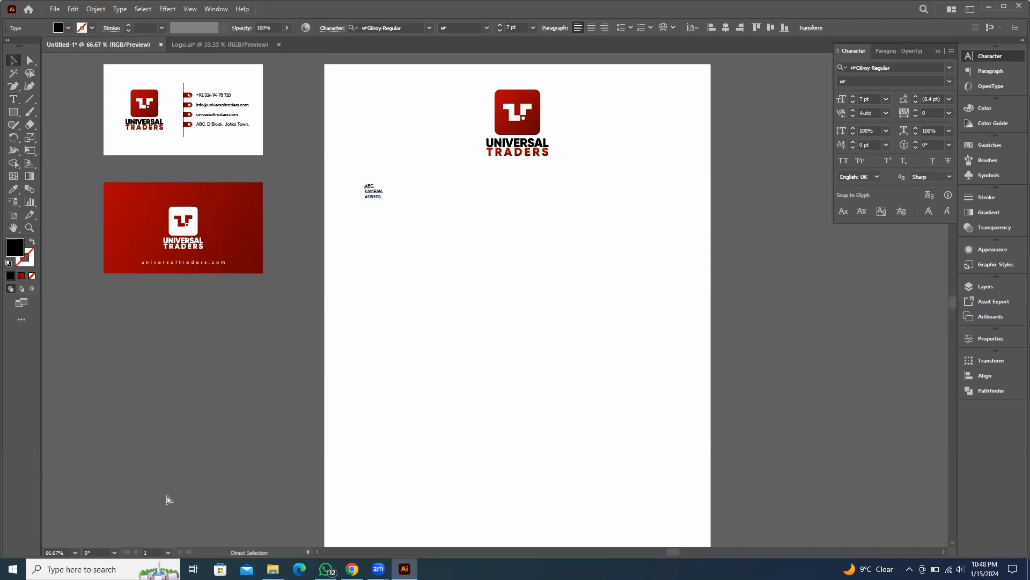
Set the recipient block's font size to 11 pt
scroll(371, 172, "up", 3)
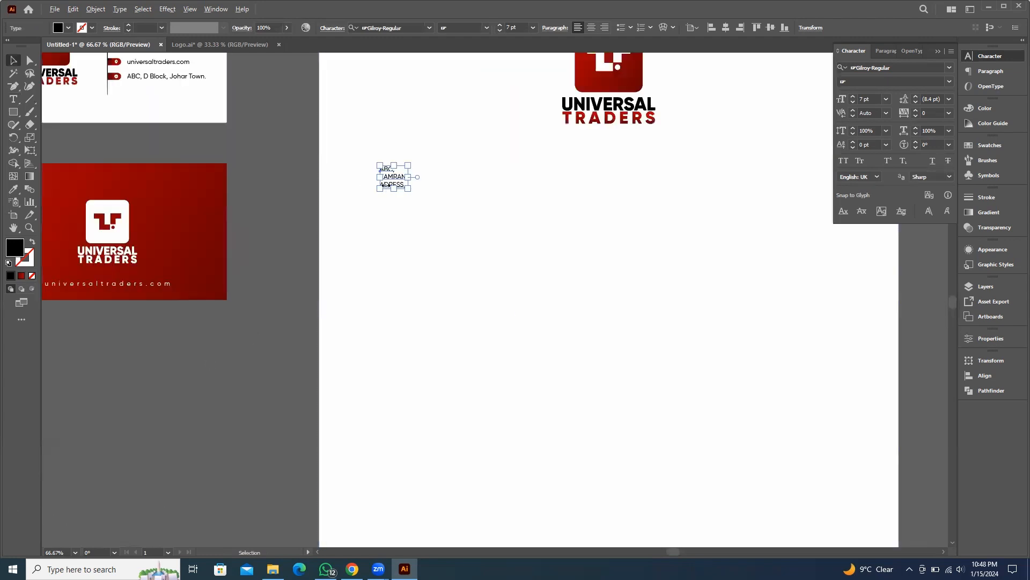
left_click(534, 27)
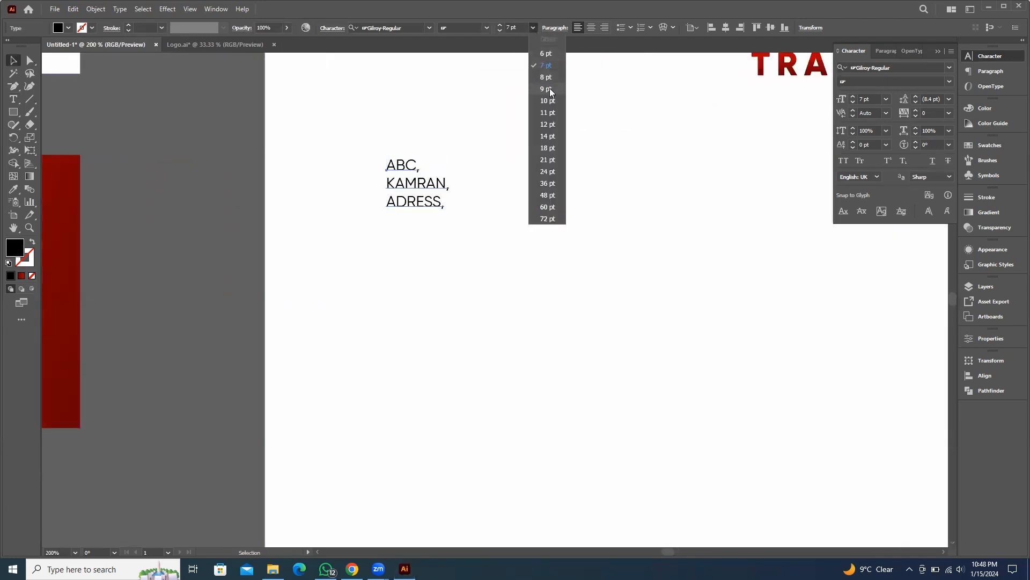
left_click(553, 115)
Correct the spelling of the last line to ADDRESS
scroll(479, 209, "down", 2)
left_click_drag(520, 216, 481, 155)
left_click(261, 298)
left_click(410, 155)
double_click(406, 146)
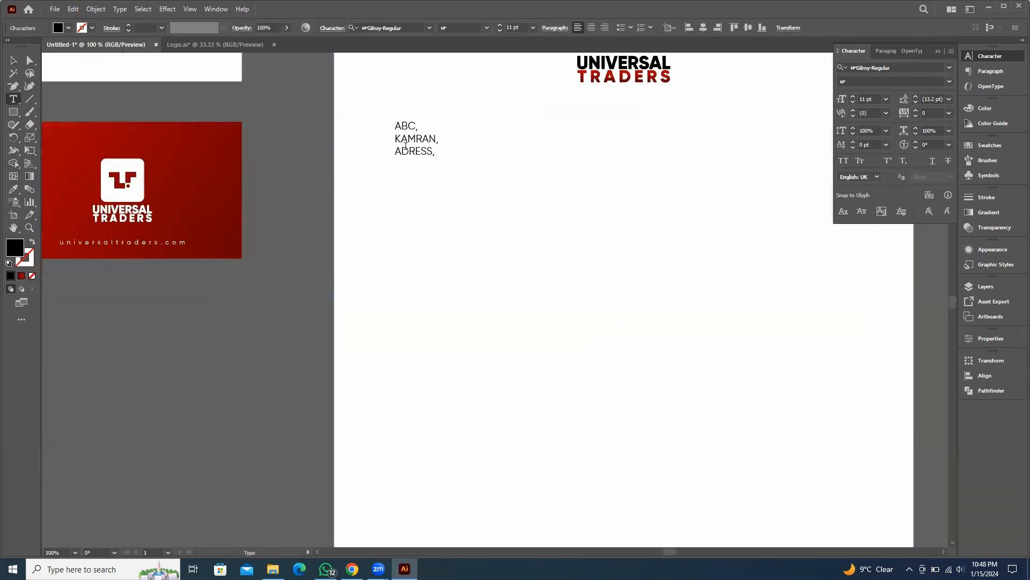
type("D")
key("Escape")
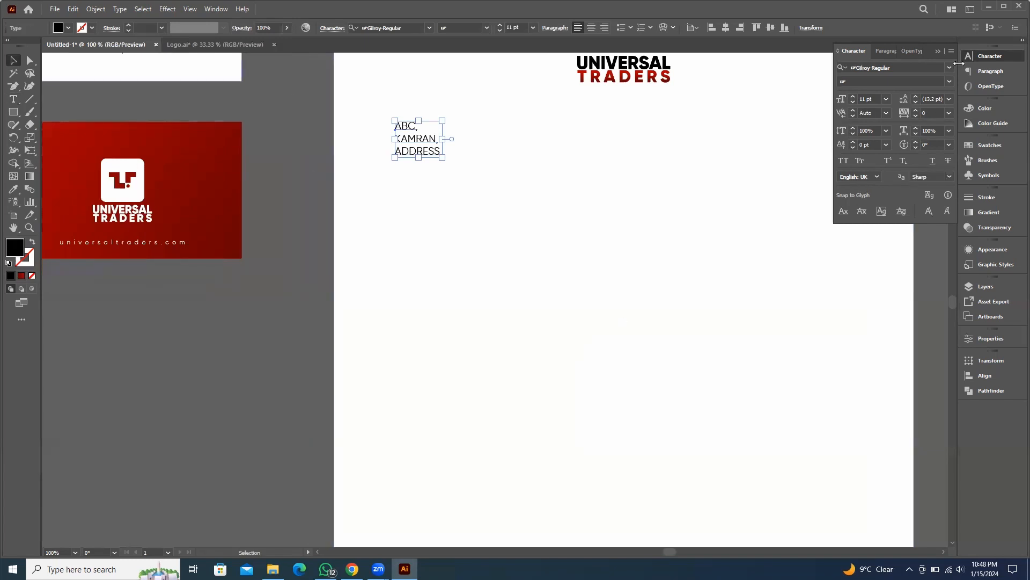
Duplicate the recipient block below itself and replace its text with Dear Sir/Ma'am
left_click_drag(410, 177, 421, 199)
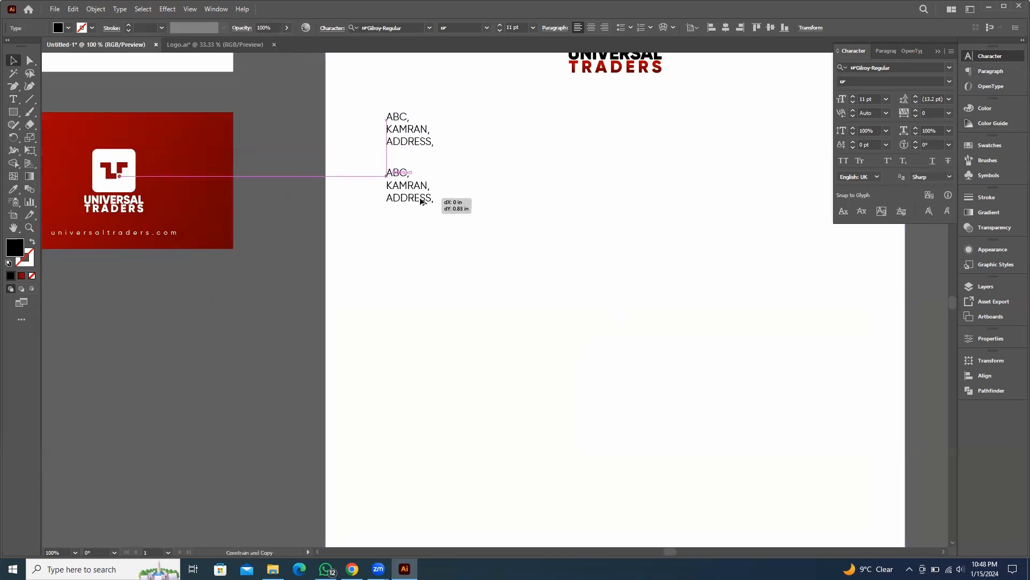
double_click(421, 194)
key("ctrl+a")
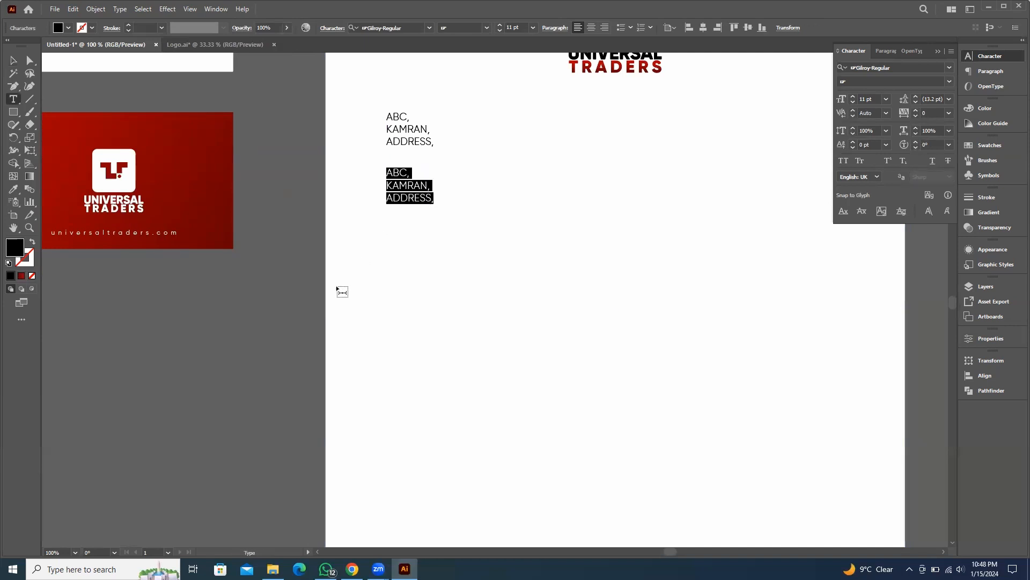
type("Dear Sir/Ma’am")
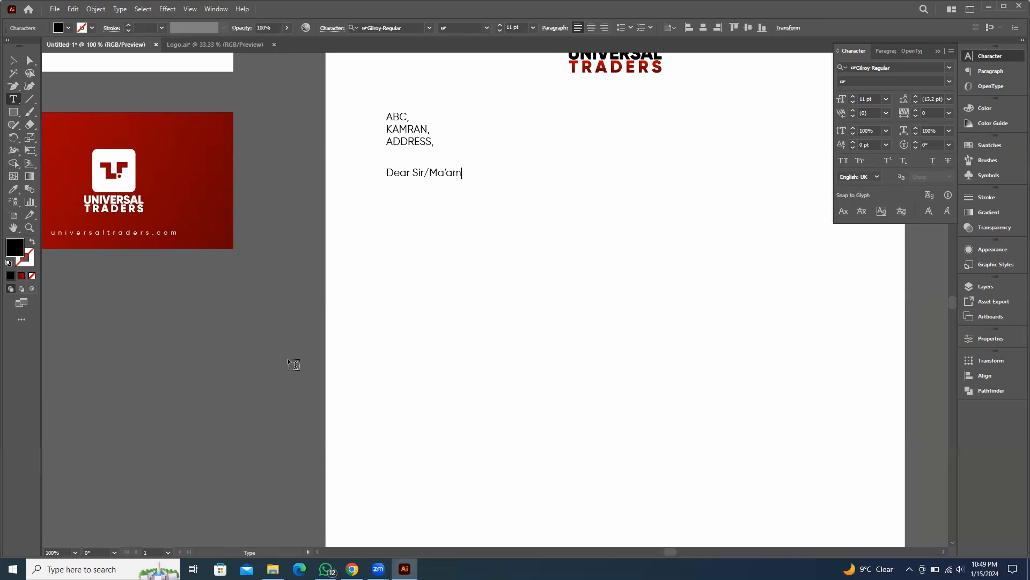
Duplicate the recipient block and place the copy above the original, leaving space before the salutation
key("Escape")
key("ctrl+minus")
key("ctrl+minus")
key("ctrl+minus")
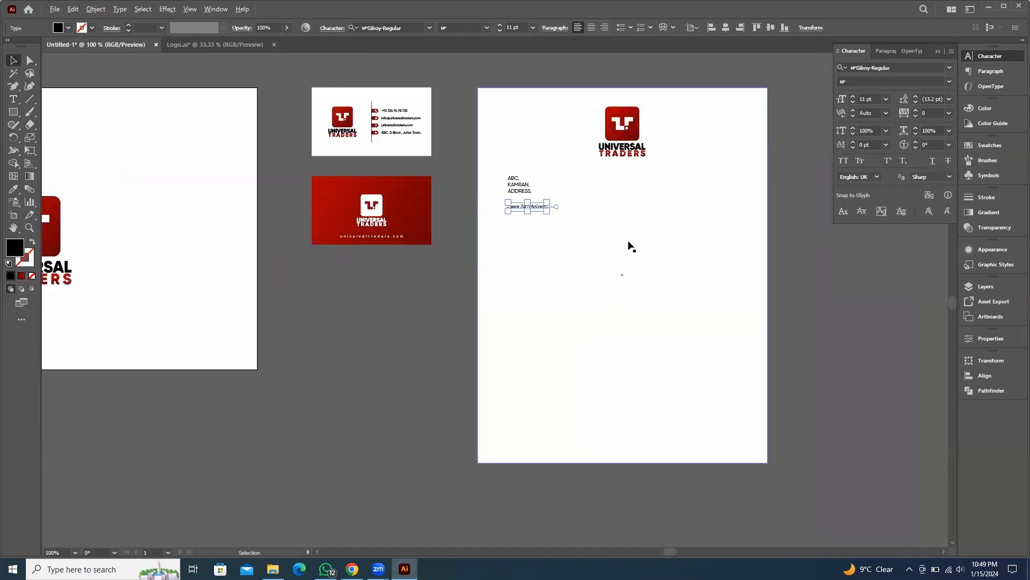
left_click(713, 214)
scroll(436, 172, "up", 2)
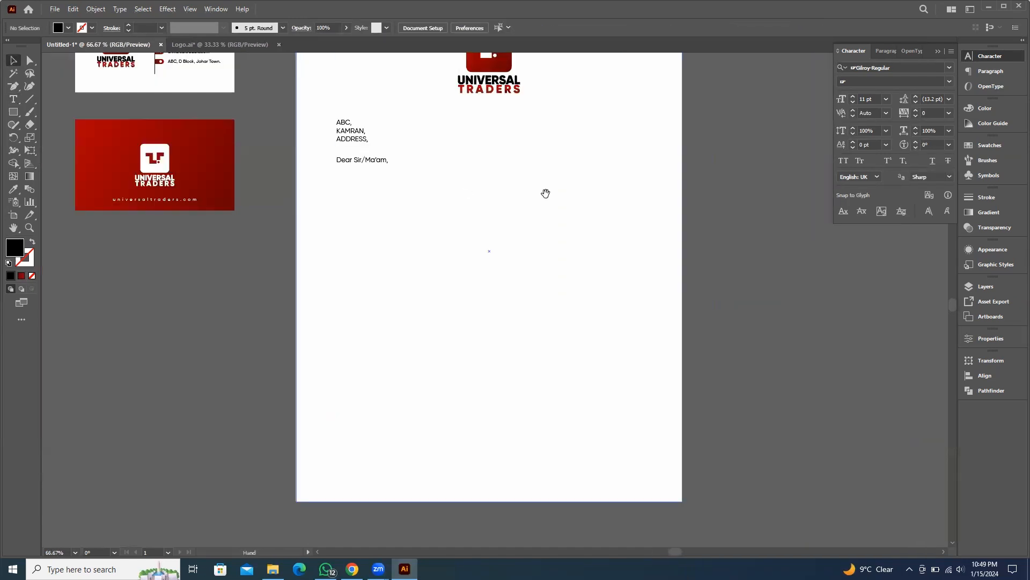
left_click_drag(517, 180, 503, 196)
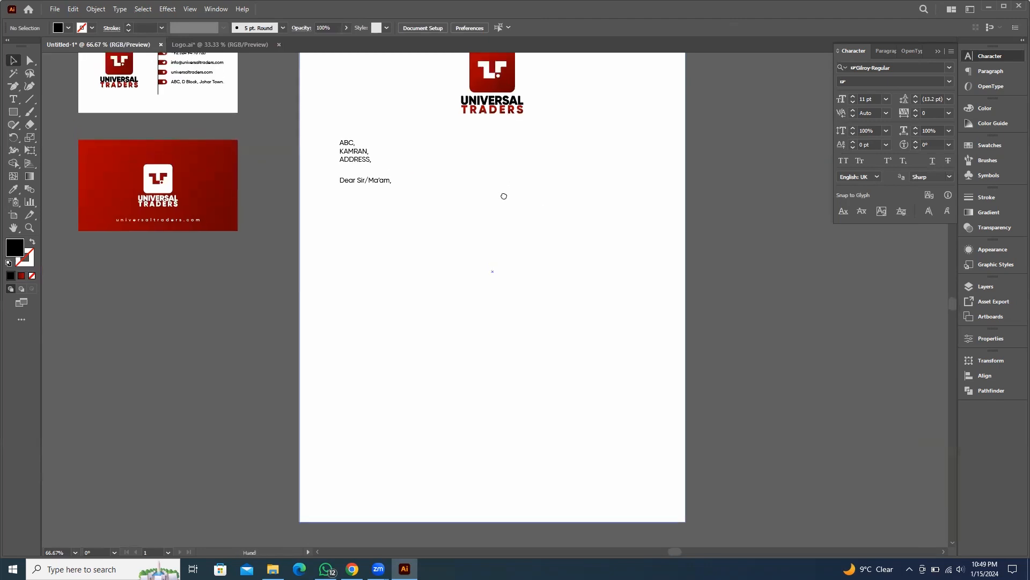
left_click(359, 163)
mouse_move(358, 155)
left_mouse_down()
mouse_move(356, 173)
mouse_move(357, 148)
left_mouse_up()
left_click(313, 200)
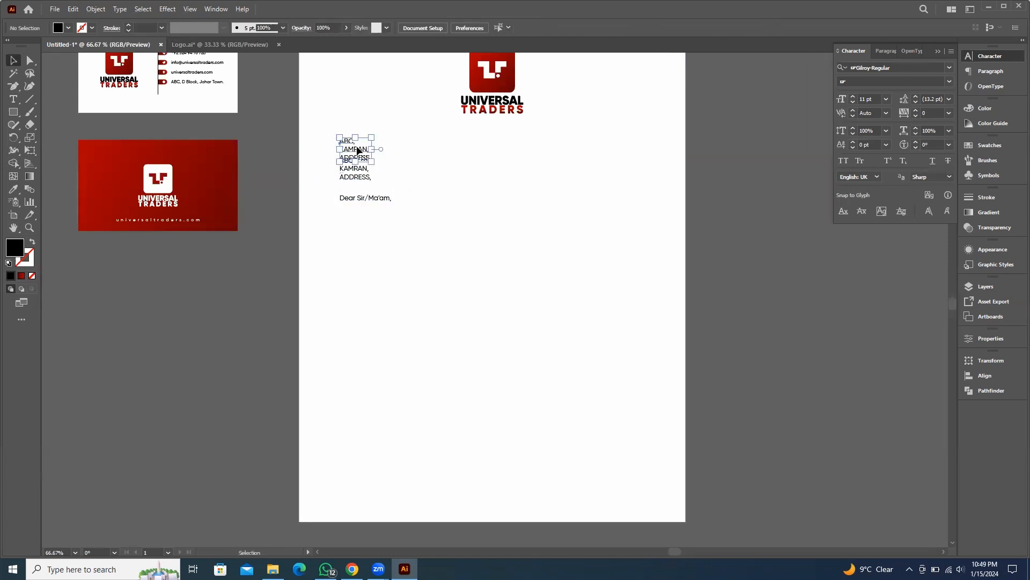
Replace the duplicated block's text with Date:
double_click(357, 143)
key("ctrl+a")
type("da")
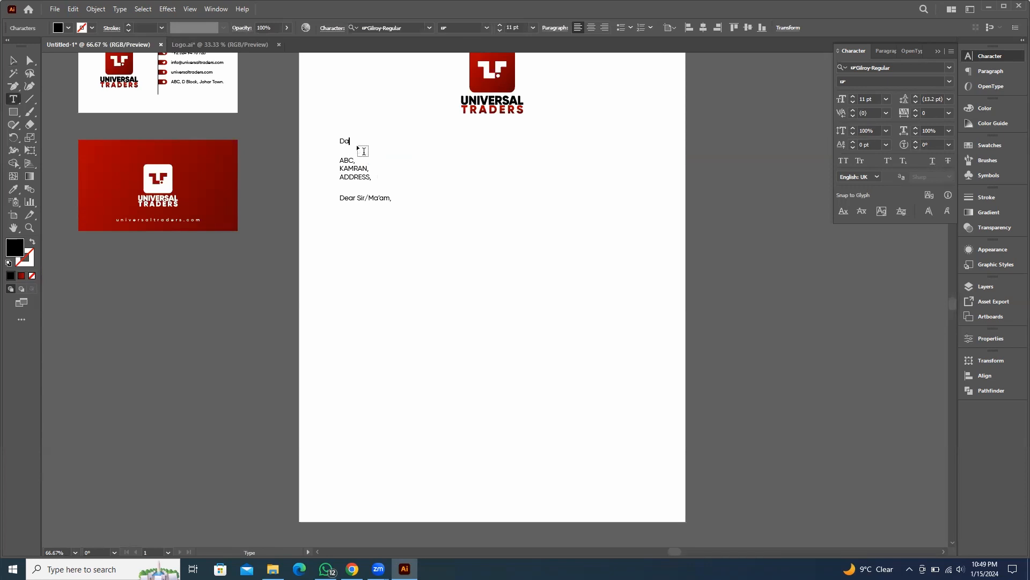
key("Escape")
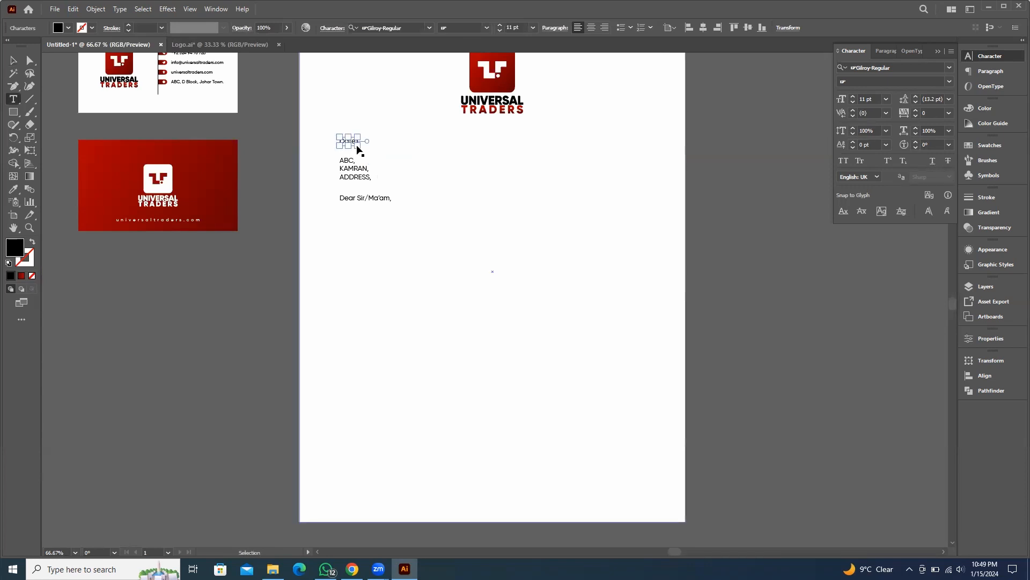
Zoom in and out to examine the date, recipient and salutation lines
scroll(333, 160, "up", 5)
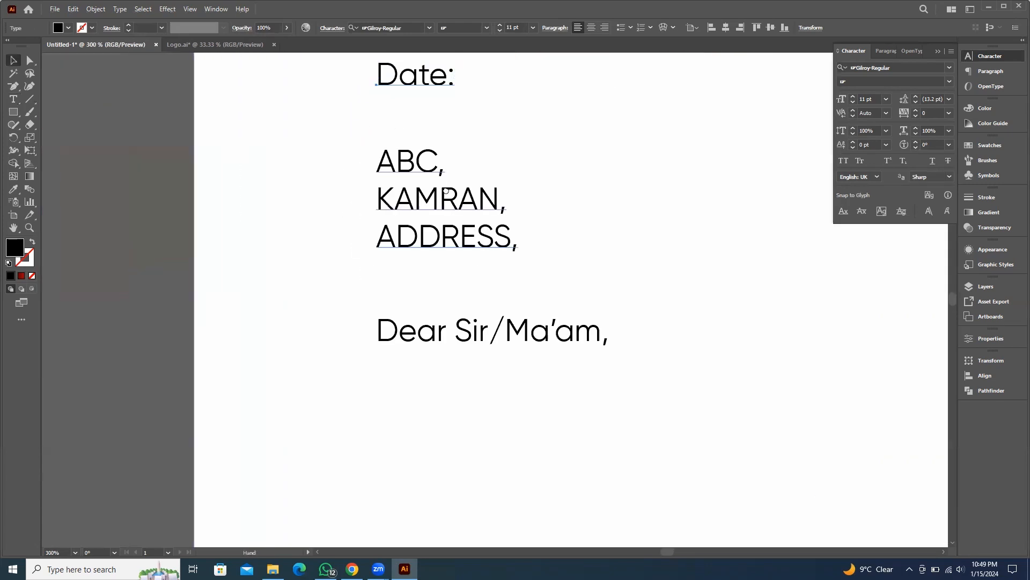
left_click(124, 326)
scroll(340, 276, "down", 3)
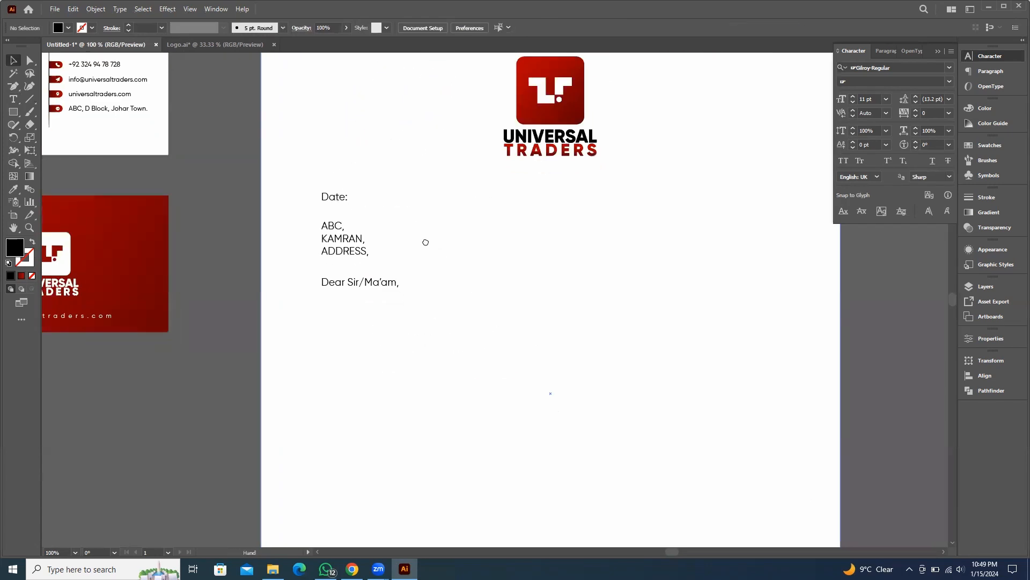
scroll(426, 239, "down", 3)
scroll(375, 195, "down", 4)
scroll(426, 224, "up", 1)
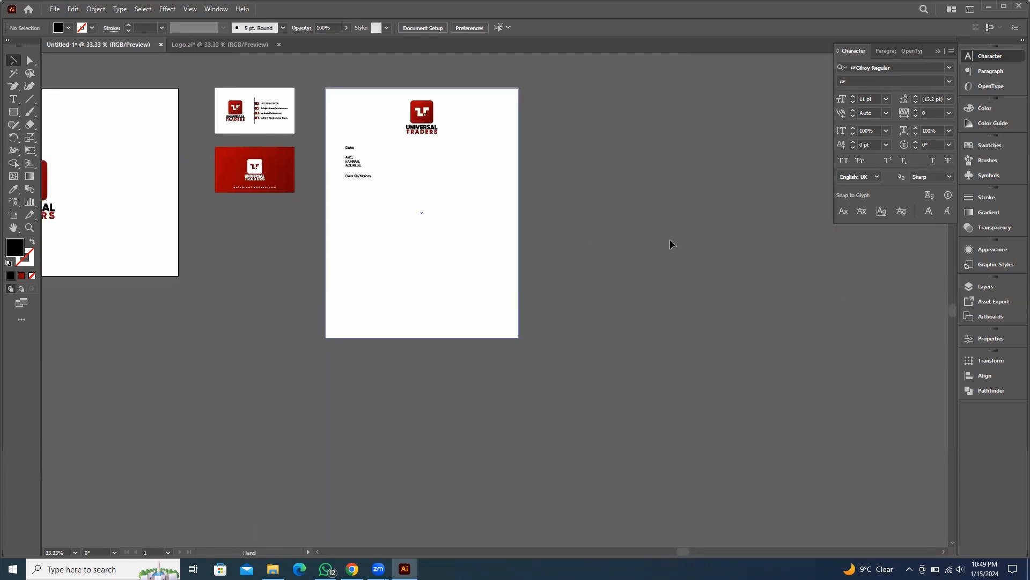
scroll(394, 194, "up", 2)
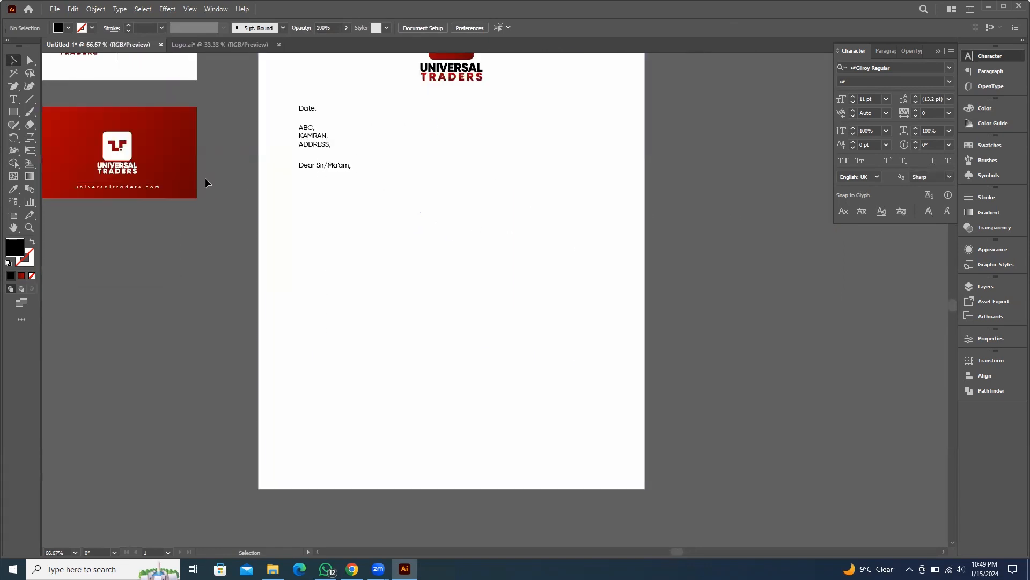
Draw an area text box below the salutation filled with placeholder paragraph text
left_click(15, 99)
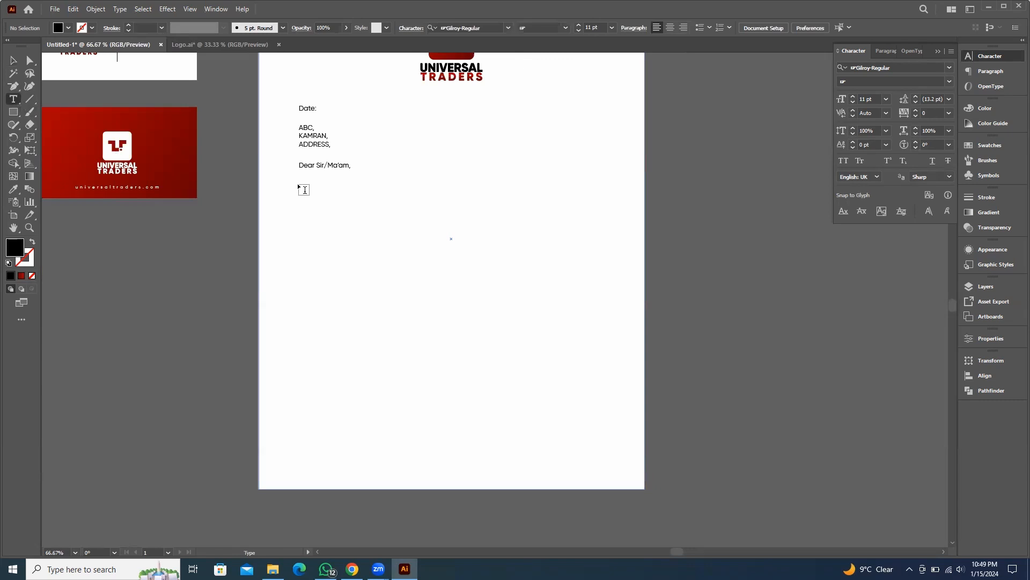
left_click_drag(304, 189, 610, 343)
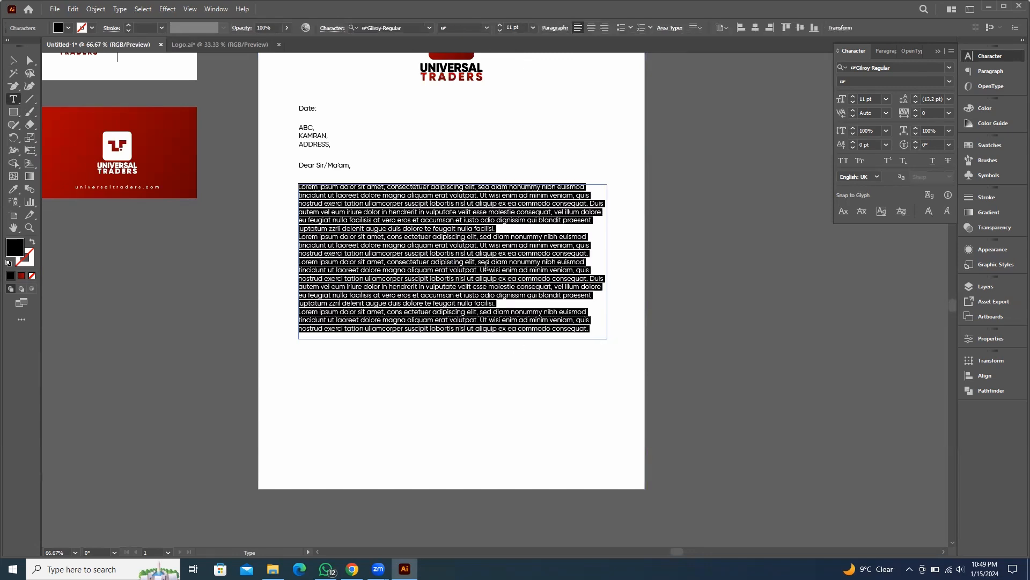
left_click(14, 60)
scroll(435, 342, "up", 1)
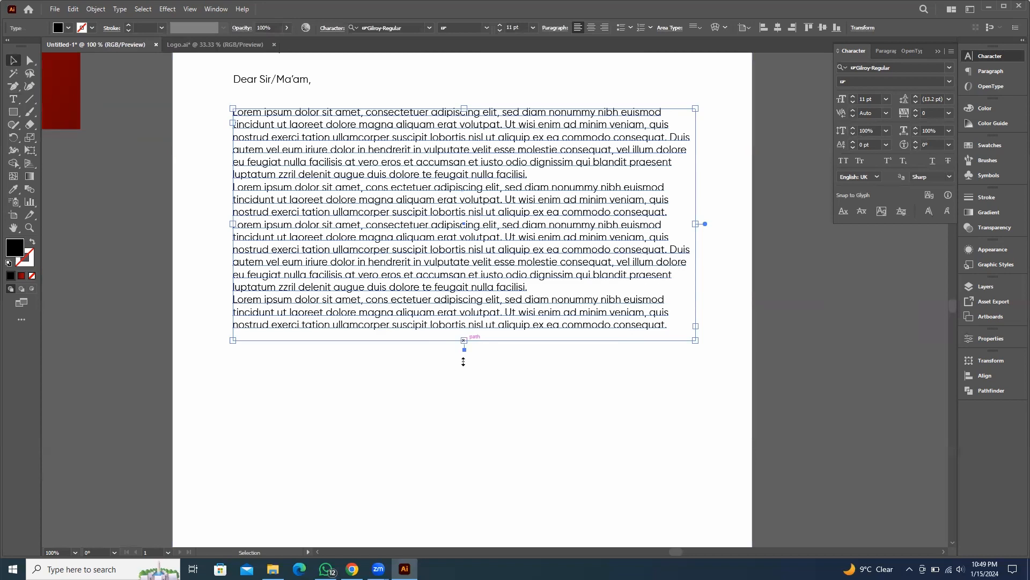
Enlarge the body text box downward and delete its last placeholder paragraph
left_click_drag(463, 362, 464, 408)
double_click(664, 326)
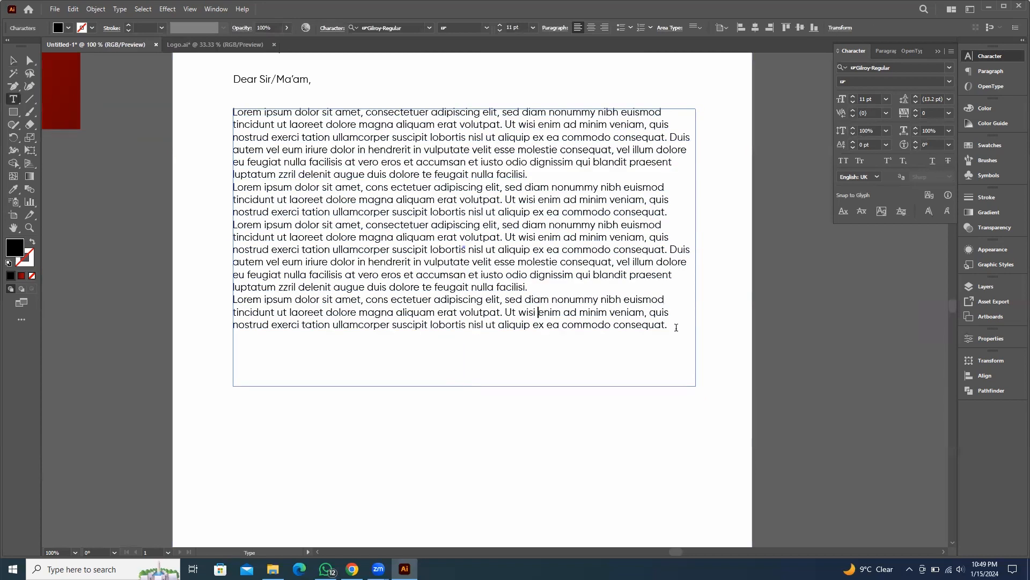
left_click_drag(676, 327, 229, 298)
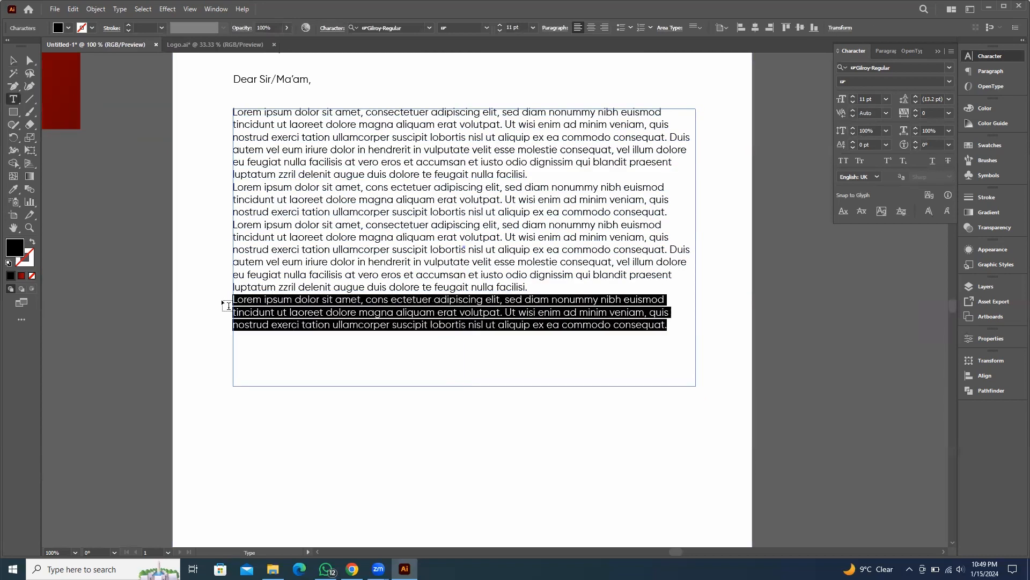
key("BackSpace")
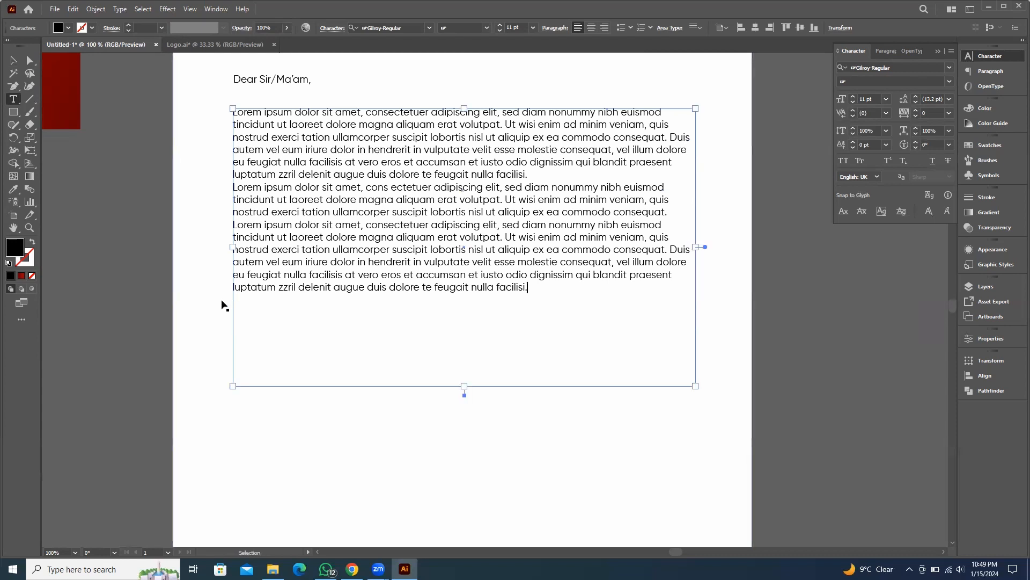
key("Escape")
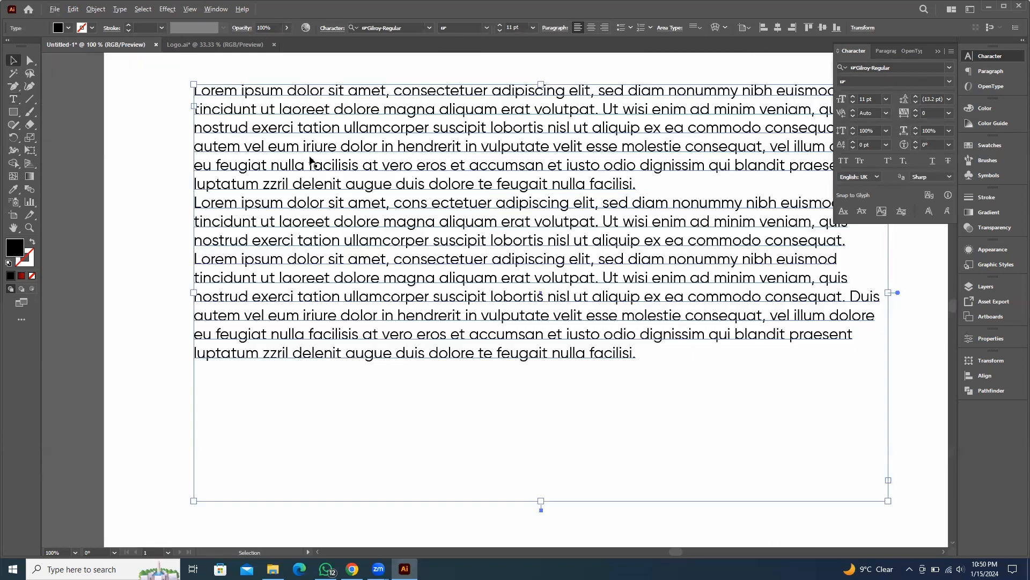
Set the body text's leading to 20 pt
scroll(310, 156, "up", 1)
scroll(311, 329, "up", 1)
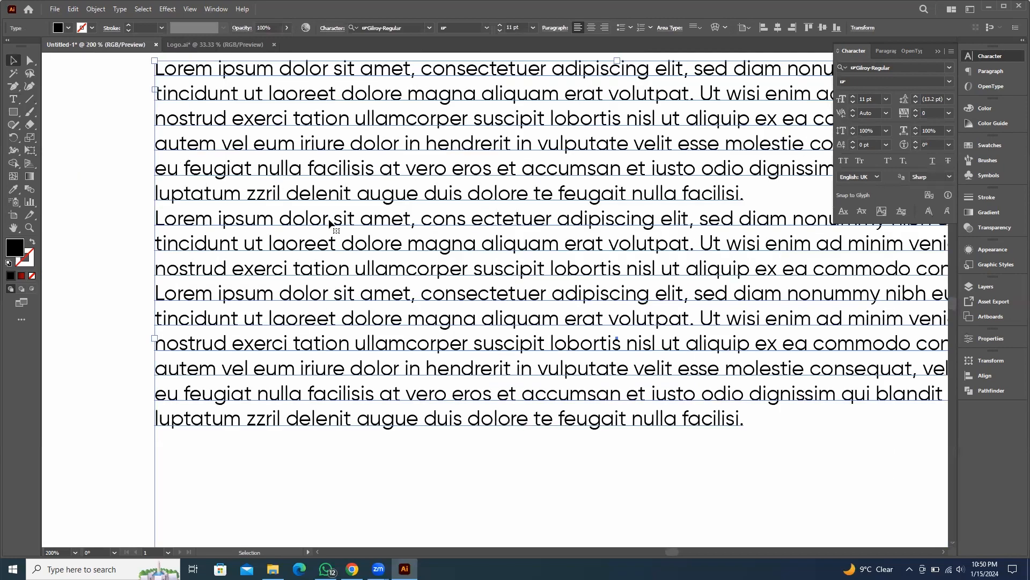
scroll(700, 220, "down", 1)
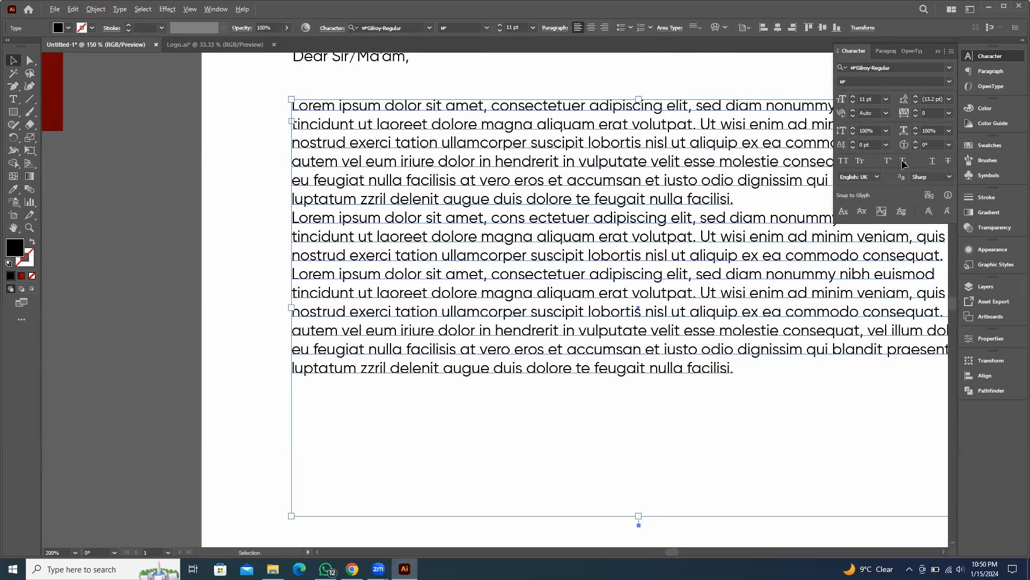
key("ctrl+minus")
key("ctrl+minus")
left_click(916, 97)
left_click(916, 96)
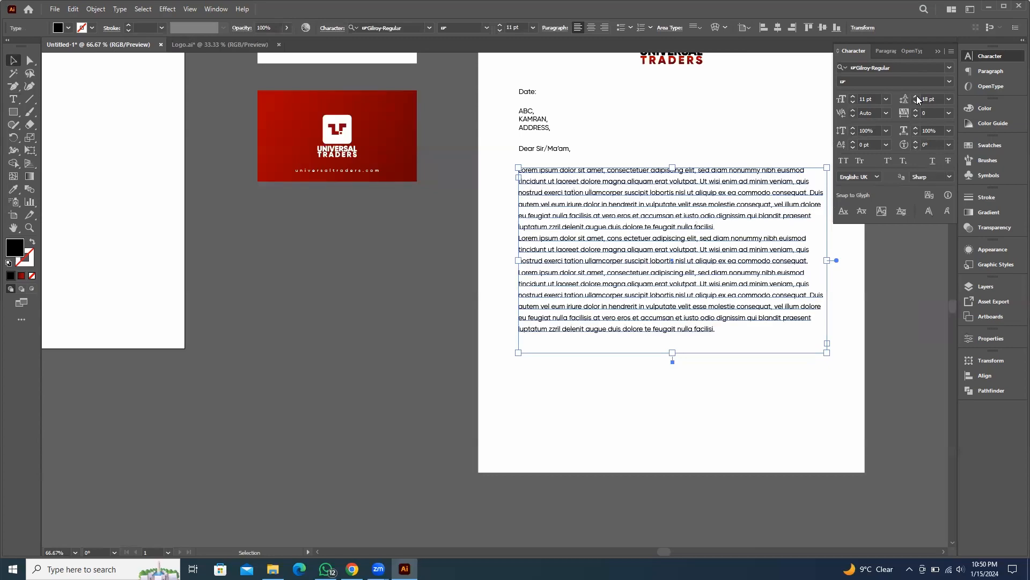
left_click(916, 97)
left_click(916, 97)
left_click_drag(662, 308, 451, 307)
left_click(833, 291)
scroll(375, 173, "up", 2)
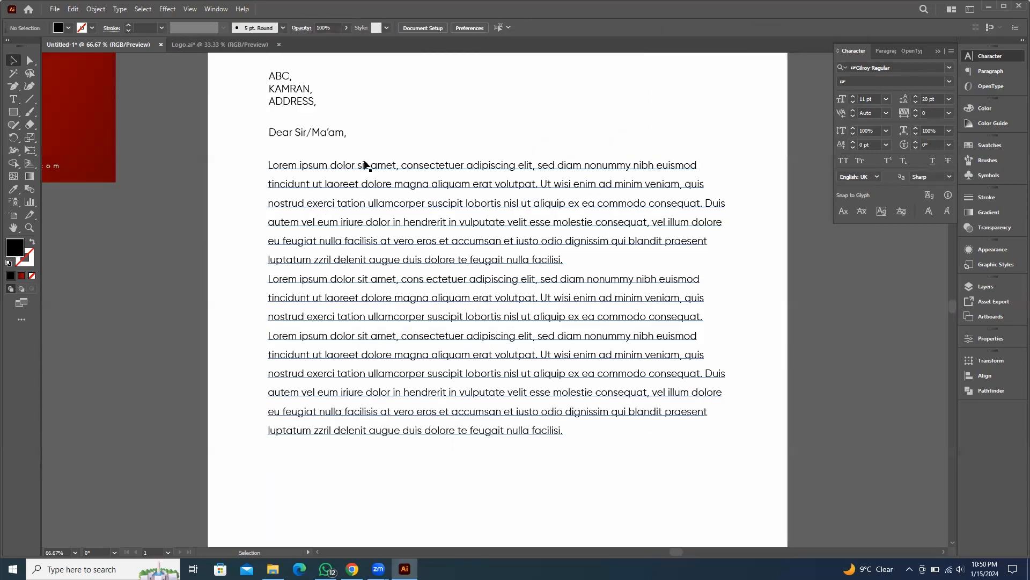
Nudge the body text box slightly upward closer to the salutation
left_click_drag(378, 164, 376, 155)
scroll(232, 152, "up", 1)
scroll(218, 322, "up", 1)
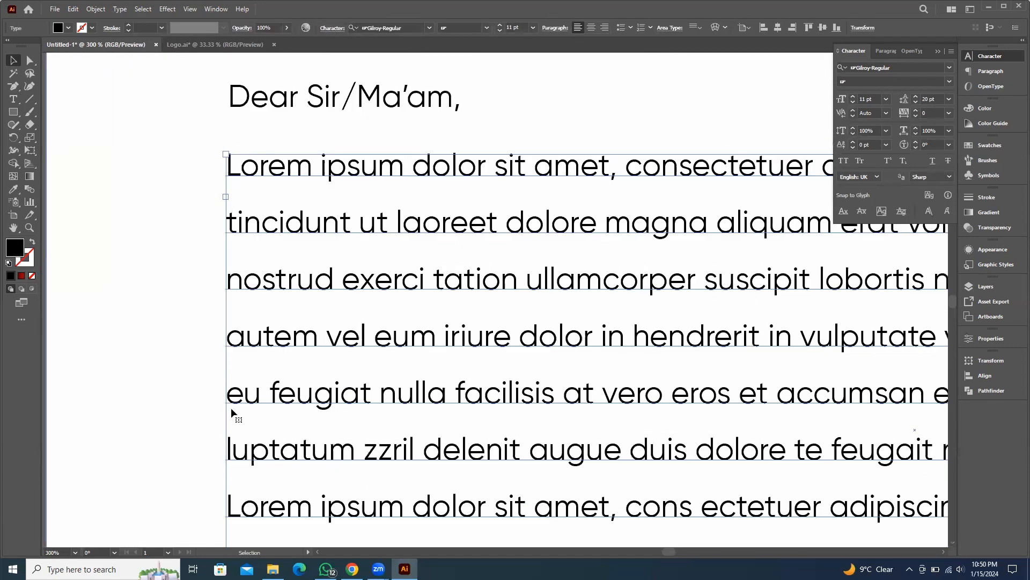
scroll(277, 341, "up", 1)
scroll(276, 341, "down", 2)
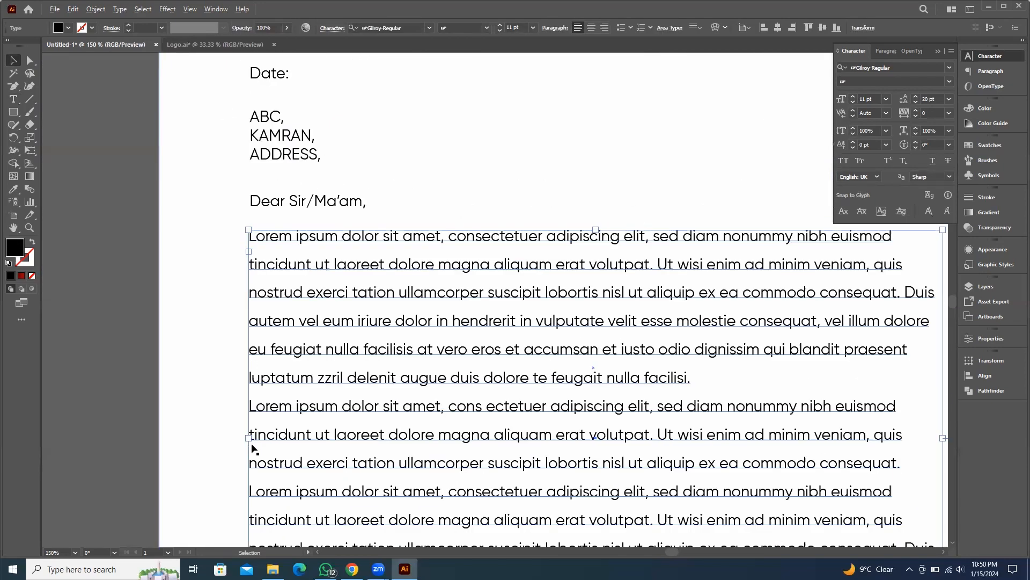
left_click_drag(254, 437, 253, 441)
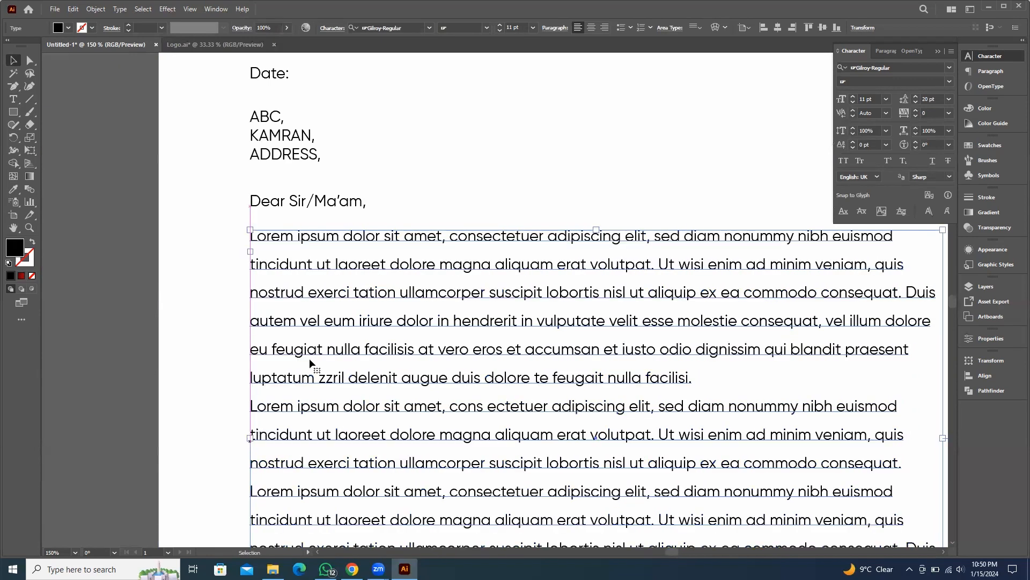
scroll(617, 294, "down", 3)
scroll(543, 302, "up", 1)
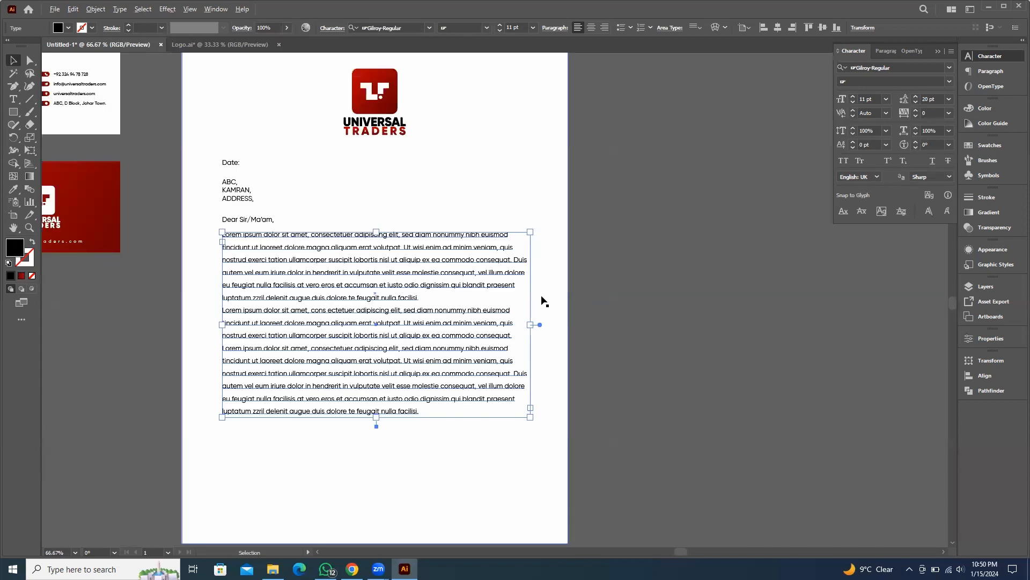
Center the body text box horizontally on the letterhead artboard
left_click(534, 150, "shift")
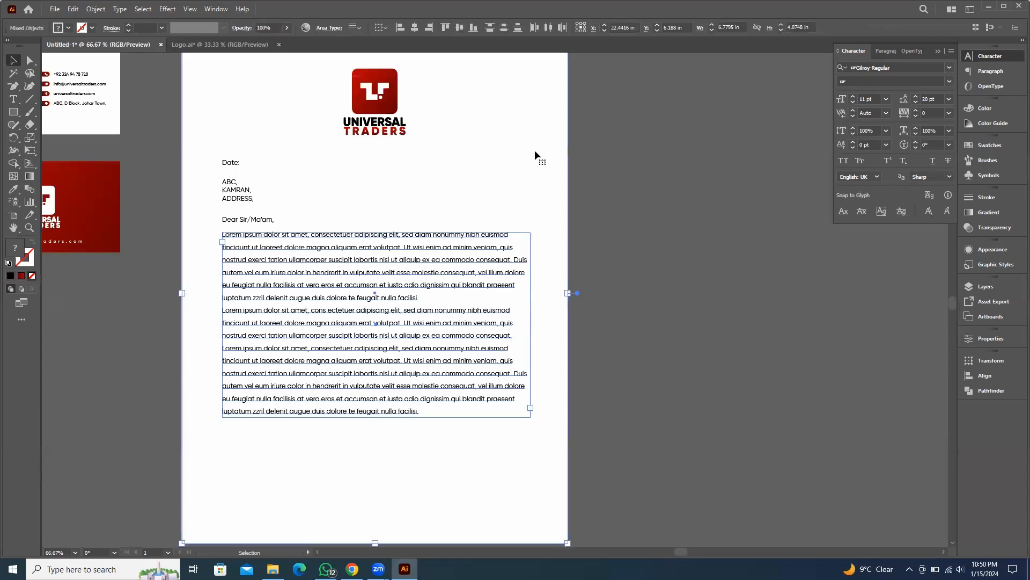
left_click(415, 27)
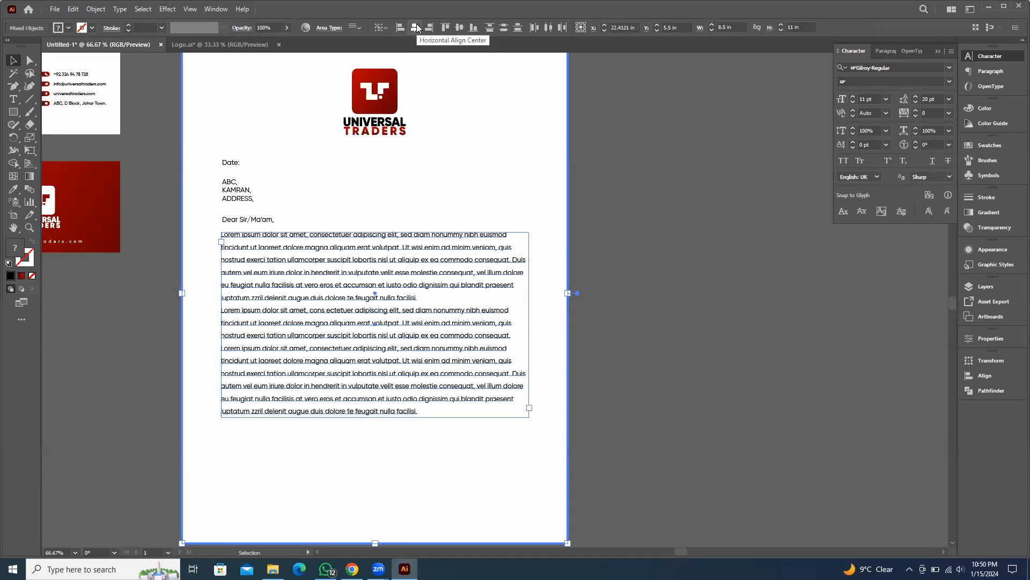
left_click(726, 259)
scroll(197, 227, "up", 2)
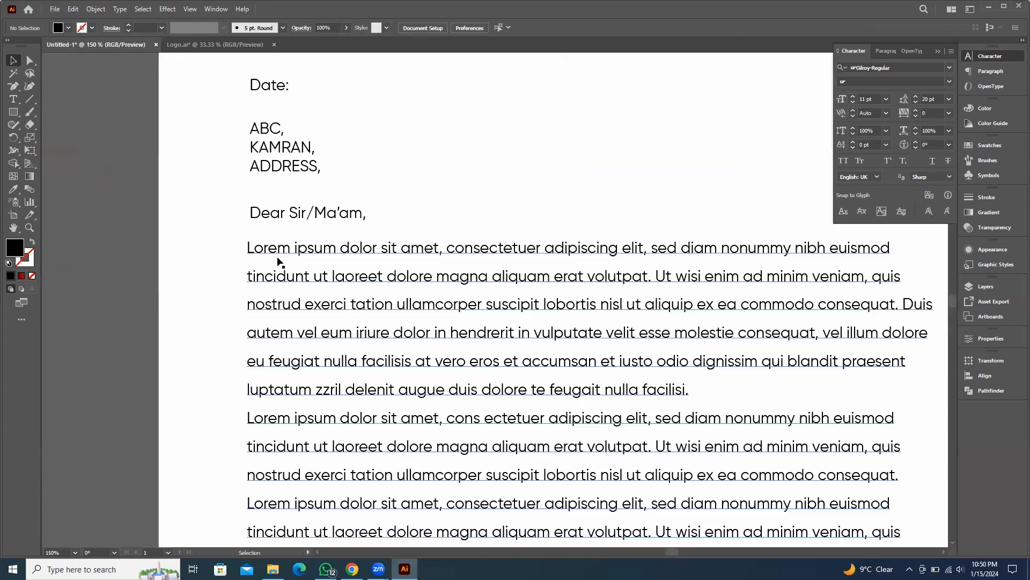
Left-align the date, recipient, salutation and body text blocks with each other
left_click(276, 246)
key("ctrl+a")
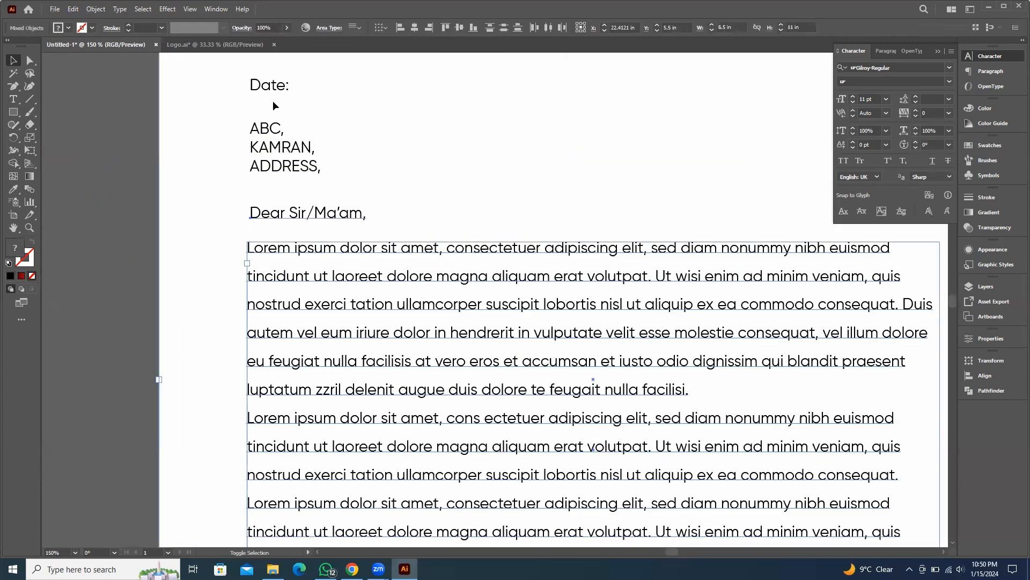
left_click(391, 182, "shift")
left_click(299, 151, "shift")
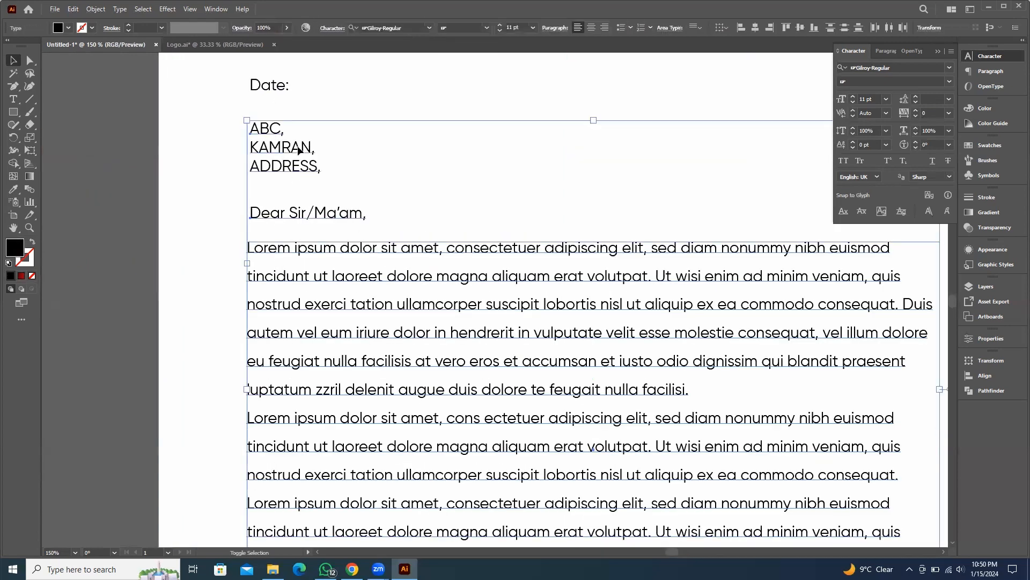
left_click(271, 86, "shift")
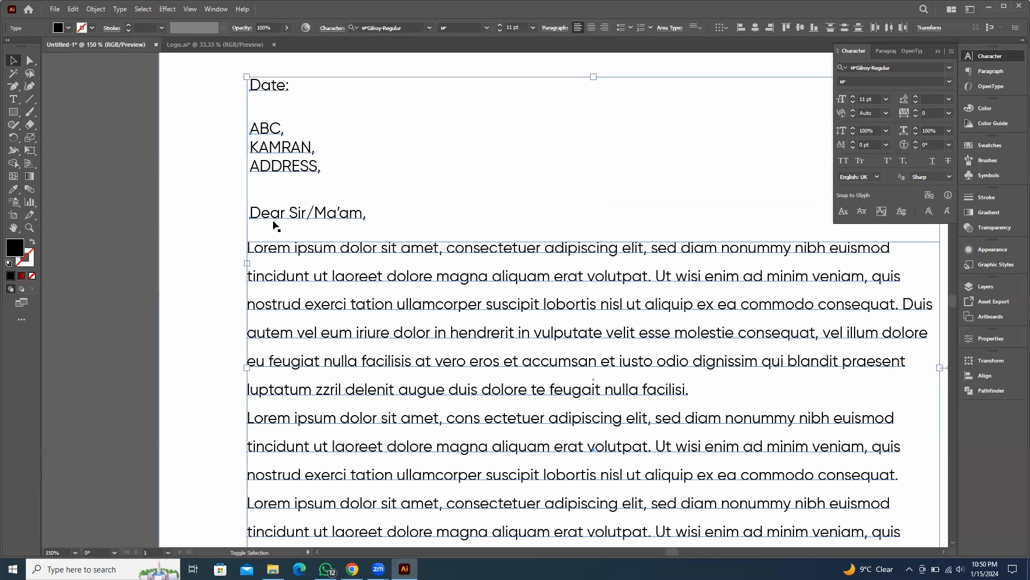
left_click(278, 252)
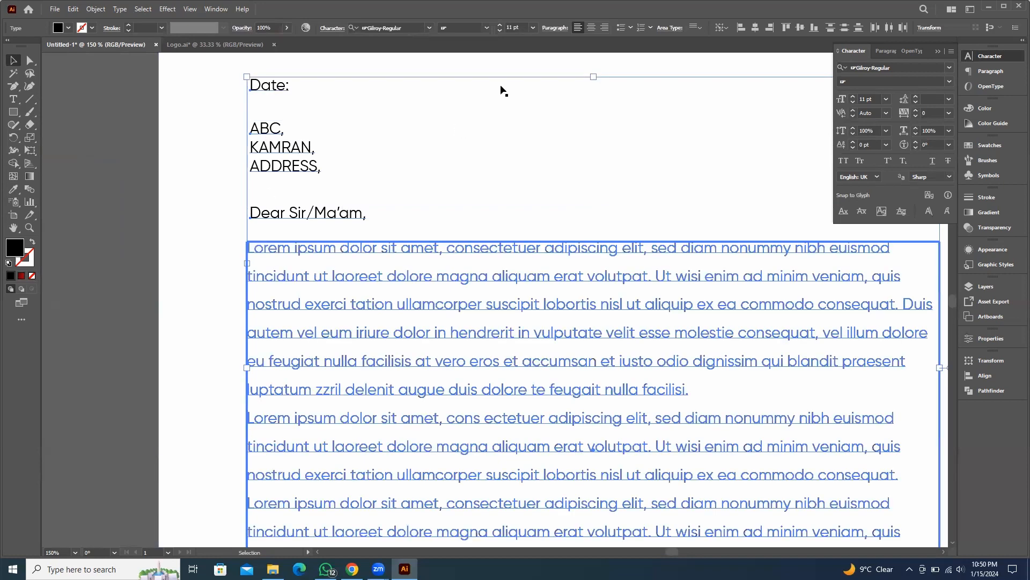
left_click(739, 28)
left_click(99, 220)
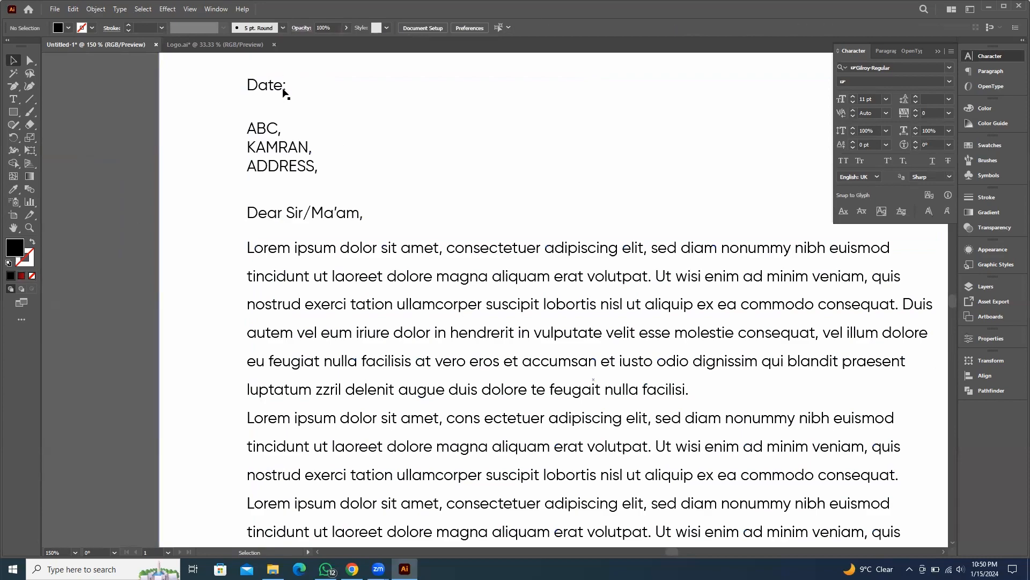
Zoom out to review the complete letterhead layout
scroll(291, 202, "down", 2)
left_click_drag(683, 432, 627, 372)
left_click_drag(482, 245, 502, 228)
scroll(336, 369, "up", 1)
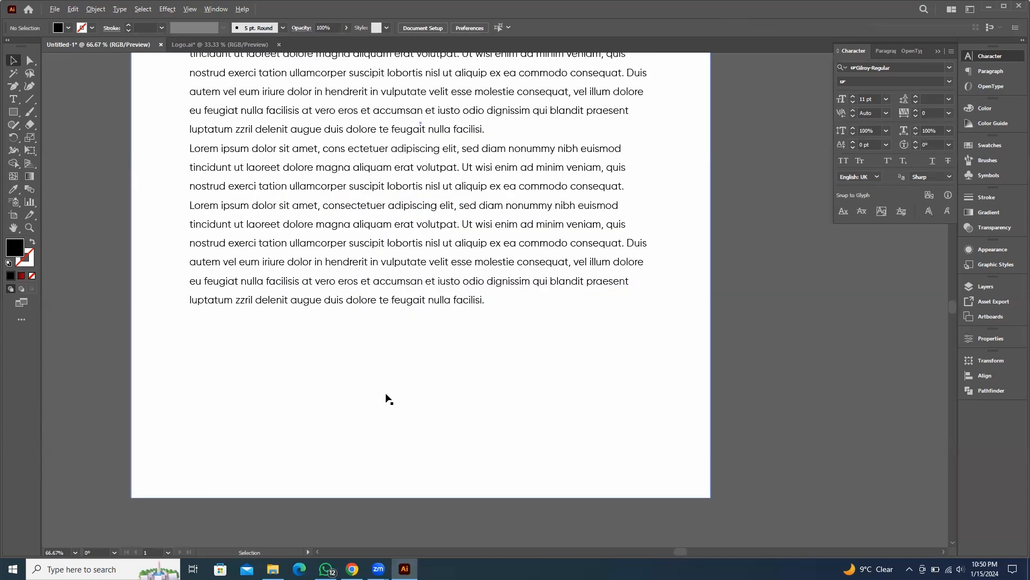
scroll(385, 399, "down", 3)
scroll(536, 355, "down", 2)
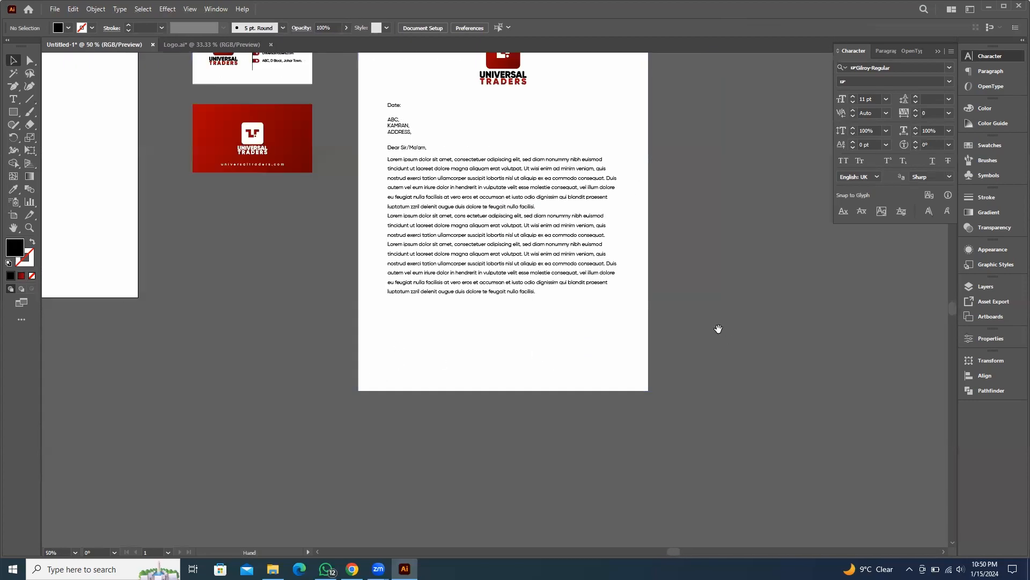
Duplicate the card's red gradient background onto the letterhead's bottom edge and shrink its height to about 0.2 in
left_click_drag(720, 329, 680, 333)
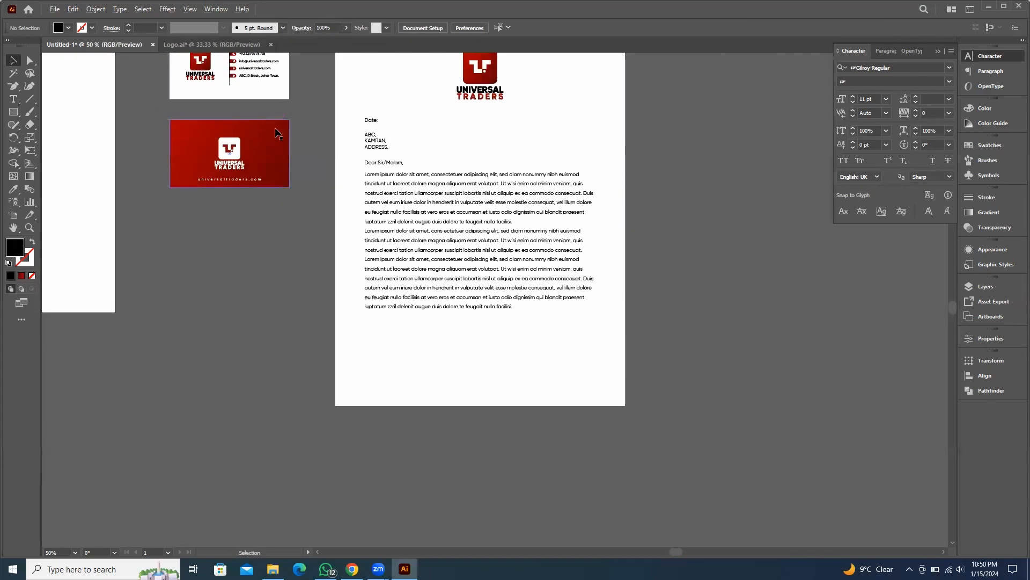
left_click_drag(275, 134, 442, 414)
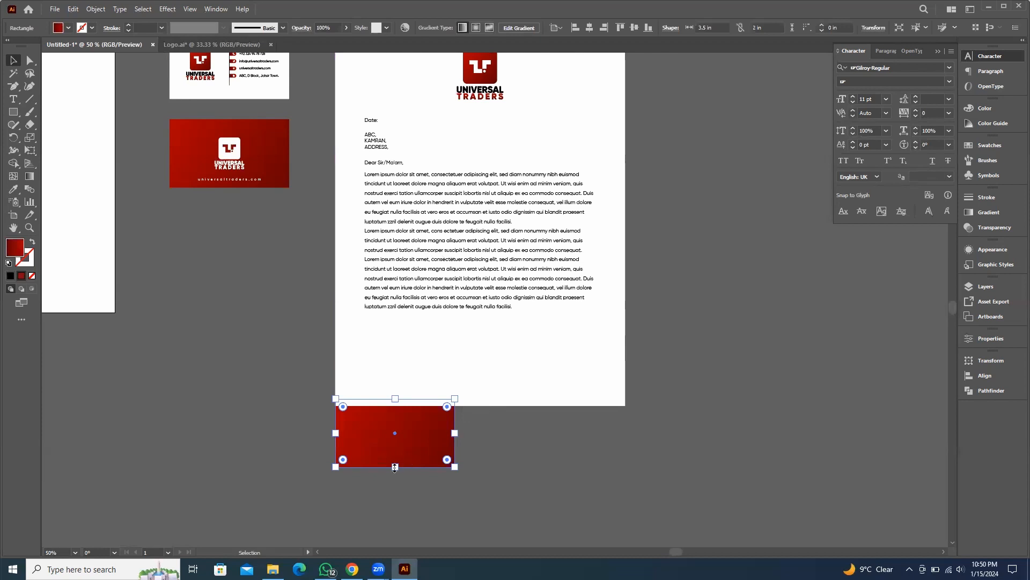
left_click_drag(395, 467, 396, 406)
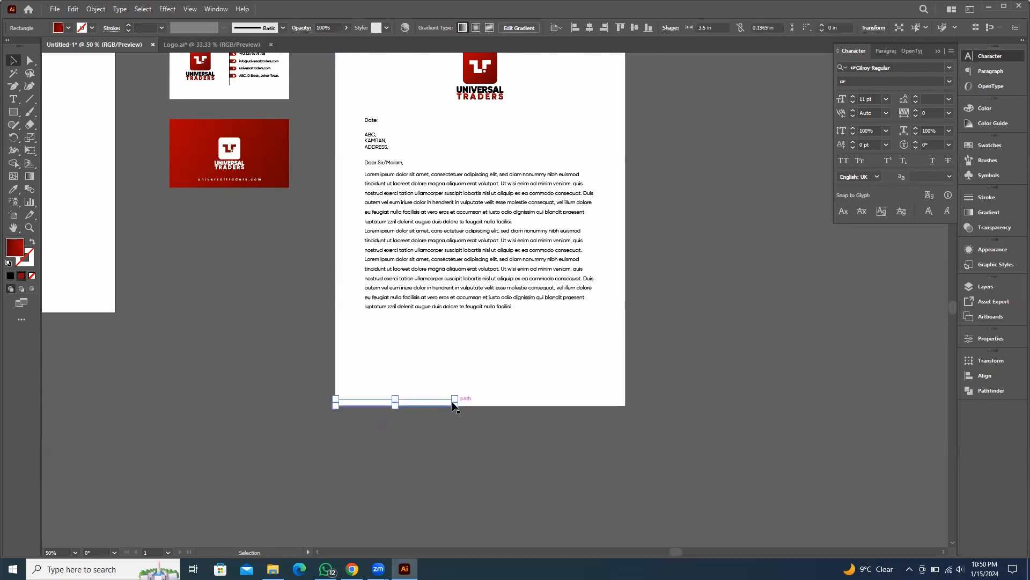
Bring the red strip to the front and stretch it to 8.5 in across the full page width
scroll(479, 424, "up", 2)
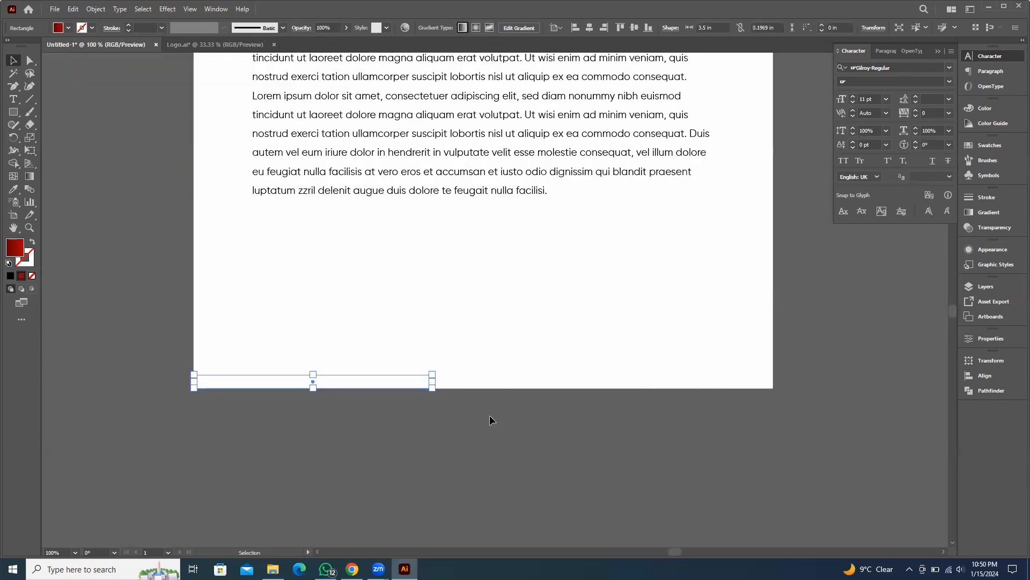
key("ctrl+shift+]")
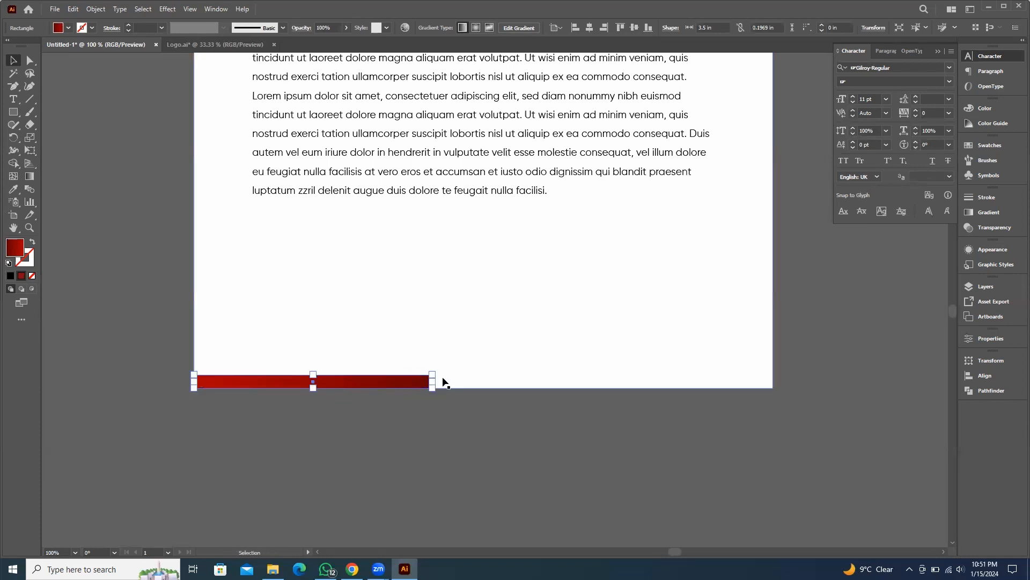
left_click_drag(432, 381, 774, 374)
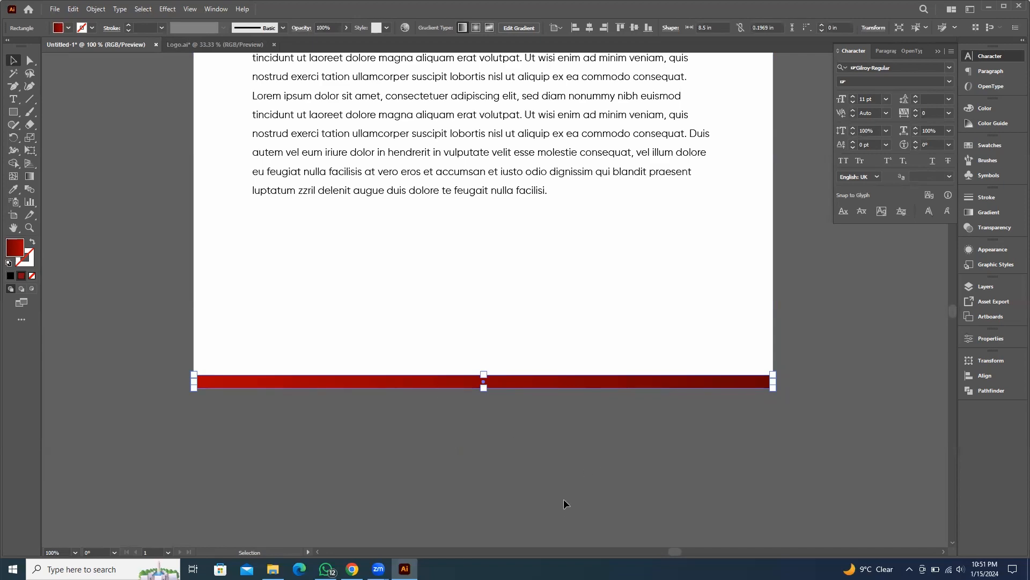
left_click(571, 437)
Zoom in and out to examine the new footer strip on the letterhead
scroll(572, 436, "down", 3)
left_click_drag(745, 394, 685, 354)
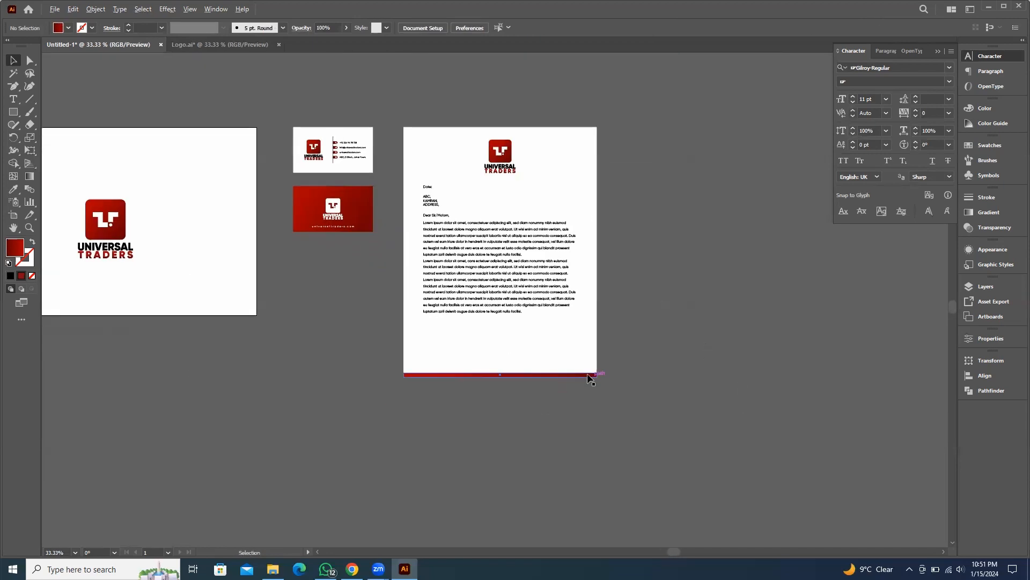
scroll(591, 378, "up", 1)
scroll(671, 344, "down", 1)
scroll(344, 397, "up", 3)
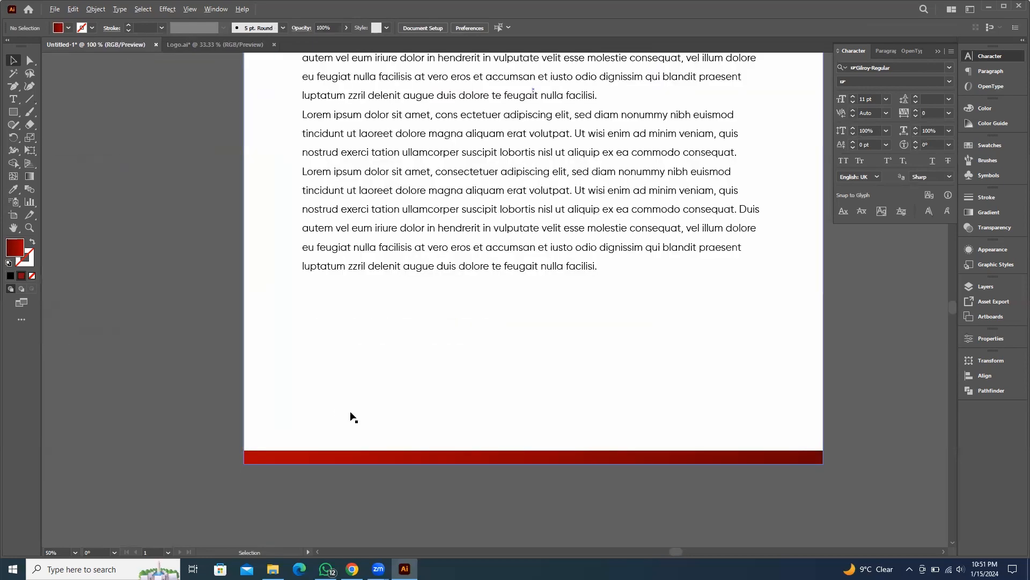
scroll(209, 322, "down", 3)
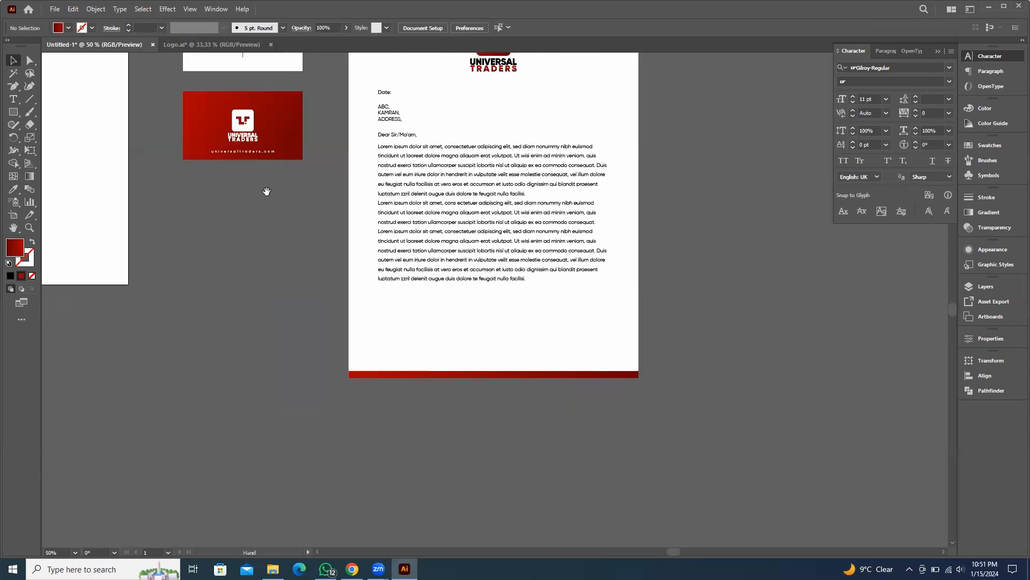
scroll(217, 369, "up", 1)
scroll(213, 145, "up", 3)
Select the contact rows on the business card front and duplicate them beside the letterhead
left_click(204, 146)
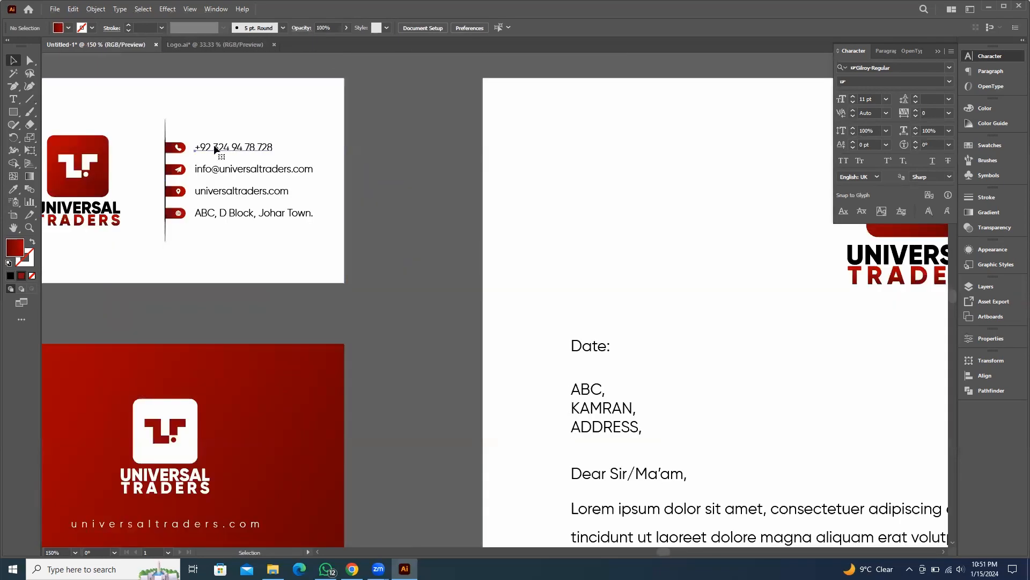
left_click_drag(374, 131, 177, 240)
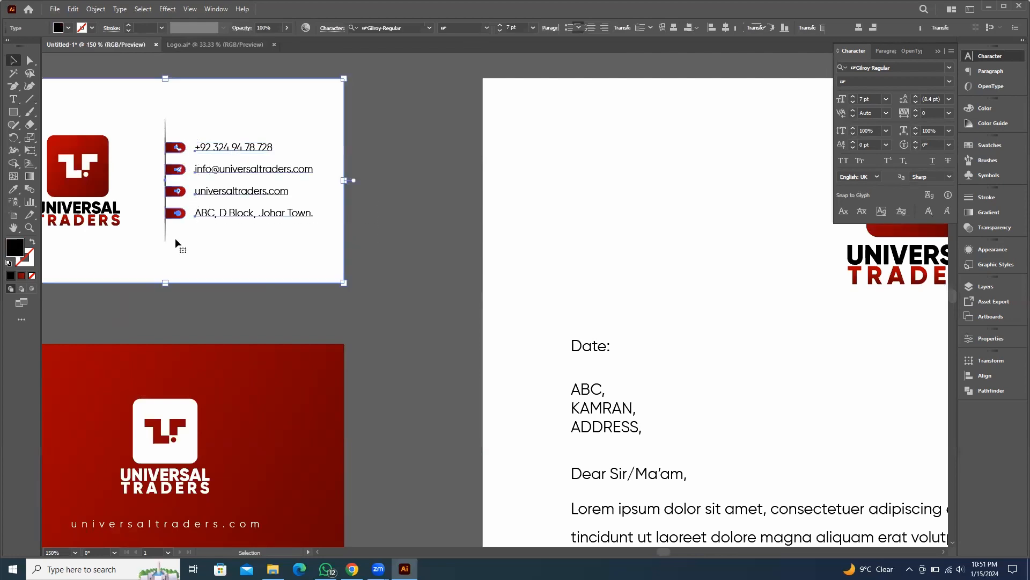
scroll(203, 200, "down", 1)
scroll(203, 200, "down", 3)
scroll(235, 163, "up", 1)
left_click(199, 186)
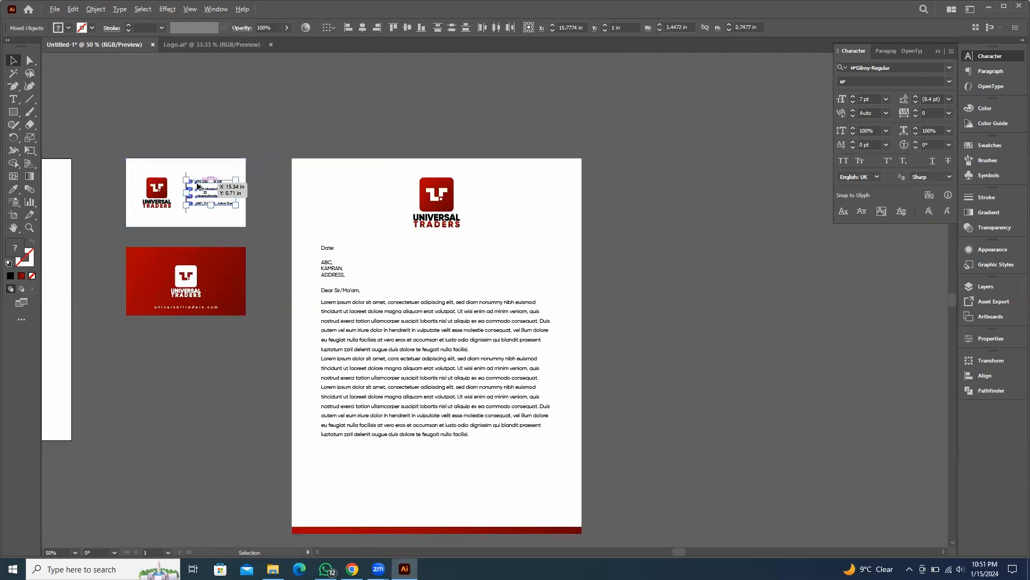
left_click_drag(198, 186, 676, 448)
Move the copied contact rows closer to the letterhead's footer
scroll(634, 300, "down", 3)
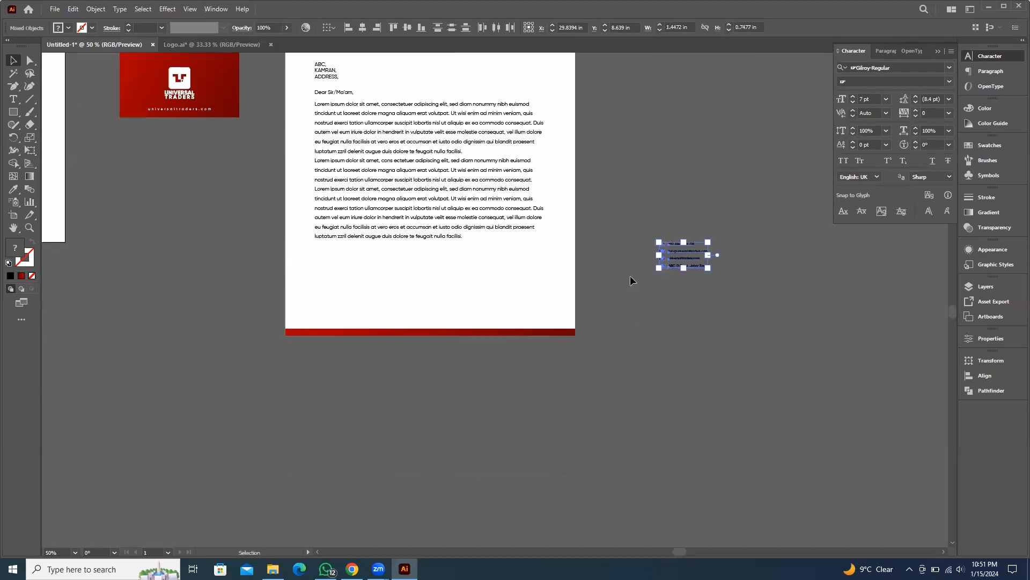
scroll(631, 278, "up", 2)
left_click_drag(723, 214, 604, 309)
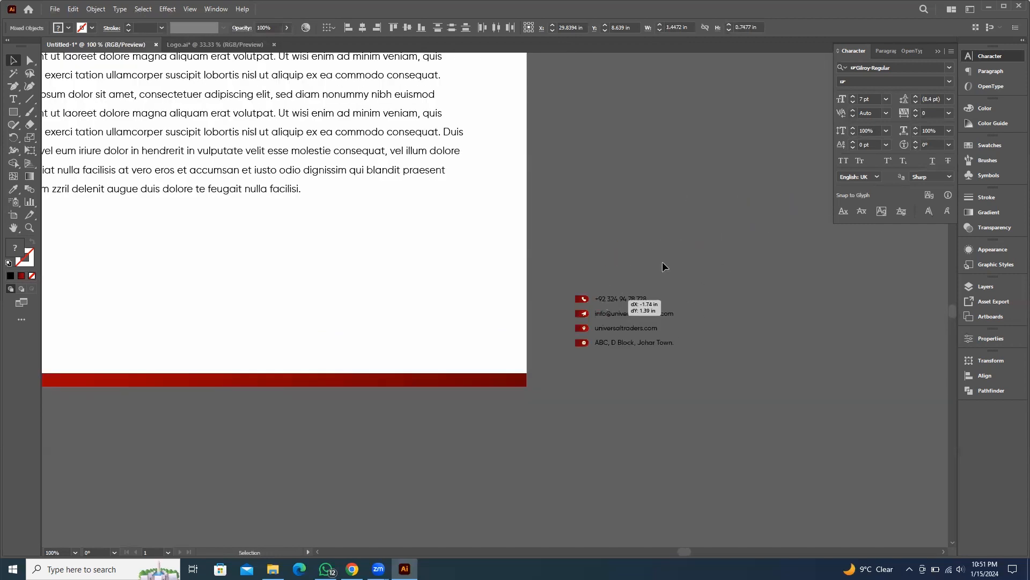
left_click(662, 262)
Group each contact icon with its text so every row moves as one unit
scroll(631, 284, "up", 2)
left_click_drag(499, 325, 484, 352)
key("v")
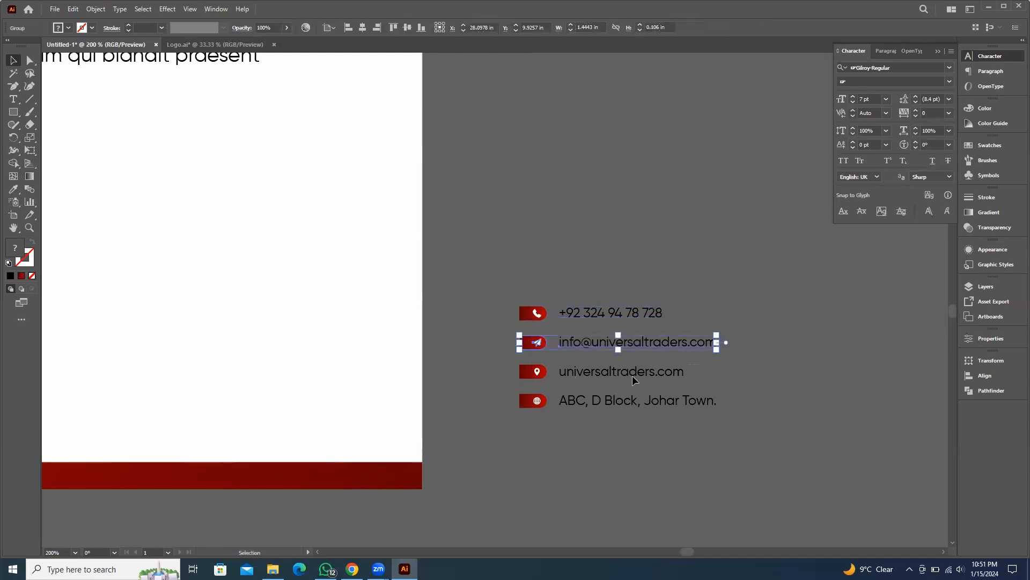
left_click(525, 376)
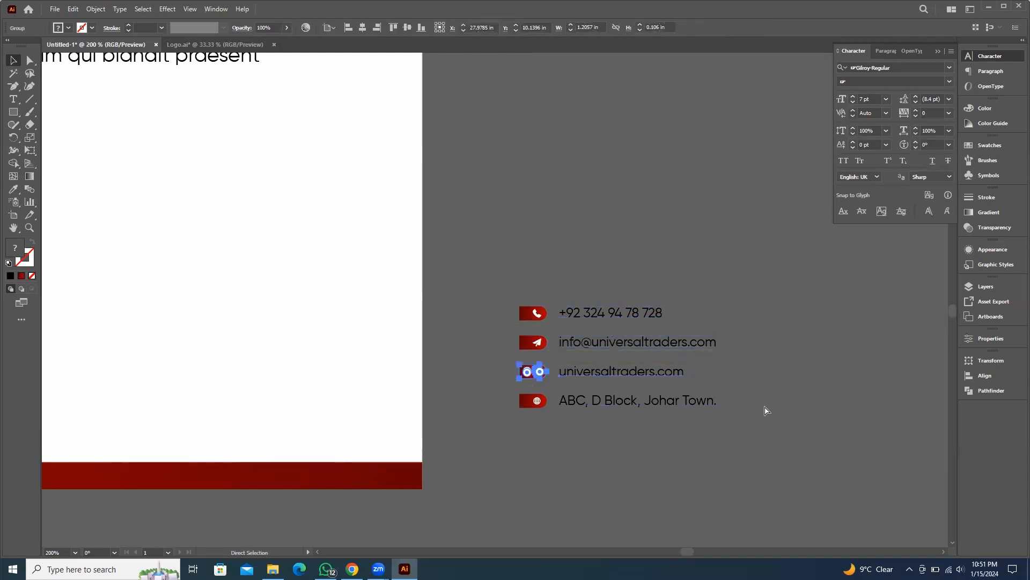
left_click_drag(472, 404, 474, 406)
key("ctrl+g")
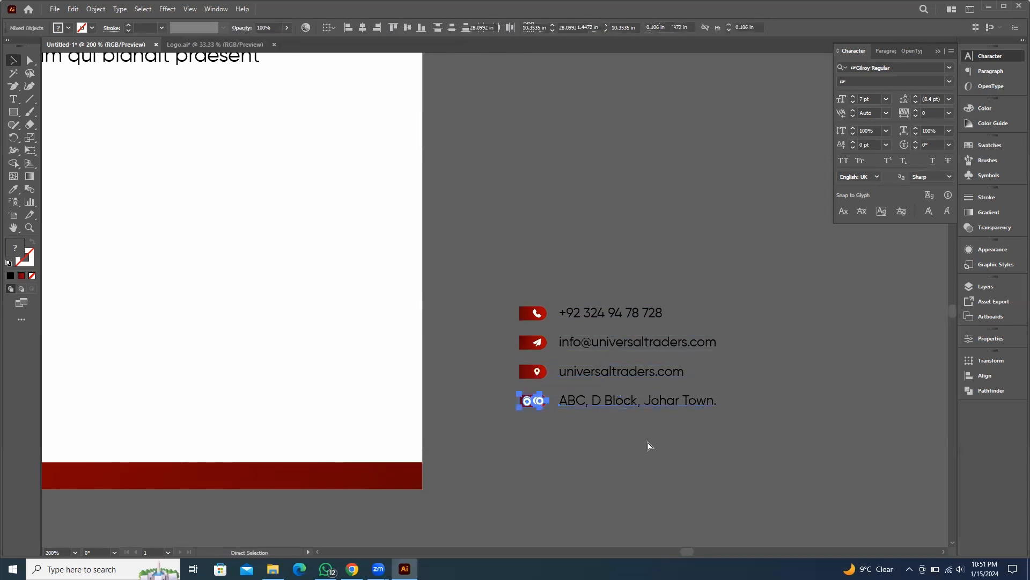
left_click(727, 511)
scroll(643, 429, "down", 1)
left_click_drag(644, 432, 749, 304)
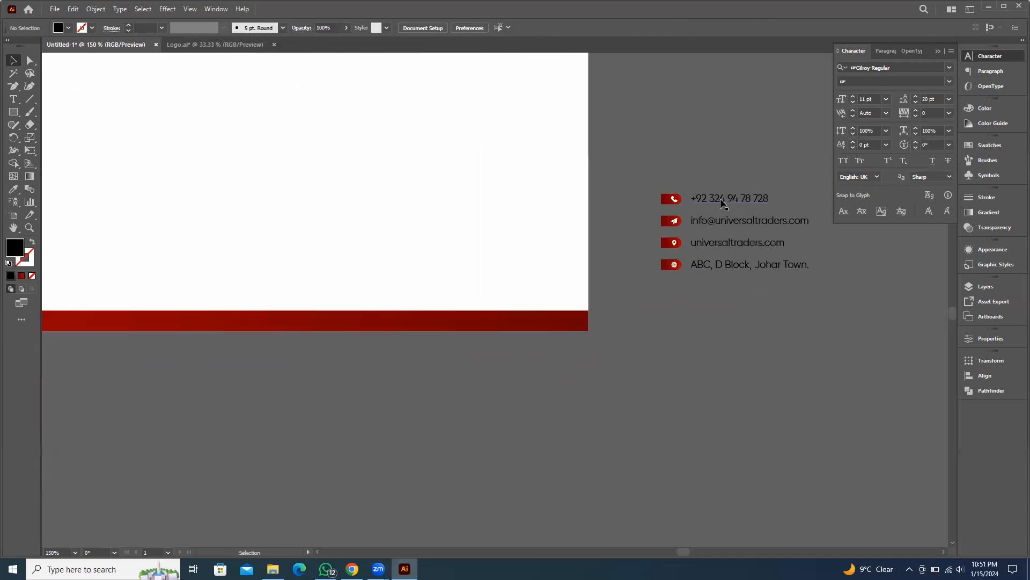
left_click_drag(722, 203, 424, 248)
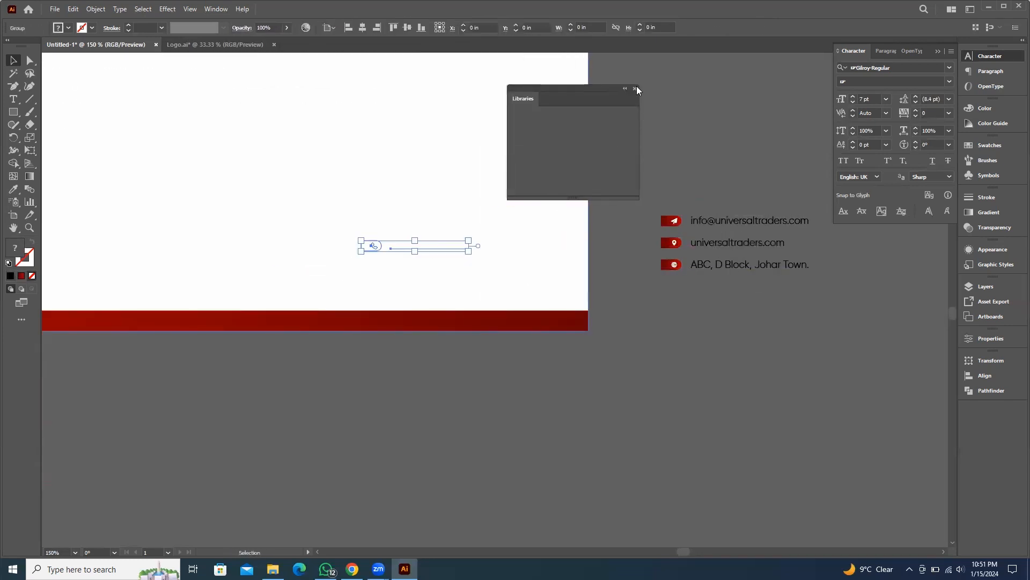
left_click(634, 87)
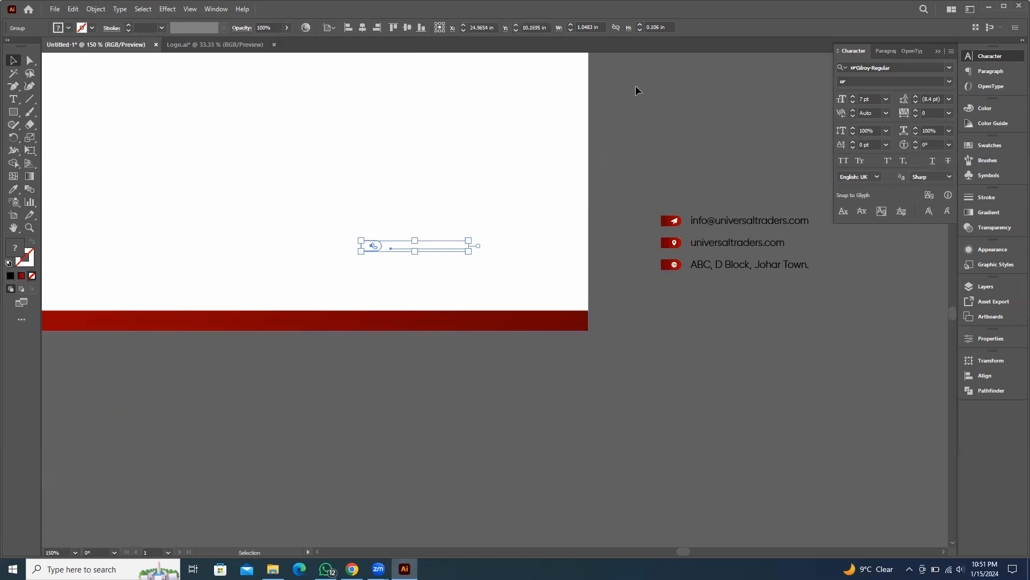
key("ctrl+z")
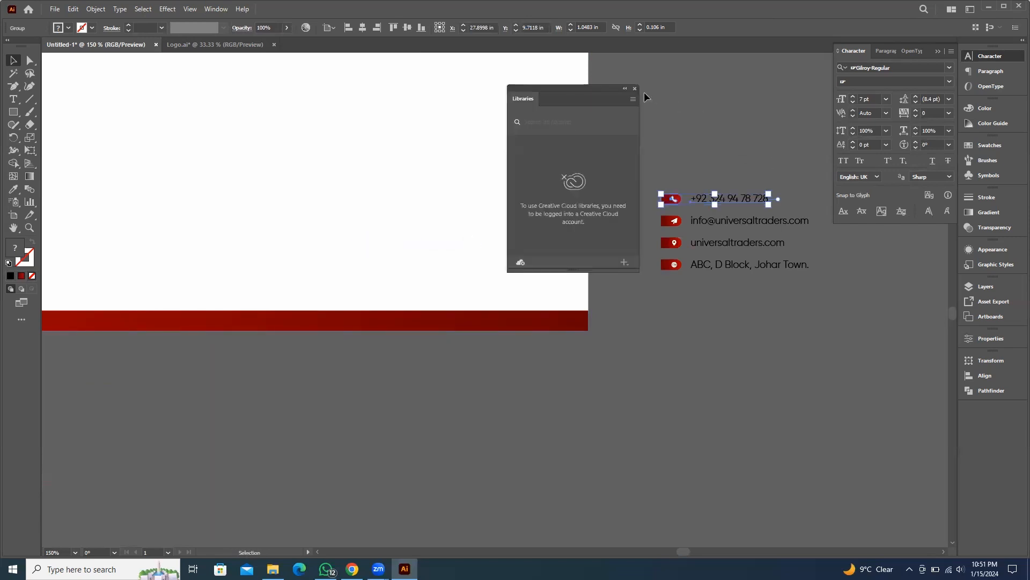
left_click(636, 88)
left_click(775, 146)
Select all four contact rows and bring them to the front
left_click_drag(631, 337, 632, 321)
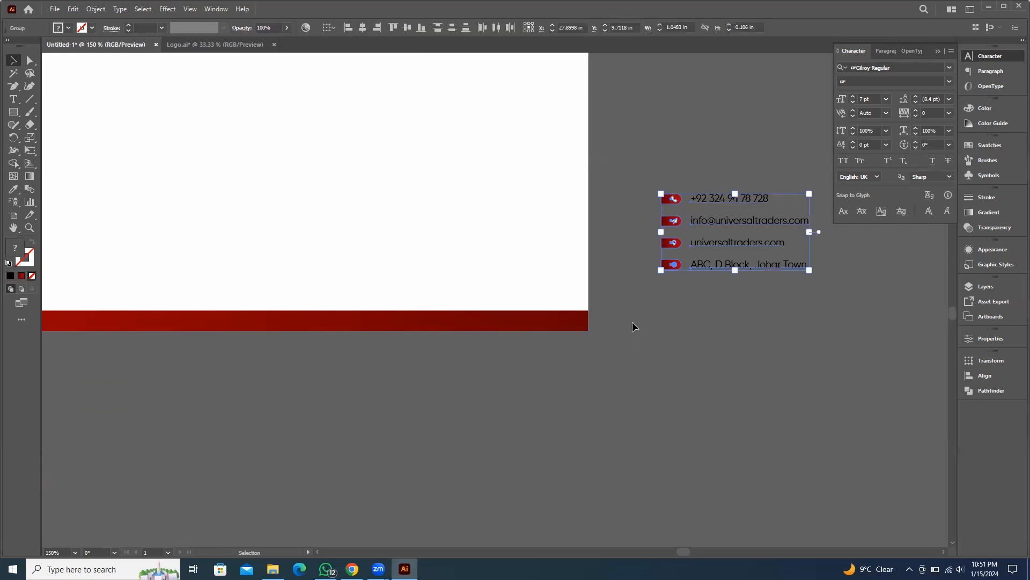
right_click(693, 231)
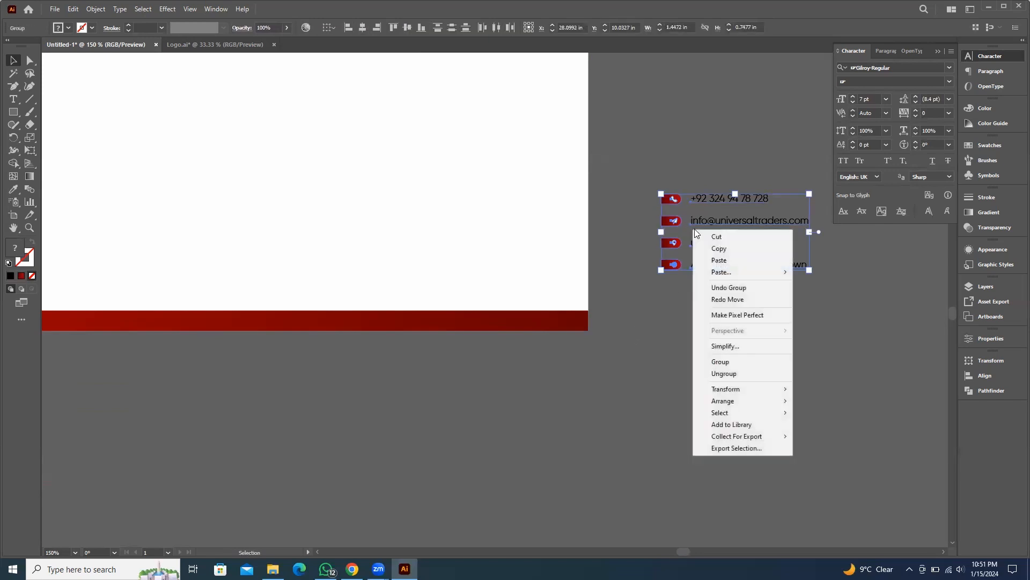
mouse_move(760, 402)
left_click(837, 401)
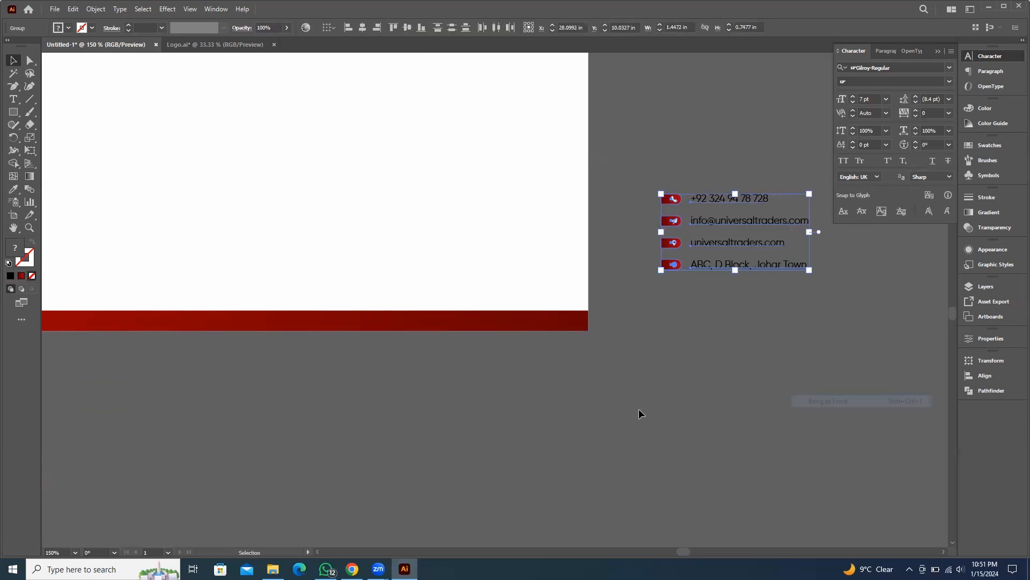
Arrange the phone, e-mail, website and address rows in one line just above the red footer strip
left_click_drag(685, 205, 104, 283)
left_click_drag(274, 266, 460, 272)
left_click(376, 387)
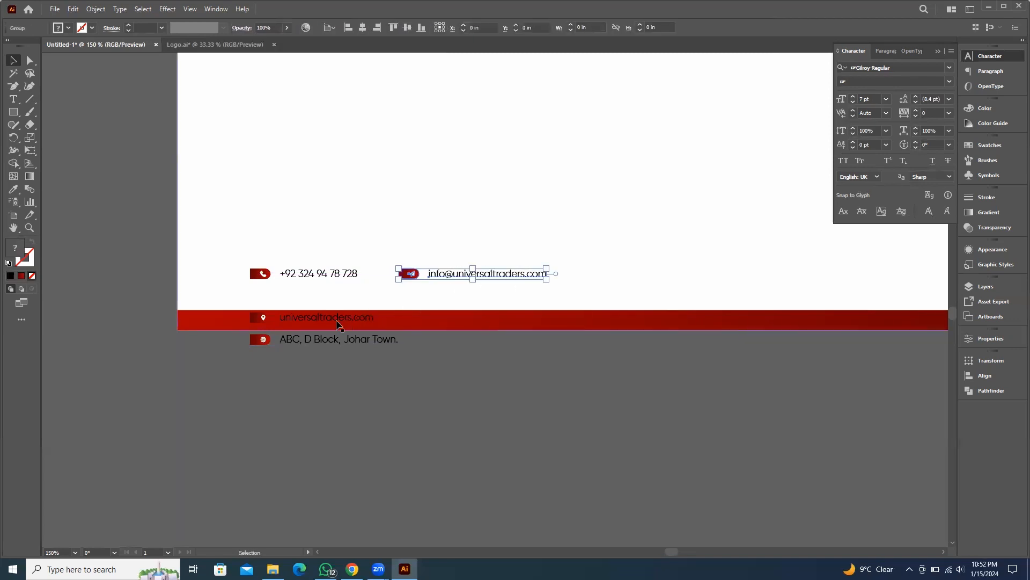
left_click_drag(340, 319, 691, 268)
left_click_drag(332, 337, 869, 268)
mouse_move(735, 288)
left_mouse_down()
mouse_move(581, 287)
mouse_move(719, 286)
left_mouse_up()
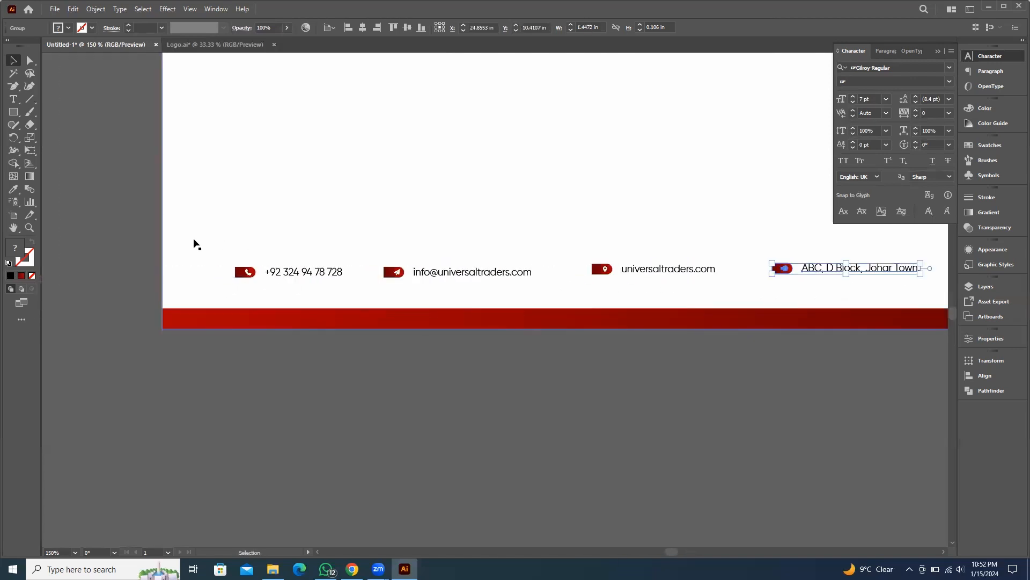
Select the four contact rows and align them along their vertical centres
left_click_drag(134, 247, 850, 295)
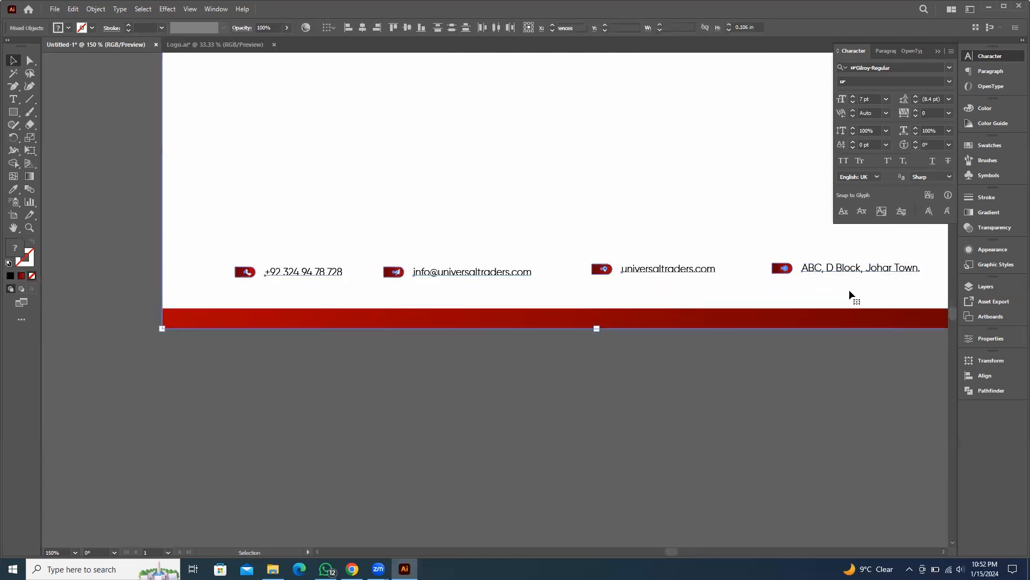
left_click(308, 180, "shift")
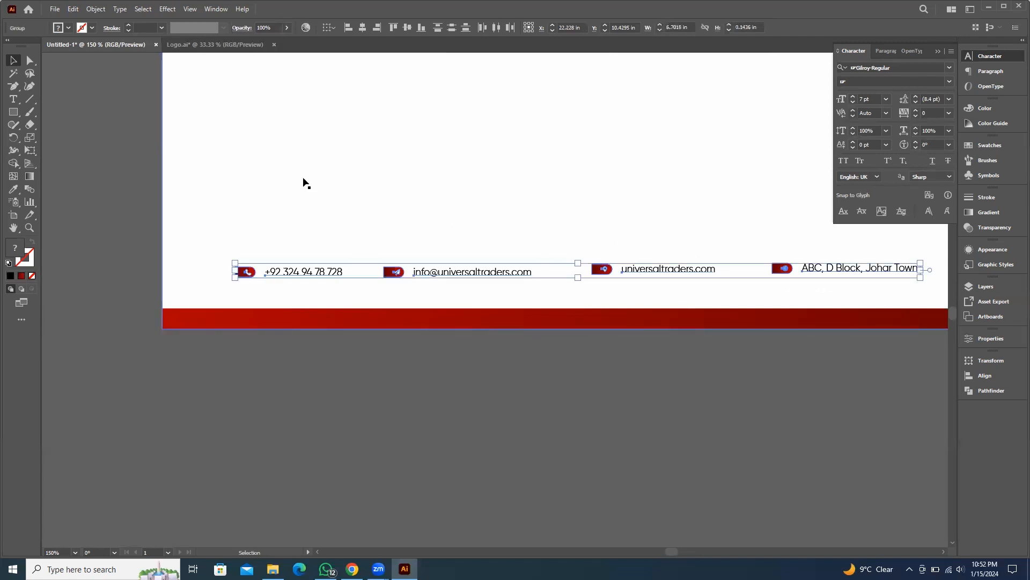
left_click(407, 27)
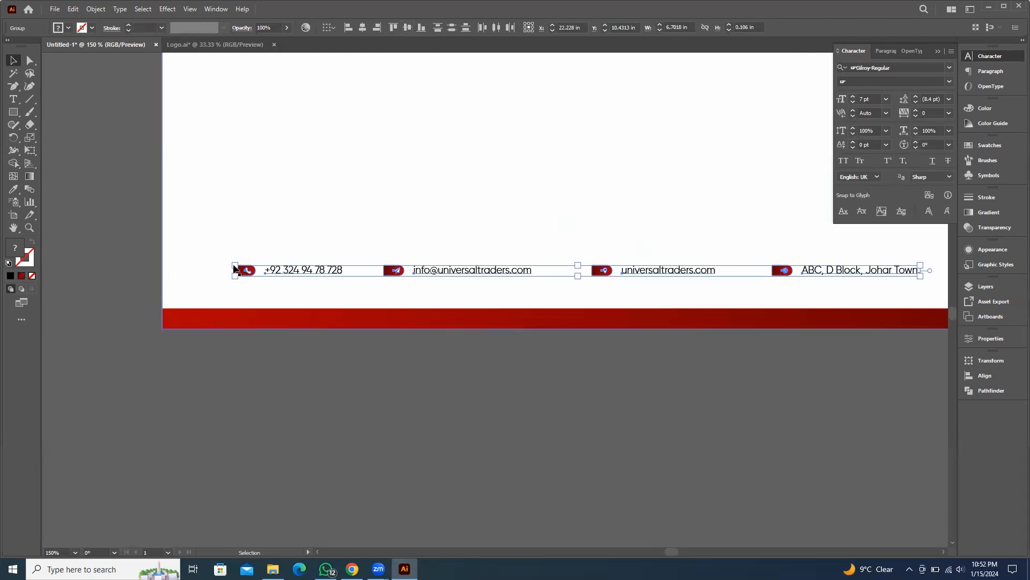
Select the four contact rows, keying on one, and apply Vertical Distribute Center to them
scroll(671, 295, "down", 2)
left_click_drag(650, 344, 588, 334)
scroll(448, 270, "up", 2)
left_click(588, 333)
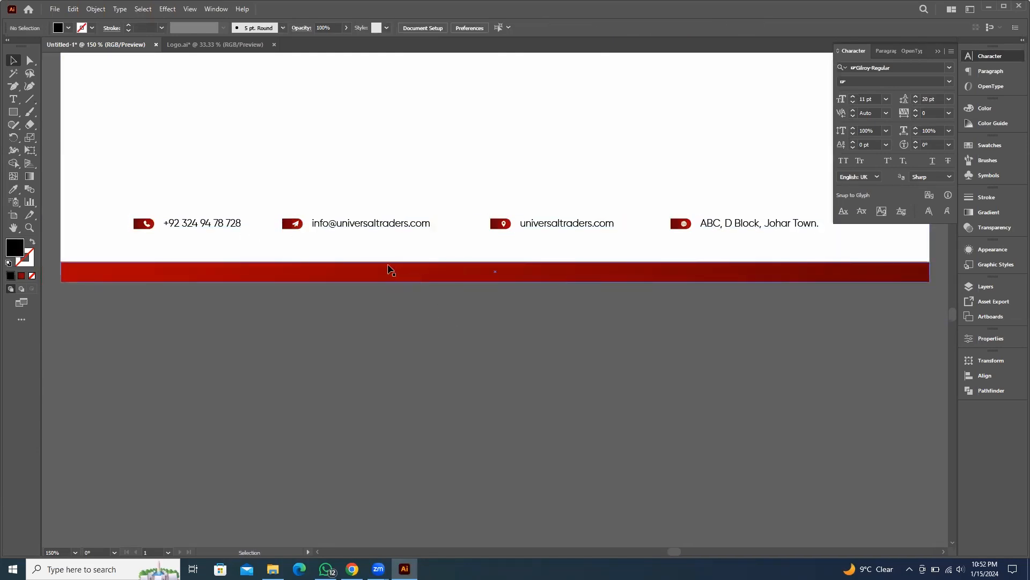
left_click_drag(198, 319, 290, 336)
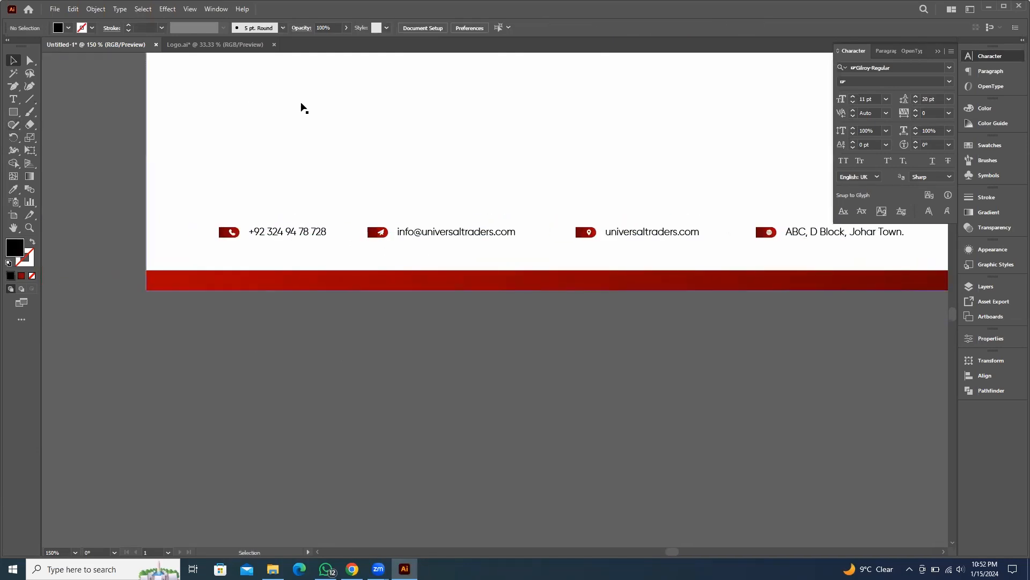
left_click(283, 232)
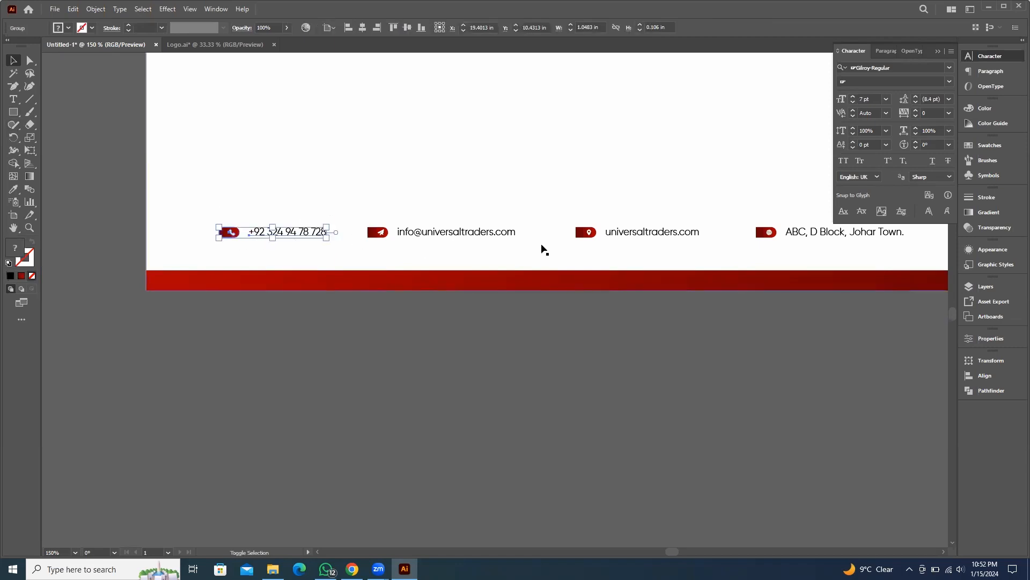
left_click(481, 232, "shift")
left_click(618, 236, "shift")
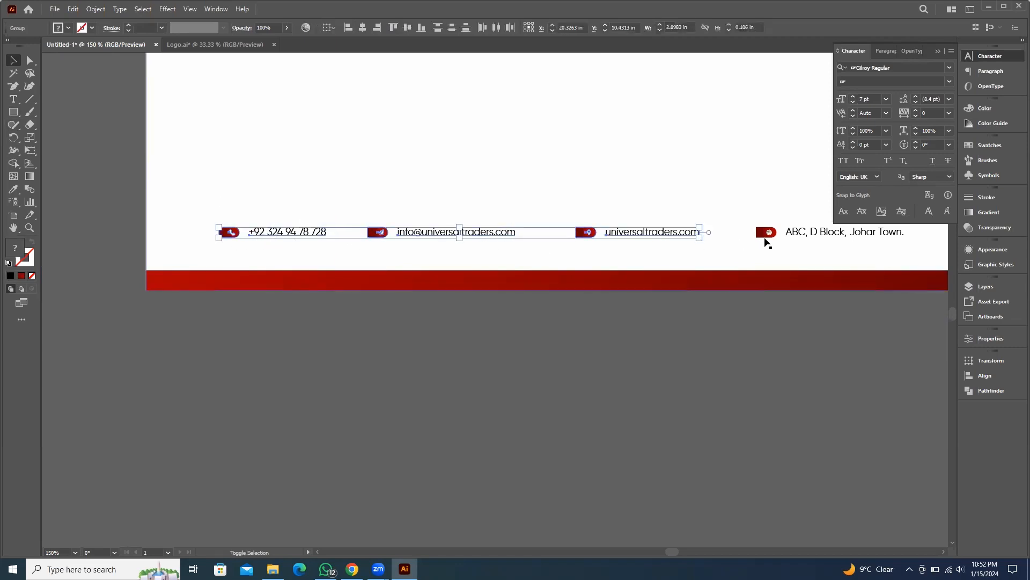
left_click(803, 233, "shift")
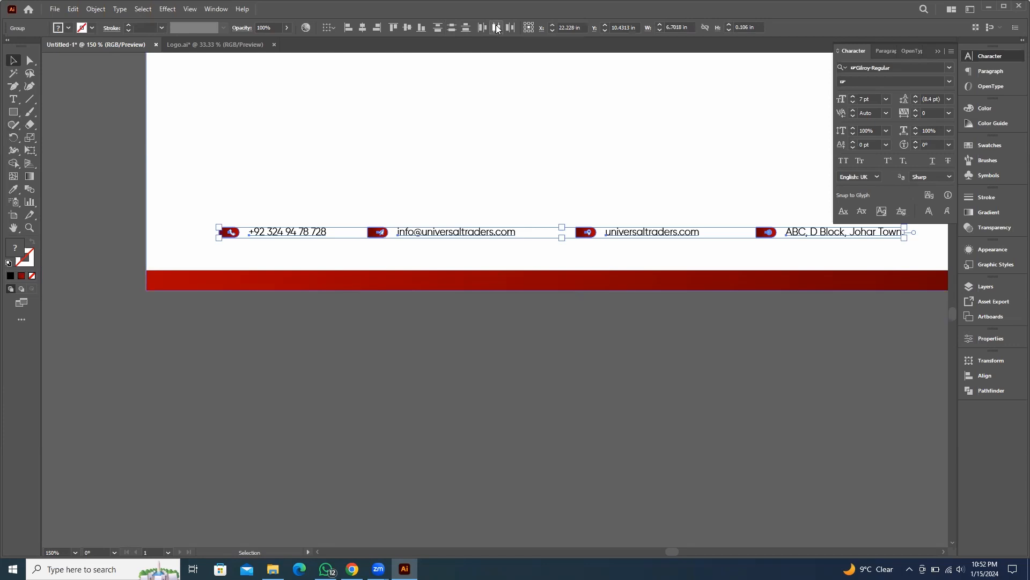
left_click(452, 29)
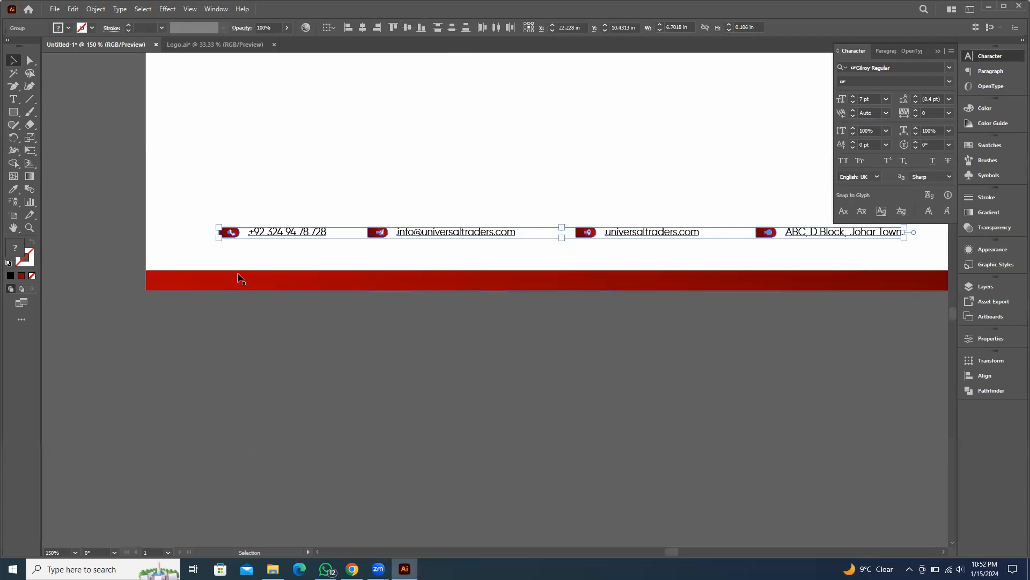
Distribute the four contact rows evenly across the footer by their horizontal centres
left_click(496, 29)
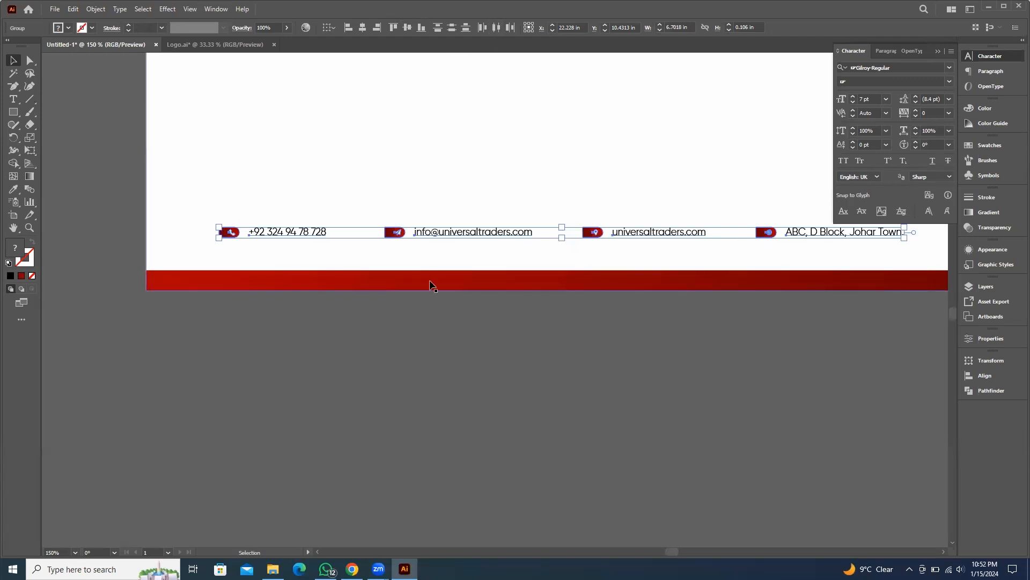
left_click(740, 395)
left_click_drag(732, 404, 658, 398)
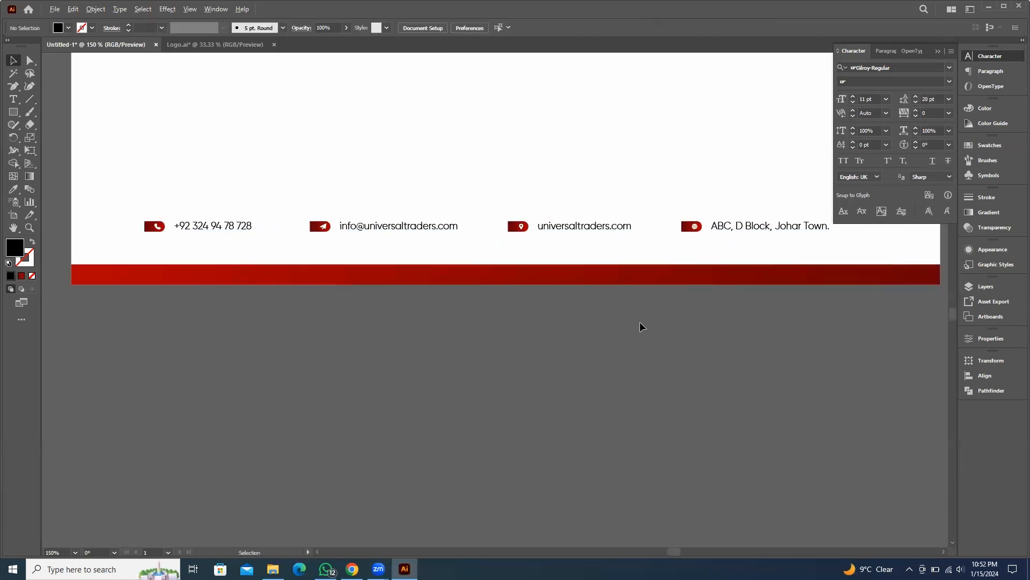
Zoom and pan around the letterhead footer to check the contact rows' alignment above the red strip
scroll(619, 330, "down", 3, "alt")
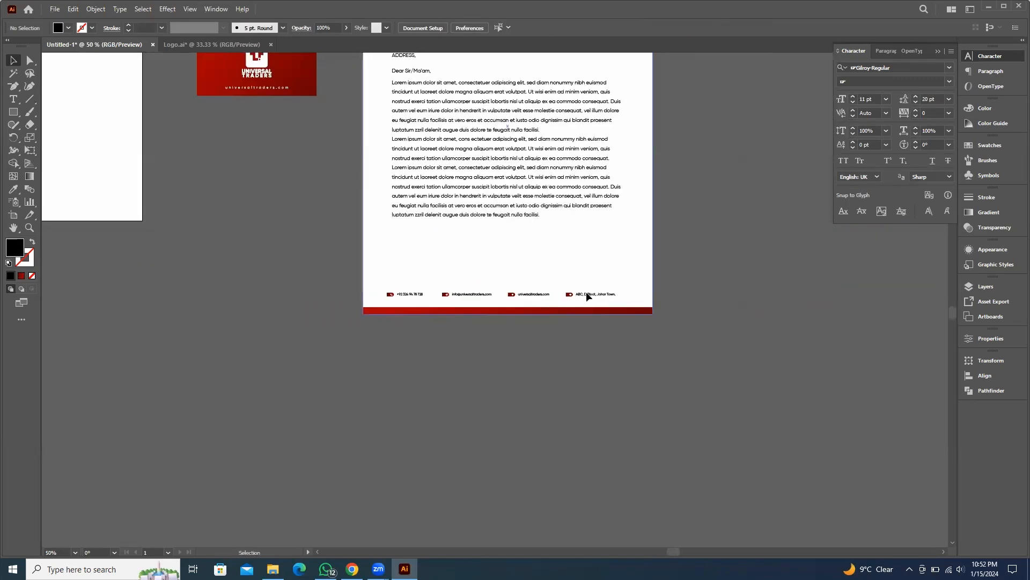
left_click(586, 291)
scroll(657, 353, "up", 2, "alt")
left_click(691, 242)
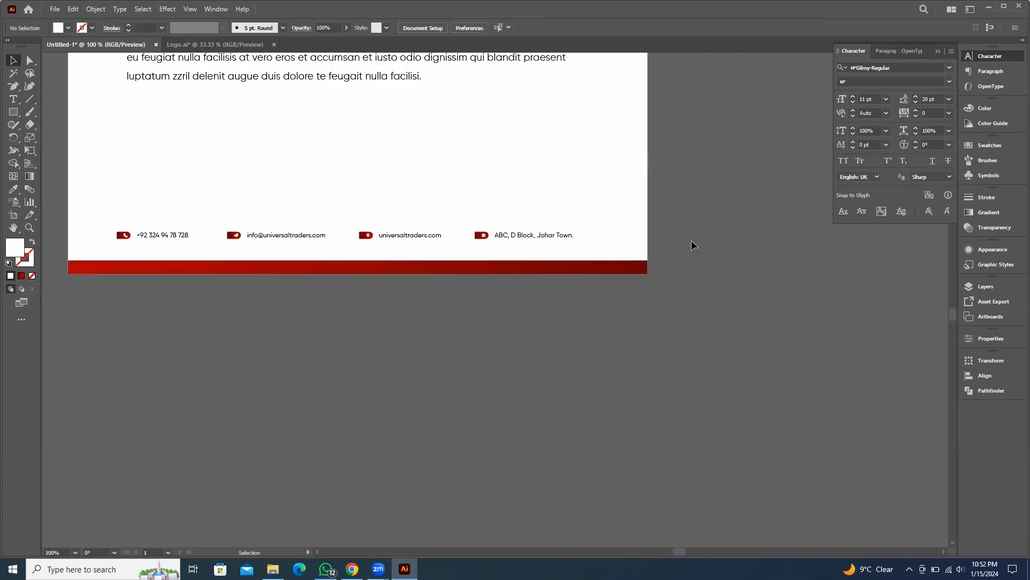
left_click_drag(691, 245, 115, 197)
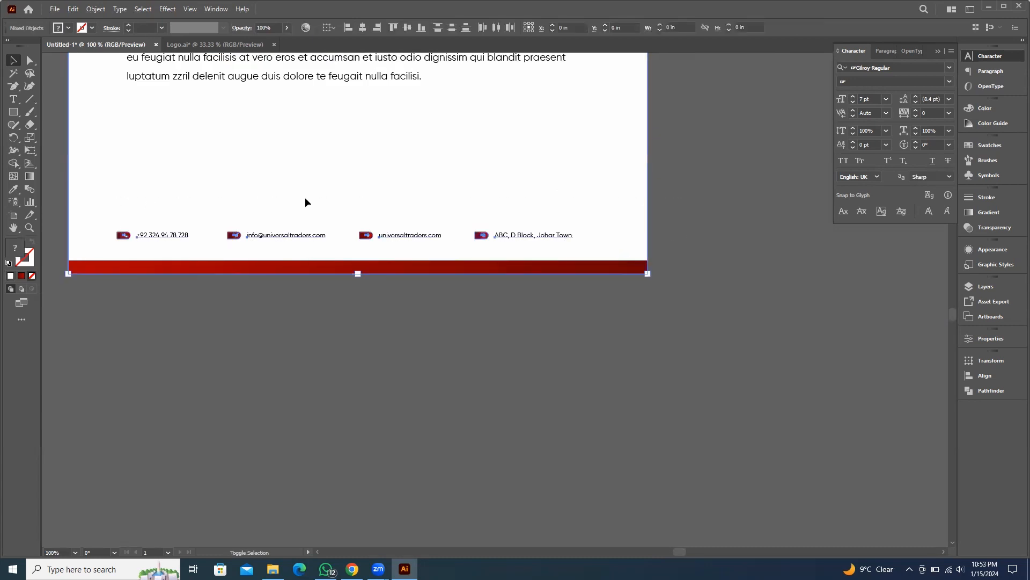
left_click(570, 236)
left_click_drag(575, 230, 614, 275)
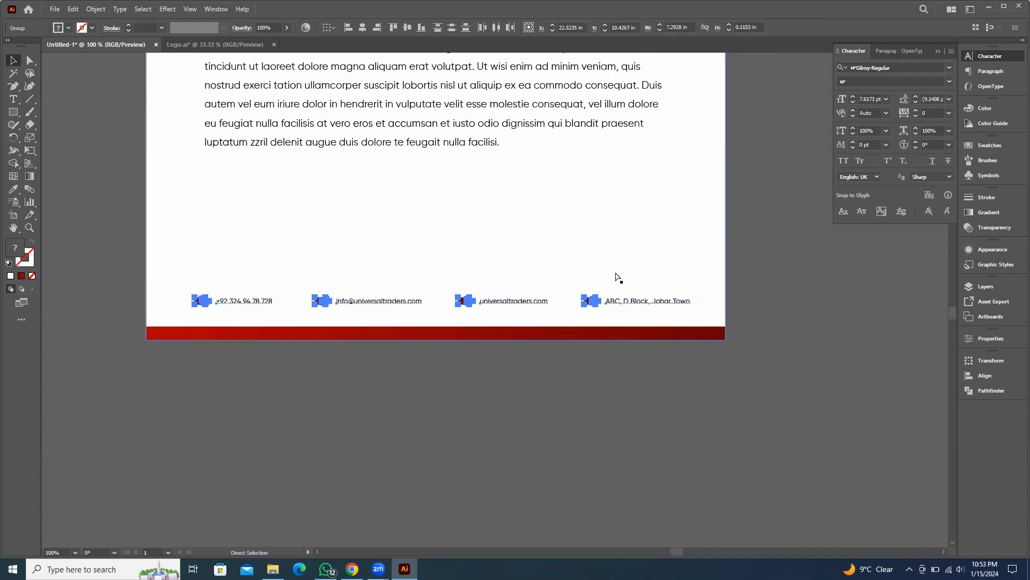
key("ctrl+a")
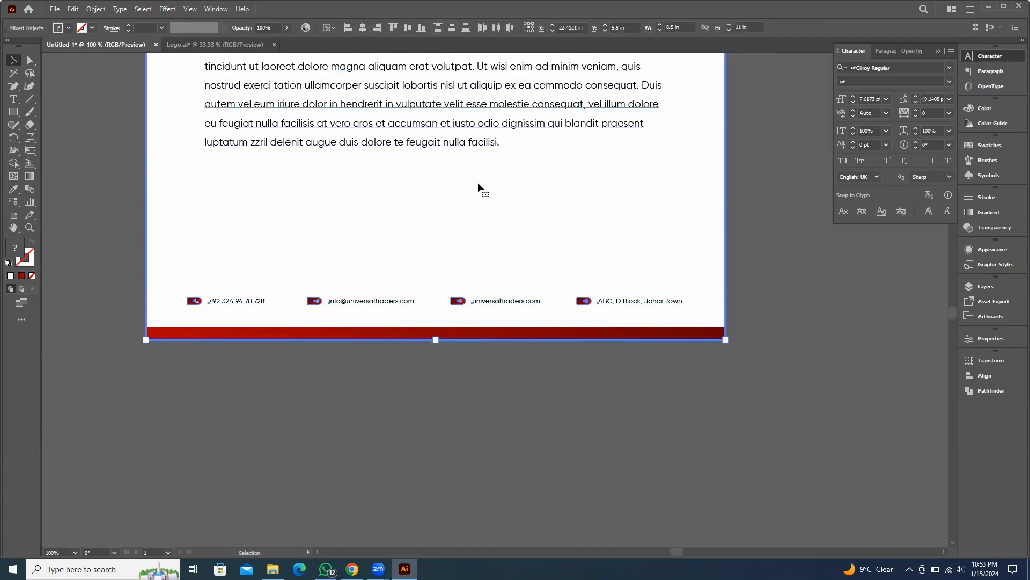
left_click(916, 334)
scroll(816, 308, "down", 2)
left_click_drag(820, 287, 635, 427)
scroll(422, 405, "up", 2)
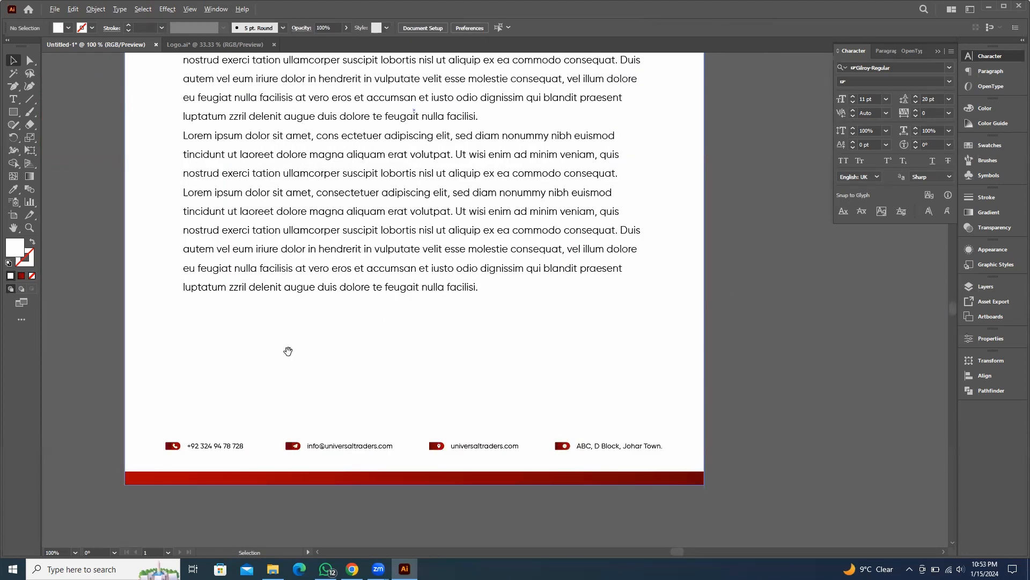
left_click_drag(288, 350, 370, 242)
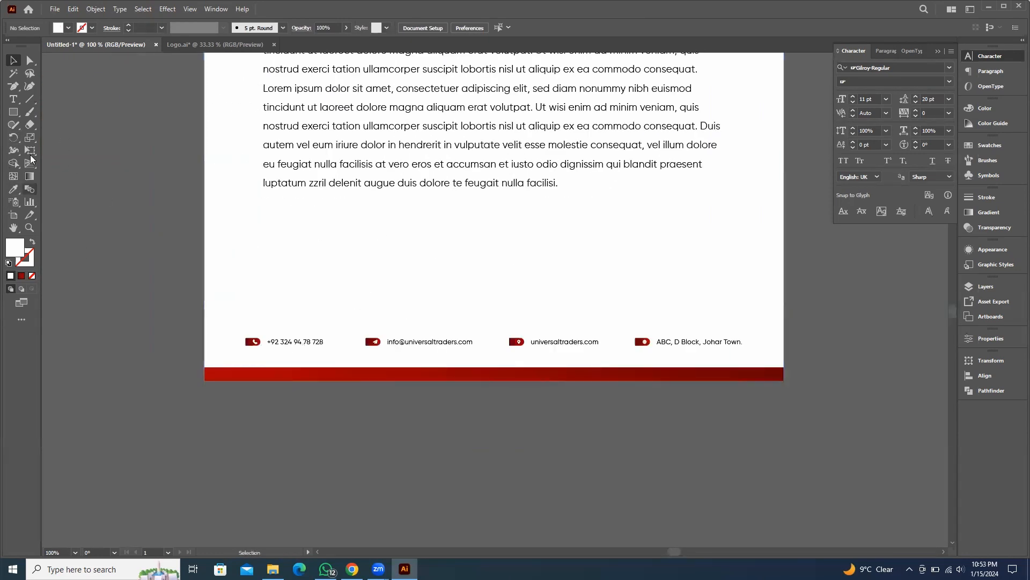
Switch to the Blob Brush tool and set its fill colour to black
left_click(31, 112)
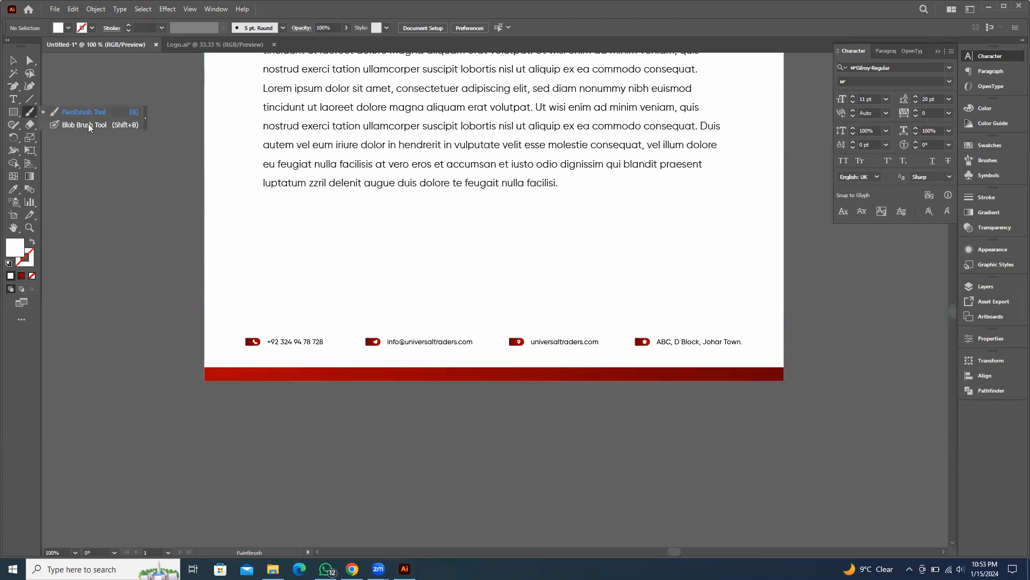
left_click(82, 126)
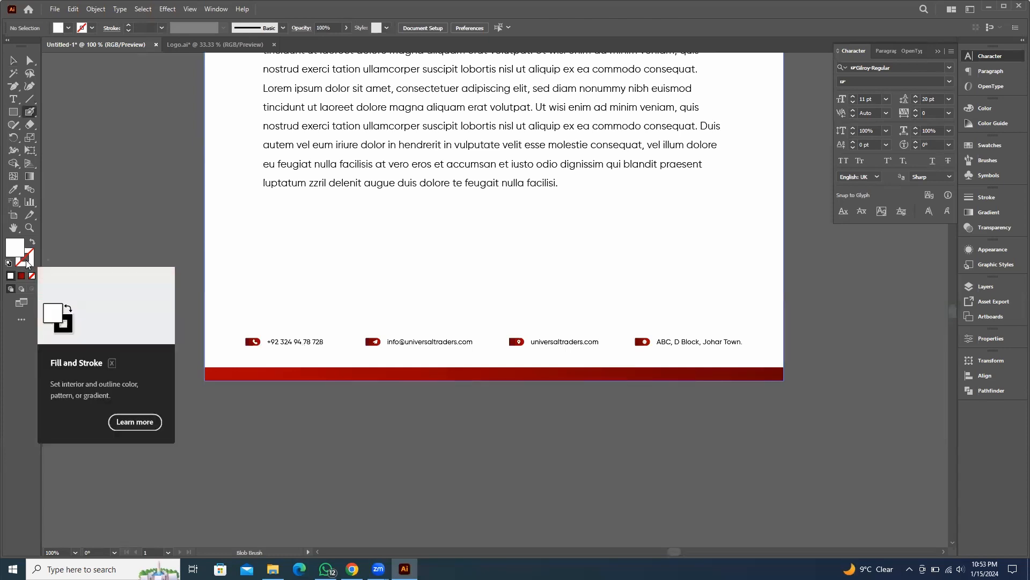
key("shift+x")
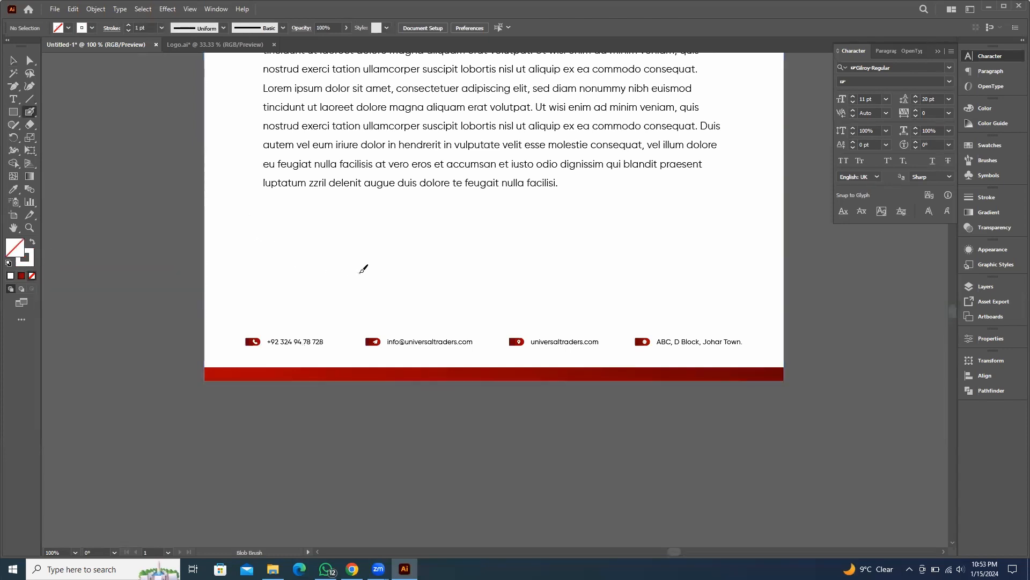
key("shift+x")
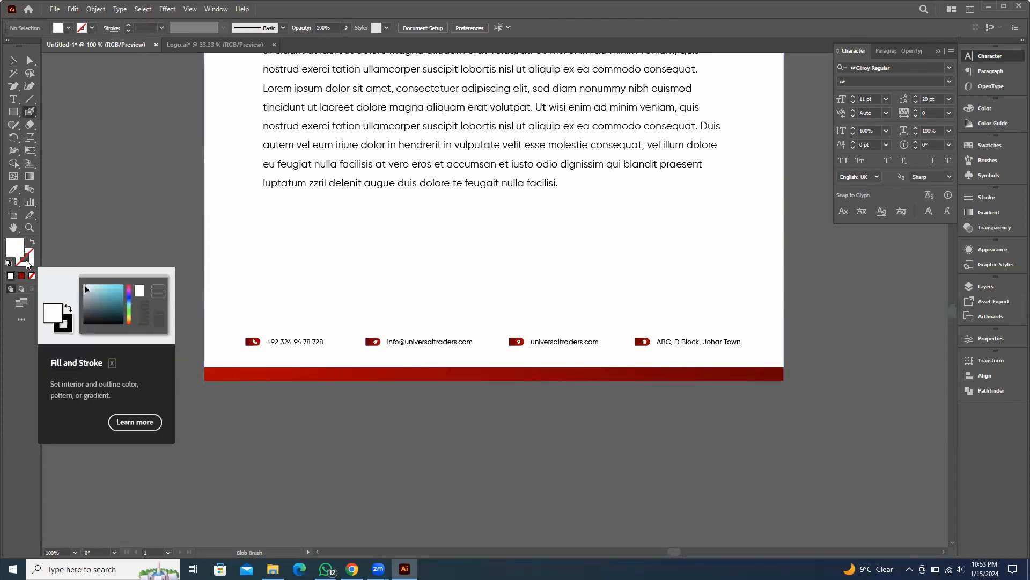
double_click(17, 249)
left_click_drag(634, 272, 602, 280)
left_click(864, 164)
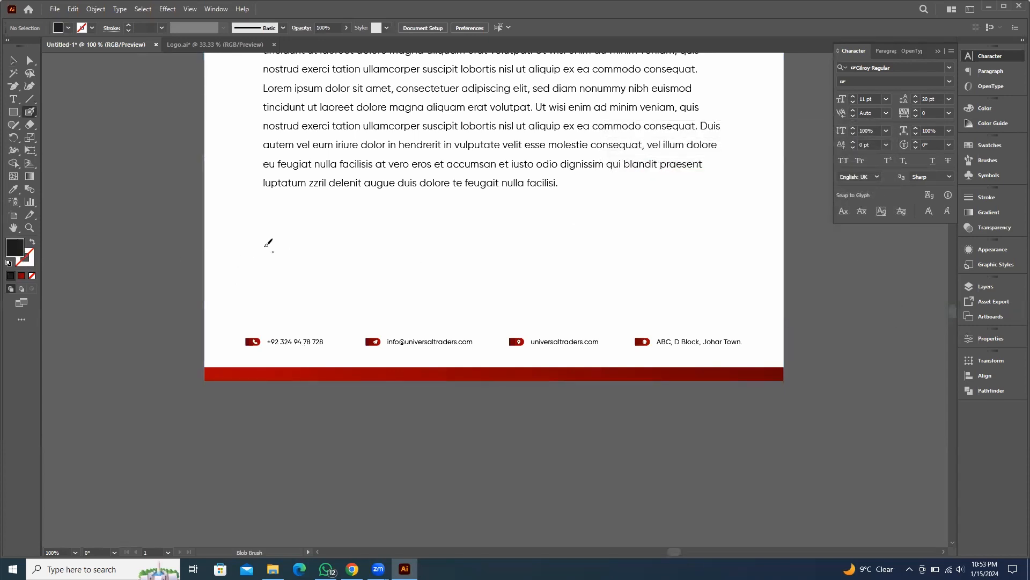
Undo the stray brush stroke and draw a handwritten signature below the letter text with the Blob Brush
scroll(283, 266, "up", 2, "alt")
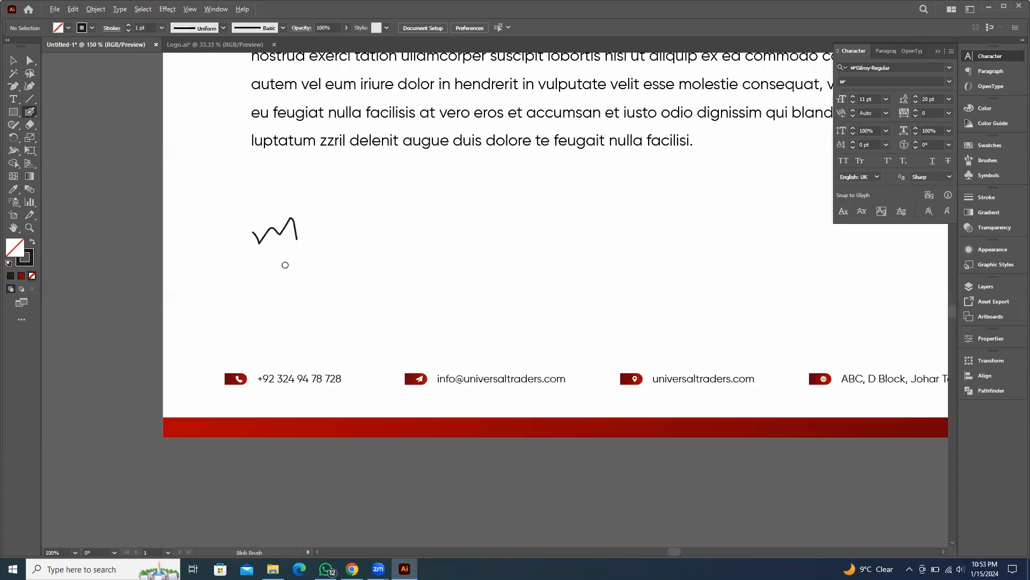
key("ctrl+z")
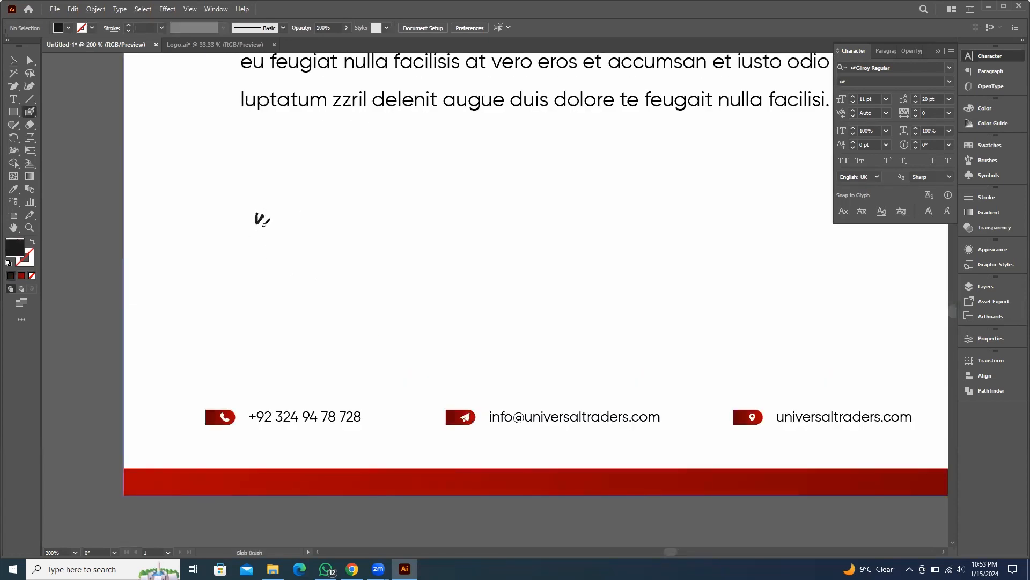
mouse_move(273, 242)
left_mouse_down()
mouse_move(269, 249)
mouse_move(348, 217)
left_mouse_up()
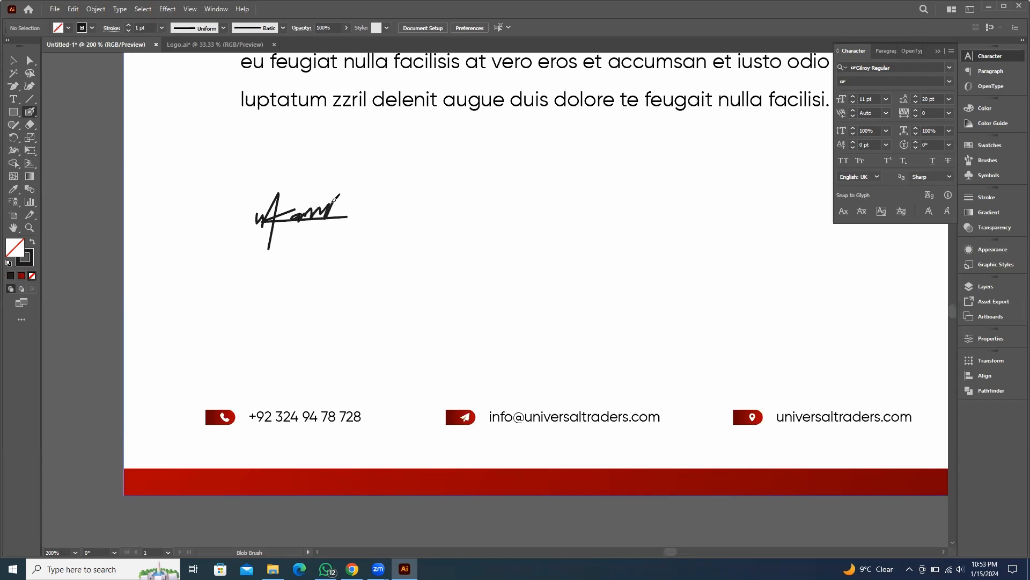
mouse_move(370, 206)
left_mouse_down()
mouse_move(364, 236)
mouse_move(395, 232)
left_mouse_up()
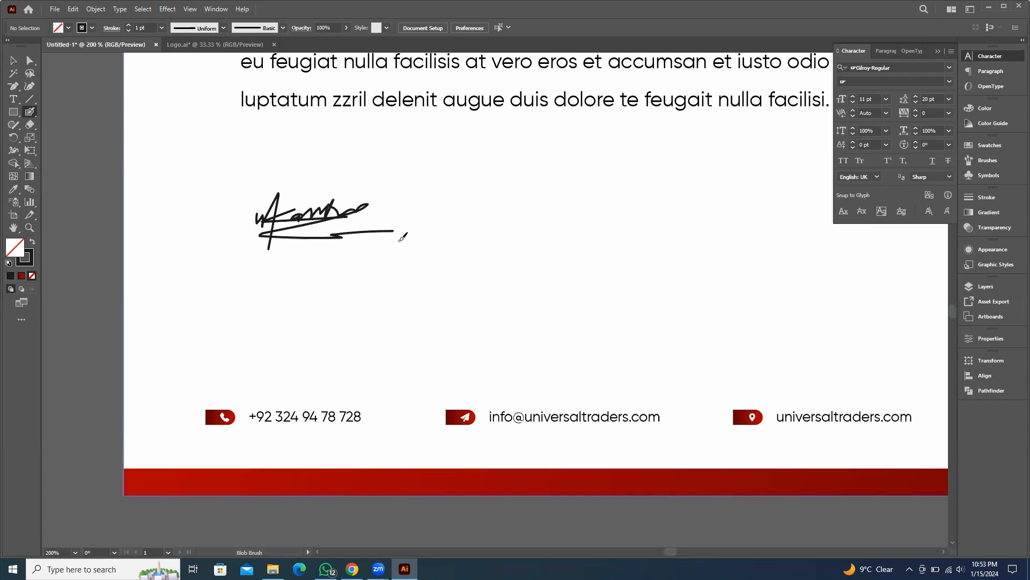
Select the signature, then rotate and enlarge it so it slants beneath the letter text
scroll(421, 234, "down", 3, "alt")
left_click(13, 60)
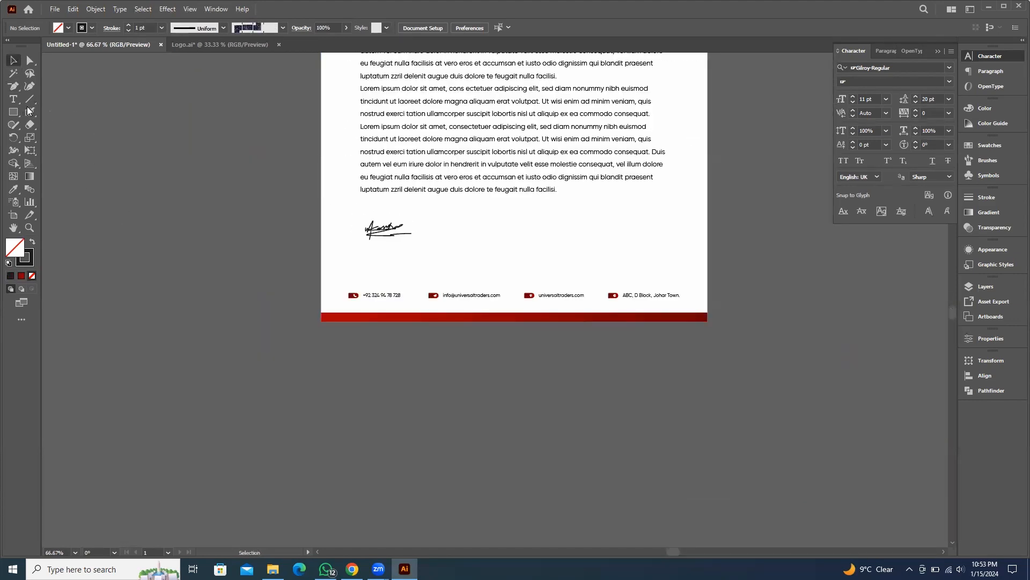
scroll(378, 236, "up", 2, "alt")
left_click(382, 230)
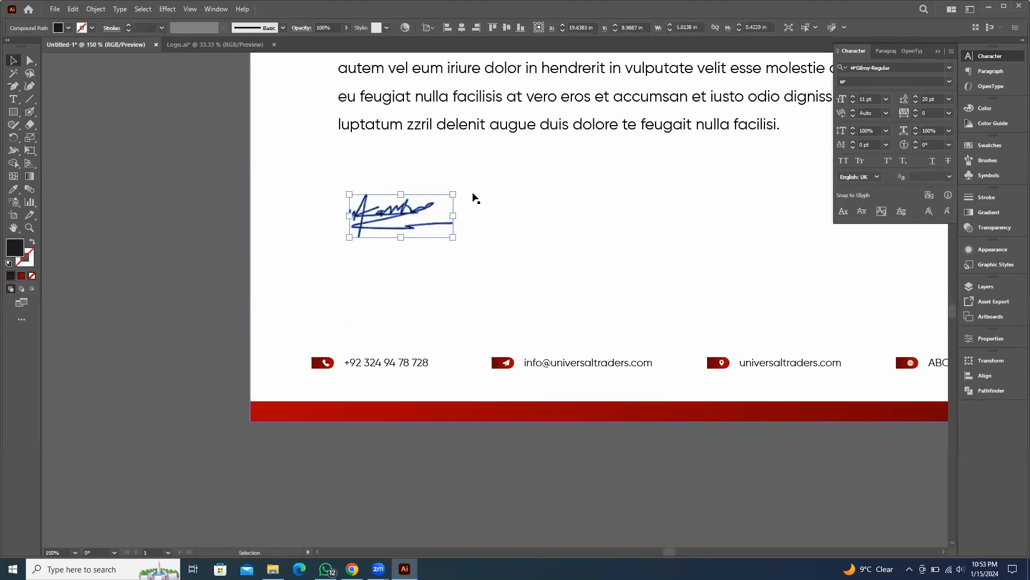
mouse_move(463, 184)
left_mouse_down()
mouse_move(461, 174)
mouse_move(466, 201)
mouse_move(481, 198)
mouse_move(446, 203)
mouse_move(440, 192)
left_mouse_up()
scroll(483, 234, "down", 3)
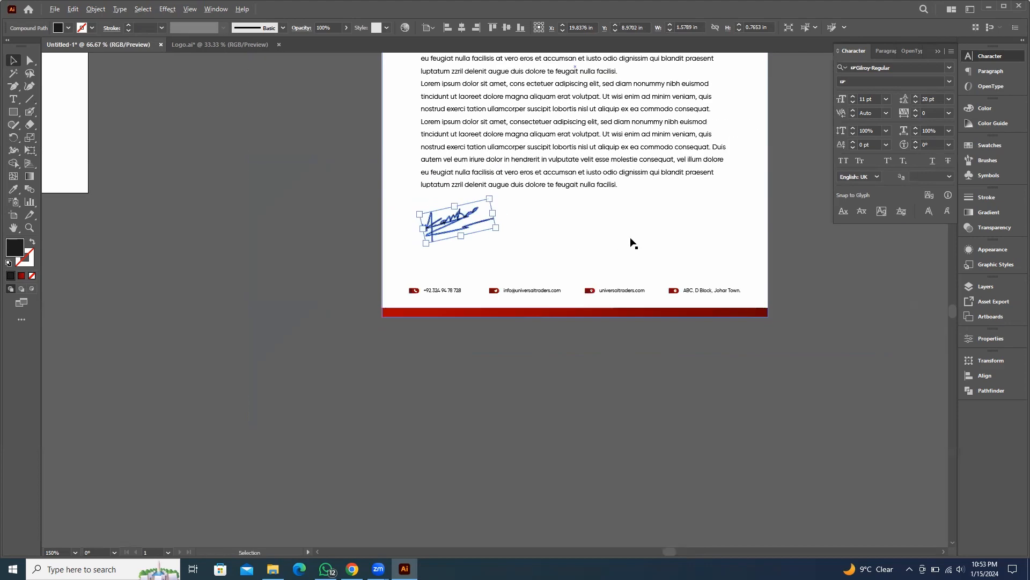
left_click_drag(592, 276, 506, 294)
left_click_drag(591, 313, 500, 386)
left_click(630, 264)
Zoom out to review the business card and letterhead artboards together
scroll(630, 264, "down", 1)
left_click_drag(691, 263, 633, 246)
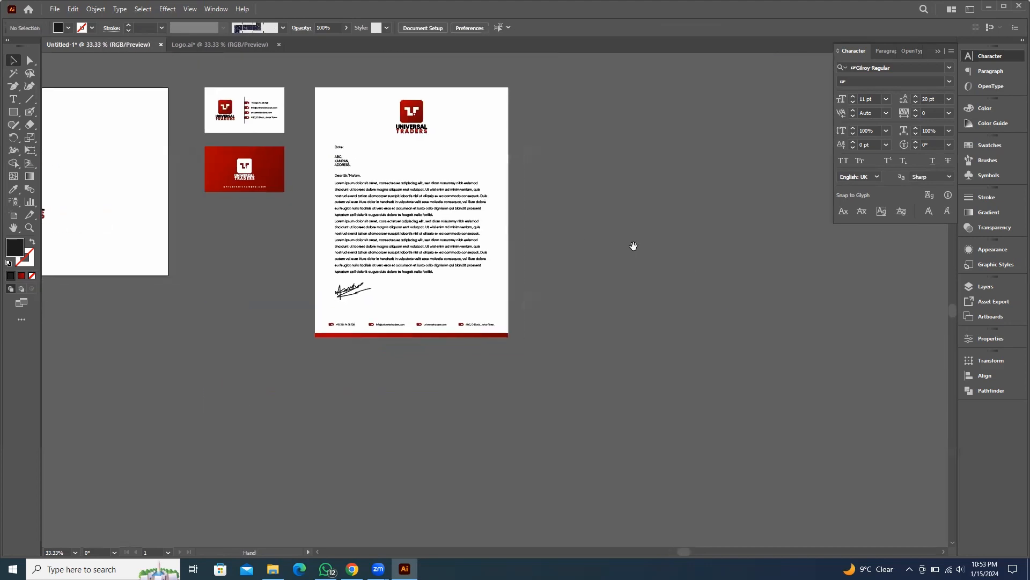
scroll(382, 282, "up", 3)
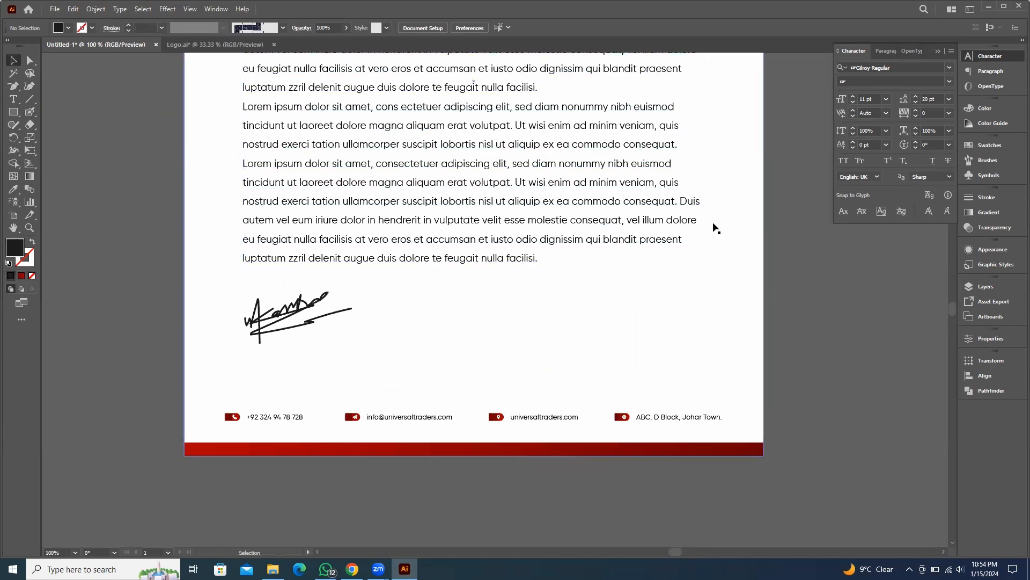
scroll(437, 259, "down", 4)
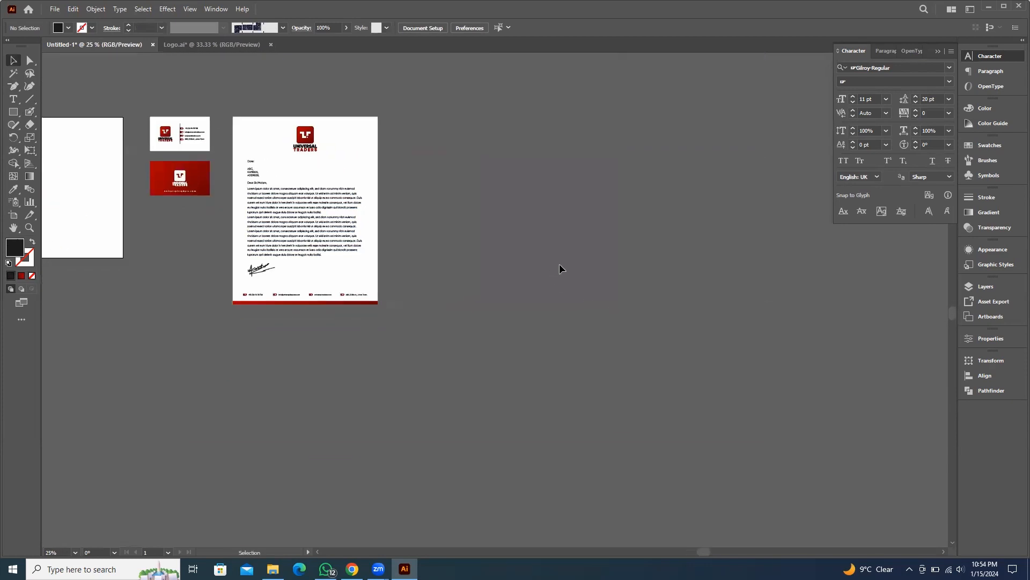
left_click_drag(483, 340, 641, 378)
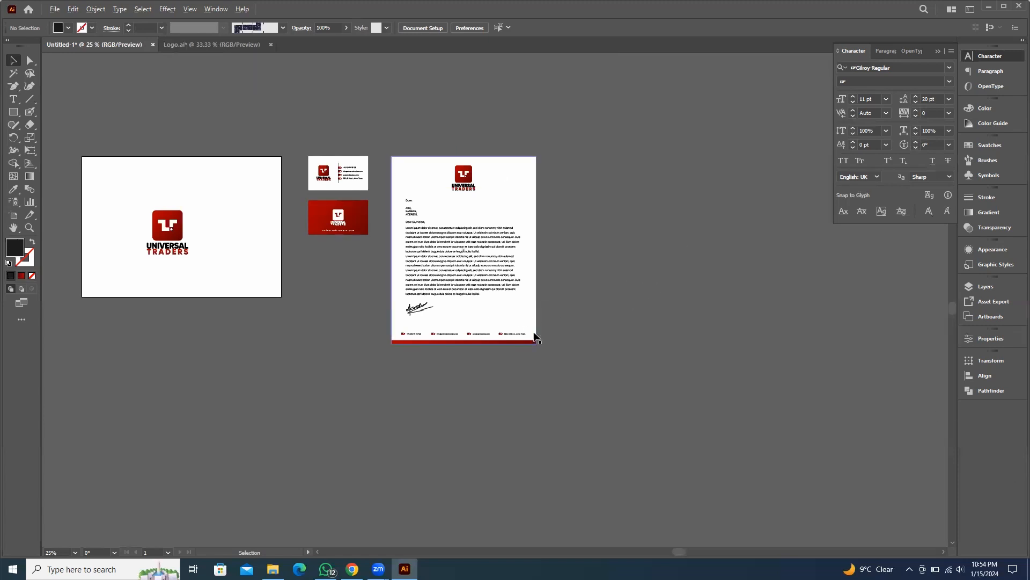
scroll(568, 306, "up", 1)
scroll(590, 294, "up", 1)
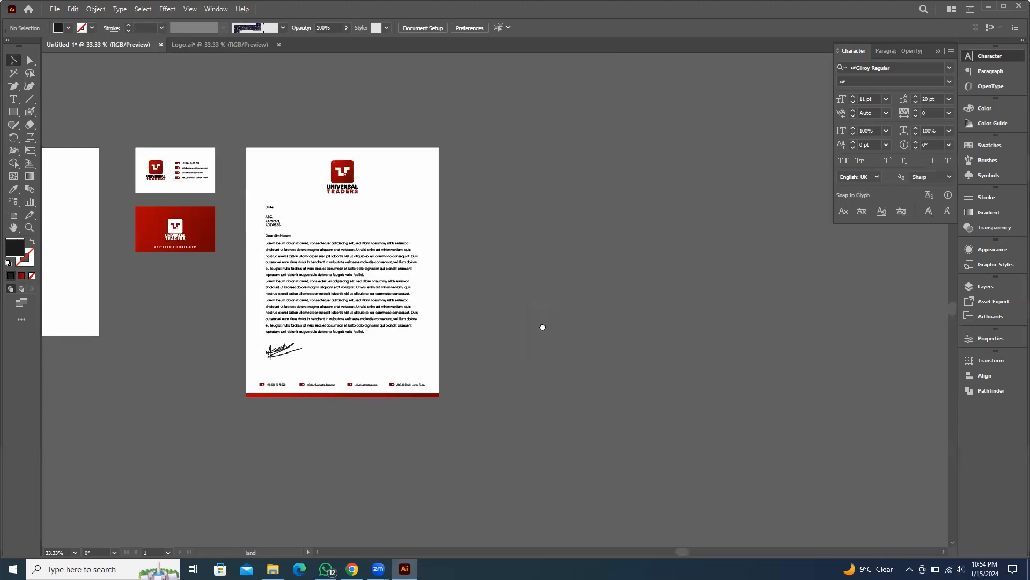
Duplicate the letterhead's white background rectangle to the empty area on its right
left_click(389, 189)
left_click_drag(389, 189, 670, 186)
scroll(698, 327, "right", 3)
left_click(678, 273)
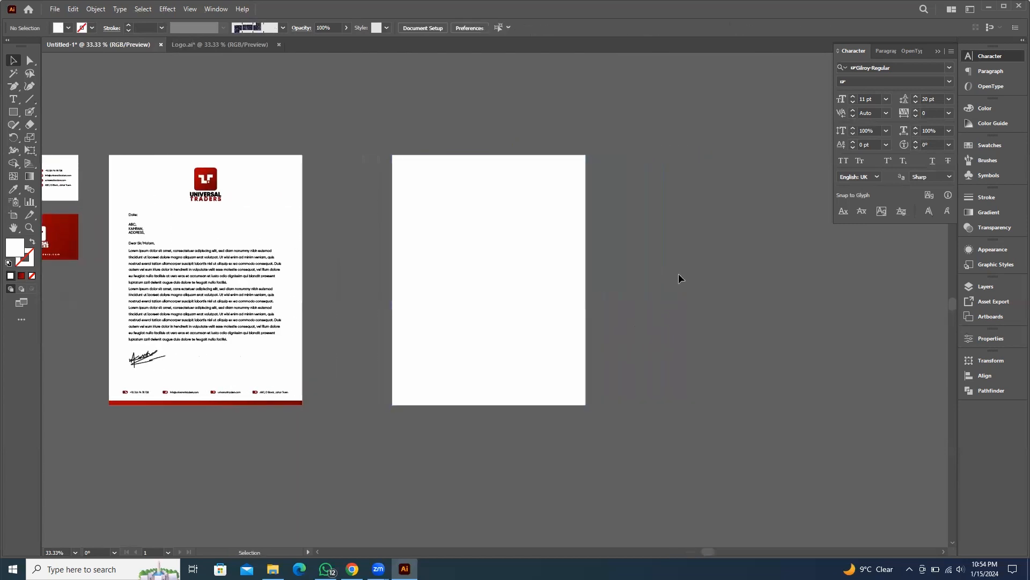
Resize the duplicated rectangle to 8.6 in wide by 11.3 in high
left_click(454, 254)
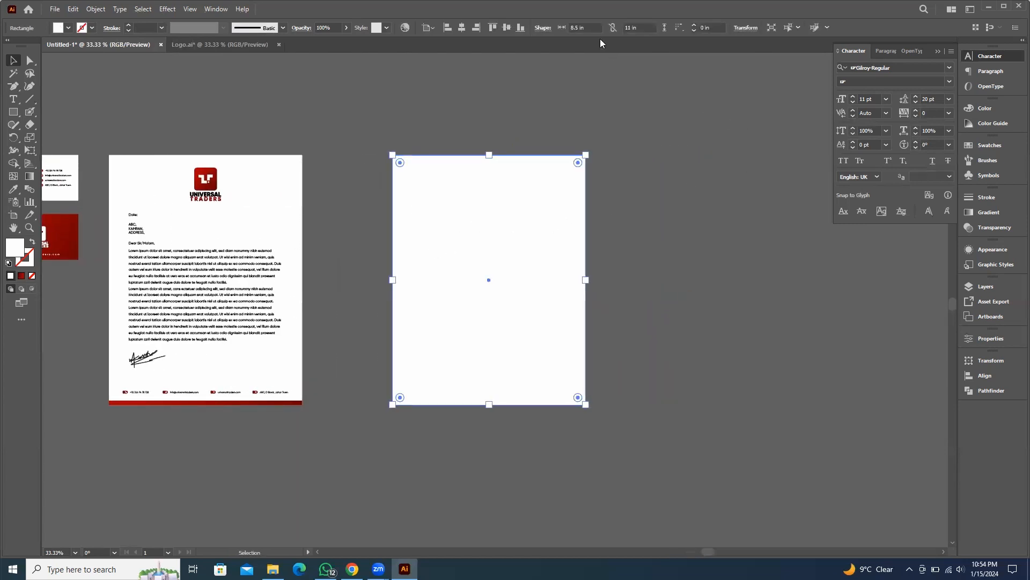
left_click(590, 27)
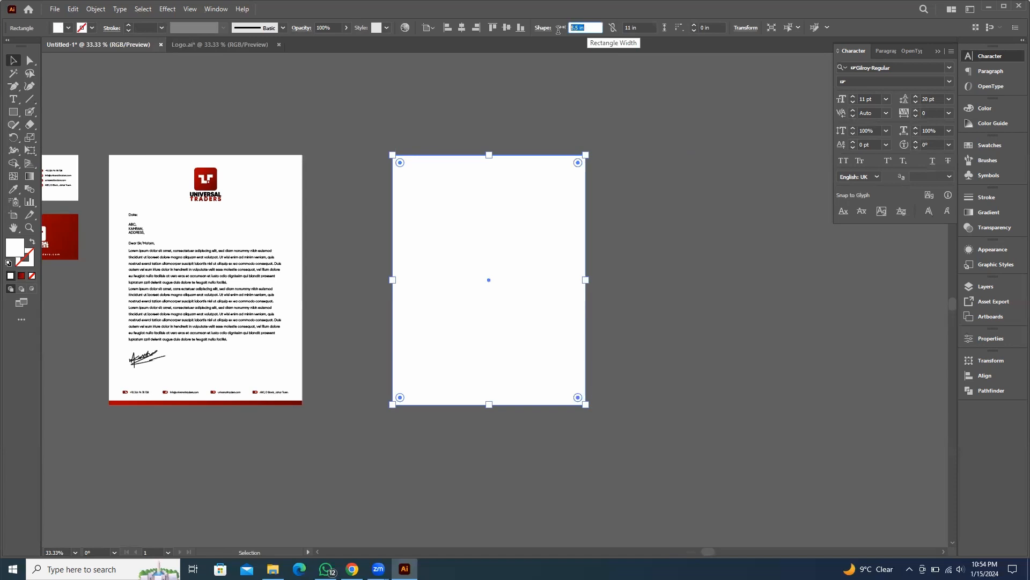
type("8.6")
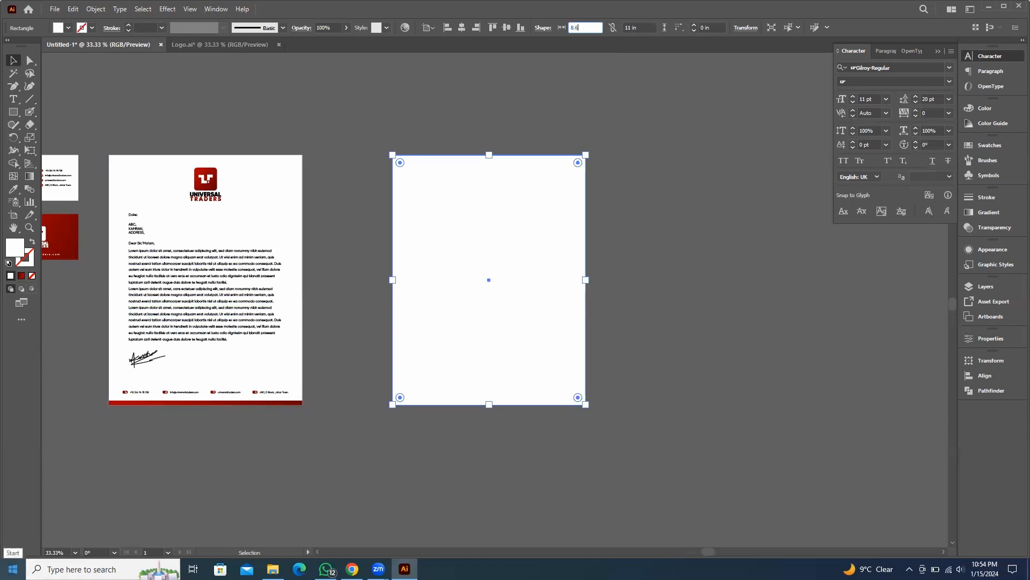
key("Return")
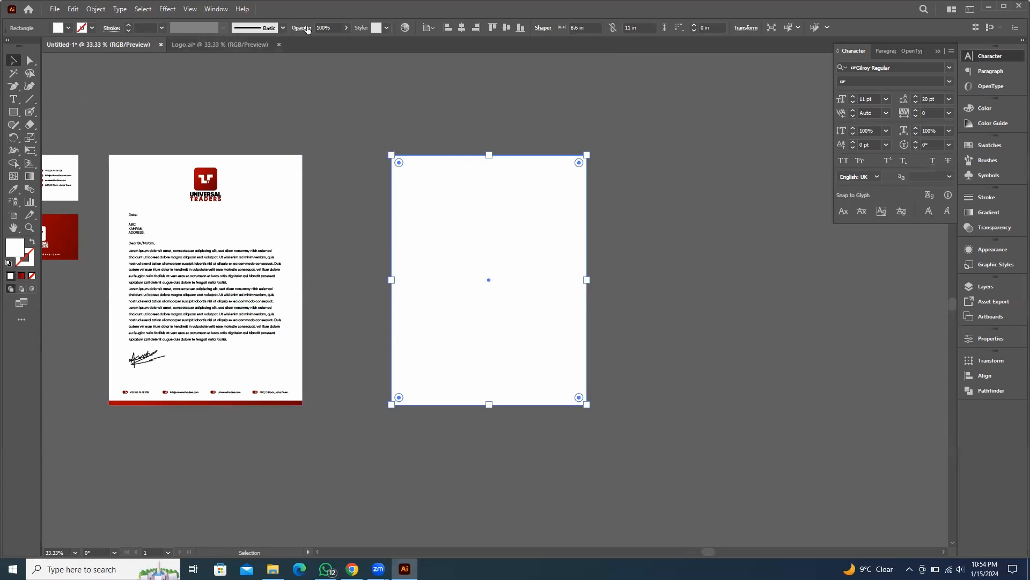
left_click(643, 26)
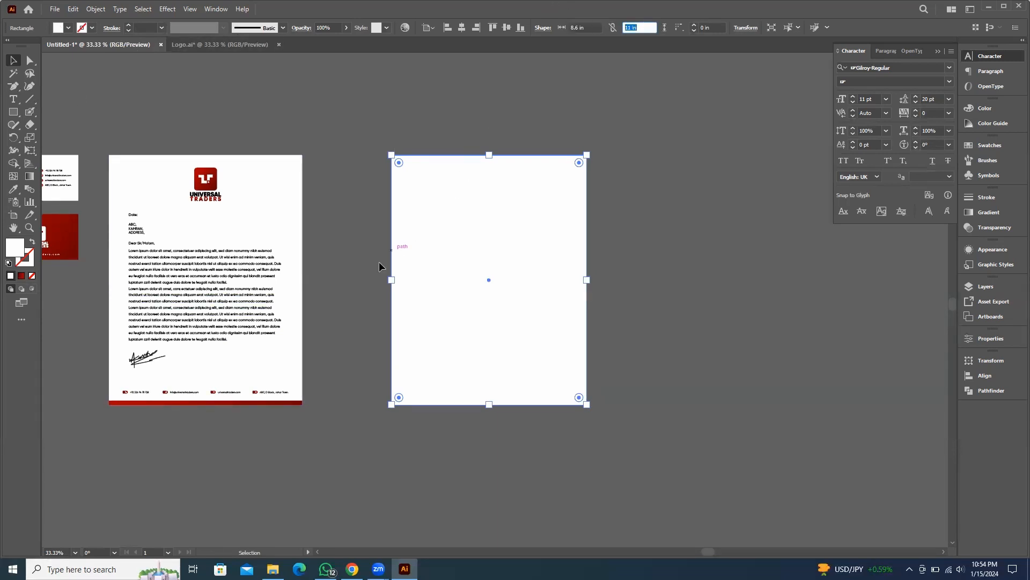
type("11.3")
key("Return")
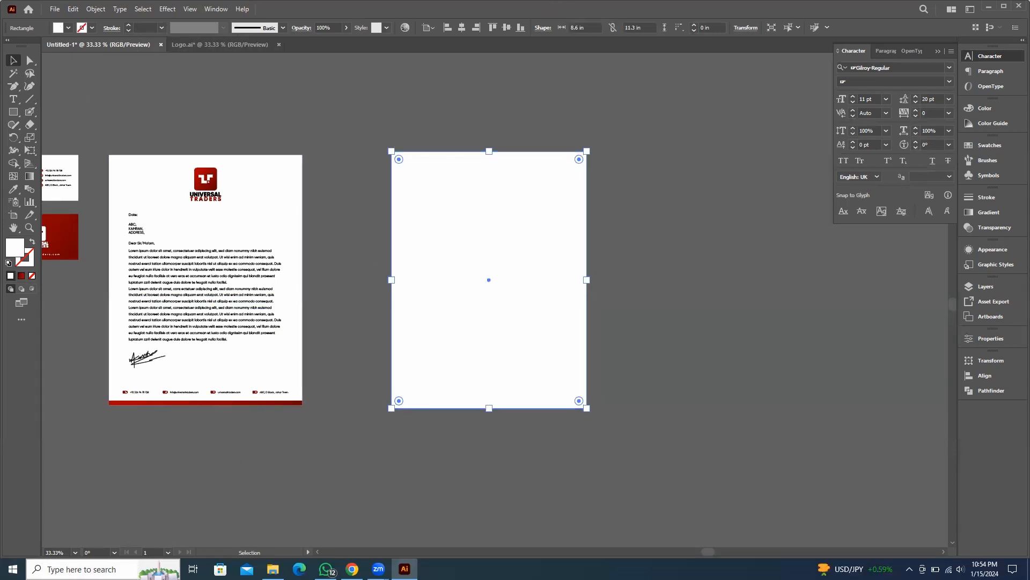
left_click(677, 267)
Fill the new rectangle with the business card's red gradient using the Eyedropper
scroll(676, 278, "left", 3)
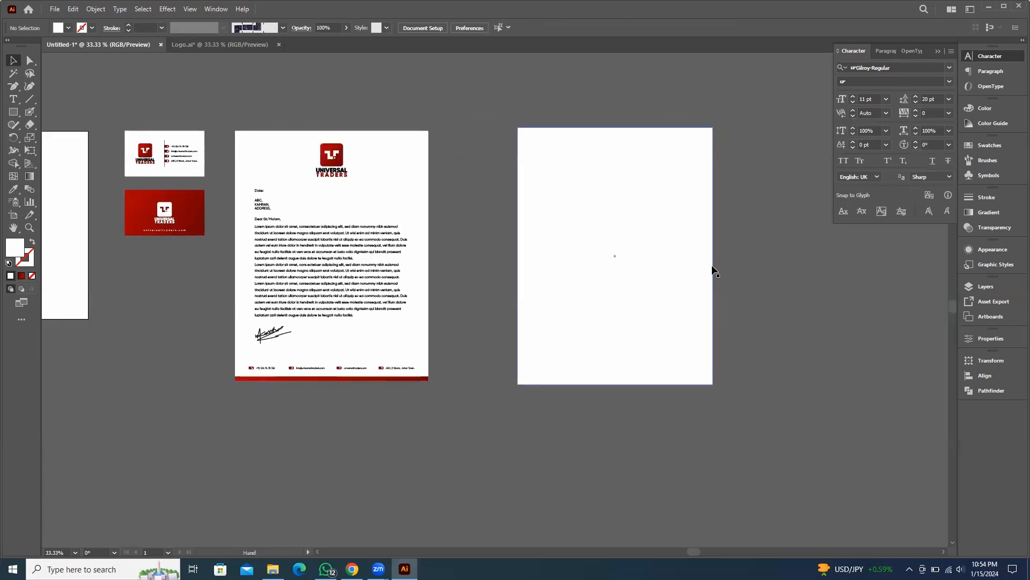
left_click(656, 220)
key("i")
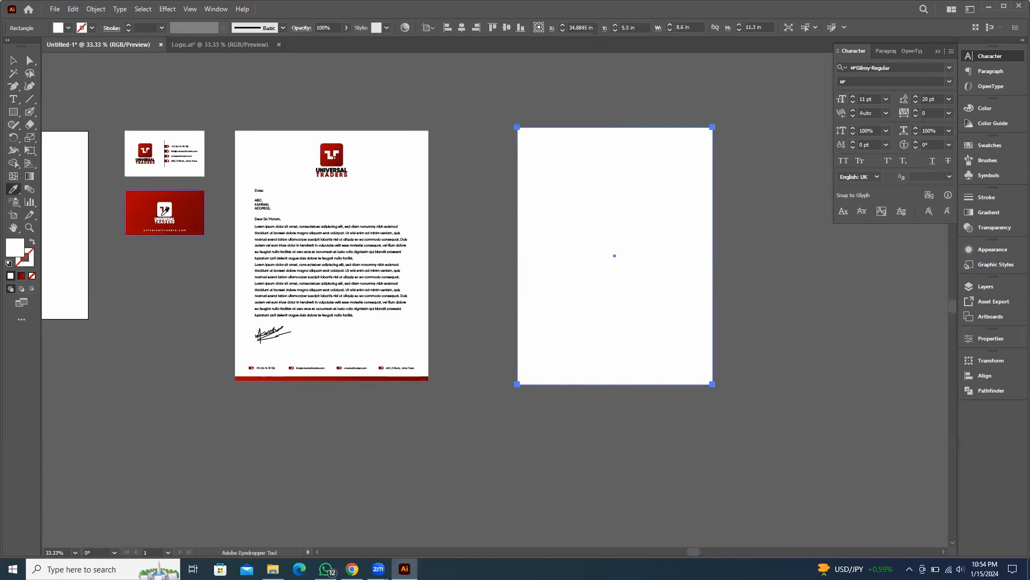
left_click(194, 198)
left_click(11, 63)
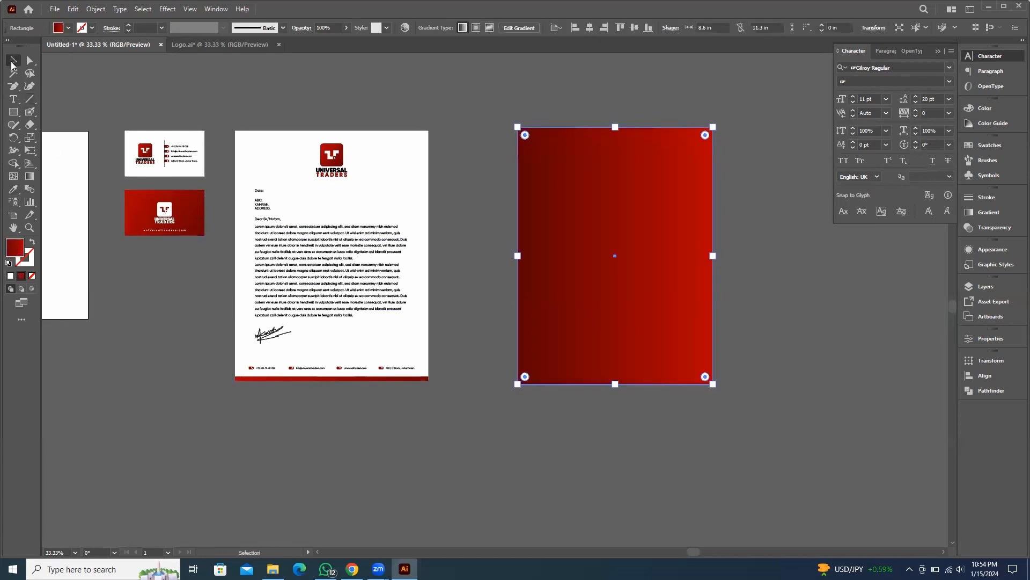
Angle the rectangle's gradient diagonally from its lower right to its upper left corner
key("g")
left_click_drag(692, 425, 537, 115)
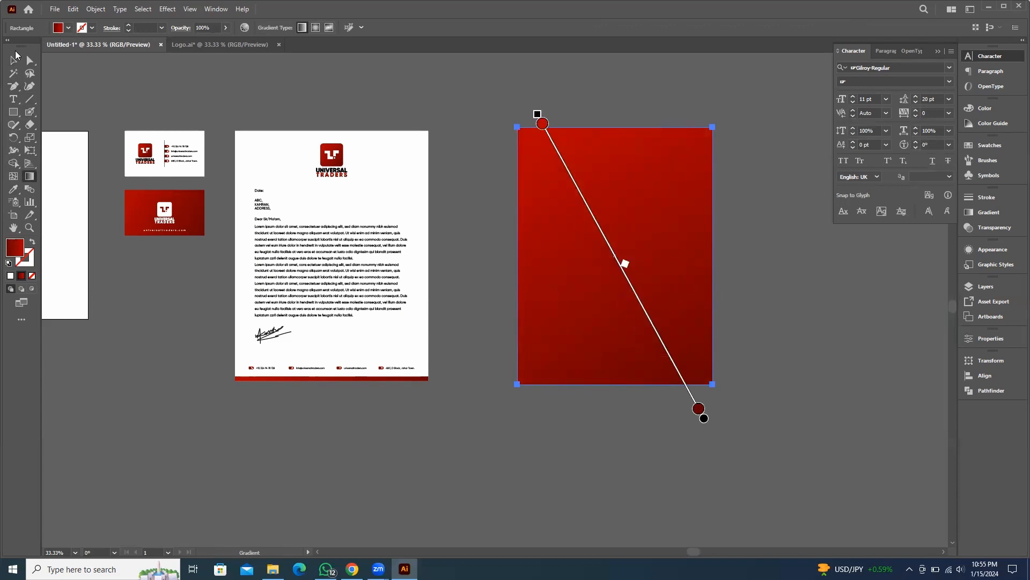
left_click(14, 58)
Duplicate the red gradient rectangle, offsetting the copy slightly upward
left_click(275, 54)
left_click_drag(726, 121, 566, 165)
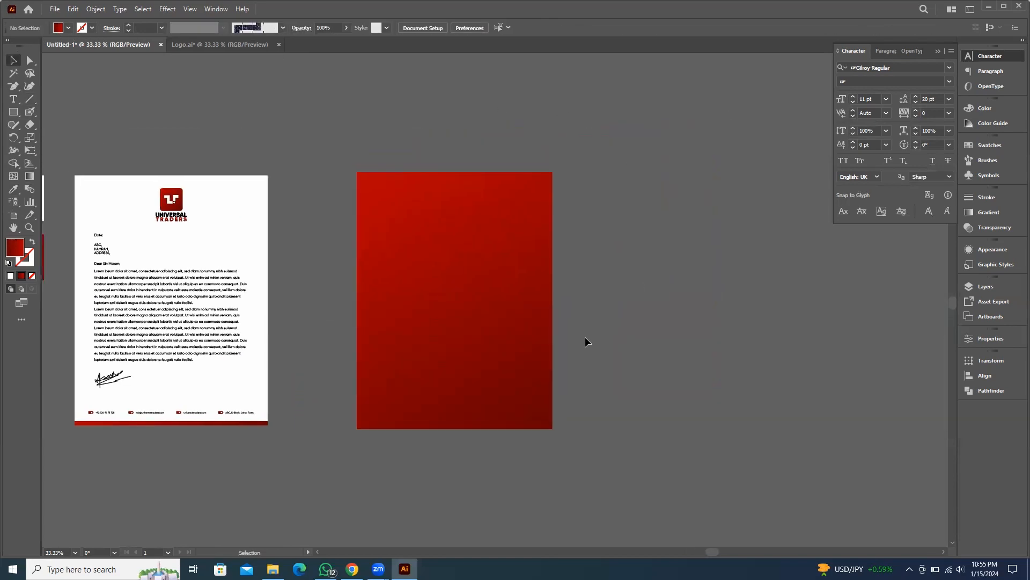
left_click_drag(333, 172, 367, 170)
left_click(554, 244)
left_click(527, 263, "shift")
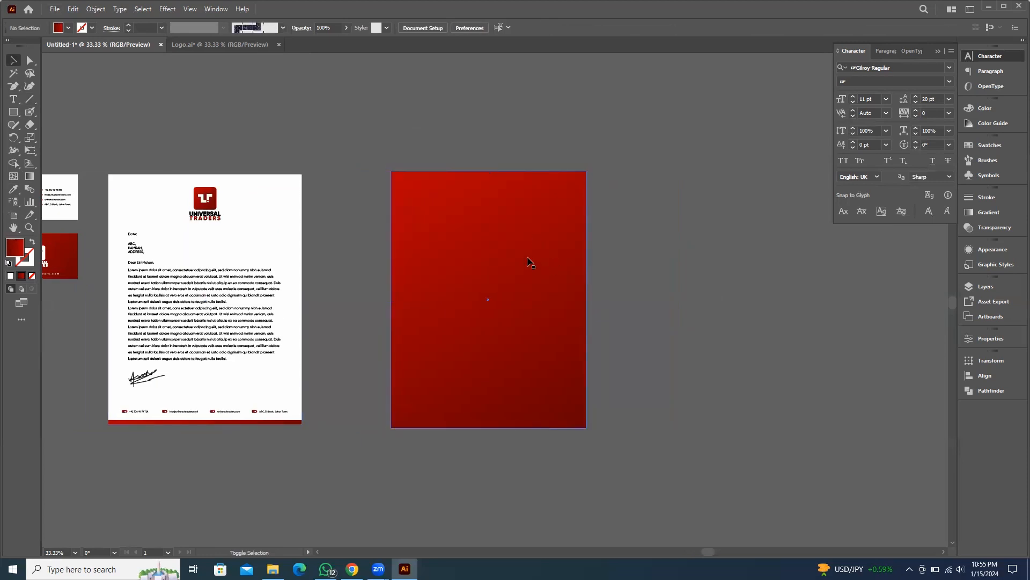
left_click_drag(527, 263, 528, 230)
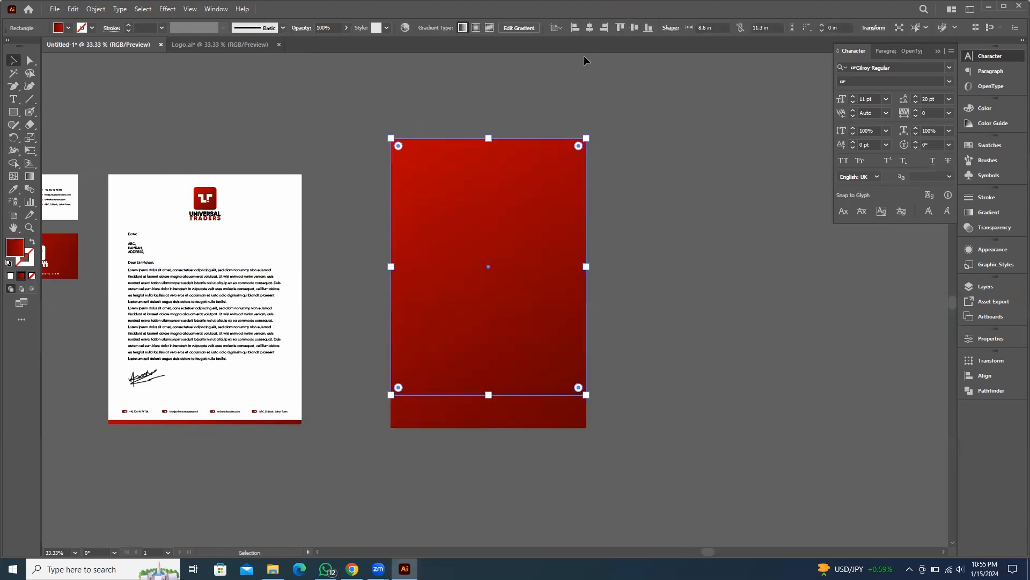
Set the copy's height to 1.5 in and move it to sit just above the rectangle's top edge
left_click(775, 27)
type("1.5")
key("Return")
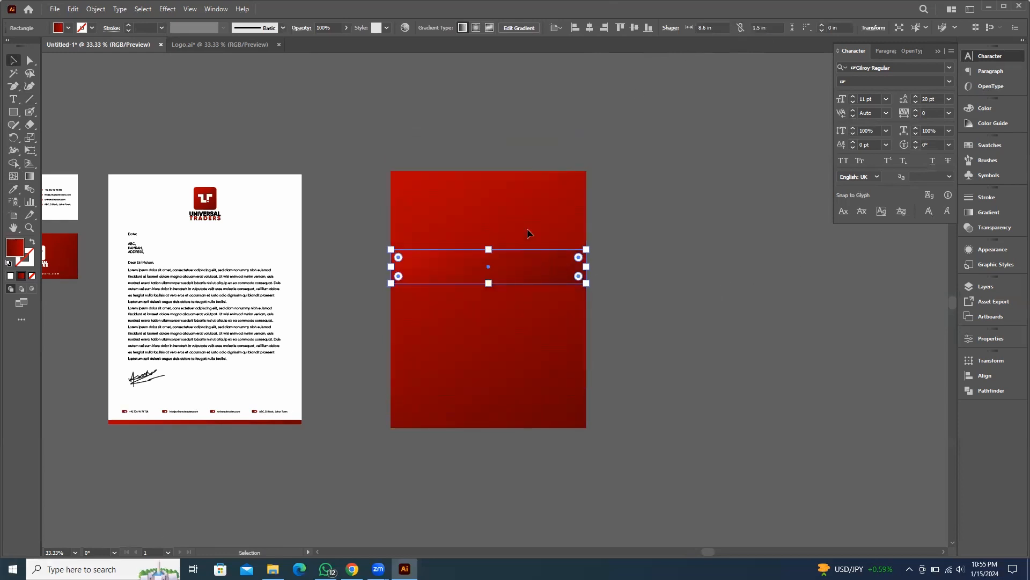
left_click_drag(523, 265, 523, 154)
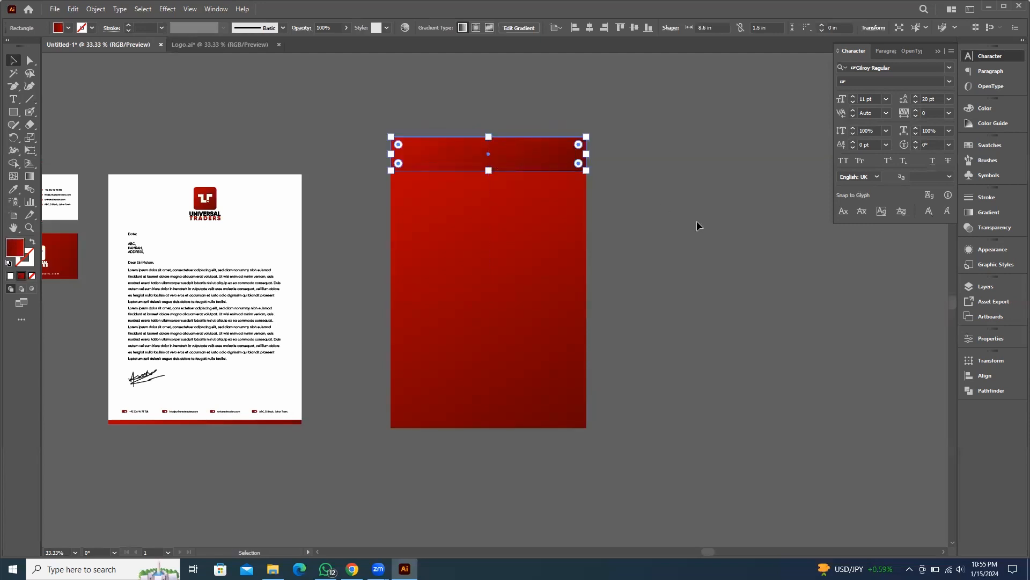
Fill the top strip with white sampled from the letterhead
left_click(697, 221)
left_click(557, 160)
key("i")
left_click(295, 184)
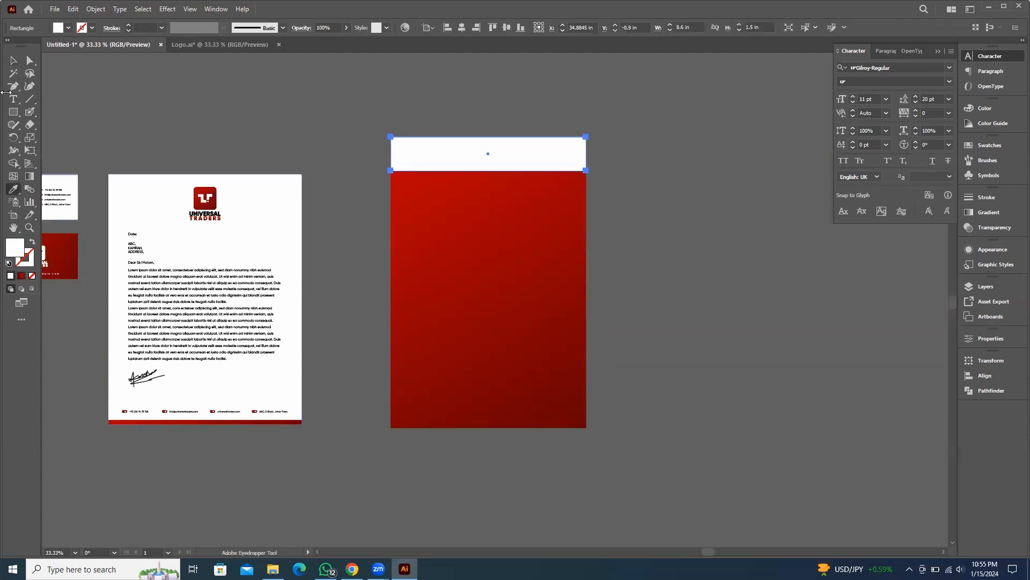
left_click(13, 60)
Sample the main rectangle's red gradient onto the top strip
left_click(630, 186)
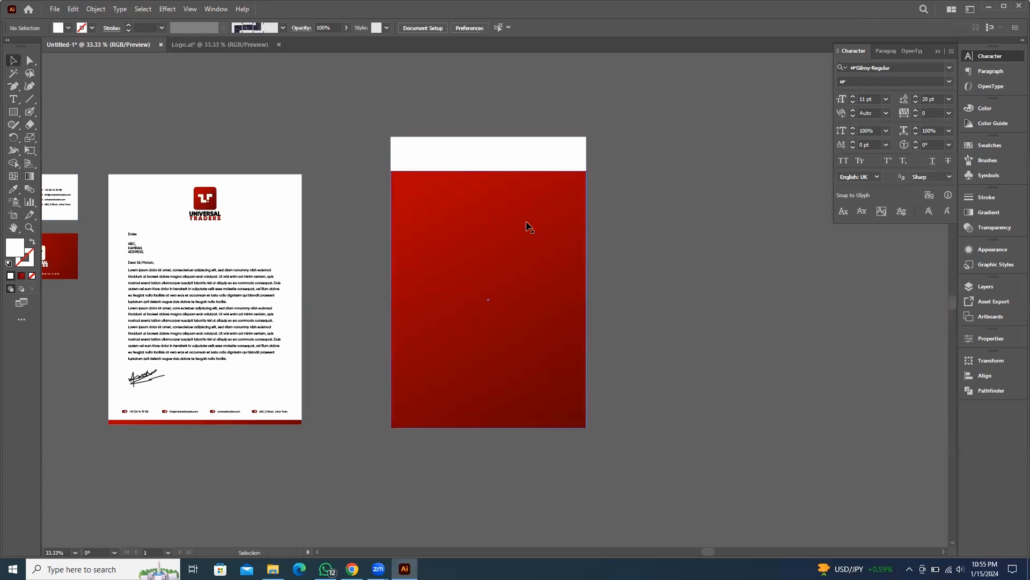
left_click(532, 201)
left_click(537, 155)
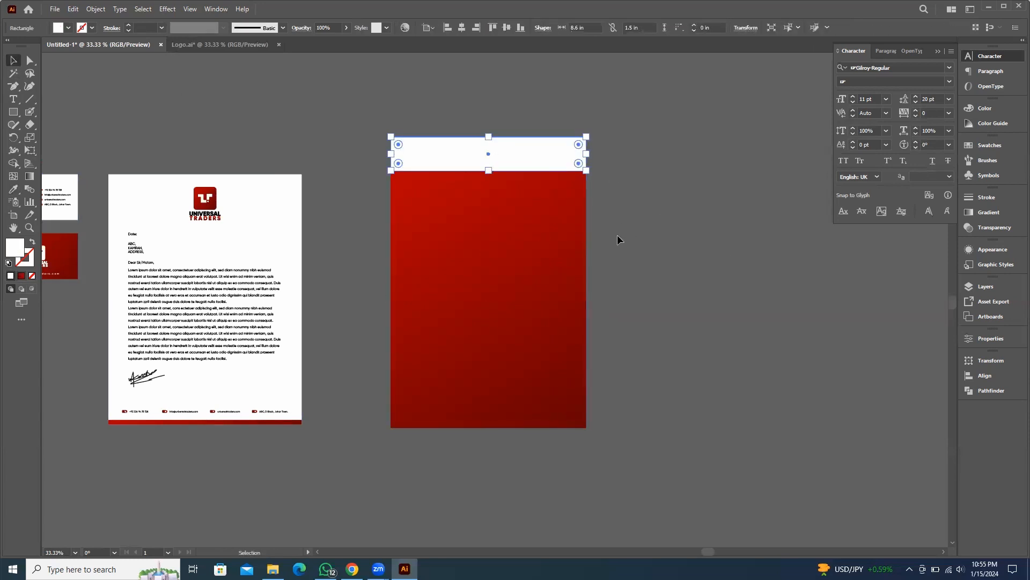
left_click(716, 231)
left_click(550, 163)
key("i")
left_click(536, 207)
Run the top strip's gradient vertically from its bottom edge to its top
key("g")
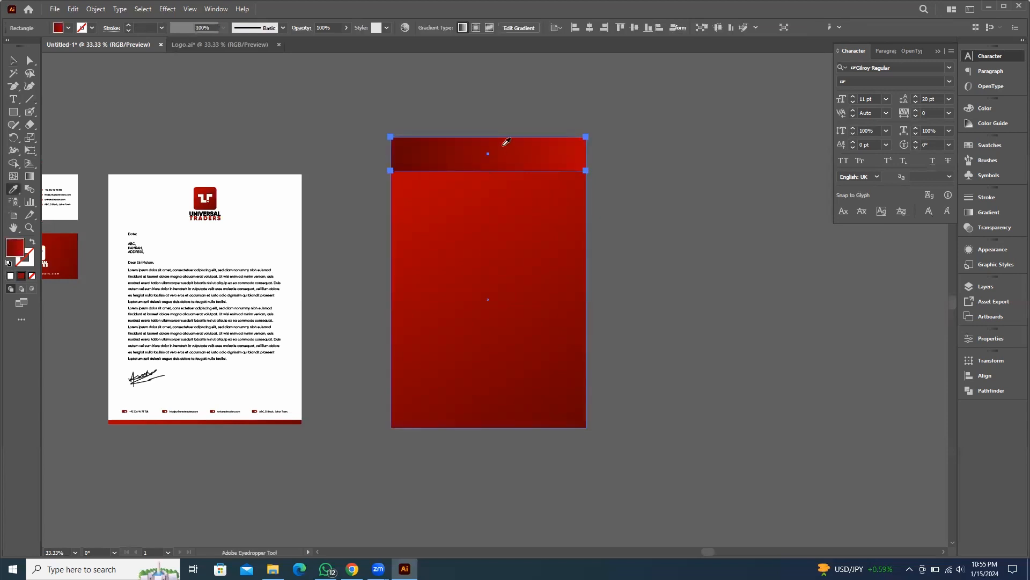
left_click_drag(488, 171, 488, 140)
key("v")
left_click(550, 173)
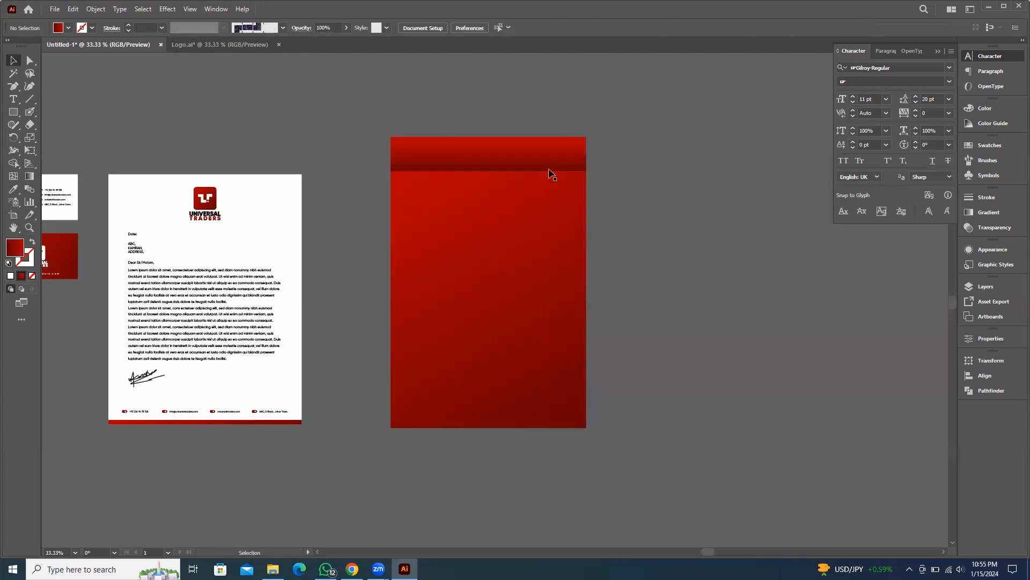
Round the top strip's two upper corners, setting the corner radius to 0.5 in
scroll(690, 191, "up", 2)
key("a")
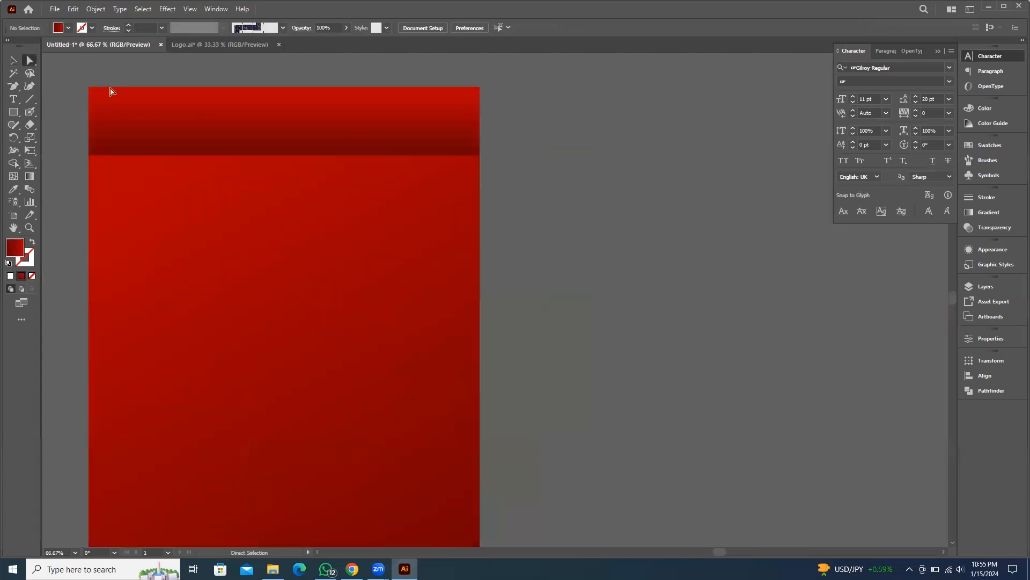
left_click_drag(110, 91, 446, 96)
left_click_drag(525, 103, 456, 110)
left_click(299, 27)
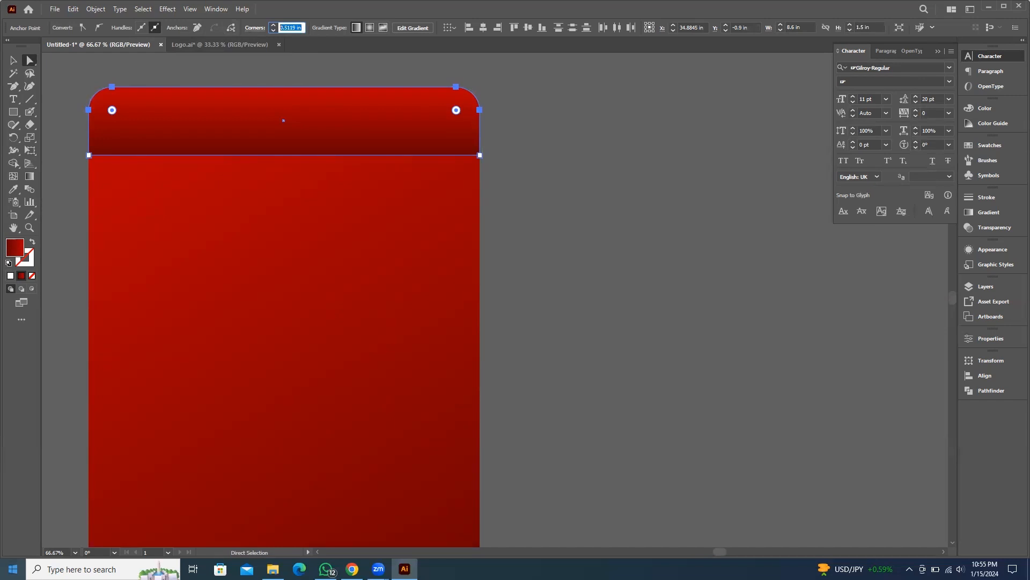
type("1.5")
key("Return")
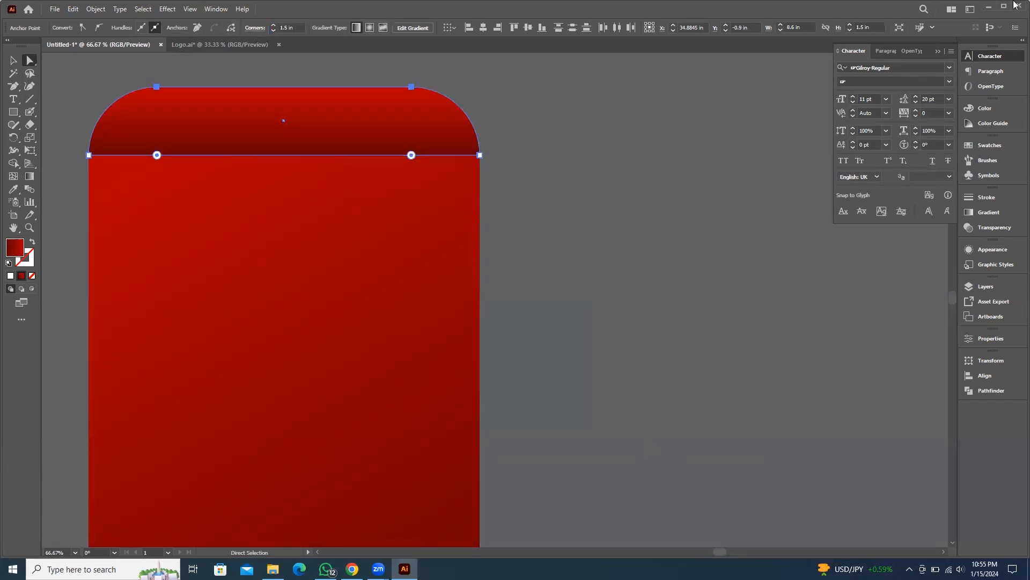
left_click(293, 27)
type("0.5")
key("Return")
scroll(597, 260, "down", 4)
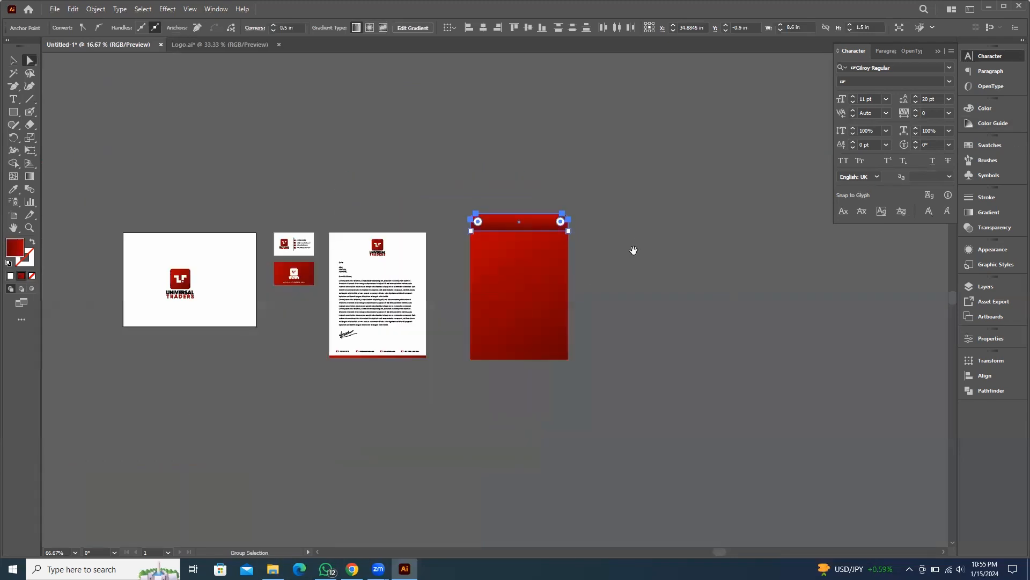
left_click_drag(631, 256, 621, 215)
key("v")
left_click(643, 258)
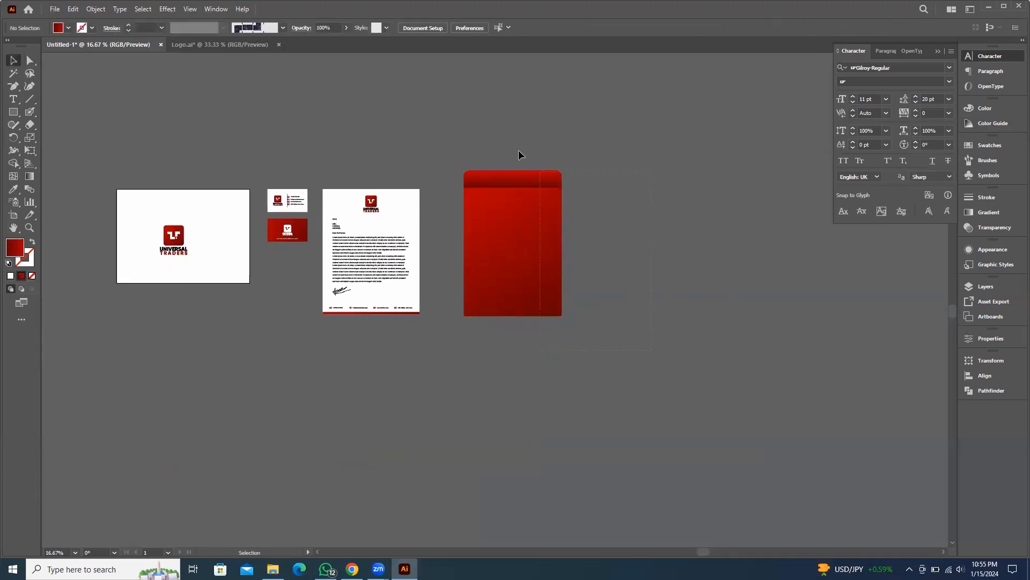
left_click_drag(436, 129, 699, 227)
left_click(700, 227)
Copy the letterhead's logo and contact footer group onto the red sheet
scroll(599, 213, "up", 1)
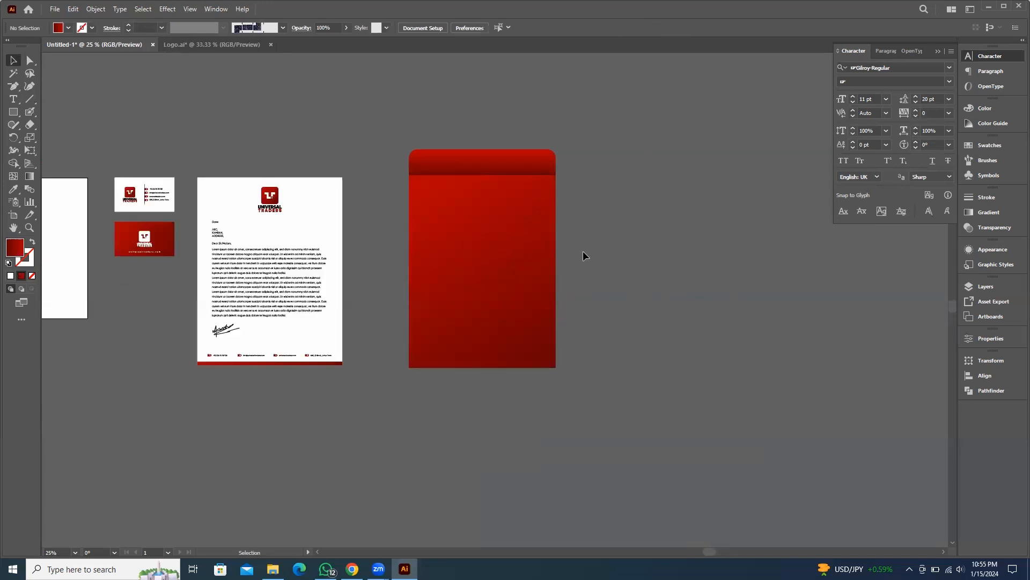
scroll(260, 257, "up", 1)
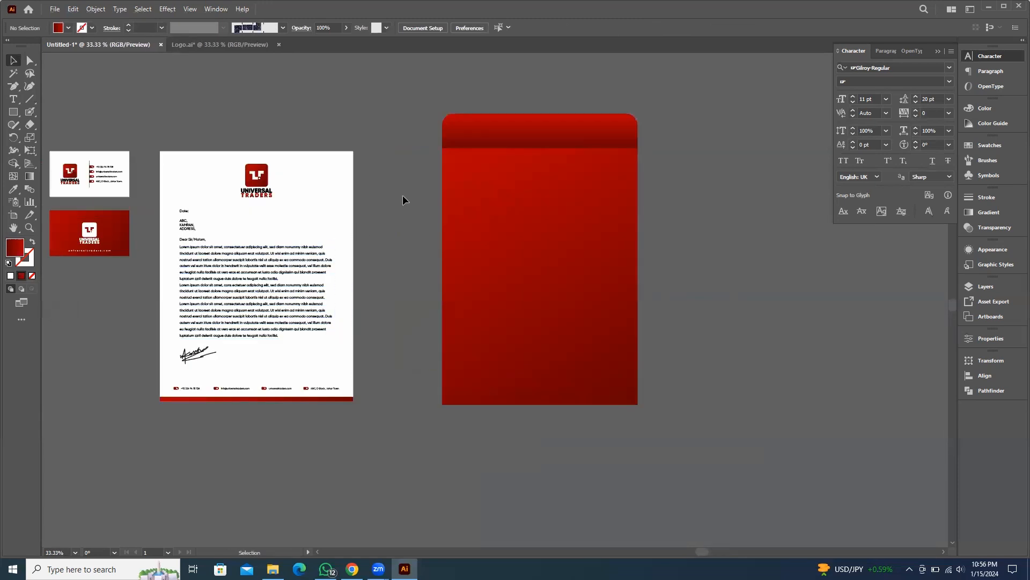
left_click_drag(291, 322, 289, 304)
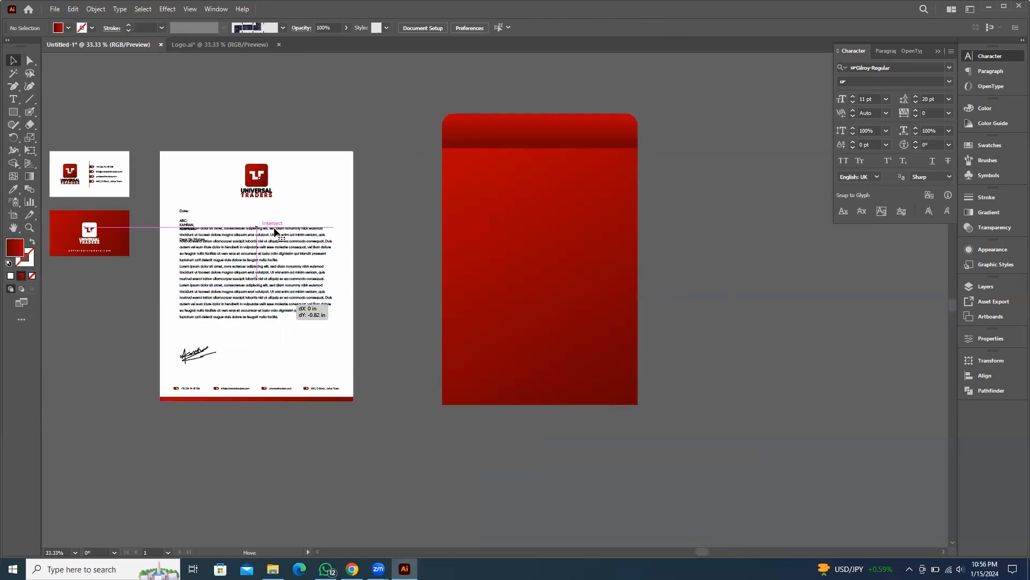
key("ctrl+z")
left_click(379, 223)
left_click(256, 177)
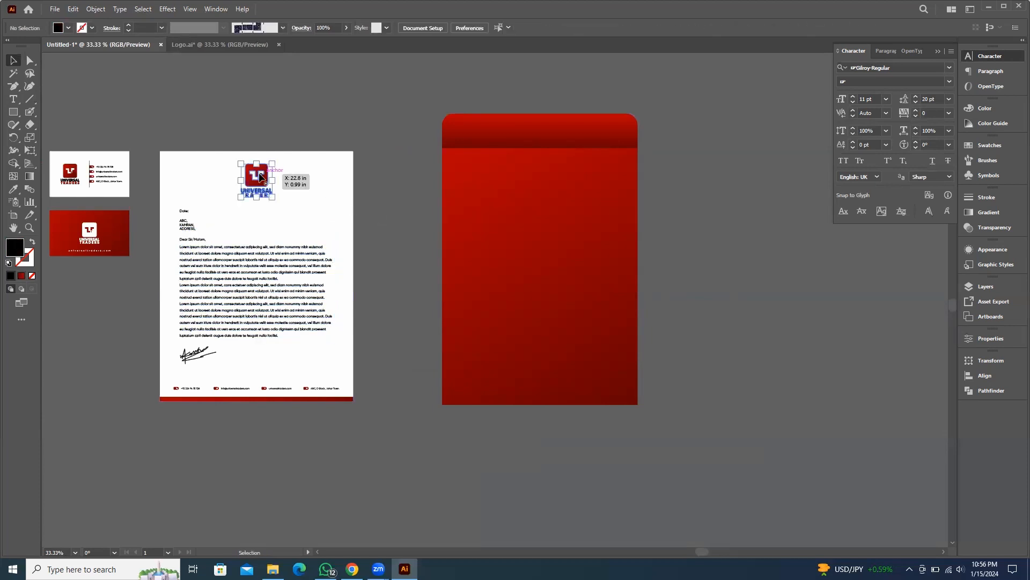
scroll(212, 388, "up", 1)
left_click(180, 385, "shift")
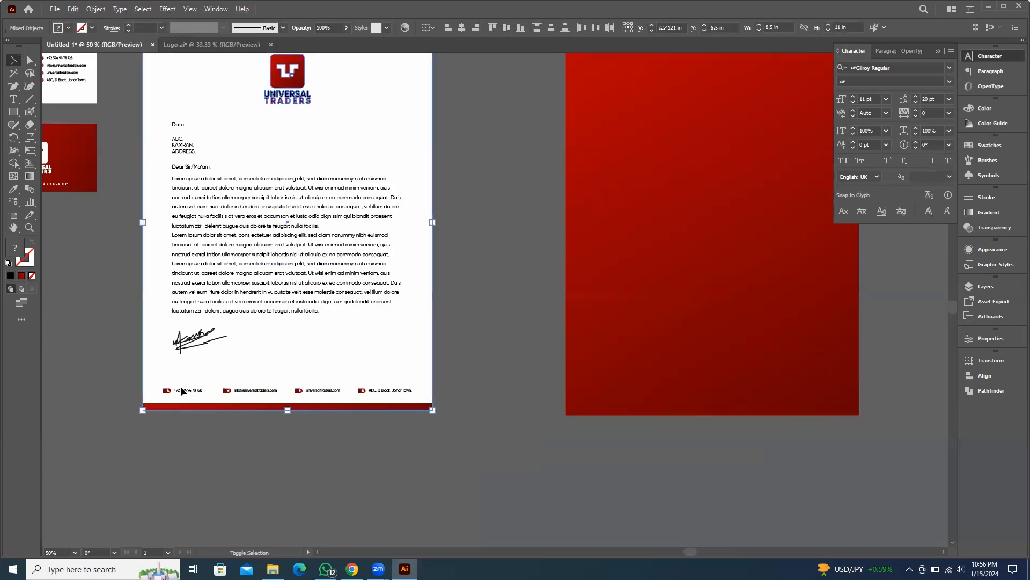
left_click(187, 388)
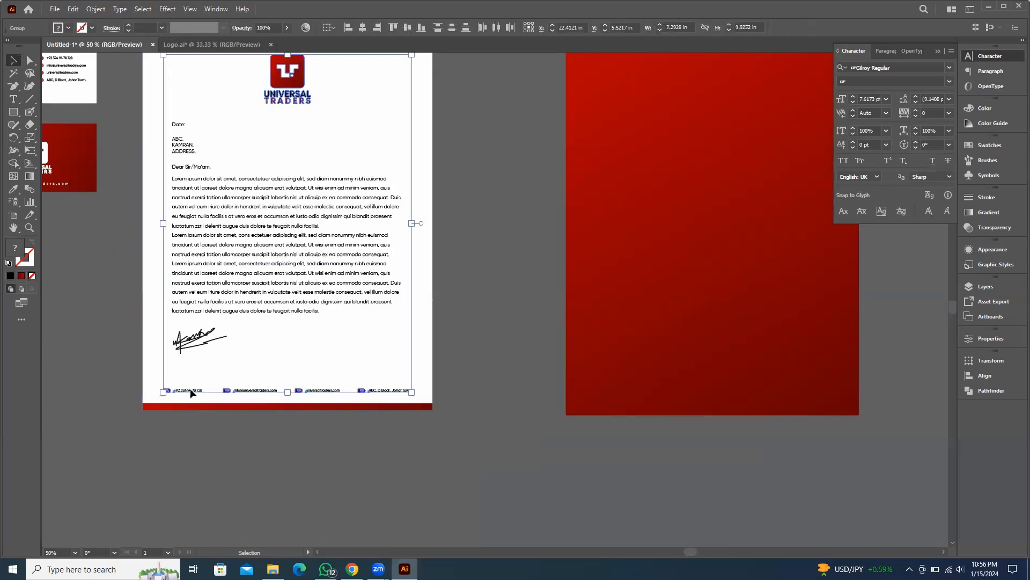
left_click_drag(190, 388, 616, 361, "alt+shift")
key("ctrl+minus")
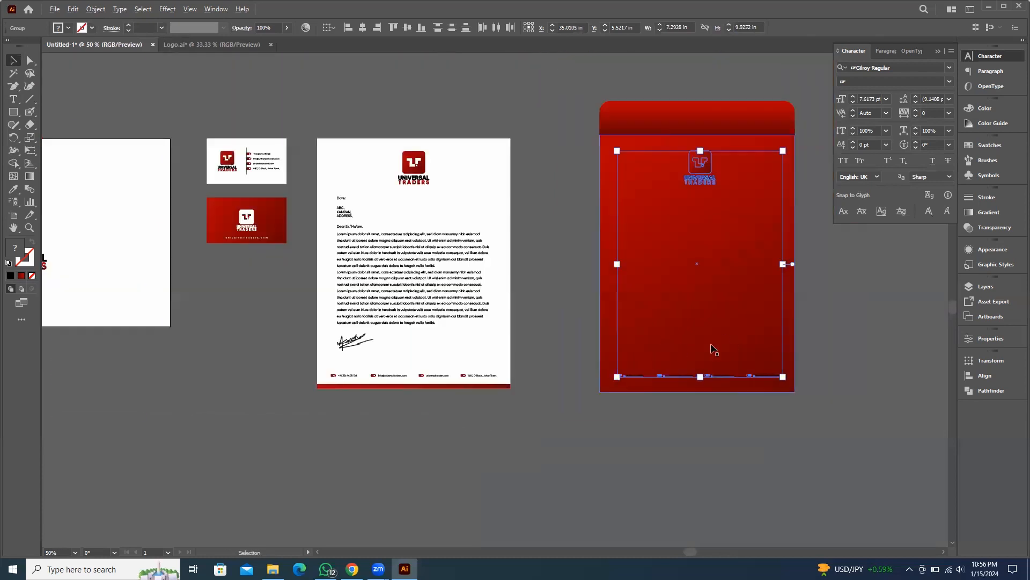
left_click_drag(713, 350, 513, 380)
left_click(697, 329)
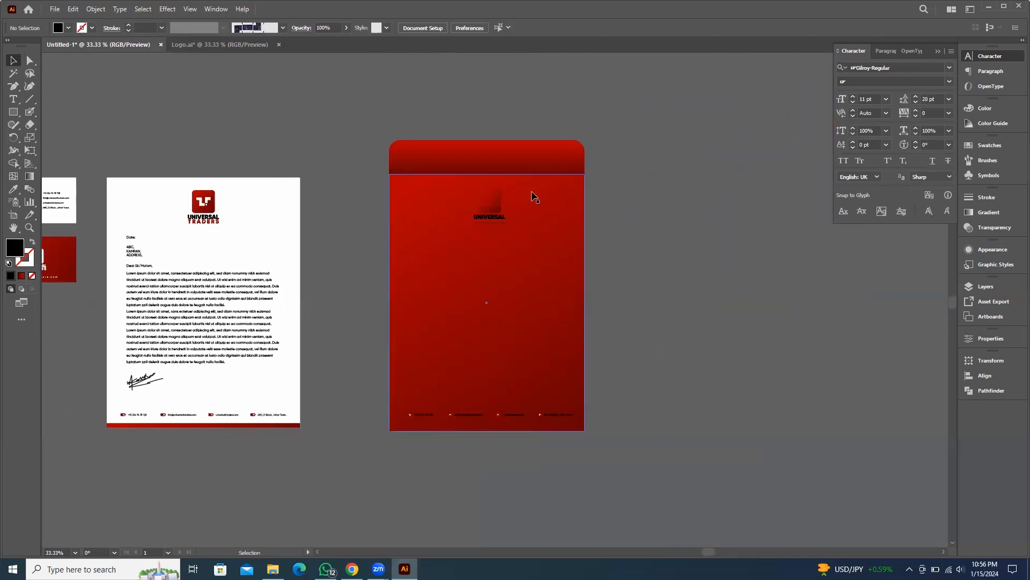
Center the logo horizontally and vertically on the red sheet
left_click(492, 213)
left_click(542, 218, "shift")
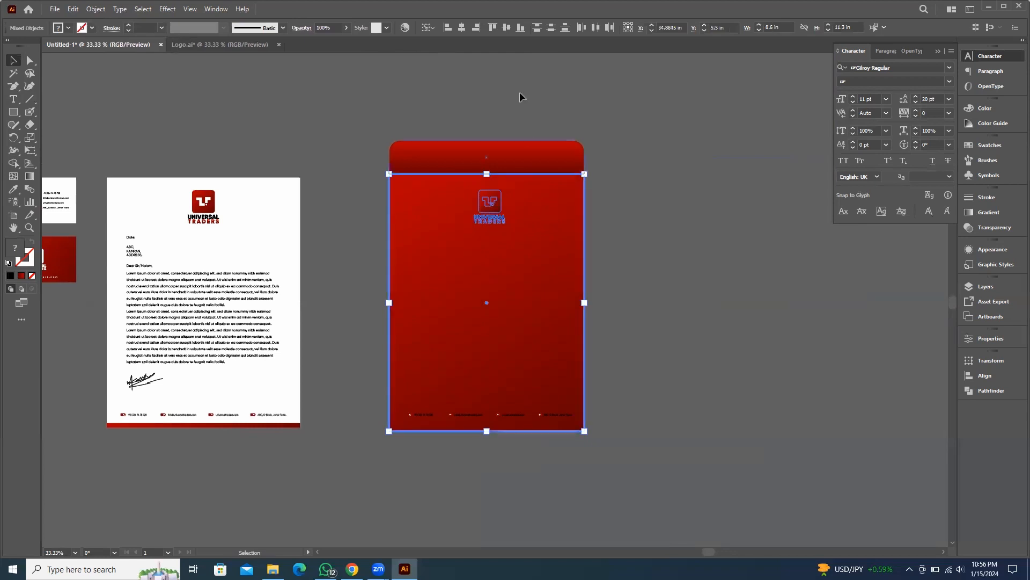
left_click(463, 28)
left_click(507, 27)
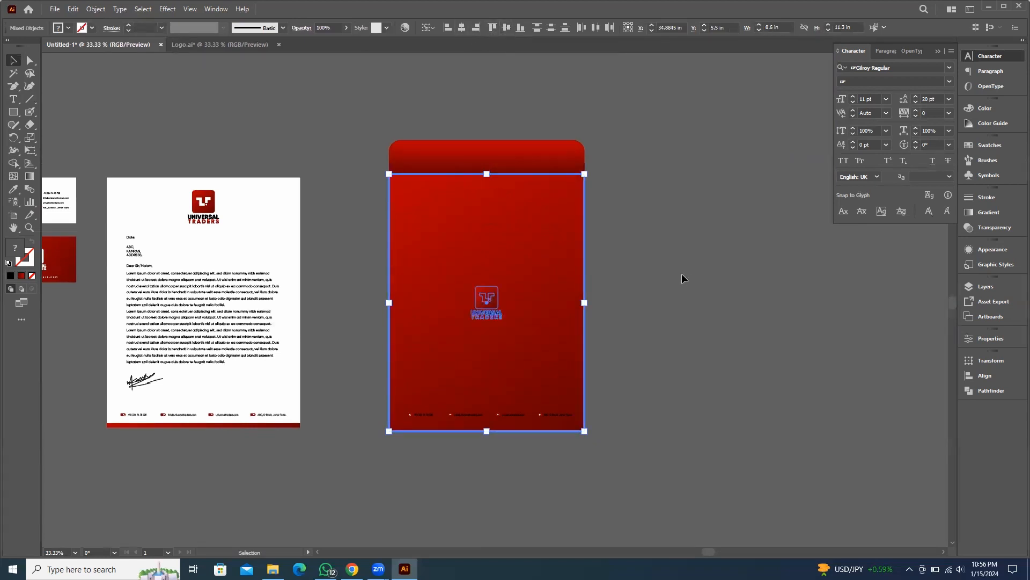
left_click(710, 245)
Enlarge the centered logo and recolor it white by sampling the letterhead's white
left_click(499, 295)
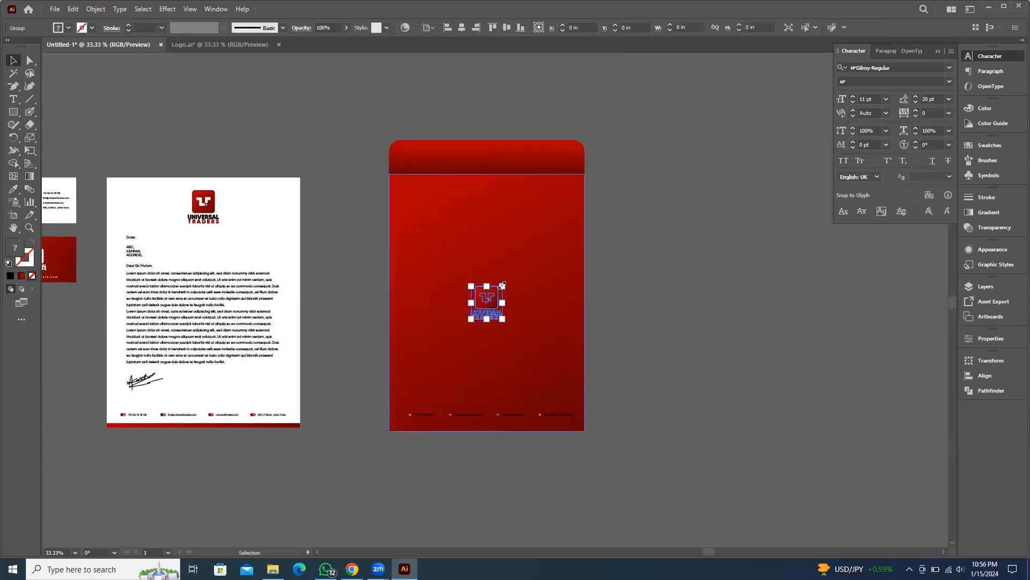
left_click_drag(503, 285, 503, 258)
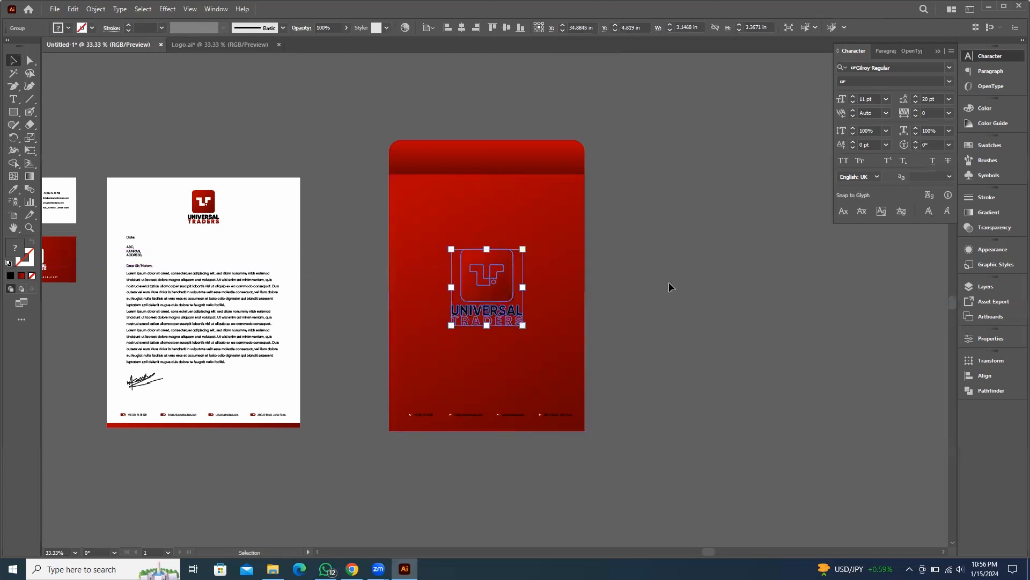
key("i")
left_click(292, 233)
key("v")
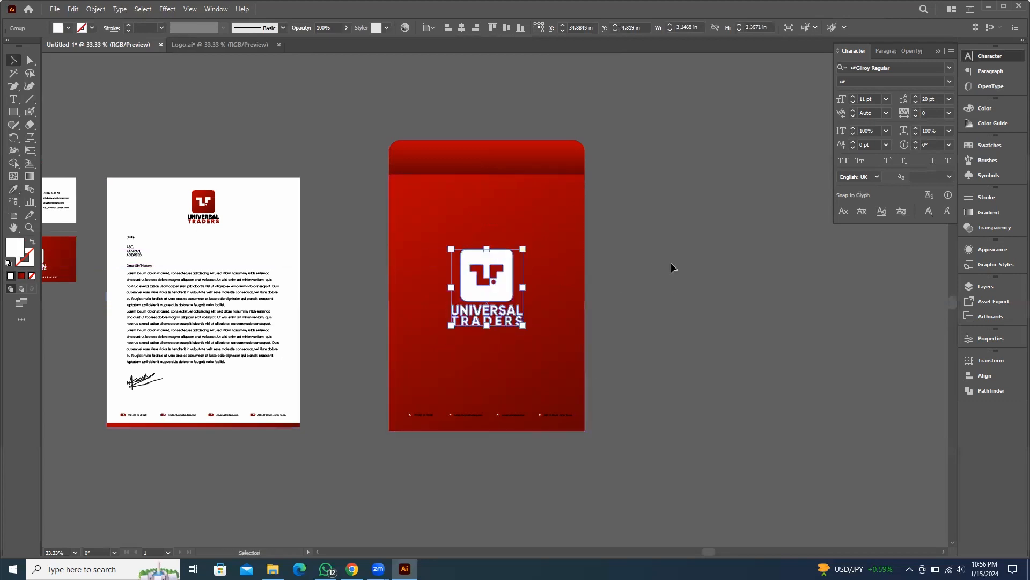
left_click(690, 349)
Recolor the phone icon's glyph in the red sheet's contact footer red by sampling the sheet's red
scroll(513, 420, "up", 6)
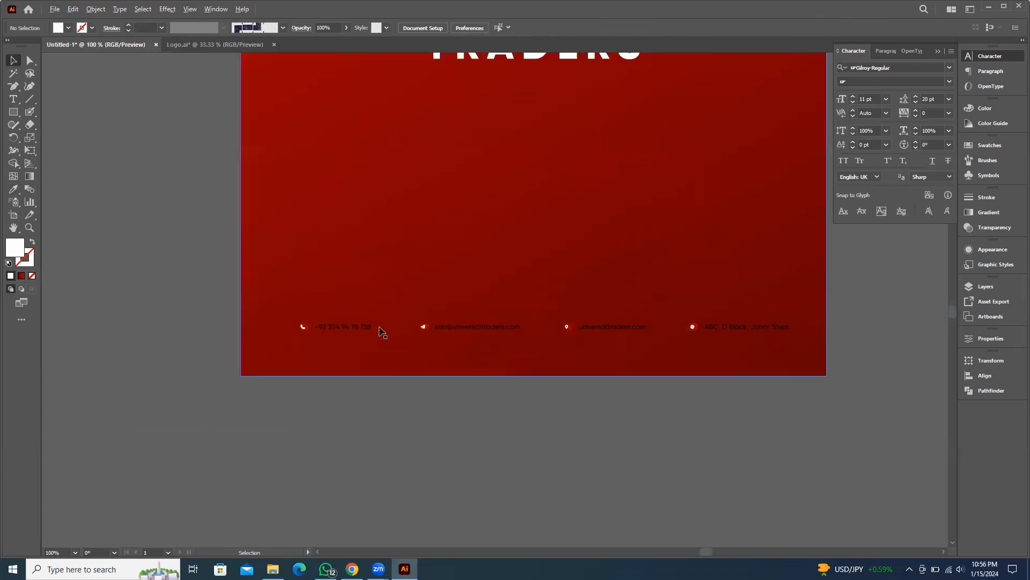
scroll(382, 332, "up", 2)
left_click(335, 331)
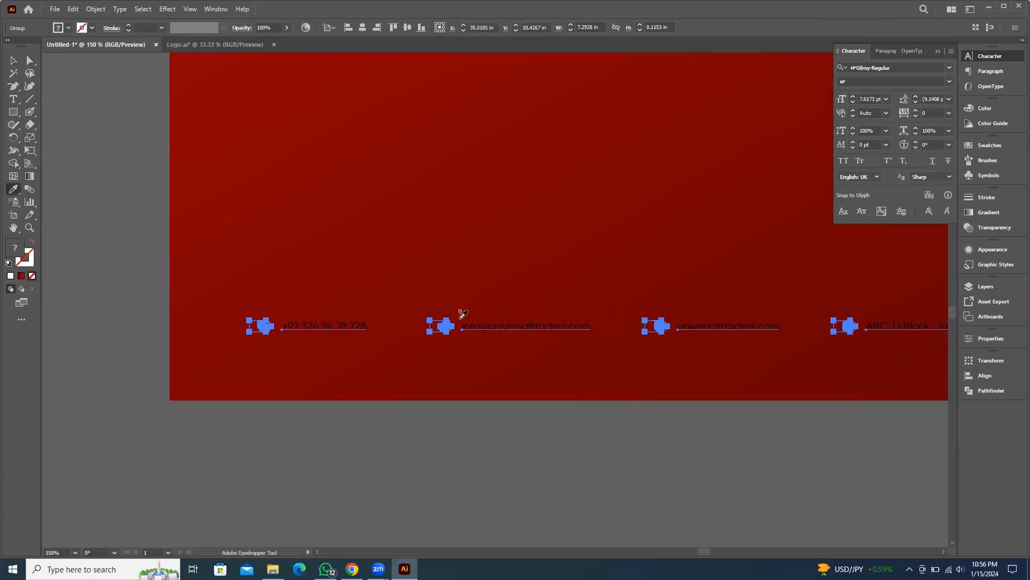
scroll(188, 239, "down", 4)
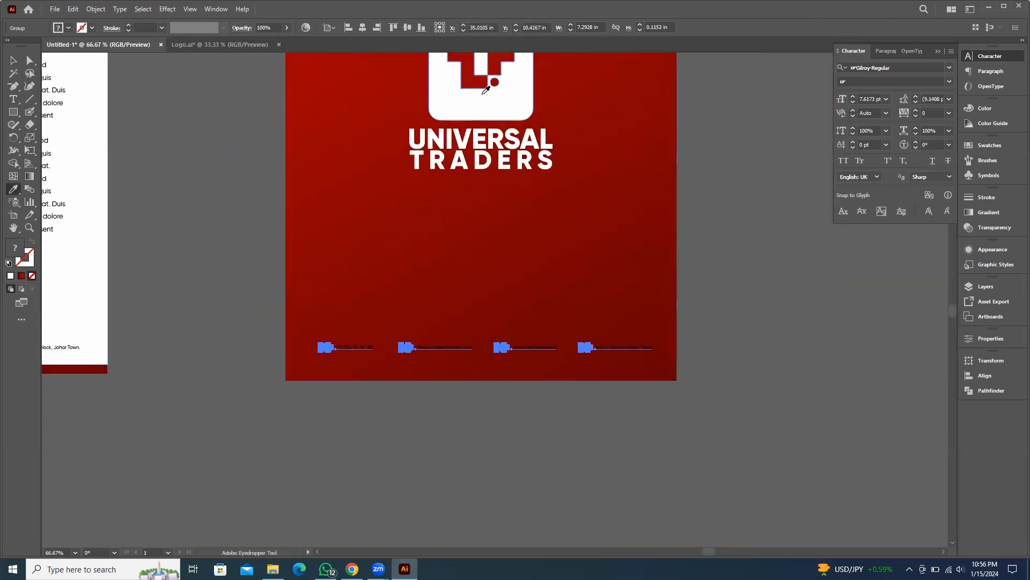
scroll(328, 346, "up", 5)
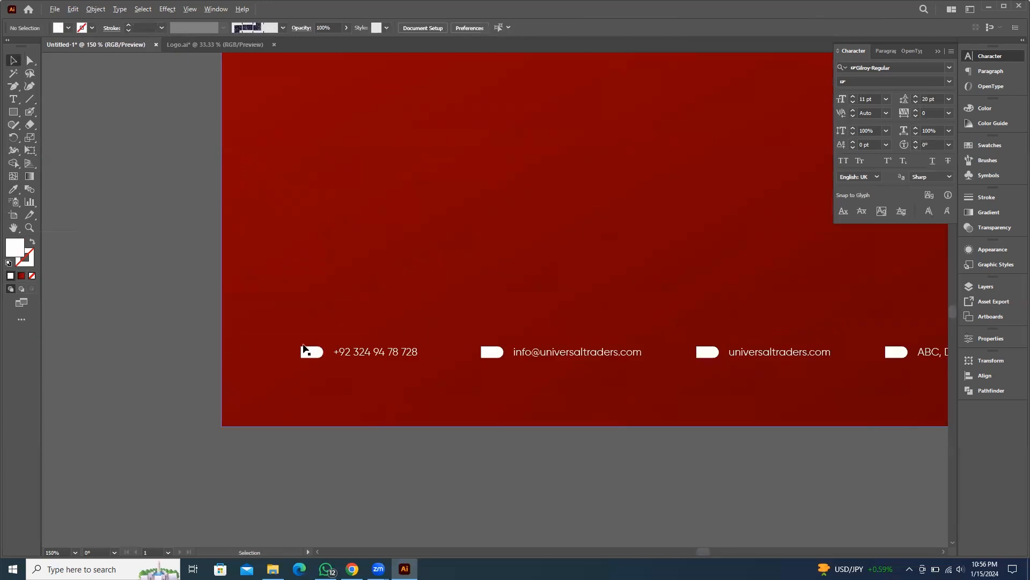
double_click(329, 364)
left_click(329, 364)
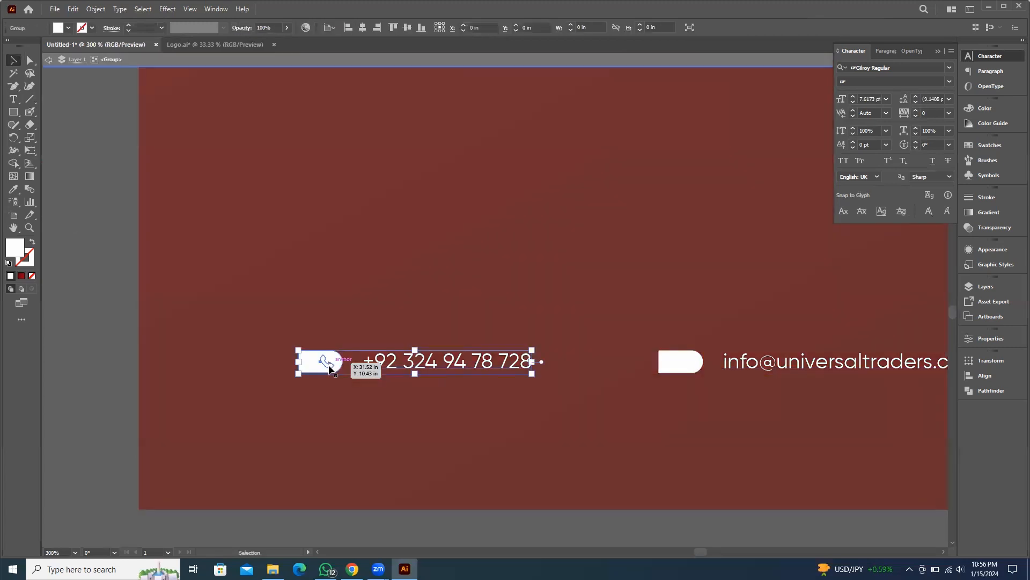
double_click(329, 365)
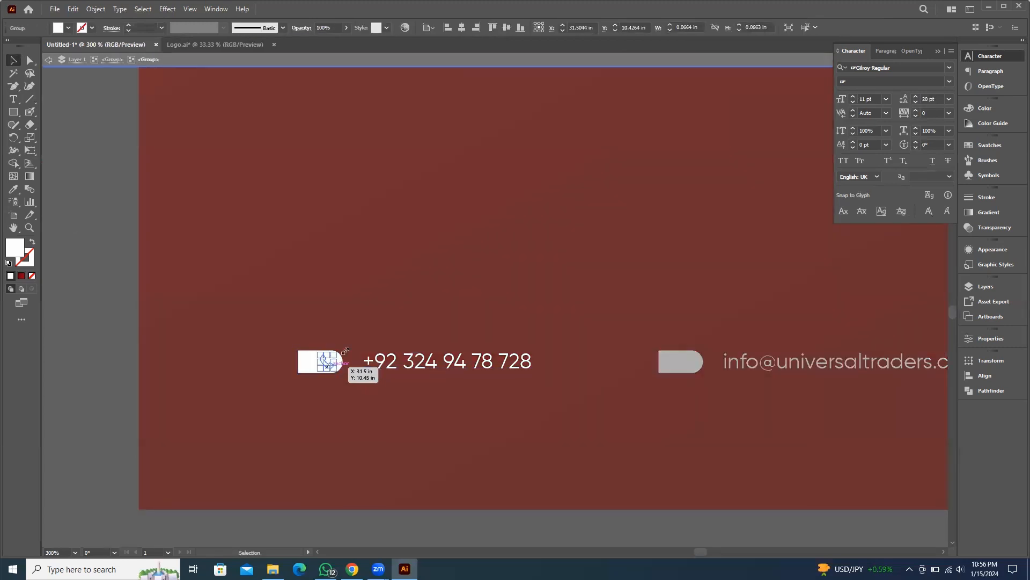
key("i")
left_click(417, 242)
key("v")
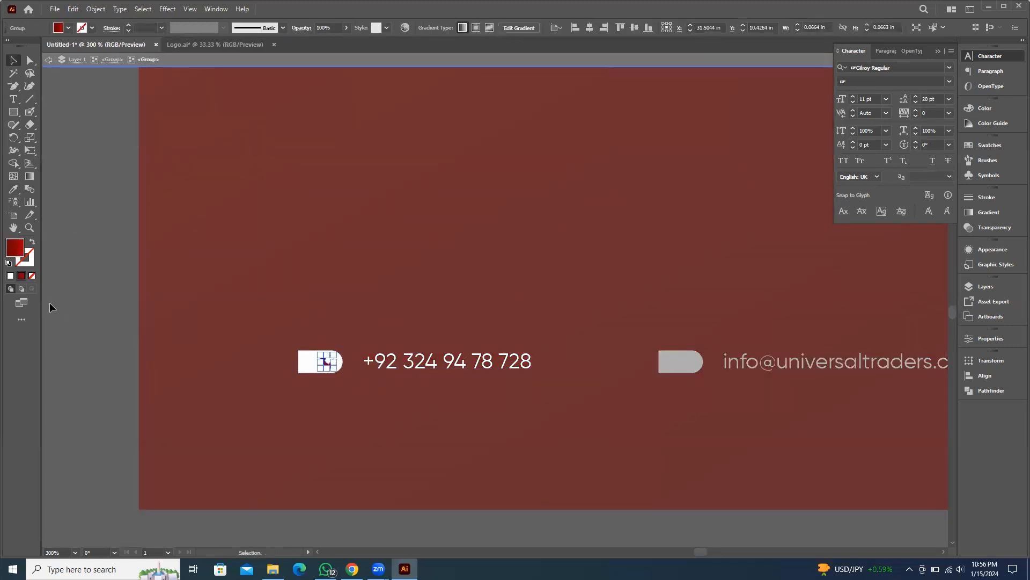
left_click(69, 301)
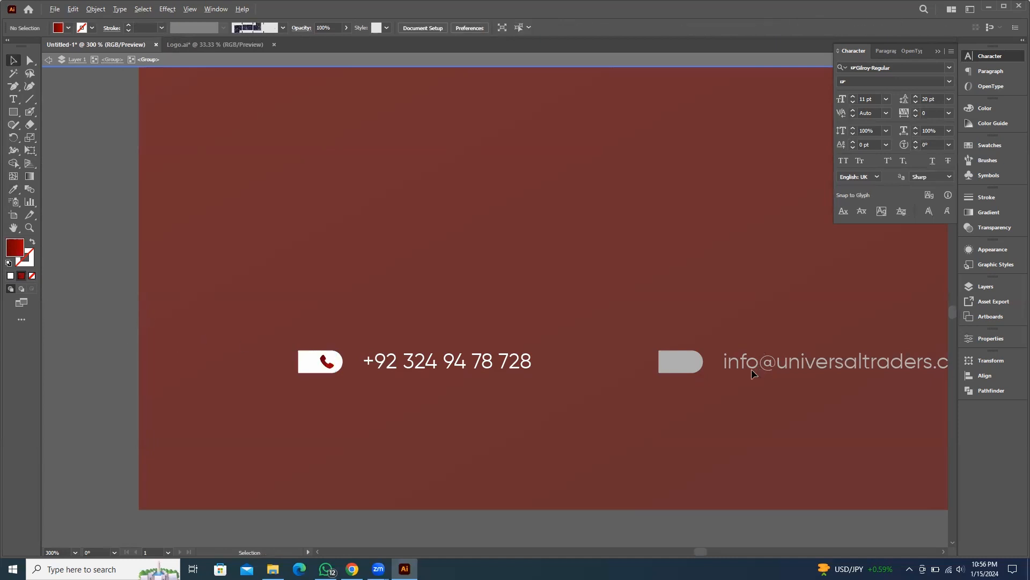
Recolor the e-mail icon's glyph in the footer red with the Eyedropper, sampling the sheet's red
scroll(751, 369, "up", 2)
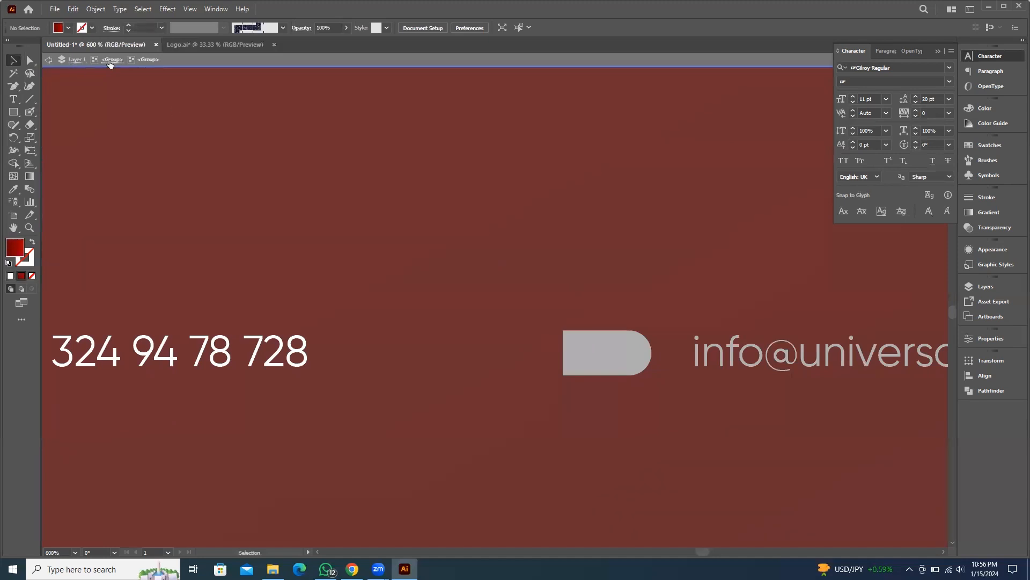
left_click(620, 353)
double_click(621, 355)
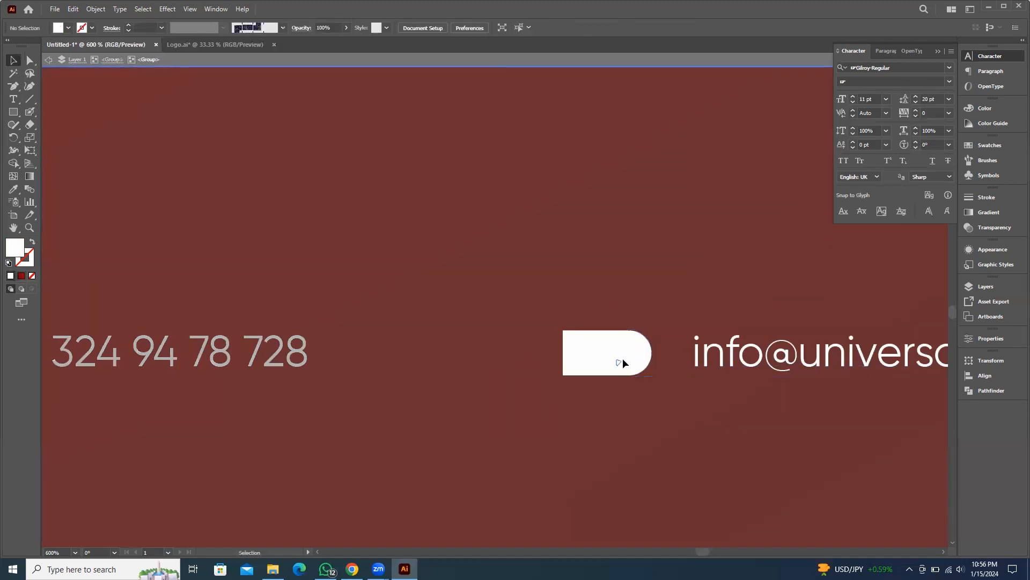
key("i")
left_click(511, 253)
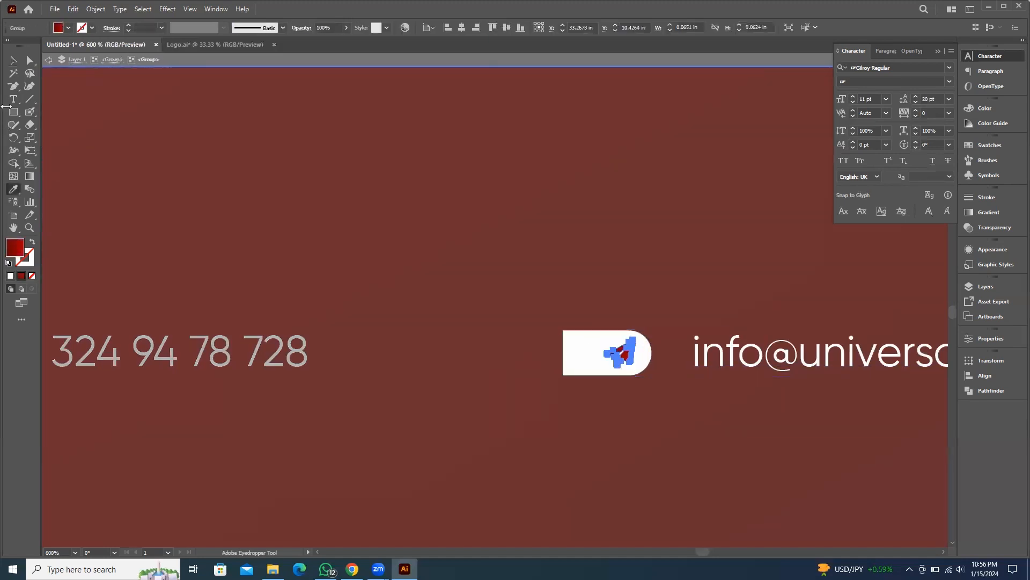
left_click(13, 61)
left_click_drag(869, 319, 406, 322)
left_click_drag(667, 322, 211, 323)
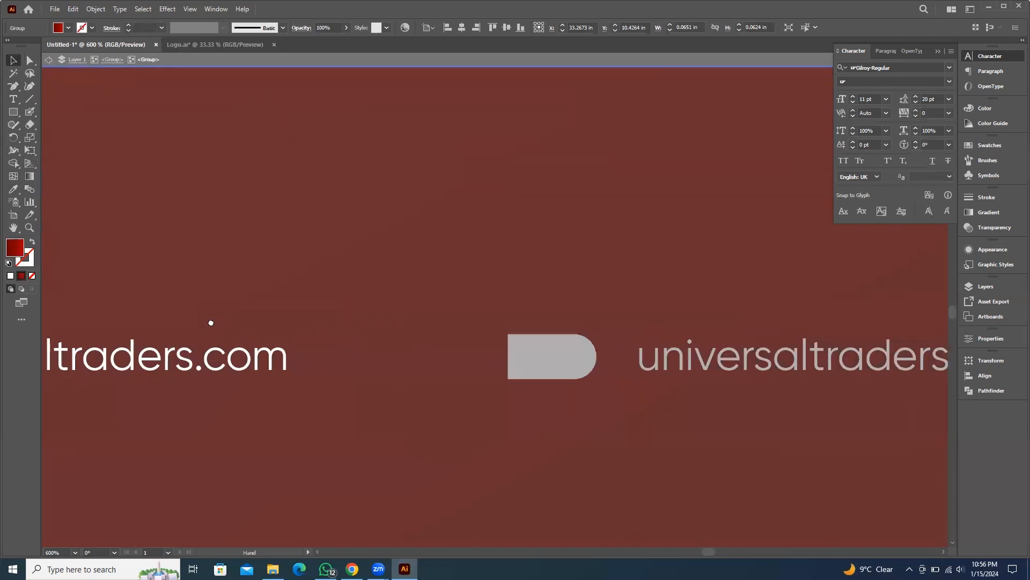
left_click(550, 352)
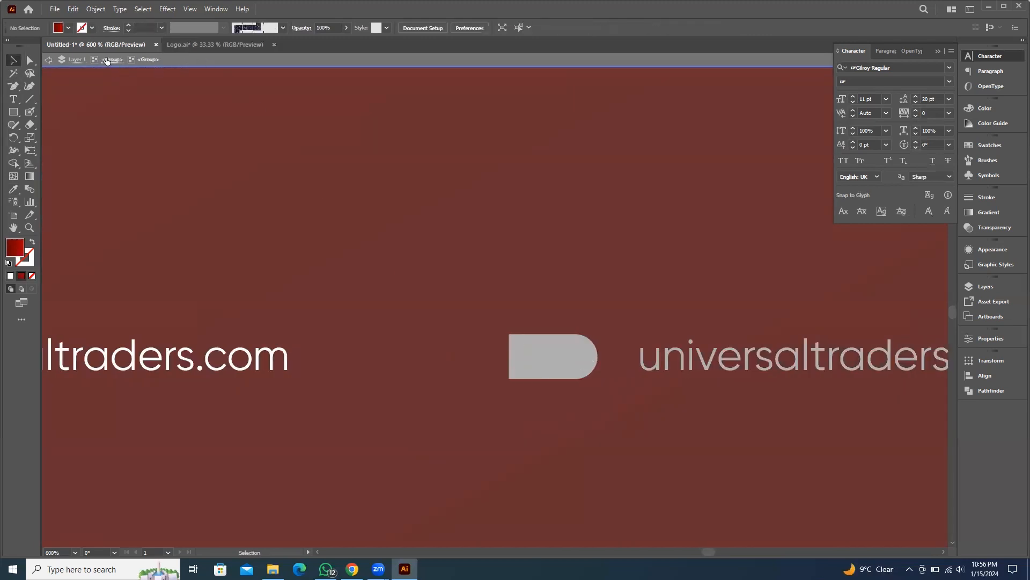
Recolor the website icon's glyph in the footer red by sampling the sheet's red
left_click(107, 60)
left_click(571, 364)
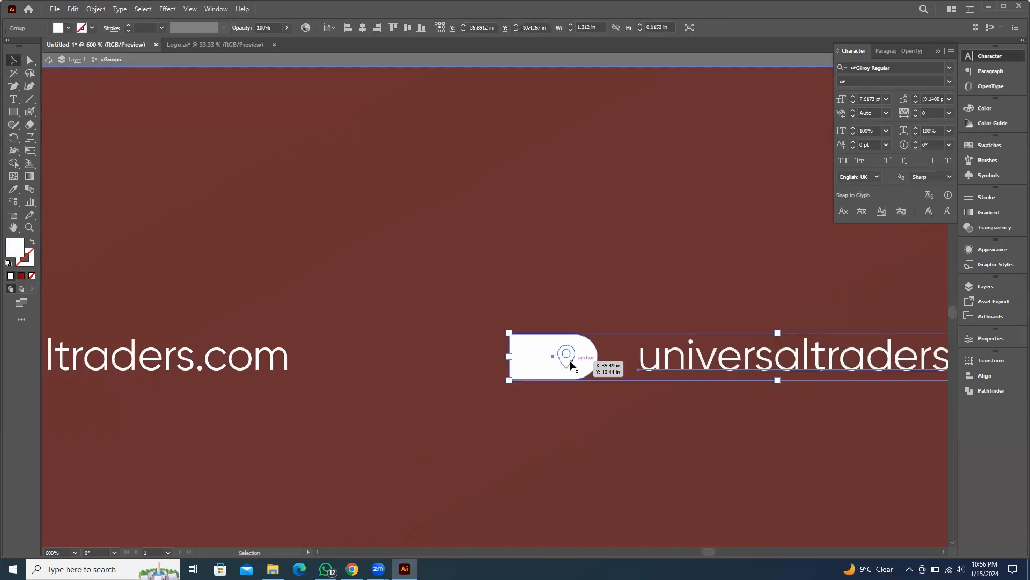
double_click(571, 365)
left_click(571, 365)
key("i")
left_click(616, 223)
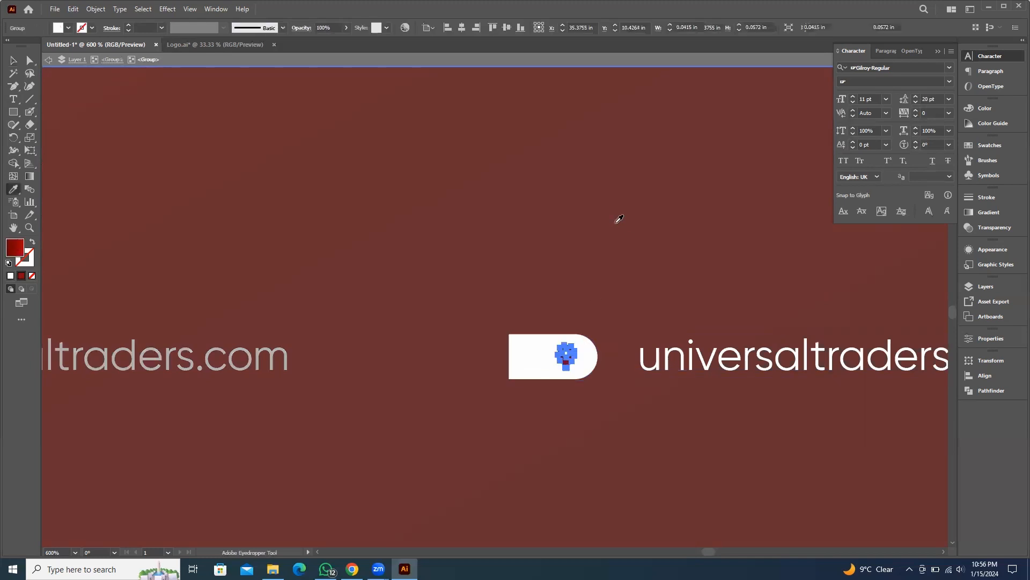
left_click(14, 60)
left_click_drag(743, 326, 613, 348)
left_click(107, 59)
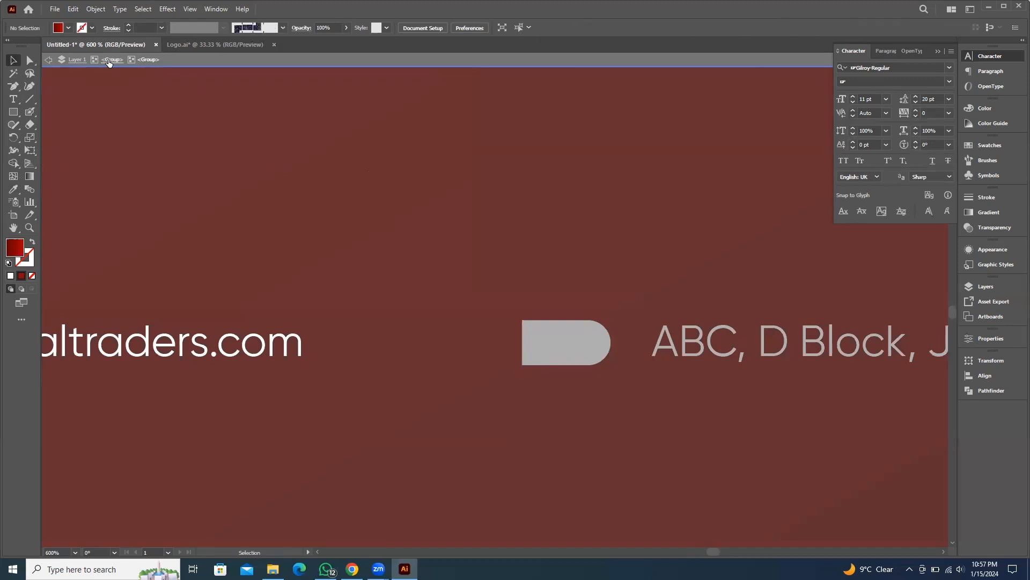
Recolor the address icon's glyph in the footer red by sampling the sheet's red, then exit the group
left_click(586, 347)
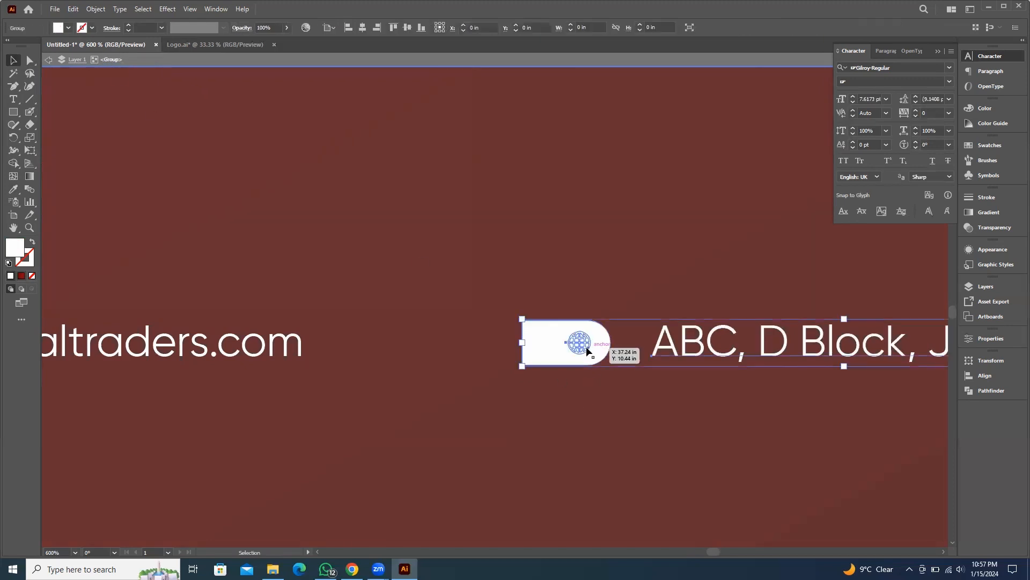
double_click(586, 347)
key("i")
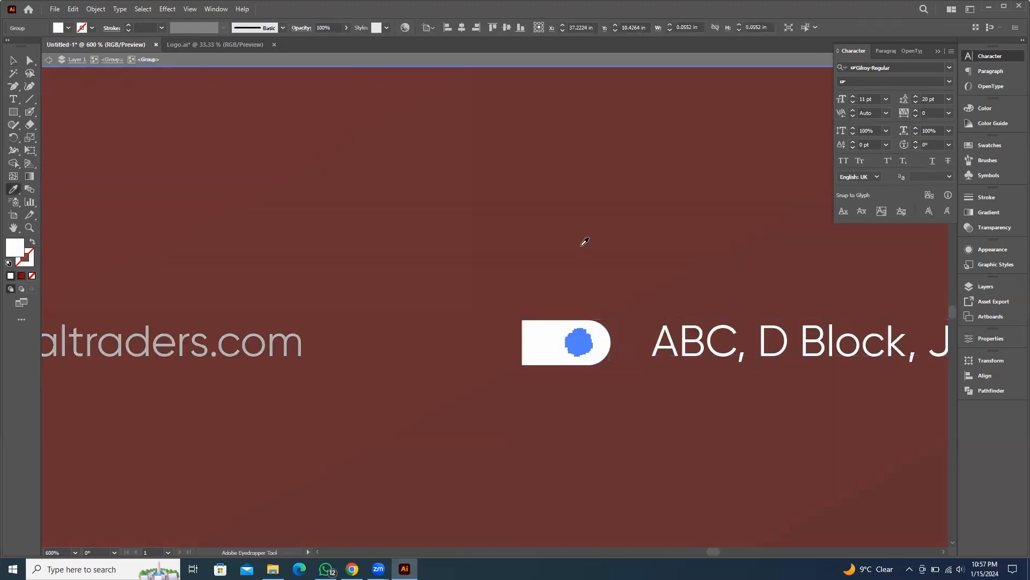
left_click(567, 237)
left_click(14, 60)
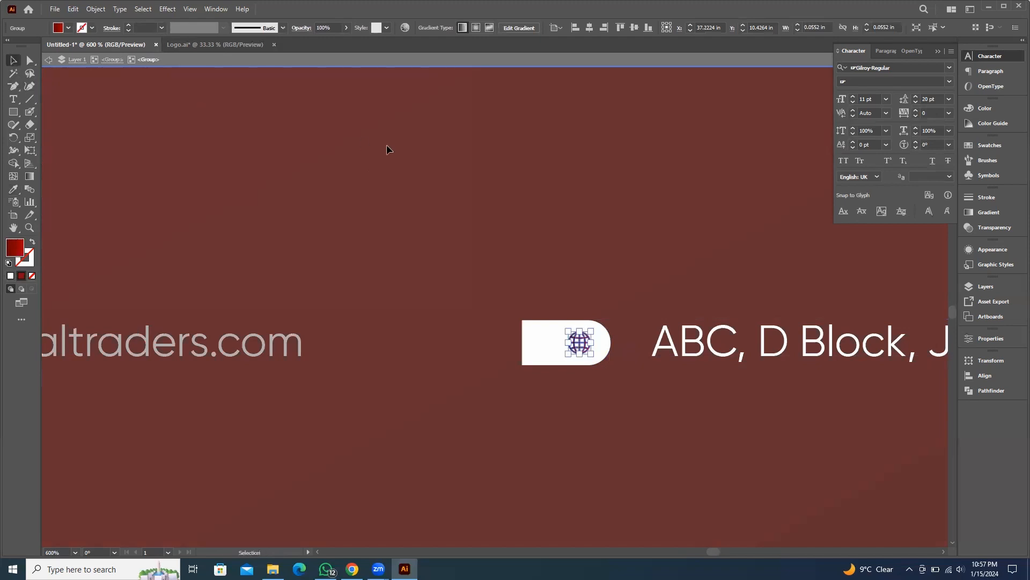
double_click(387, 145)
key("ctrl+1")
scroll(609, 311, "left", 3)
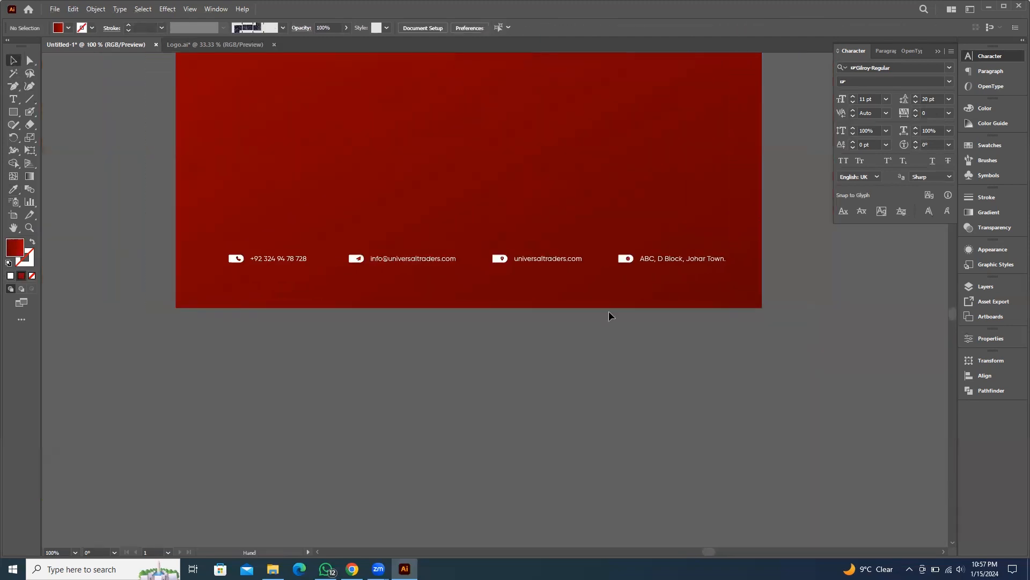
Move the contact footer slightly lower and center it horizontally on the red sheet
left_click_drag(553, 260, 554, 274)
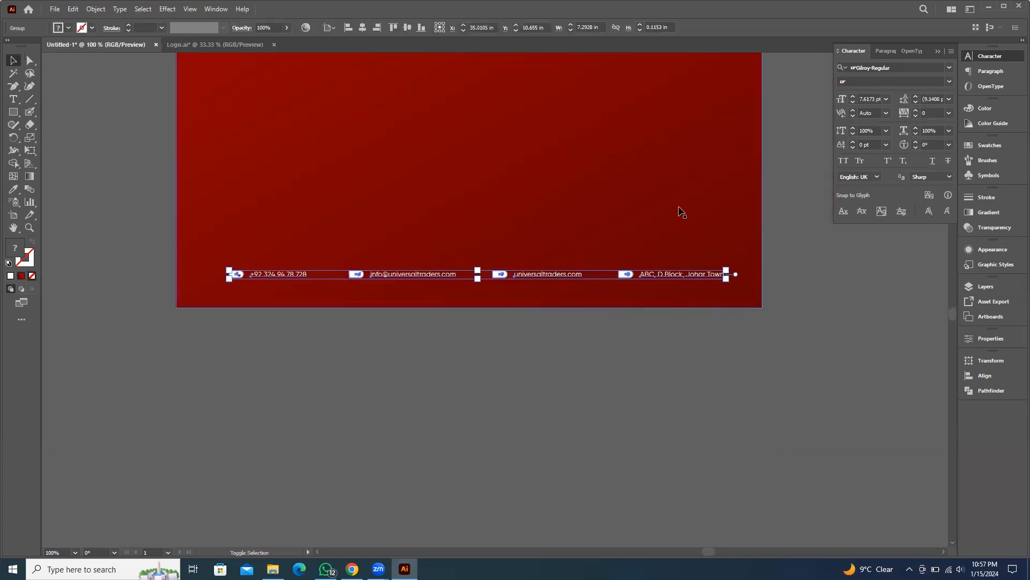
left_click(639, 193)
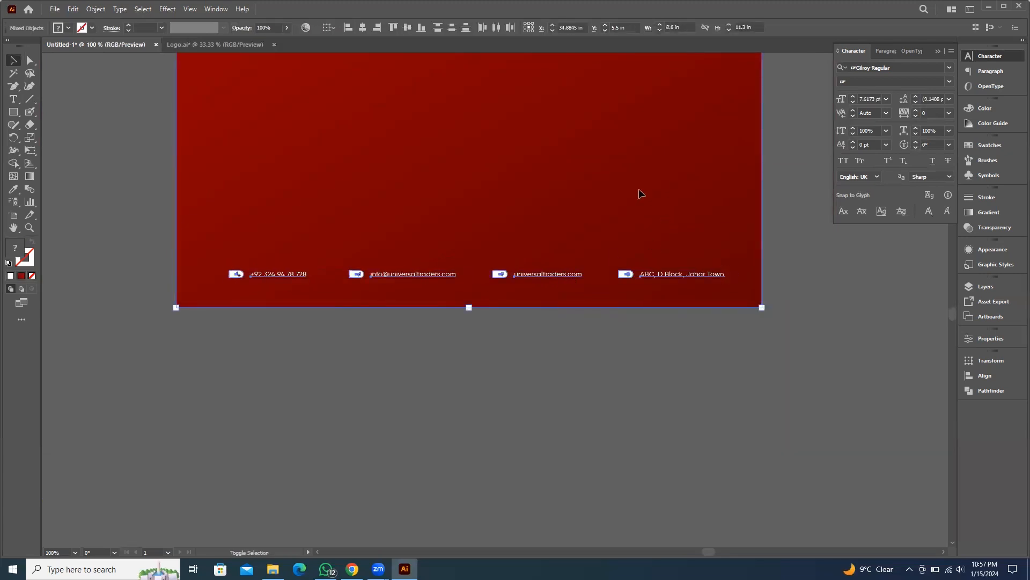
left_click(366, 29)
left_click_drag(798, 219, 752, 414)
left_click(752, 413)
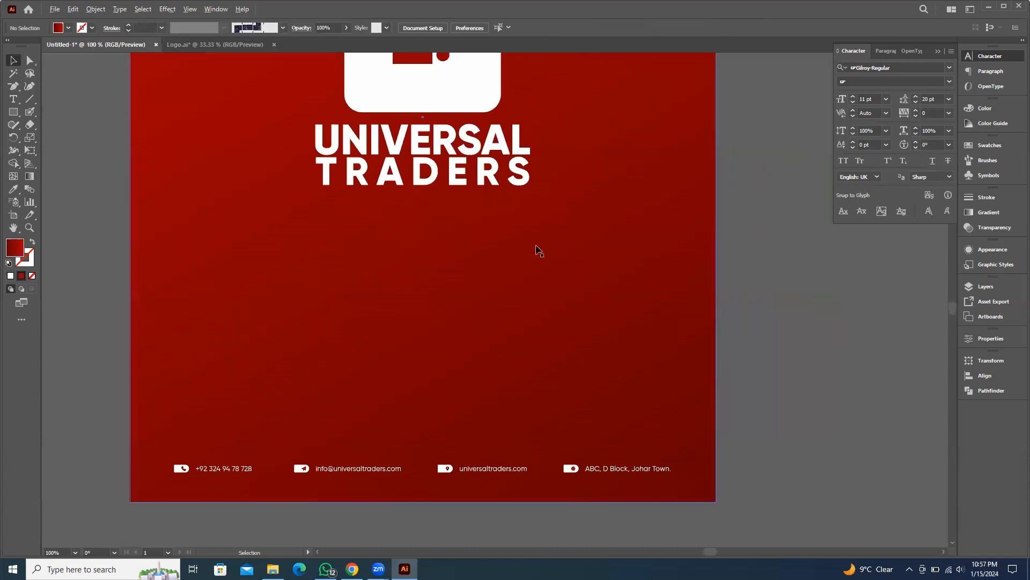
Duplicate the whole red folder design and place the copy beside the original
scroll(605, 269, "down", 4)
left_click_drag(703, 297, 569, 267)
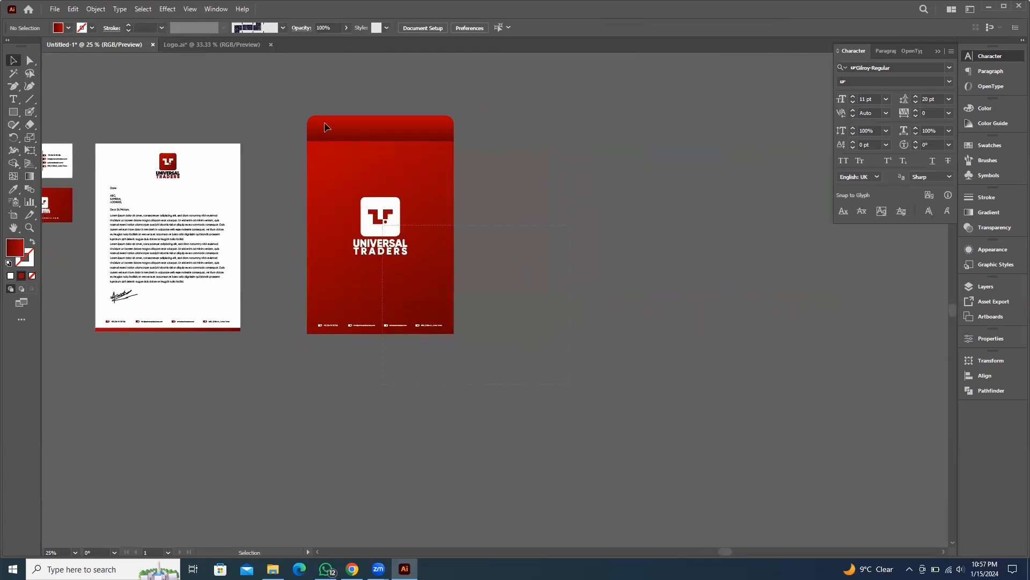
left_click(363, 163)
left_click_drag(347, 163, 519, 166)
left_click(465, 152)
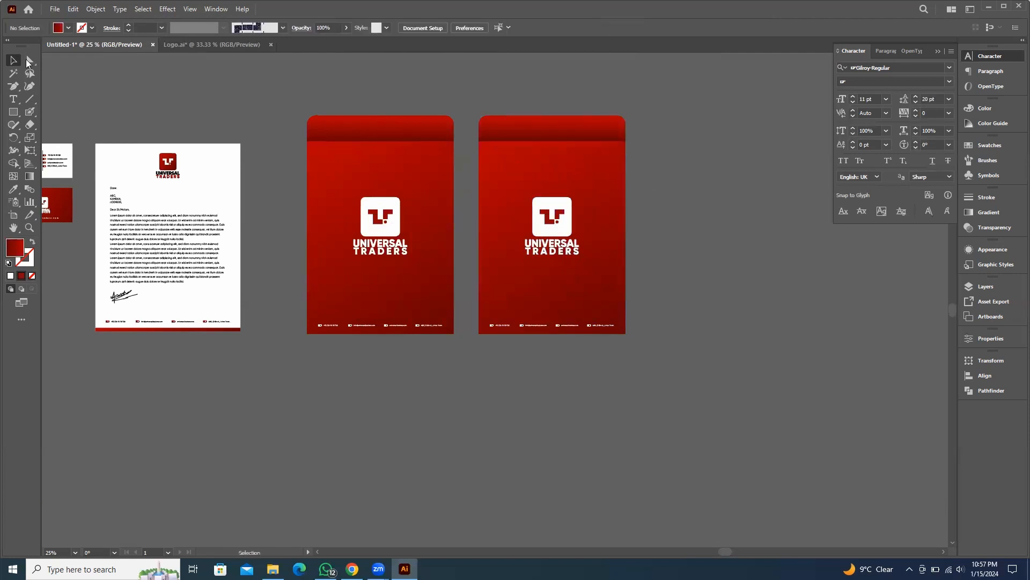
Recolor the copy's top flap strip white by sampling the letterhead's white
left_click(523, 139)
left_click(633, 149)
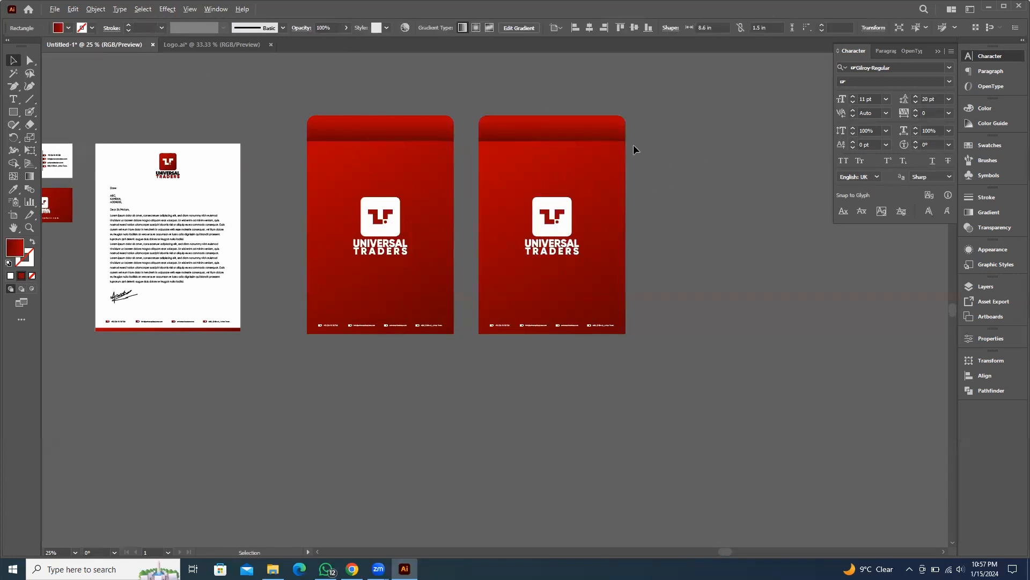
scroll(633, 149, "up", 1)
left_click(507, 121)
key("i")
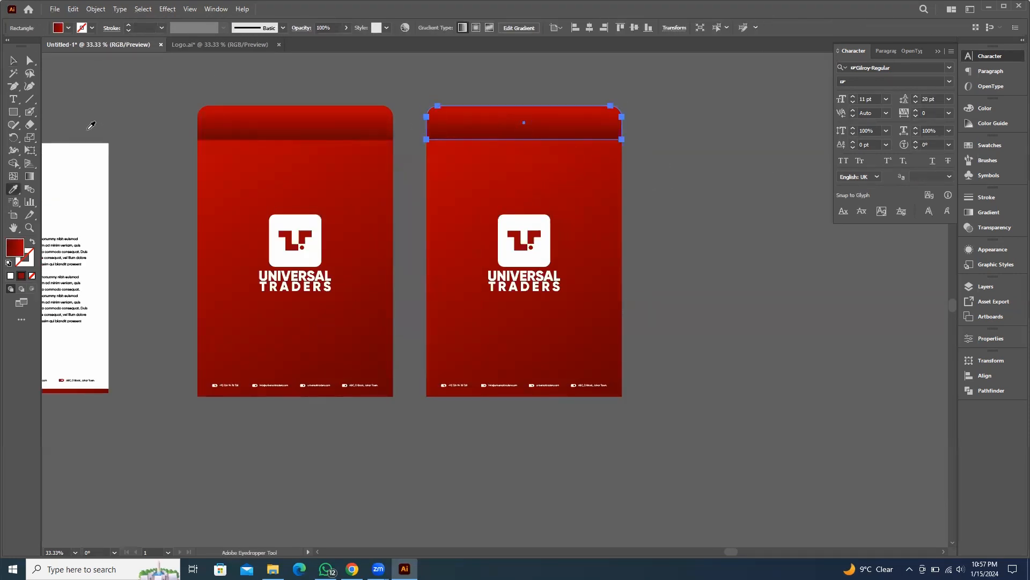
left_click(96, 163)
left_click(15, 63)
left_click(84, 70)
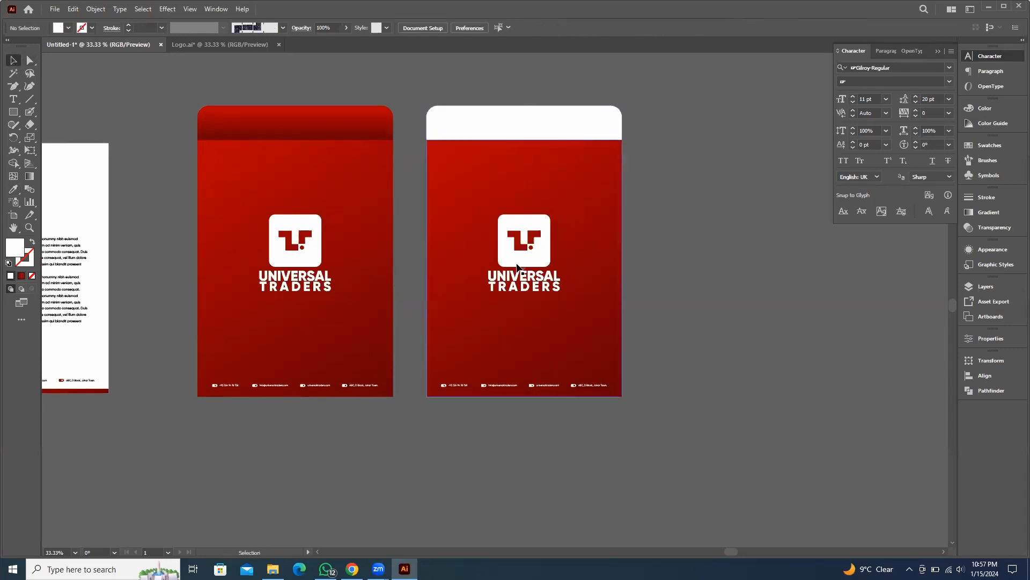
Delete the contact footer from the folder copy
left_click(540, 260)
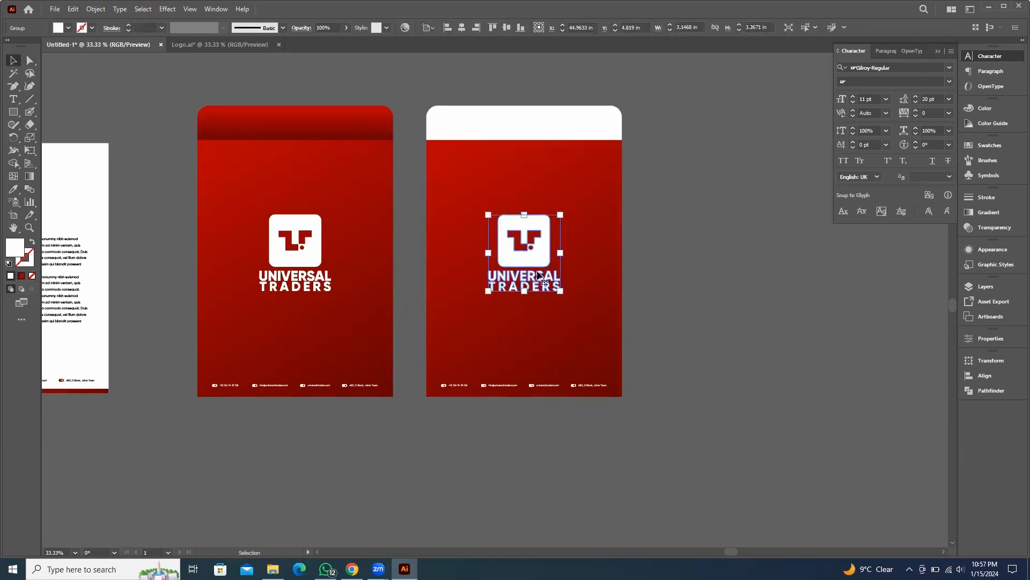
left_click(540, 387)
key("Delete")
Scale down the copy's logo and place it in the sheet's lower-right corner
left_click(538, 241)
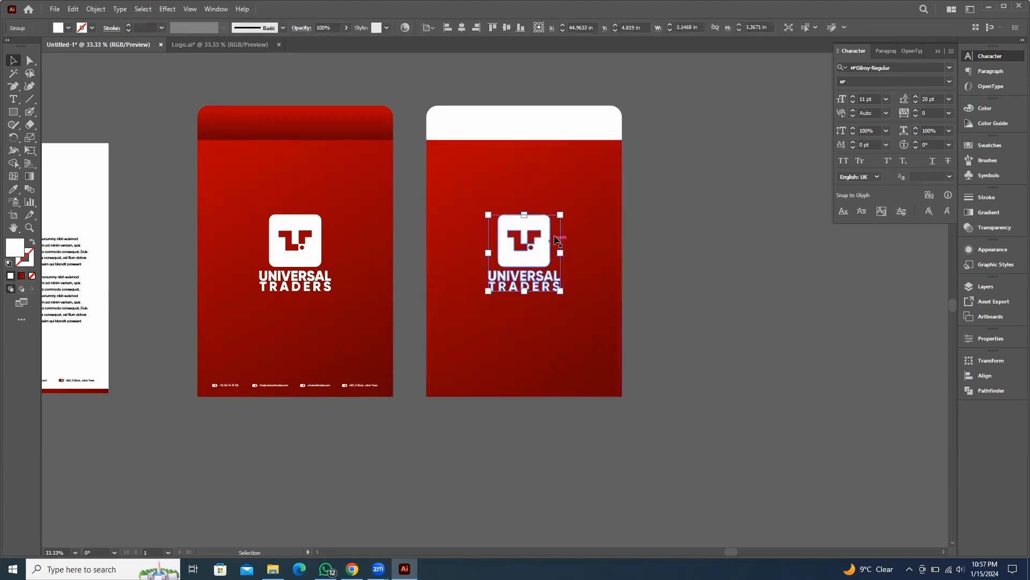
left_click_drag(562, 217, 687, 497)
left_click(812, 288)
scroll(528, 265, "up", 2)
left_click(771, 340)
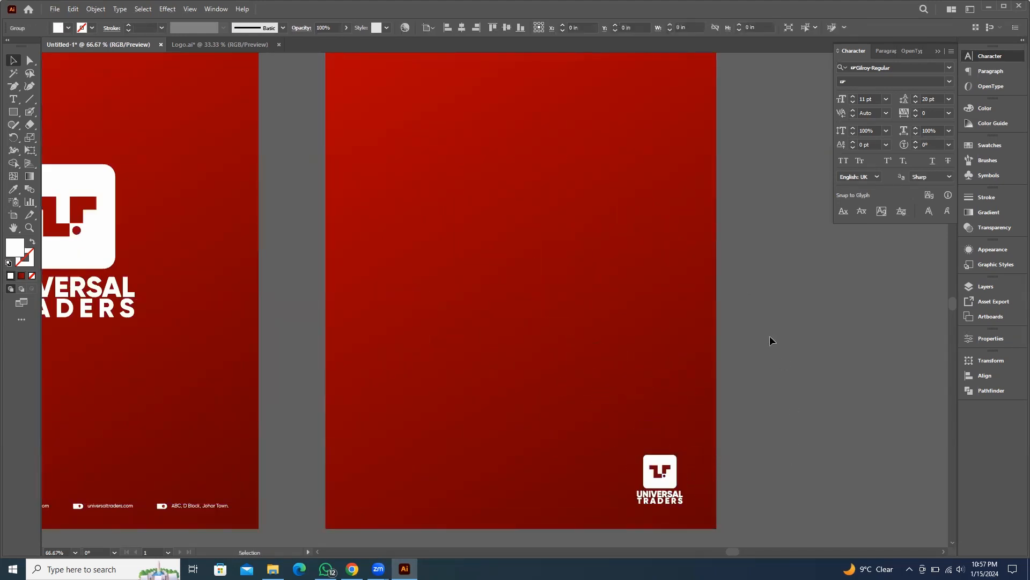
Duplicate the white flap strip slightly lower and round its corners fully to form a deeper rounded flap
scroll(678, 290, "down", 2)
scroll(558, 257, "up", 1)
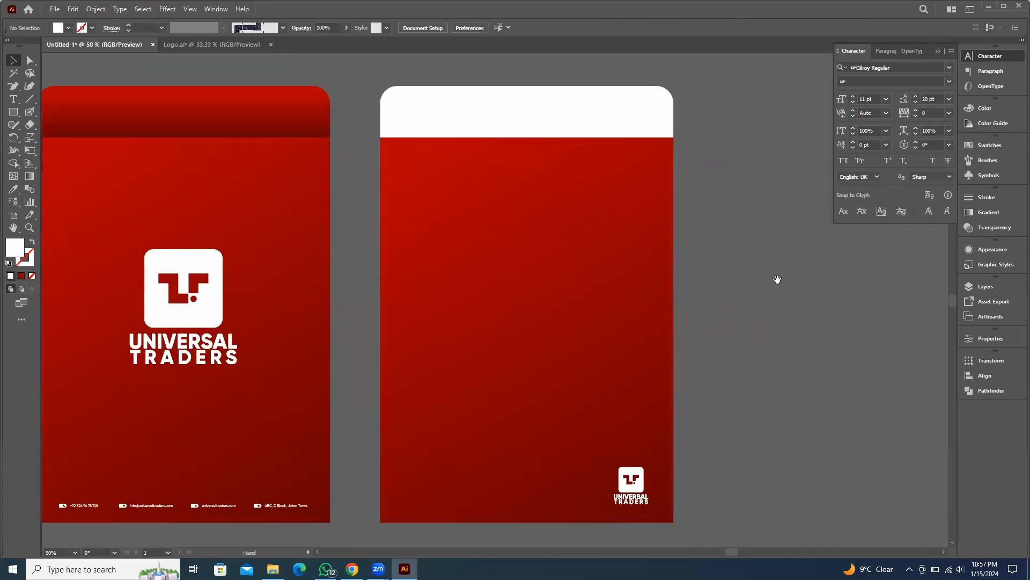
scroll(490, 184, "up", 2)
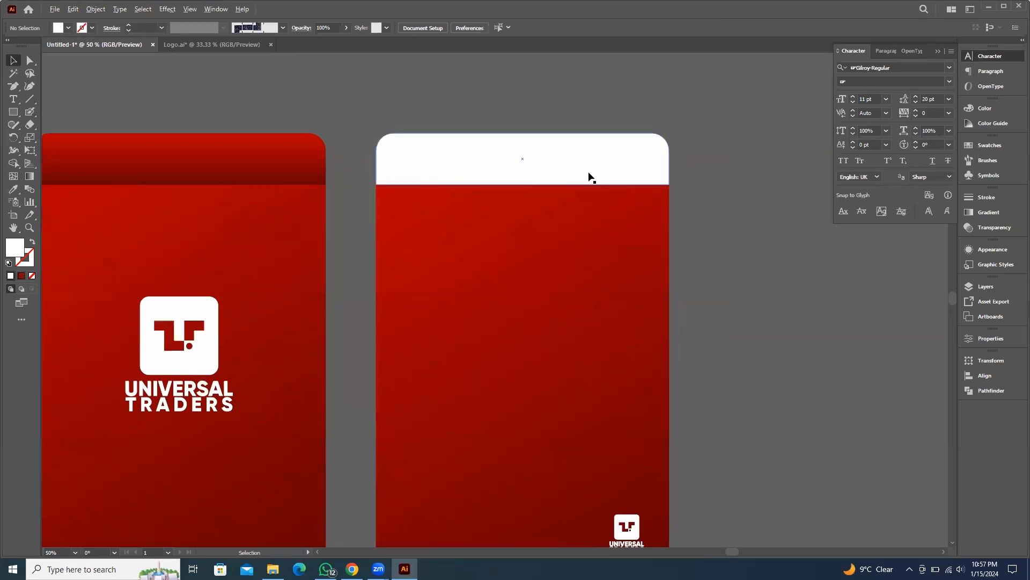
scroll(589, 174, "up", 1)
left_click_drag(549, 155, 546, 185)
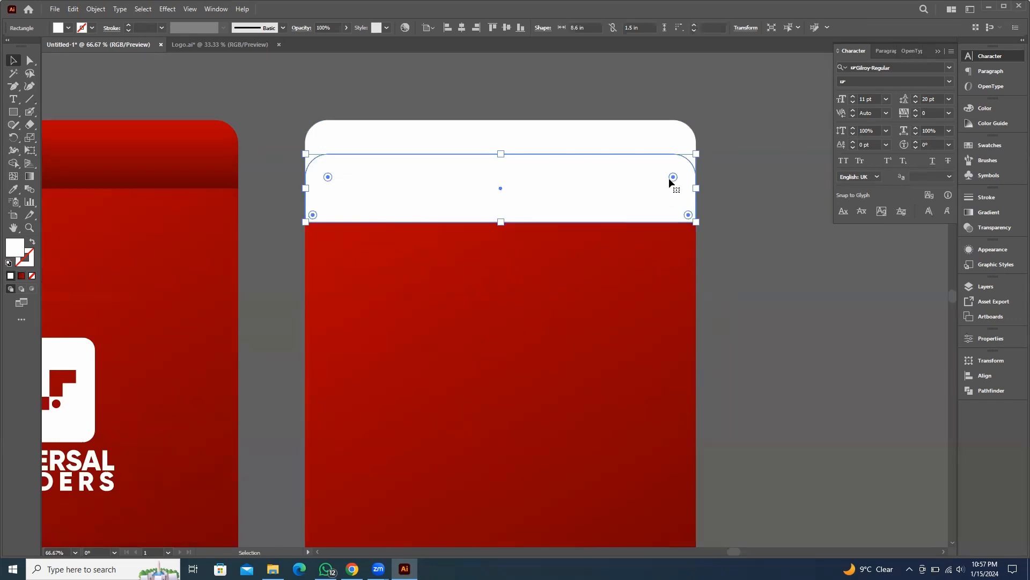
left_click_drag(673, 177, 463, 255)
left_click(726, 233)
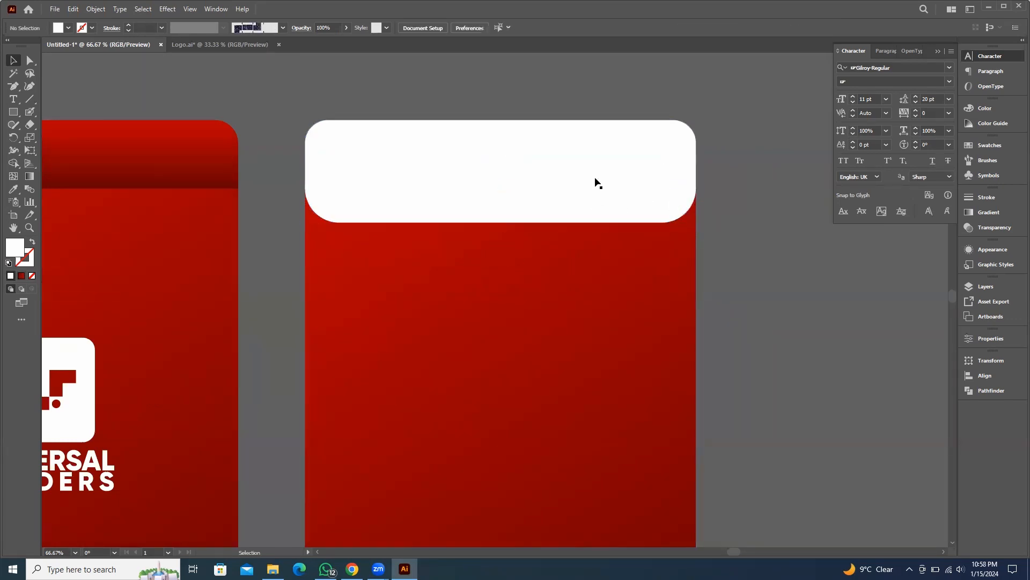
Use Shape Builder on the rounded flap and folder body to merge away the flap's upper half, keeping its rounded lower section
left_click(547, 210)
left_click(569, 230, "shift")
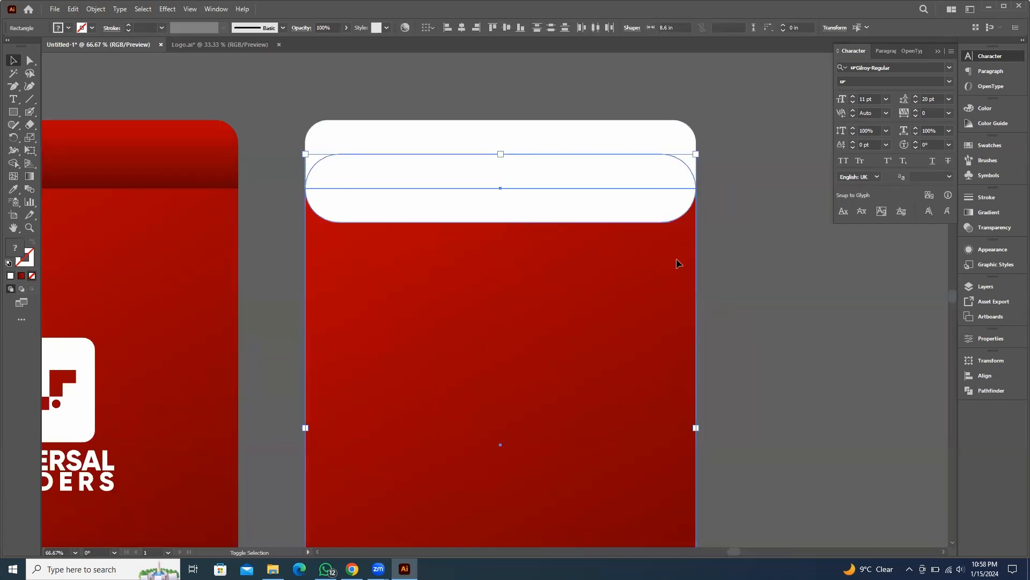
left_click(747, 243)
left_click(675, 285)
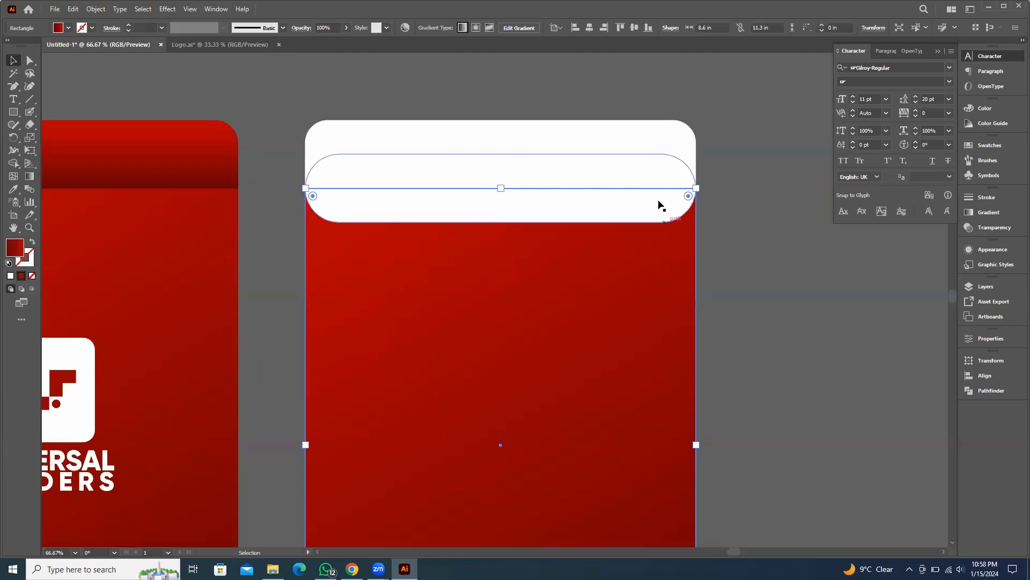
left_click(644, 207, "shift")
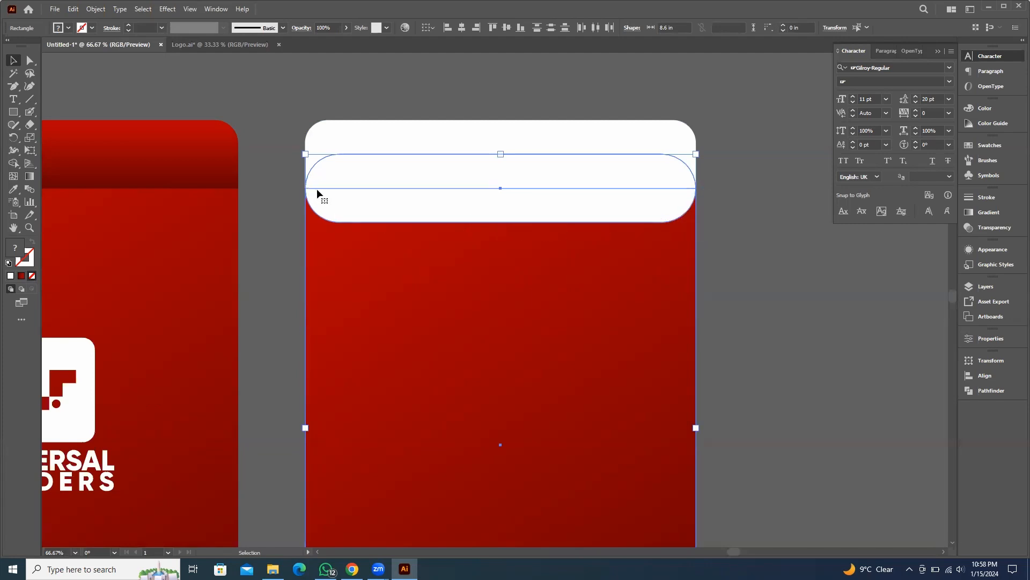
key("shift+m")
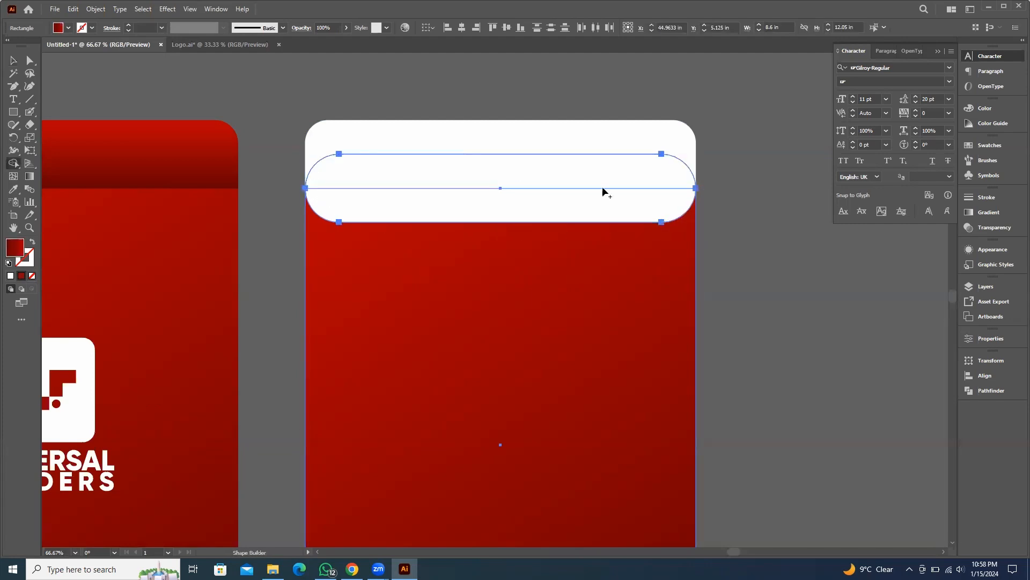
left_click(544, 171)
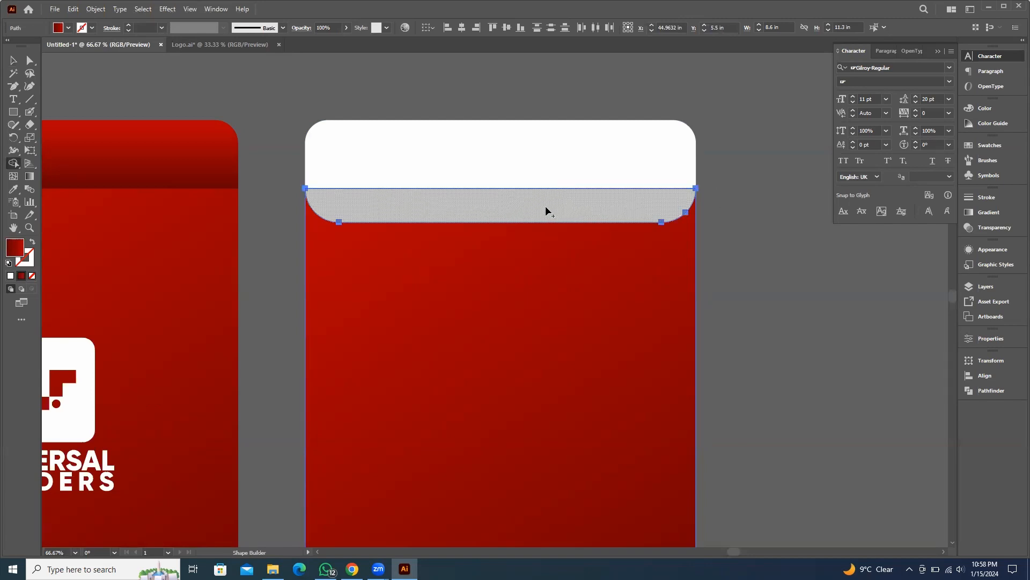
left_click(572, 208)
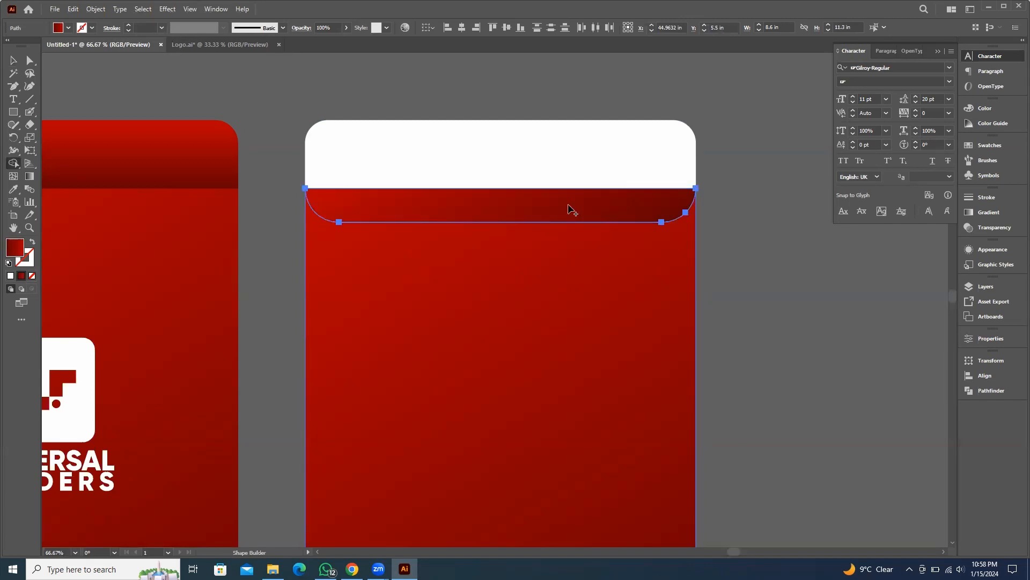
left_click(18, 63)
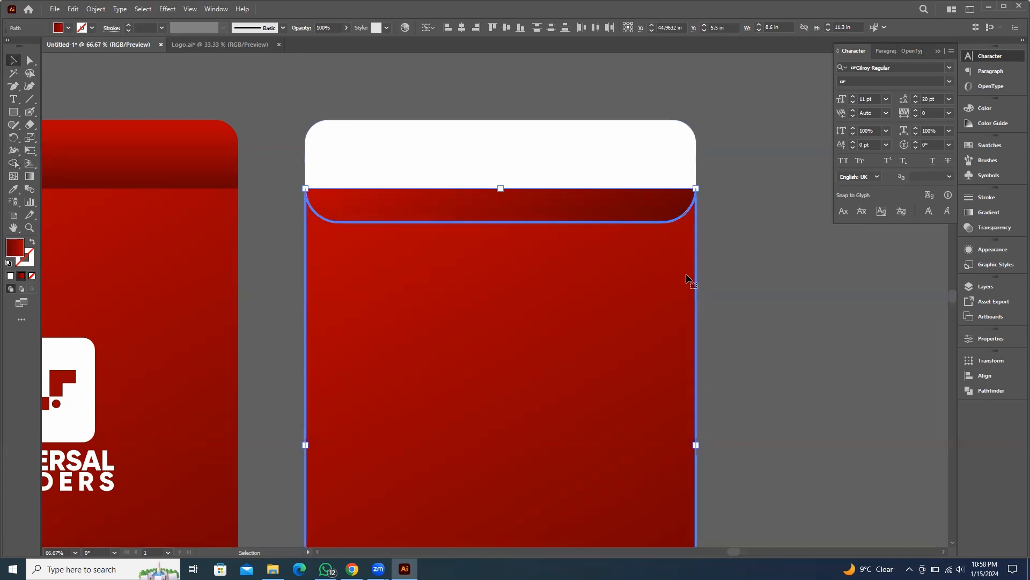
left_click_drag(639, 296, 766, 358)
left_click_drag(622, 213, 666, 245)
left_click_drag(596, 173, 648, 170)
key("ctrl+z")
key("ctrl+z")
key("ctrl+z")
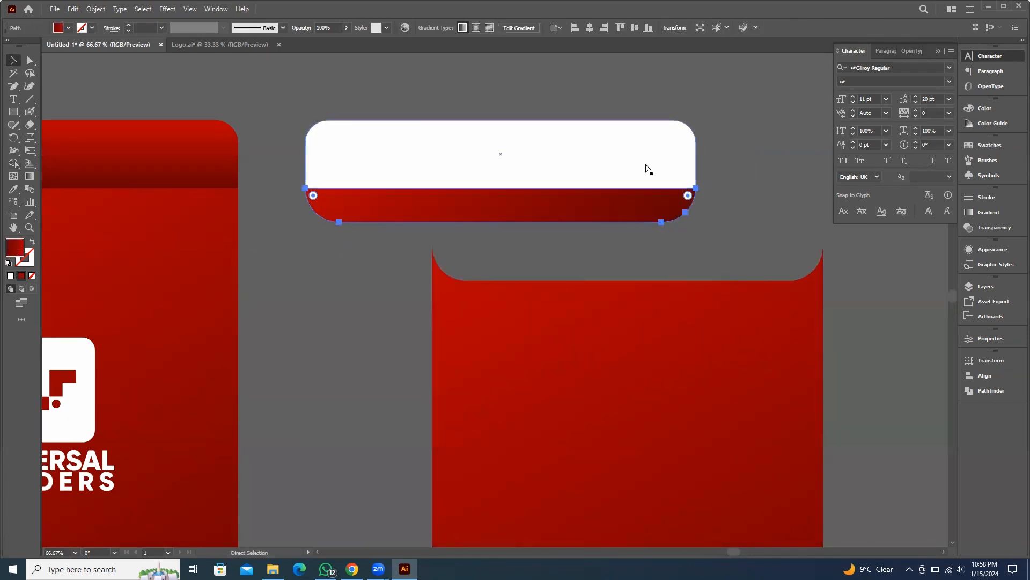
Recolor the flap's rounded lower section white by sampling the white strip above it
left_click(785, 166)
left_click(603, 207)
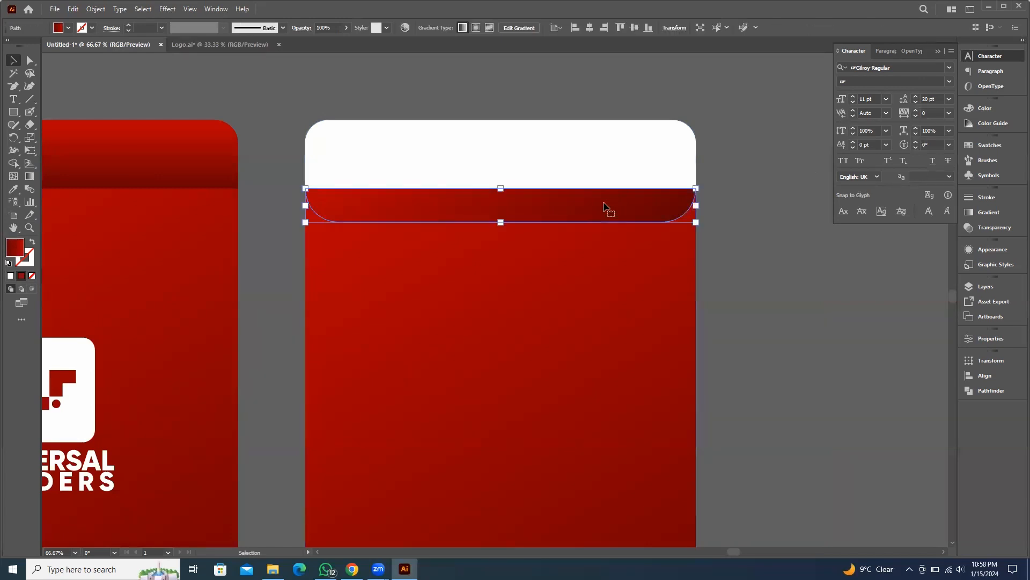
key("i")
left_click(626, 152)
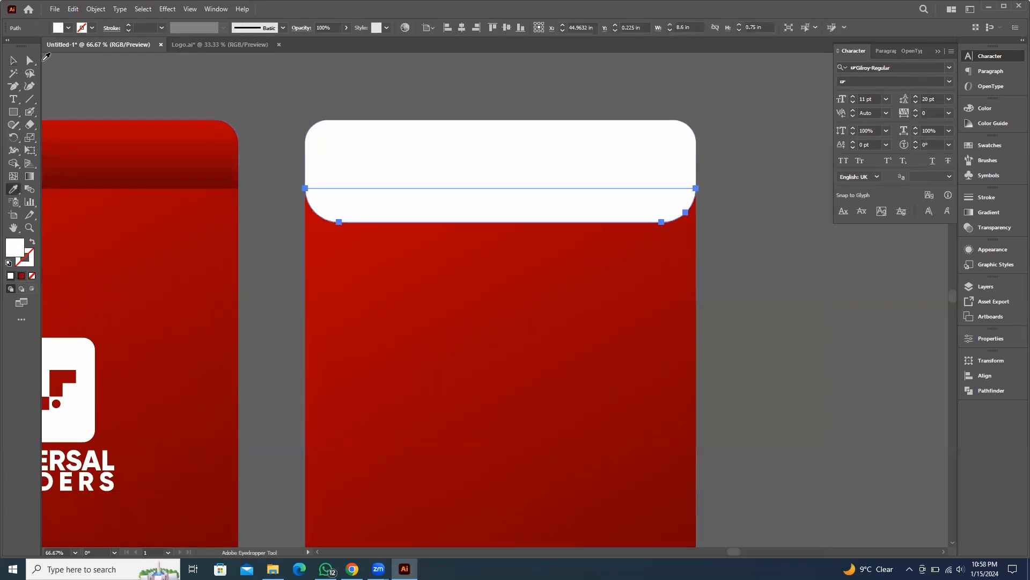
left_click(16, 60)
left_click(278, 101)
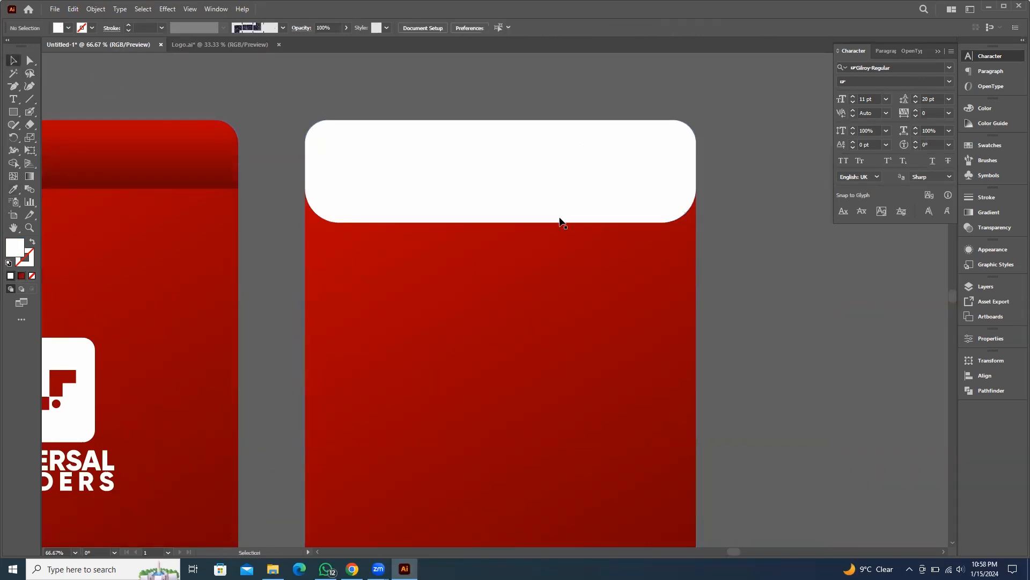
Group the letterhead's elements and move the group onto the upper part of the folder back
scroll(766, 272, "down", 3)
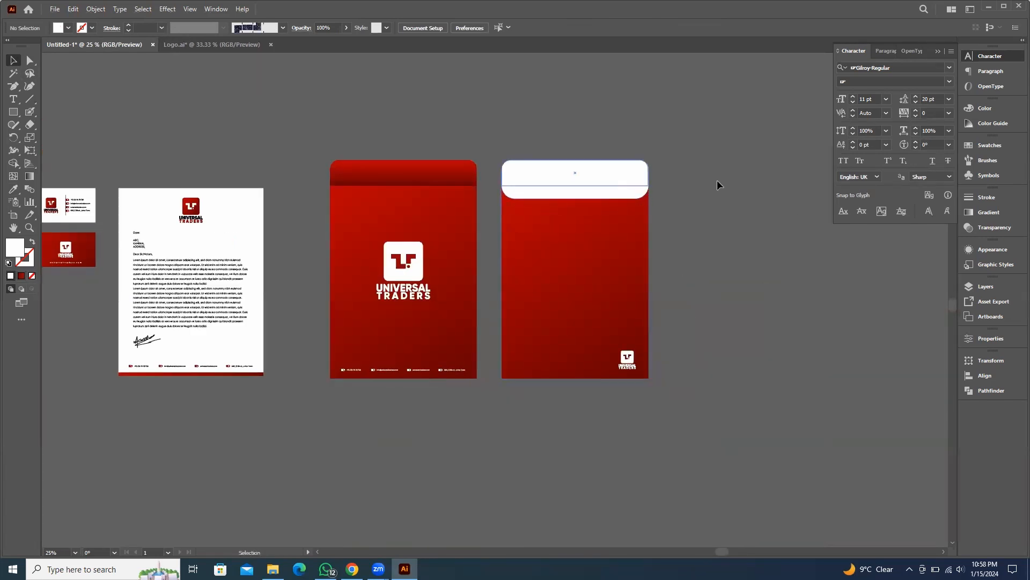
scroll(700, 265, "right", 2)
scroll(727, 299, "up", 1)
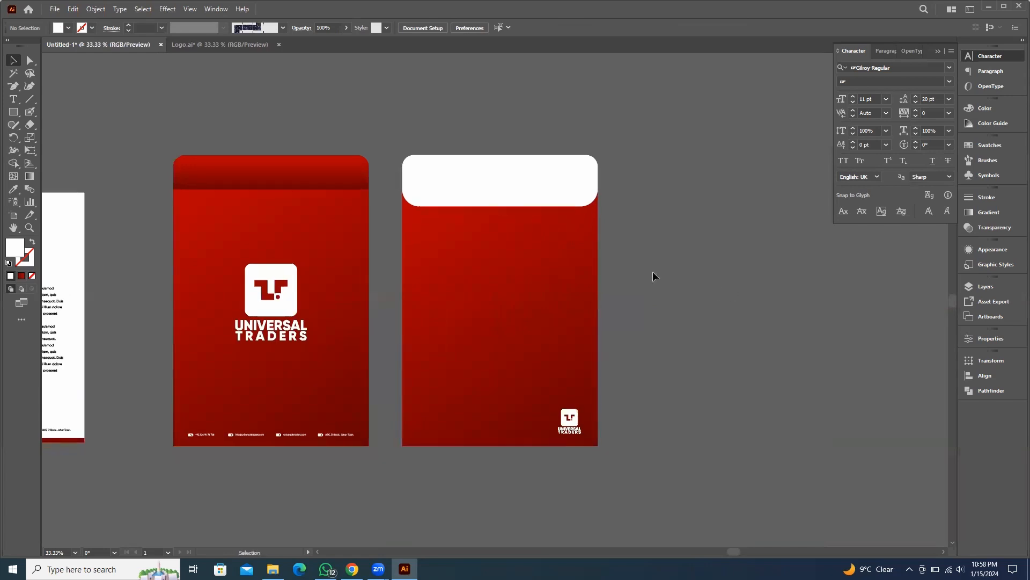
scroll(495, 202, "up", 1)
left_click_drag(427, 266, 563, 158)
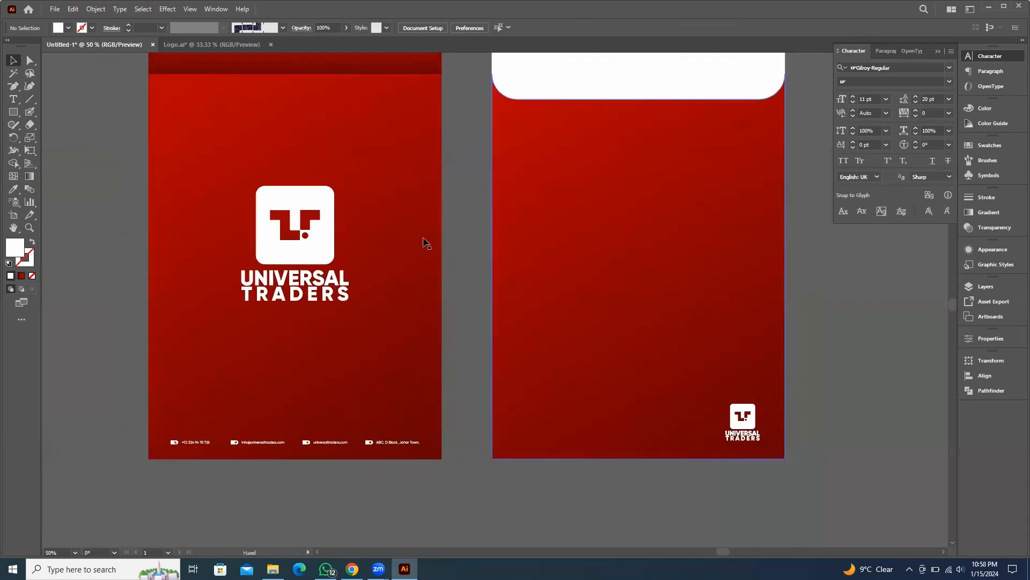
scroll(426, 243, "down", 2)
left_click_drag(442, 231, 460, 237)
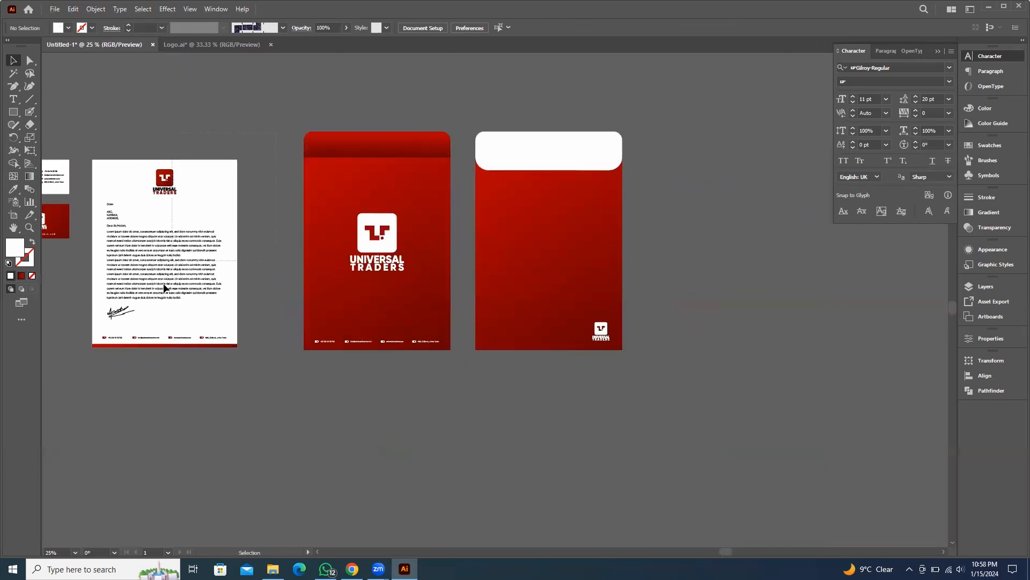
left_click_drag(74, 374, 86, 376)
key("ctrl+g")
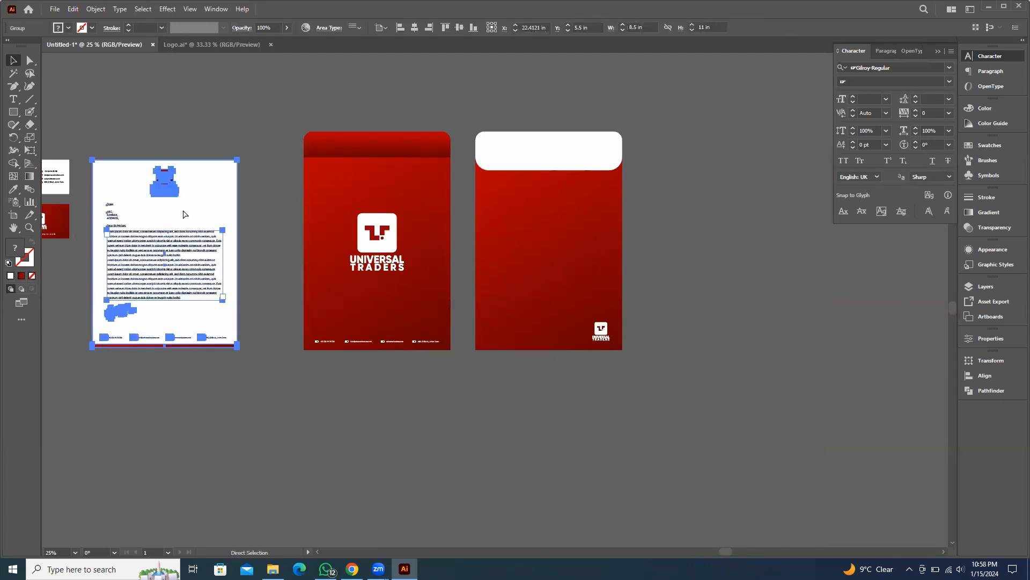
left_click(247, 73)
left_click_drag(200, 212, 583, 148)
scroll(643, 243, "up", 2)
scroll(655, 326, "down", 2)
left_click(536, 316)
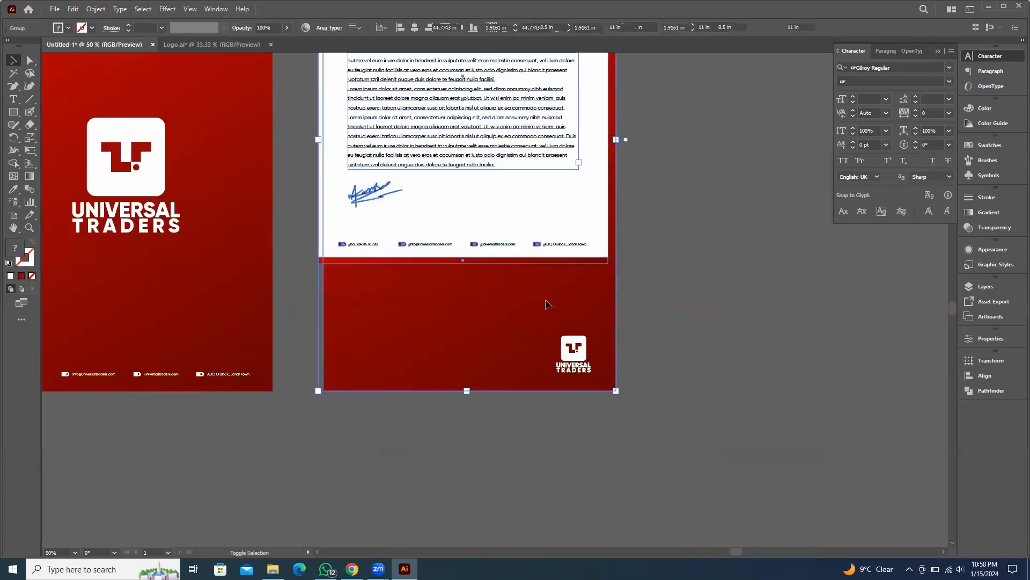
left_click(414, 29)
left_click(717, 263)
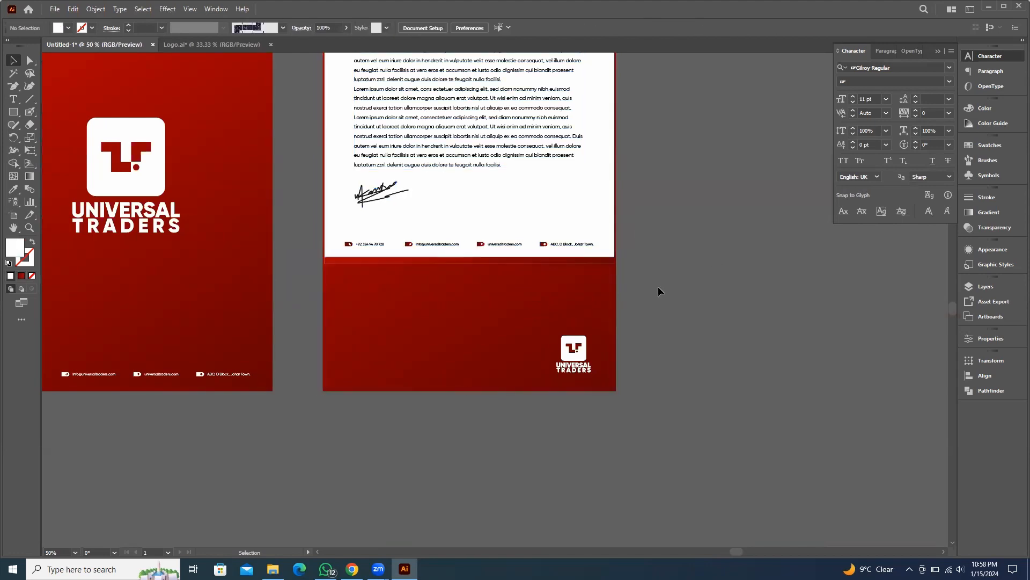
Move the letterhead group slightly higher on the folder back
scroll(585, 262, "up", 4)
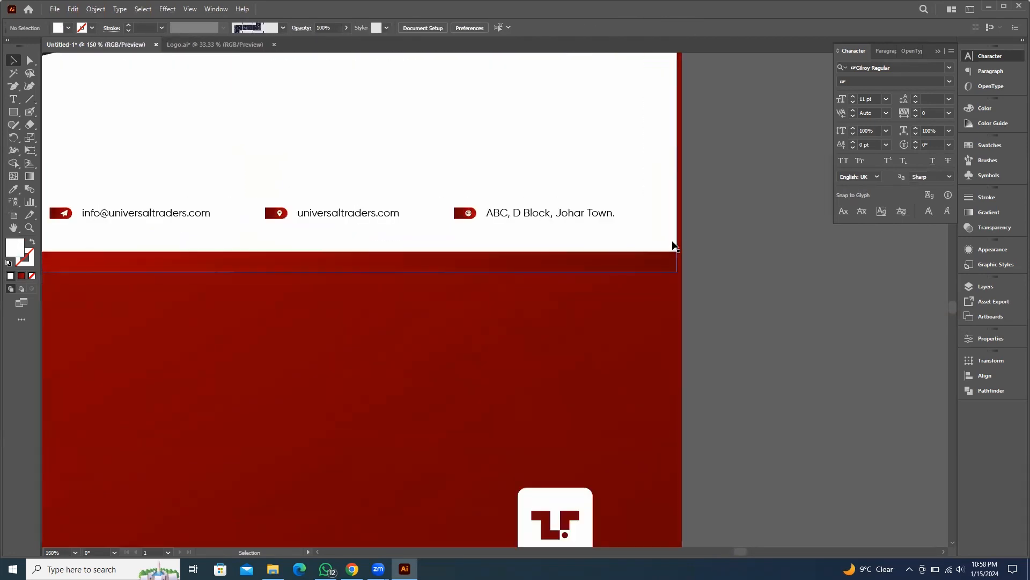
scroll(713, 246, "down", 3)
scroll(317, 233, "up", 5)
scroll(377, 257, "down", 6)
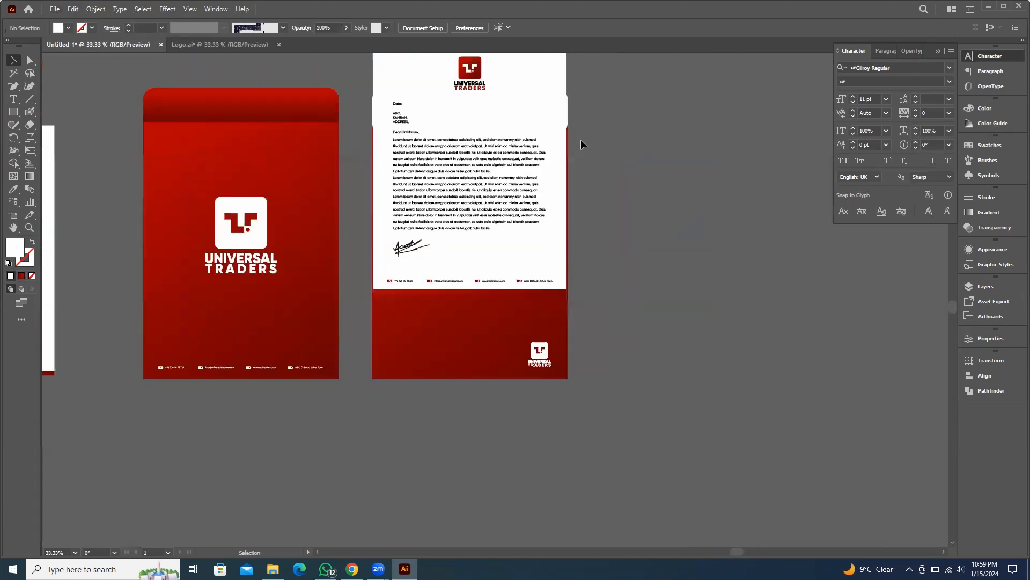
left_click_drag(517, 138, 508, 85)
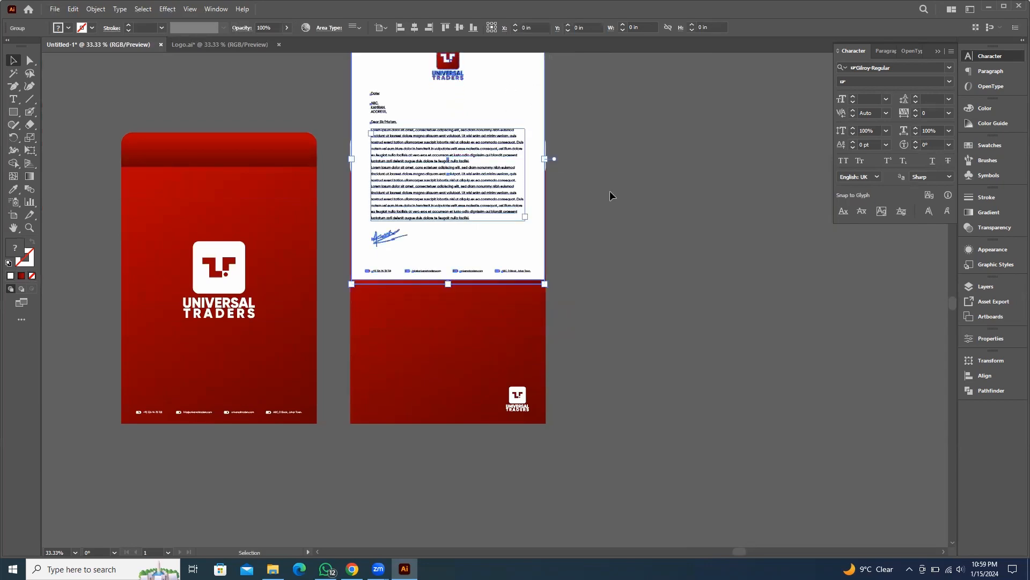
left_click_drag(611, 191, 641, 239)
left_click(642, 236)
Bring the folder back's red body to the front so the letterhead appears tucked inside the folder
scroll(577, 272, "up", 1)
scroll(532, 379, "down", 1)
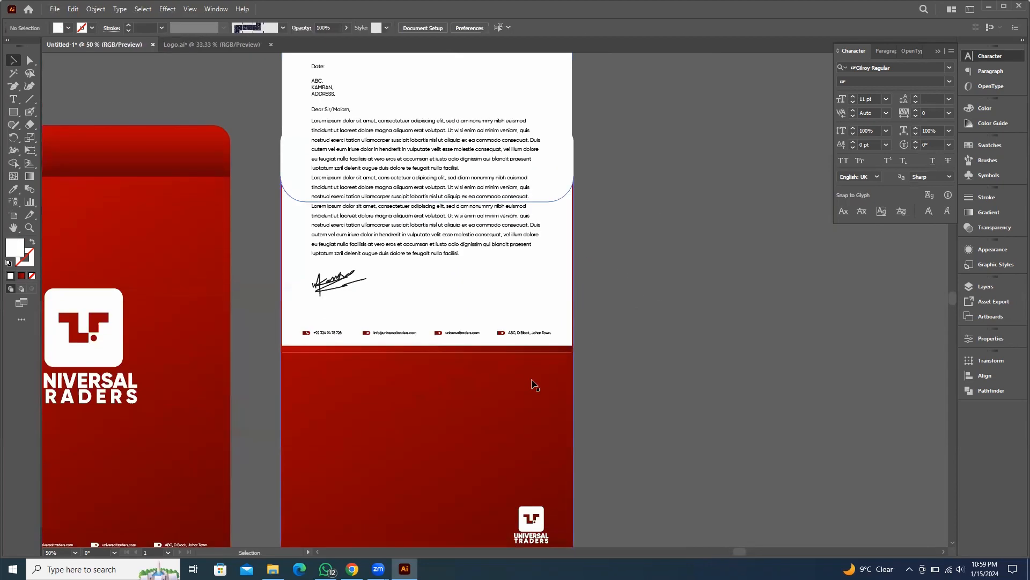
left_click(535, 392)
right_click(534, 392)
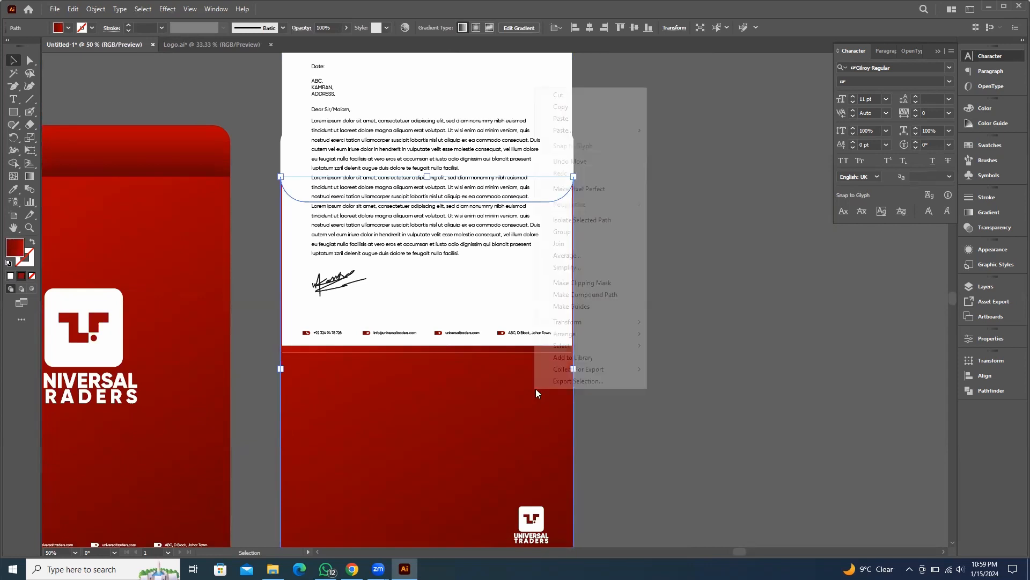
mouse_move(606, 334)
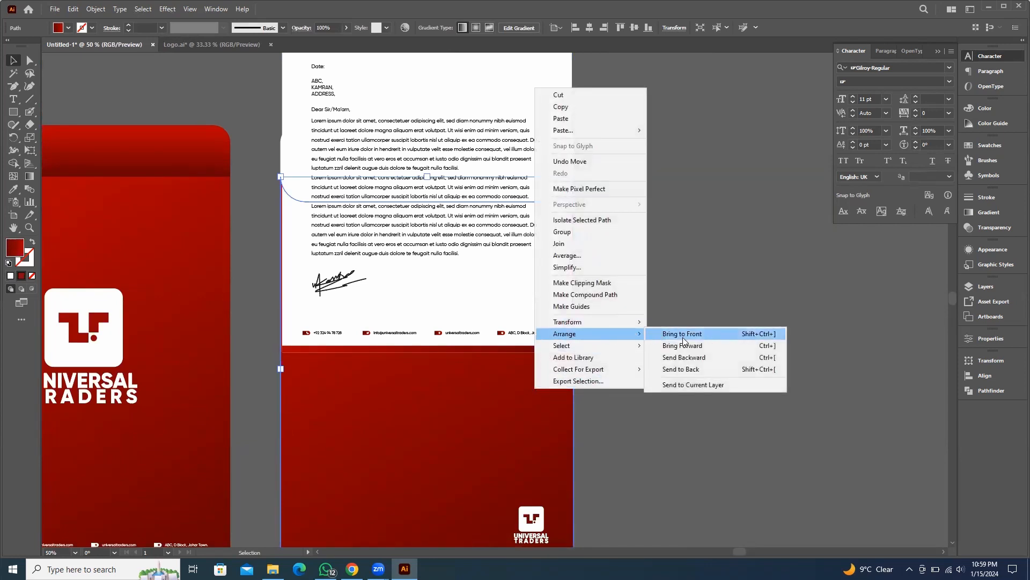
left_click(684, 336)
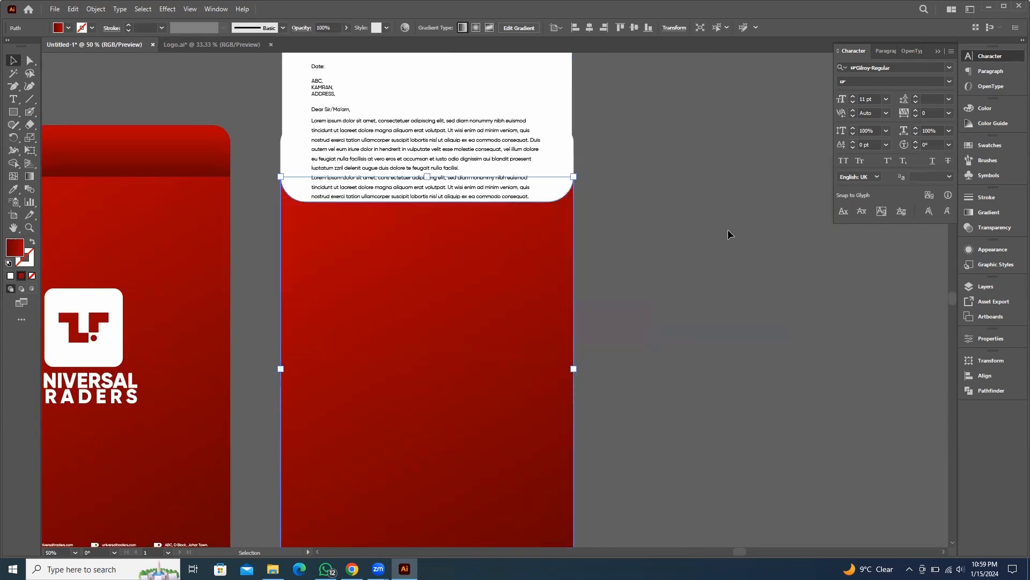
left_click(685, 232)
Zoom in to examine the white flap strip's right edge where it overlaps the letterhead
scroll(650, 298, "up", 3)
scroll(546, 267, "up", 2)
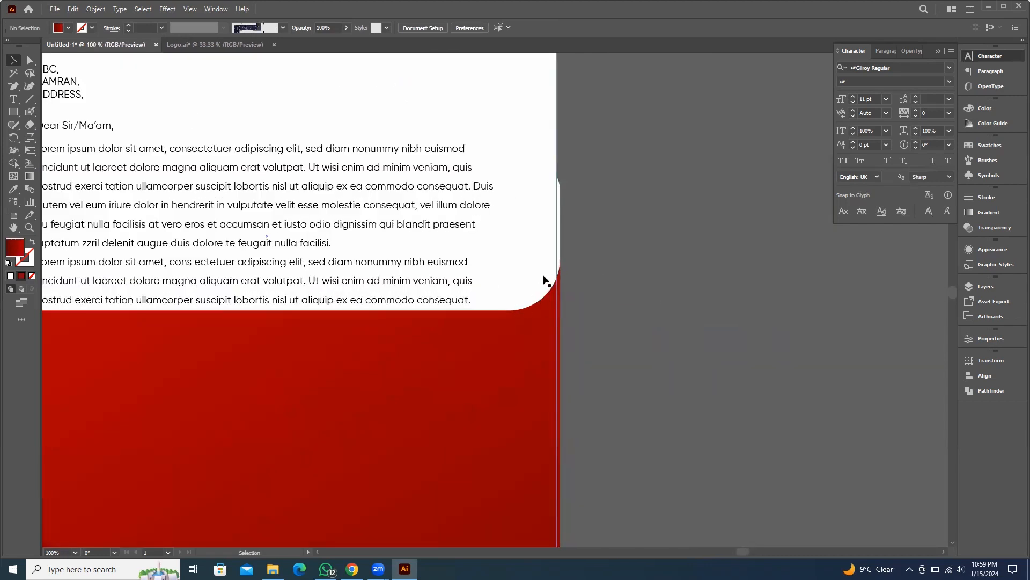
left_click_drag(534, 341, 577, 345)
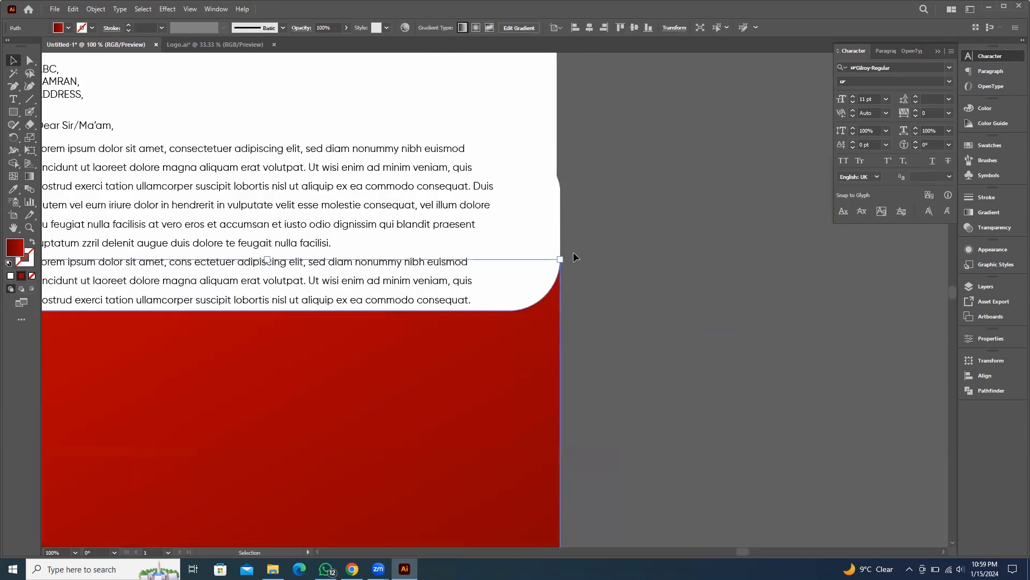
scroll(544, 247, "up", 3)
left_click(556, 243)
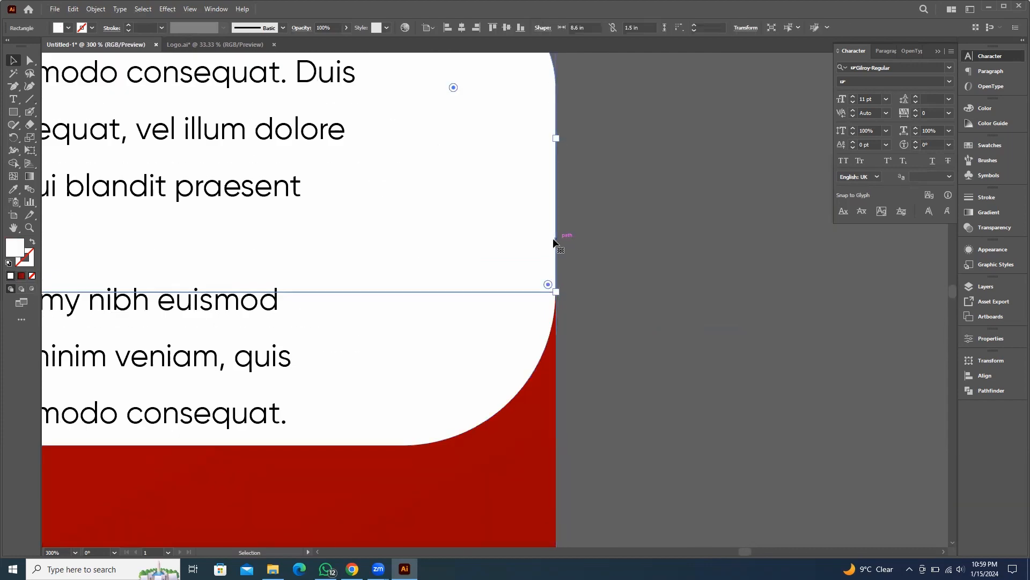
left_click_drag(554, 243, 553, 267)
scroll(614, 288, "down", 6)
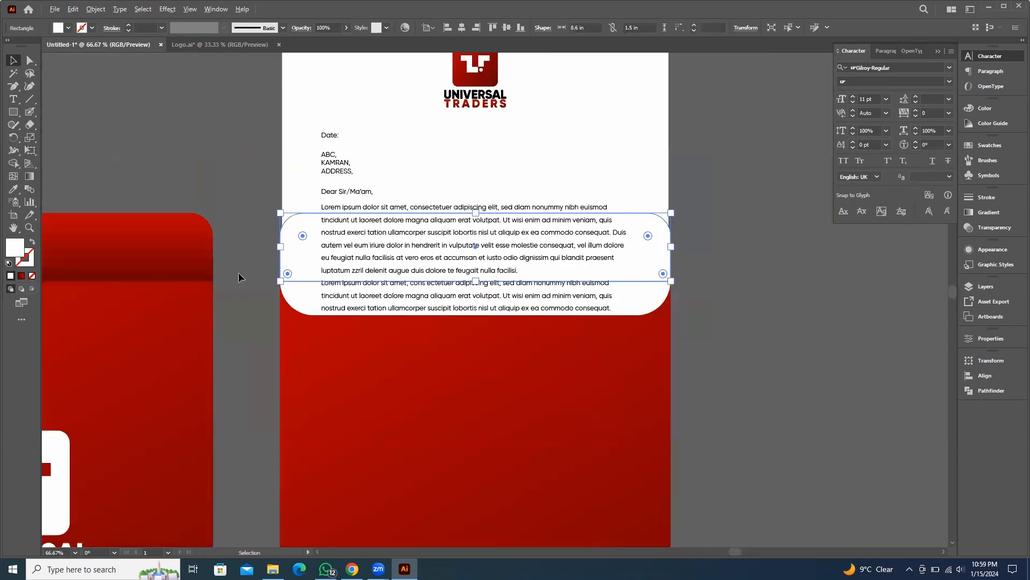
scroll(239, 279, "up", 2)
scroll(347, 235, "up", 4)
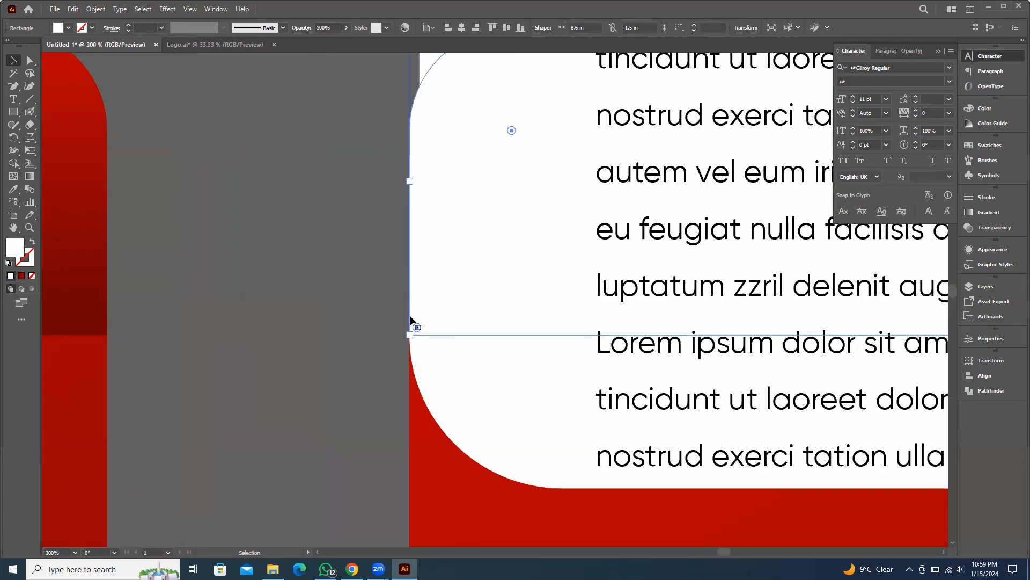
left_click_drag(409, 317, 290, 129)
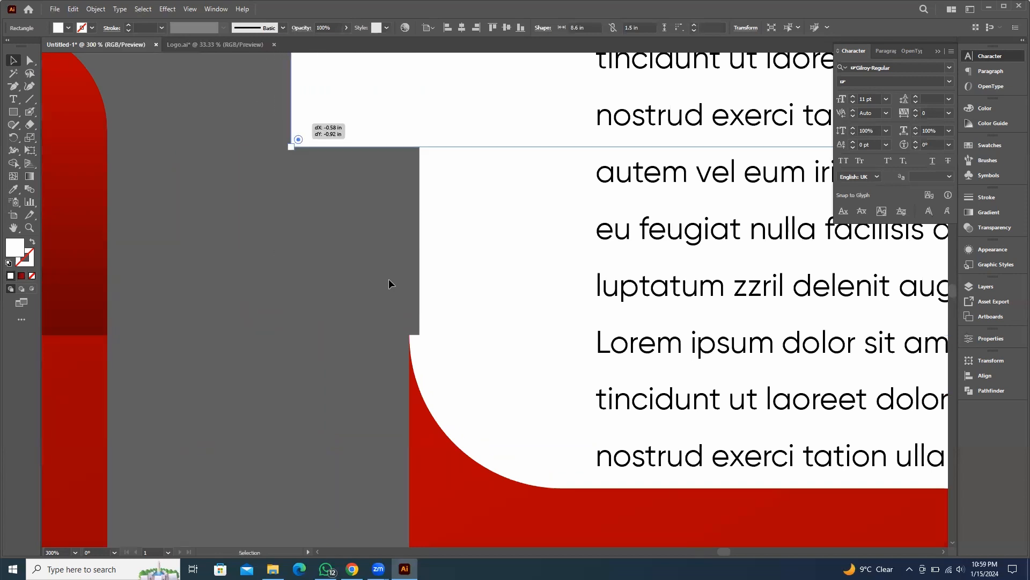
scroll(416, 353, "down", 1)
left_click_drag(414, 345, 299, 311)
key("ctrl+z")
key("ctrl+z")
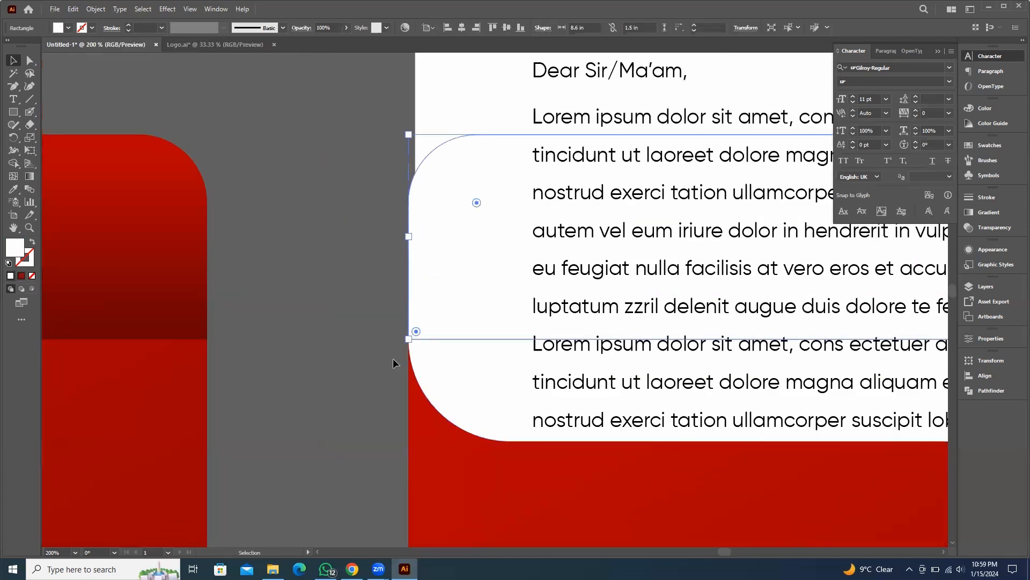
Inspect the corner where the letterhead's rounded strip meets the folder back's red edge at high zoom
scroll(396, 362, "up", 2)
scroll(411, 351, "up", 3)
scroll(397, 298, "down", 6)
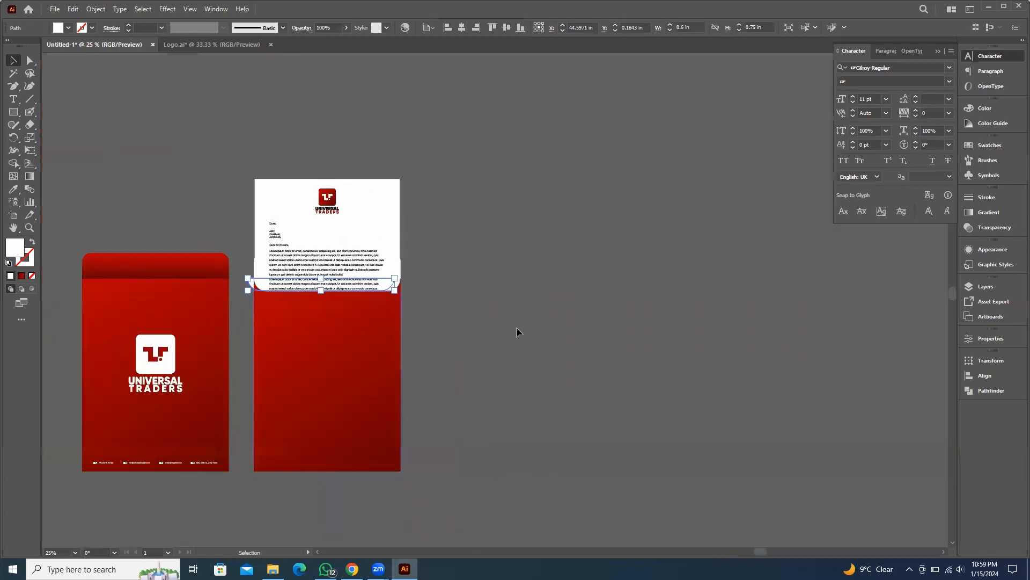
scroll(401, 270, "up", 4)
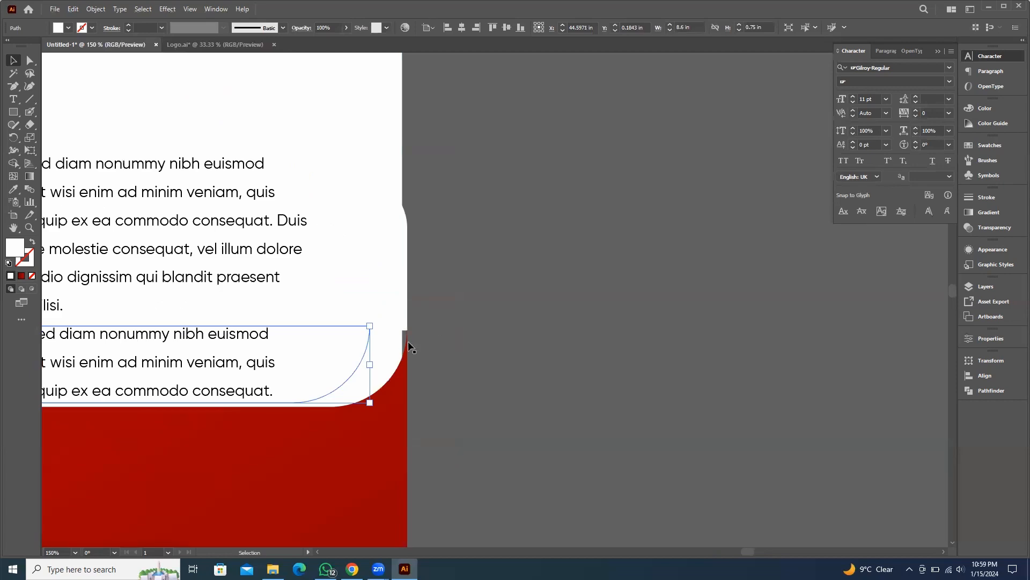
scroll(409, 346, "up", 3)
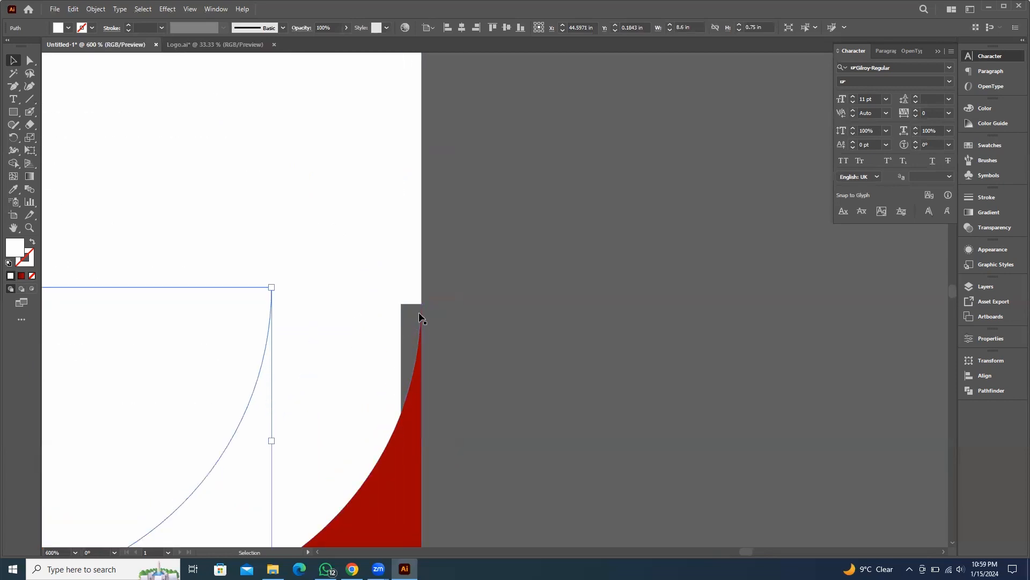
scroll(573, 317, "down", 3)
left_click_drag(566, 375, 607, 361)
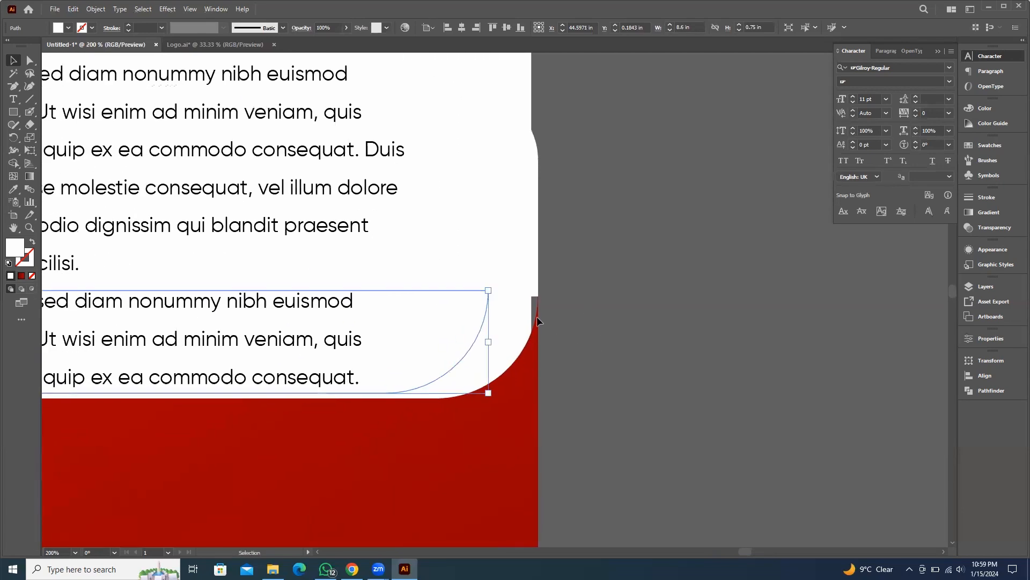
left_click(660, 314)
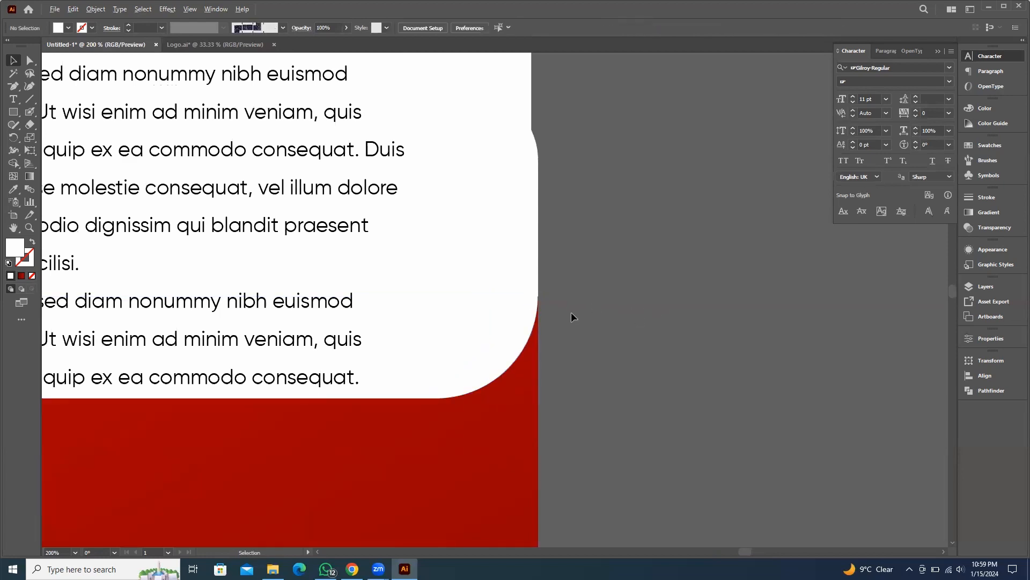
Move the folder back artwork closer to the folder front to even out their spacing
scroll(574, 313, "down", 4)
left_click_drag(613, 352, 707, 276)
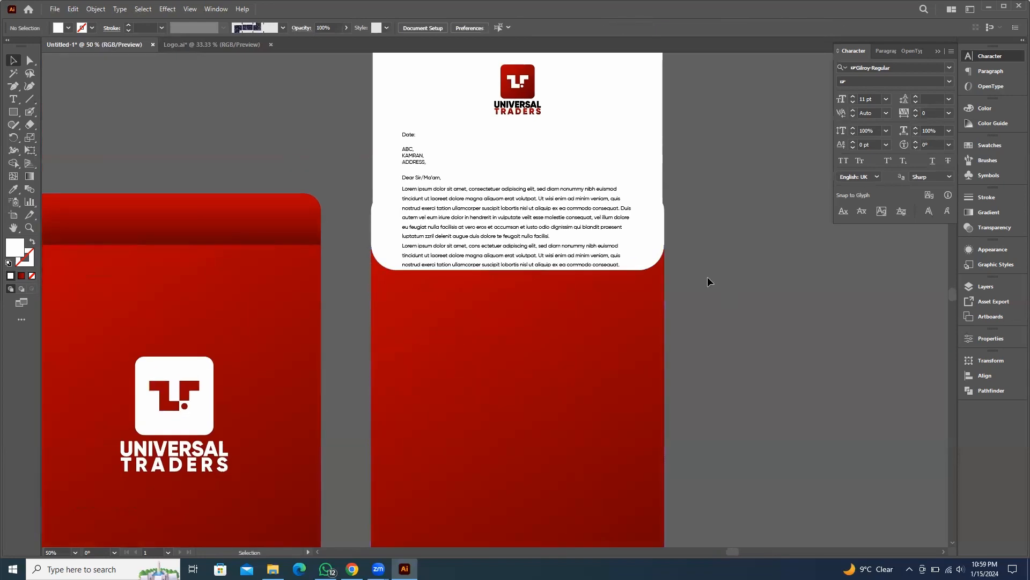
scroll(707, 278, "down", 3)
left_click_drag(773, 368, 696, 333)
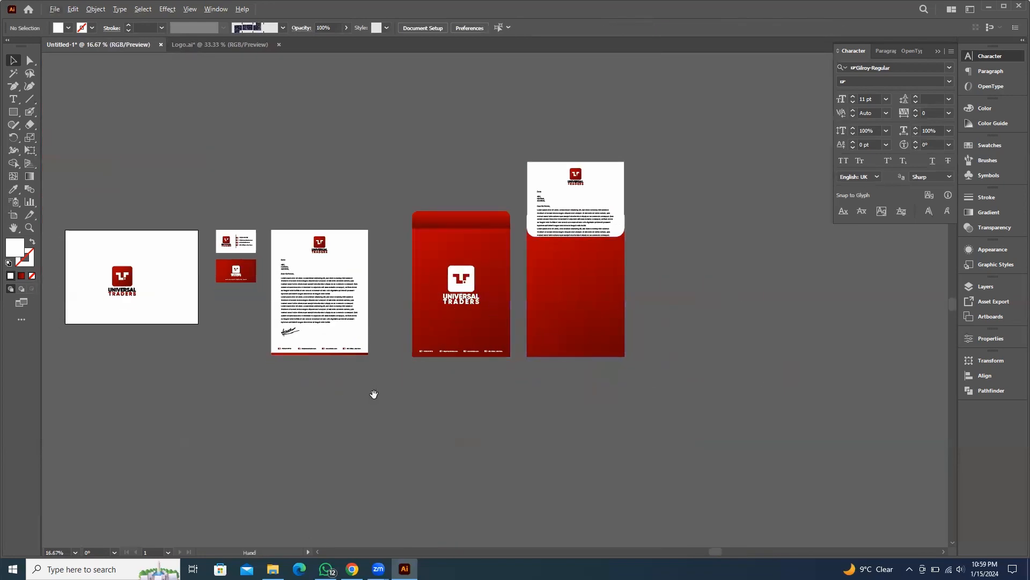
left_click_drag(374, 395, 422, 374)
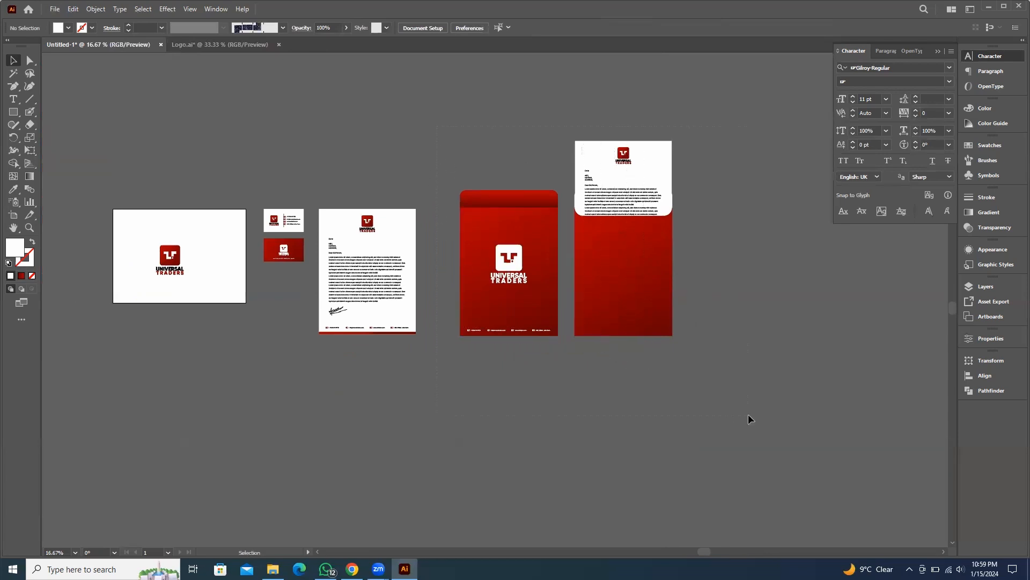
left_click_drag(748, 414, 748, 415)
scroll(467, 258, "up", 2)
left_click_drag(493, 196, 423, 194)
scroll(593, 336, "down", 1)
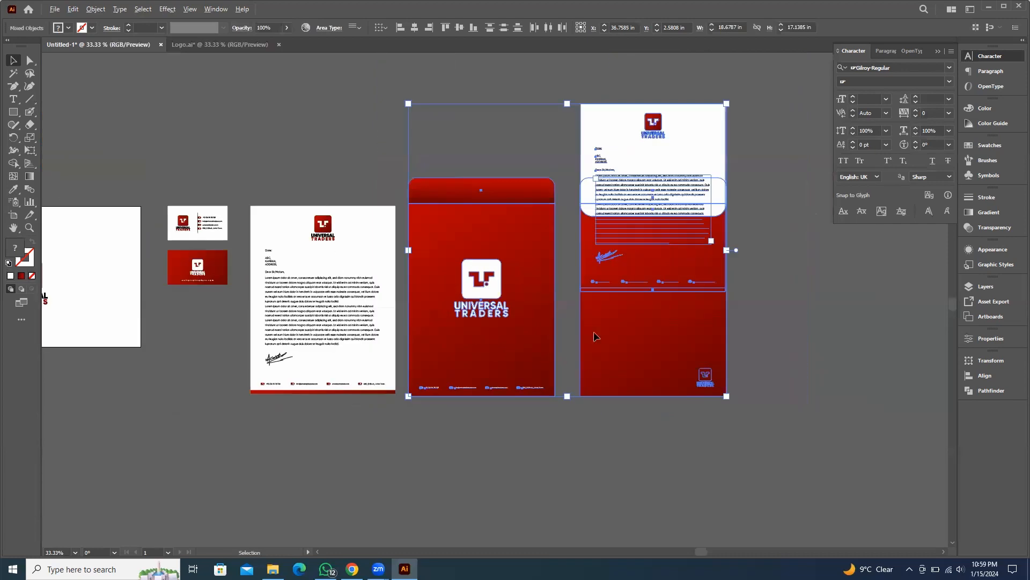
left_click_drag(789, 177, 748, 172)
left_click(748, 172)
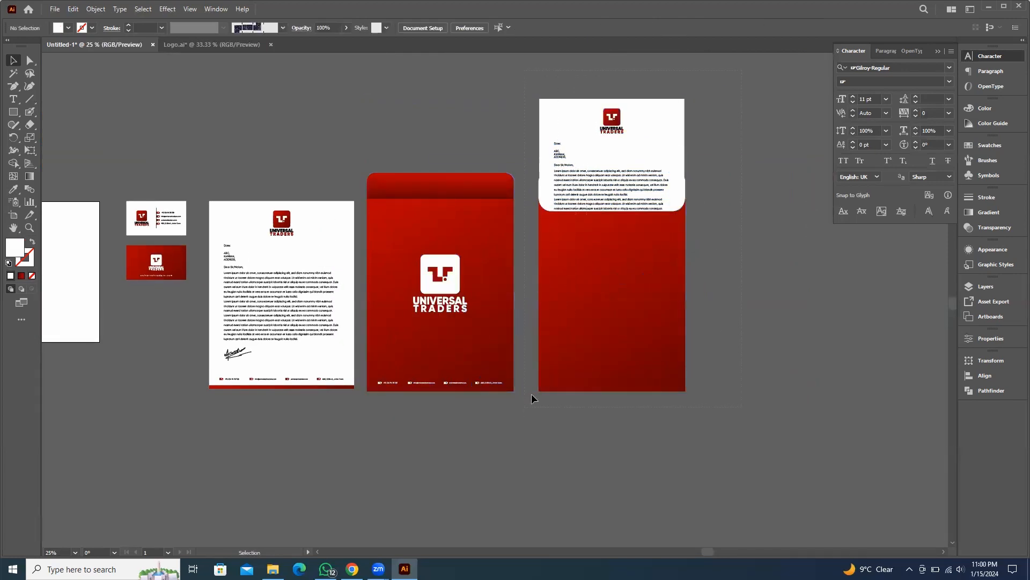
left_click_drag(566, 265, 565, 291)
left_click(502, 412)
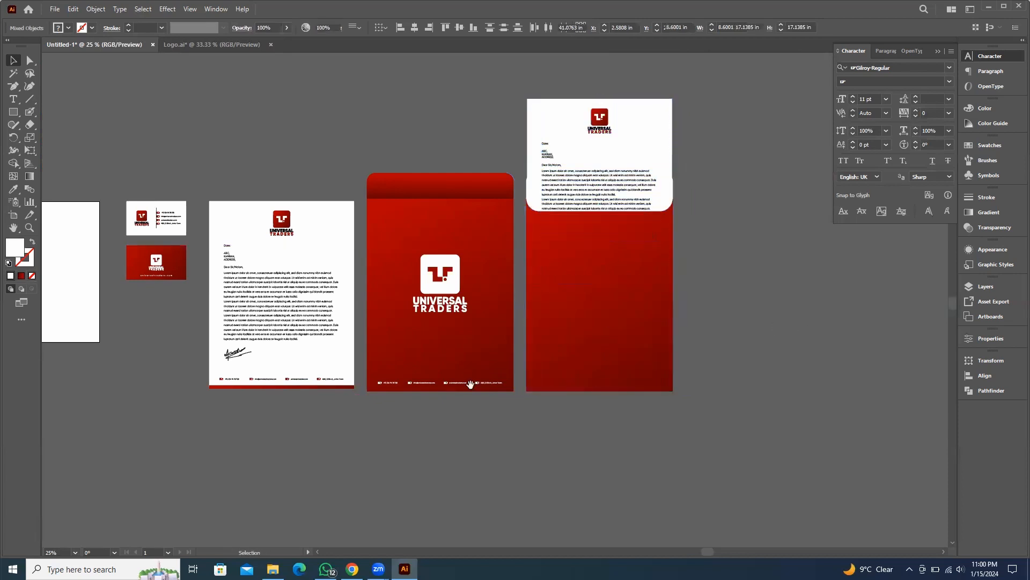
Shift the business cards and letterhead slightly right to balance the gaps between artboards
left_click_drag(209, 309, 339, 299)
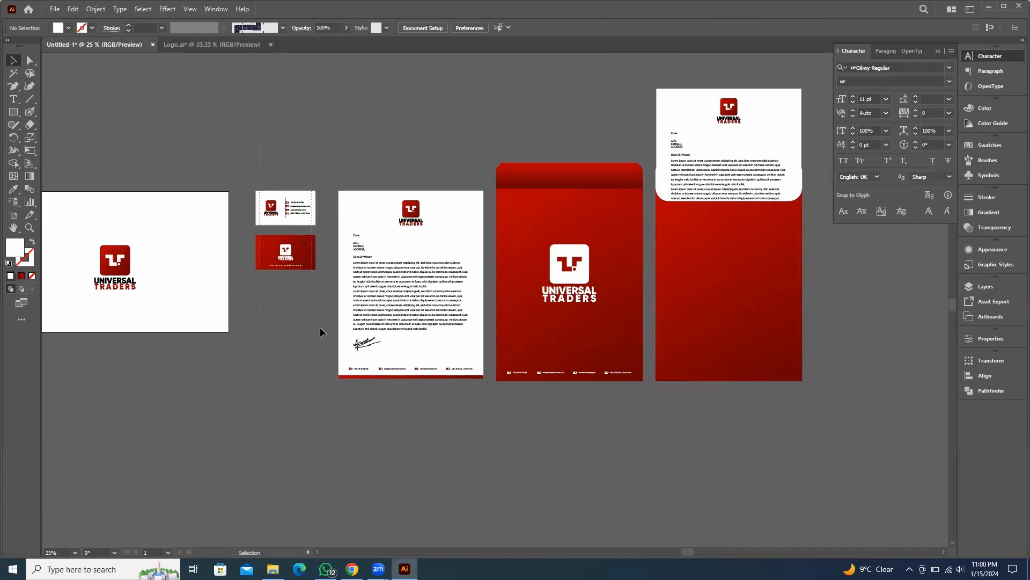
left_click(293, 253)
mouse_move(296, 252)
left_mouse_down()
mouse_move(322, 386)
mouse_move(311, 252)
left_mouse_up()
left_click(404, 182)
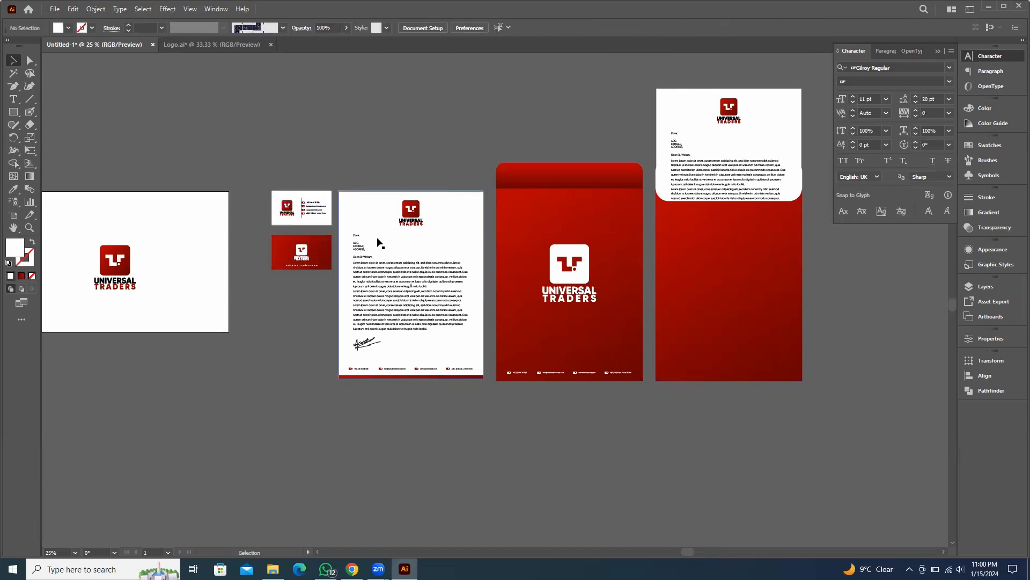
left_click_drag(478, 441, 477, 441)
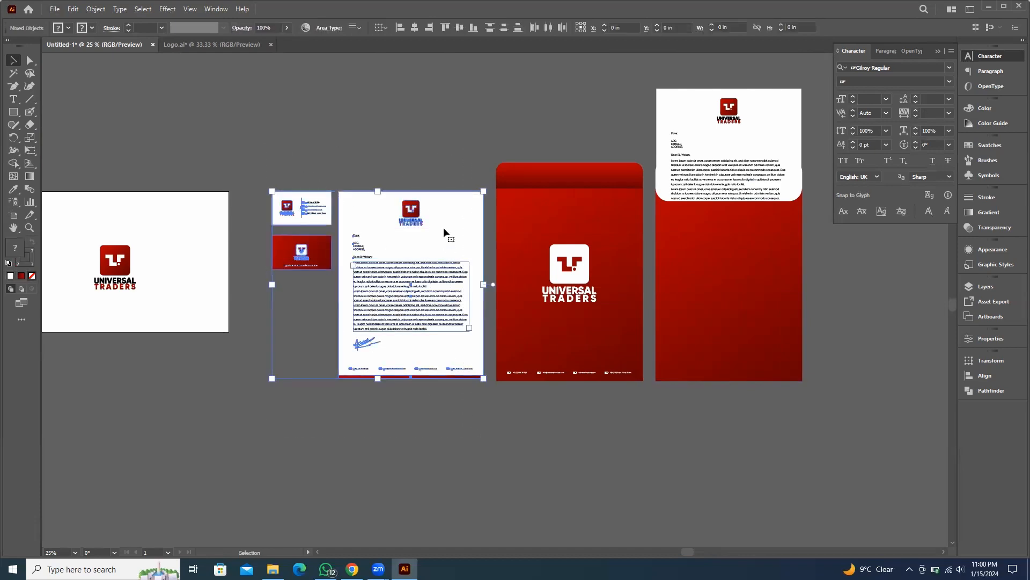
scroll(447, 207, "up", 3)
left_click_drag(484, 203, 490, 201)
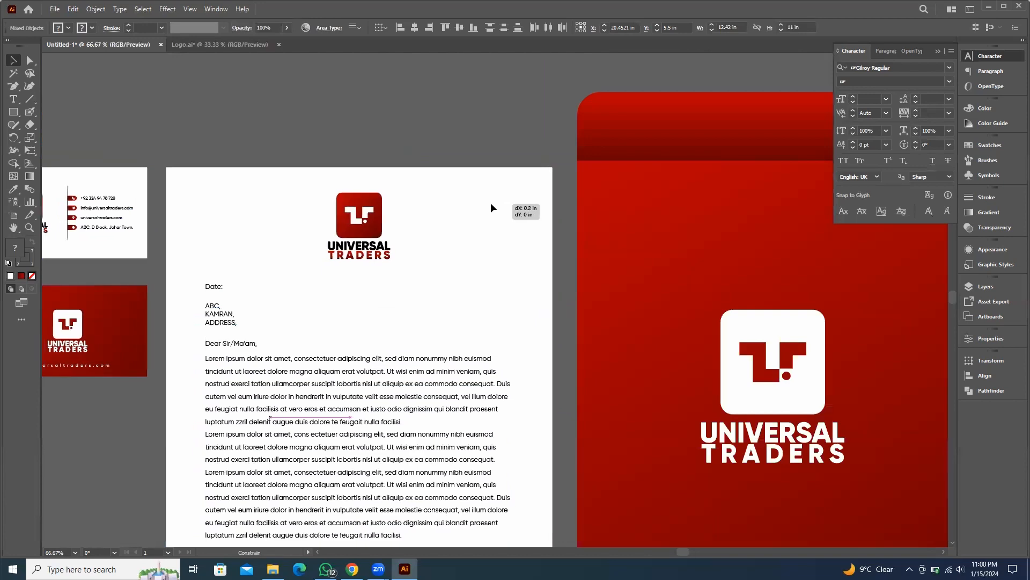
left_click(494, 120)
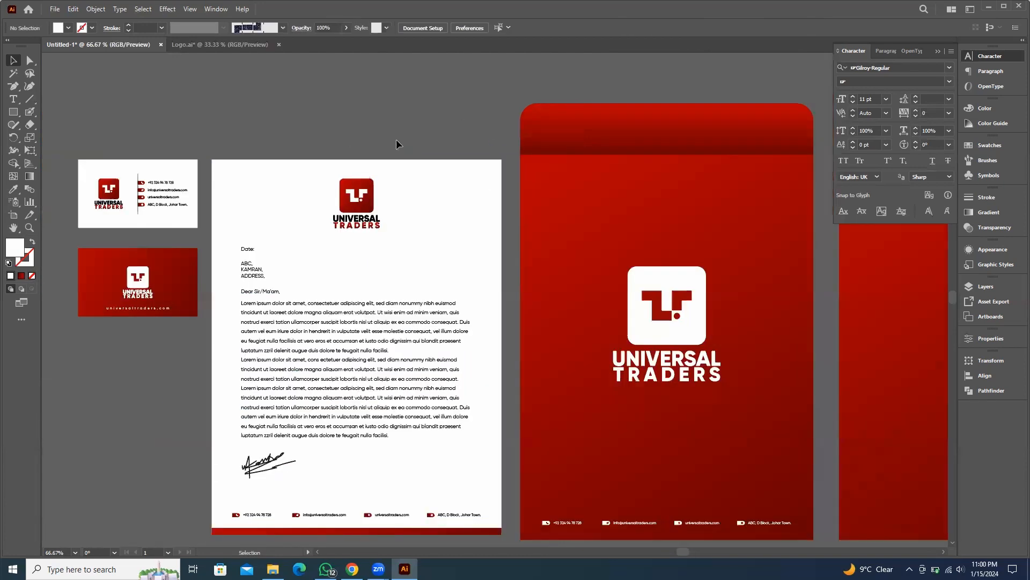
Center the logo group on the first artboard and scale it up
scroll(396, 140, "down", 5)
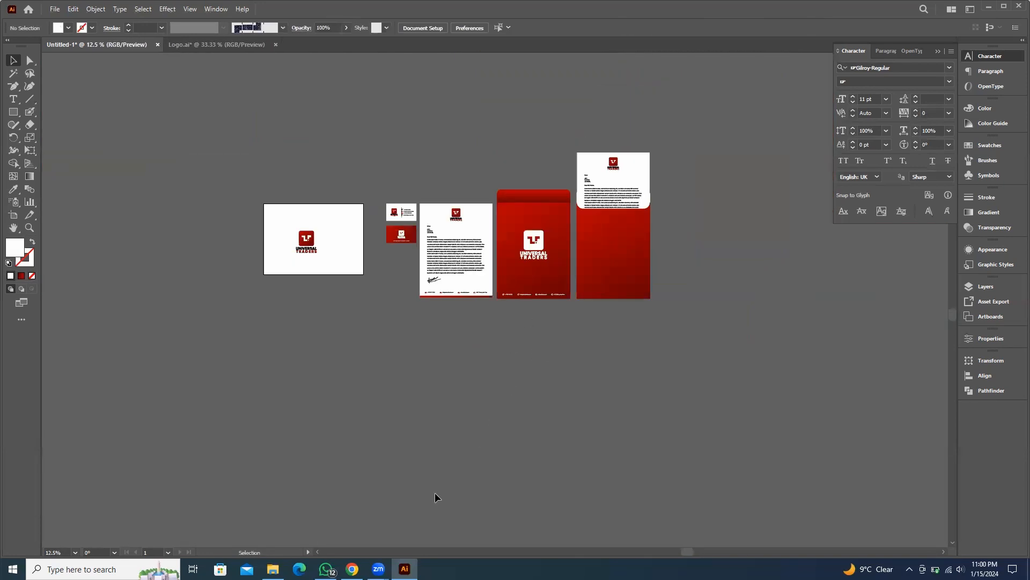
scroll(757, 310, "up", 1)
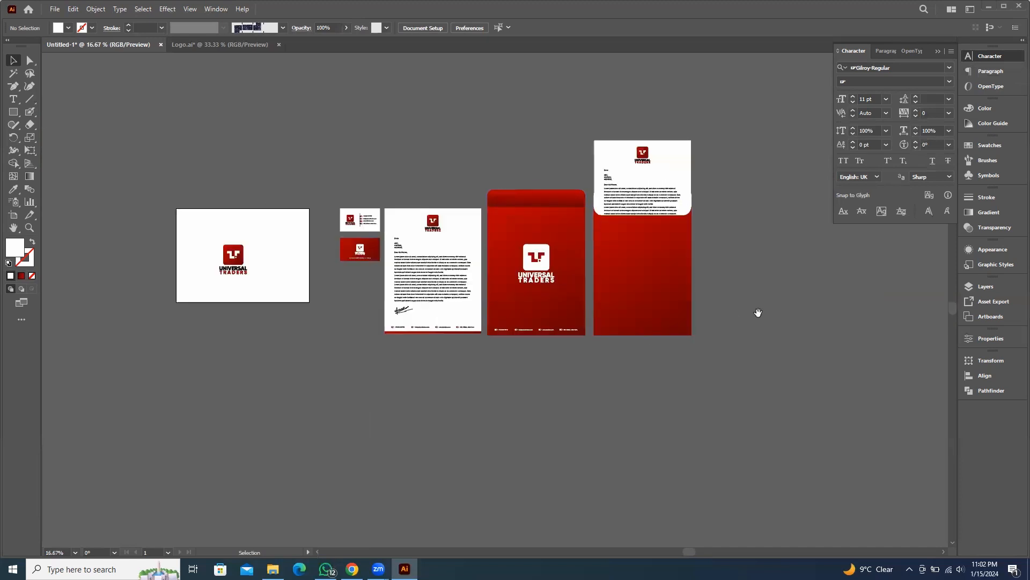
left_click(939, 54)
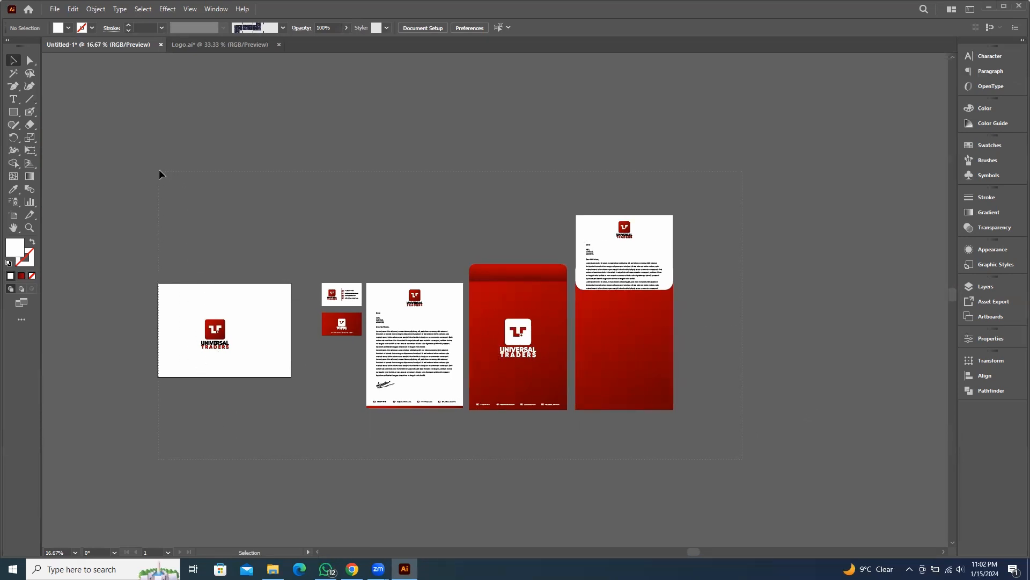
left_click(223, 342)
left_click(466, 29)
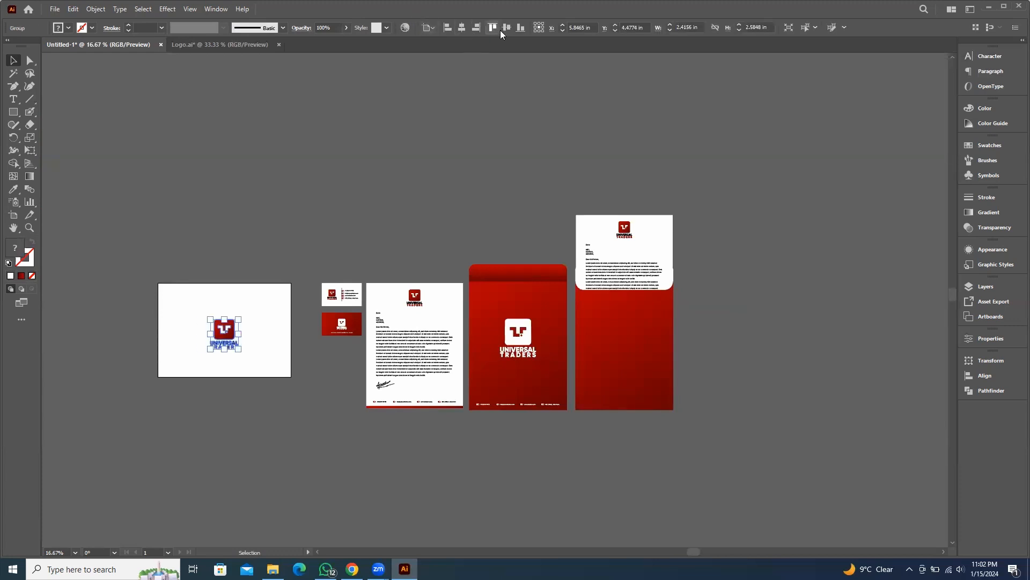
left_click(506, 28)
left_click(260, 293)
left_click(227, 325)
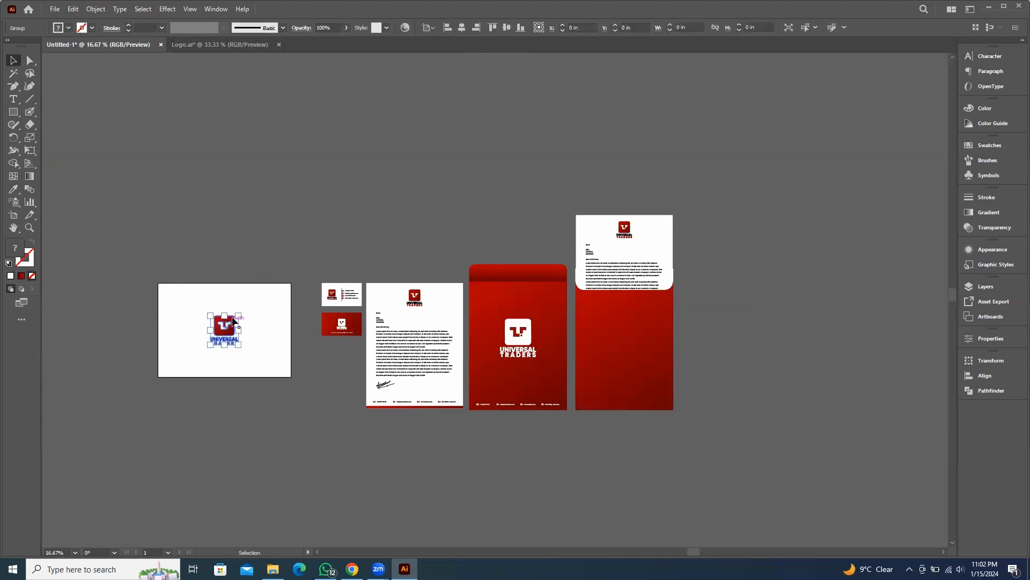
left_click_drag(239, 315, 255, 306)
left_click(323, 202)
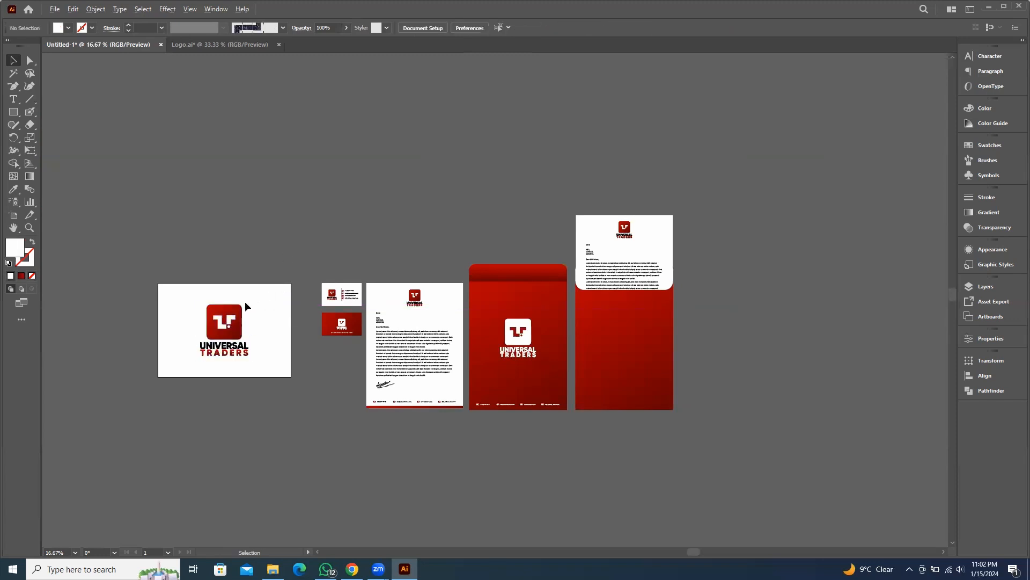
Move the business cards, letterhead and folder pieces together left toward the logo artboard
scroll(244, 301, "up", 1)
scroll(315, 303, "down", 2)
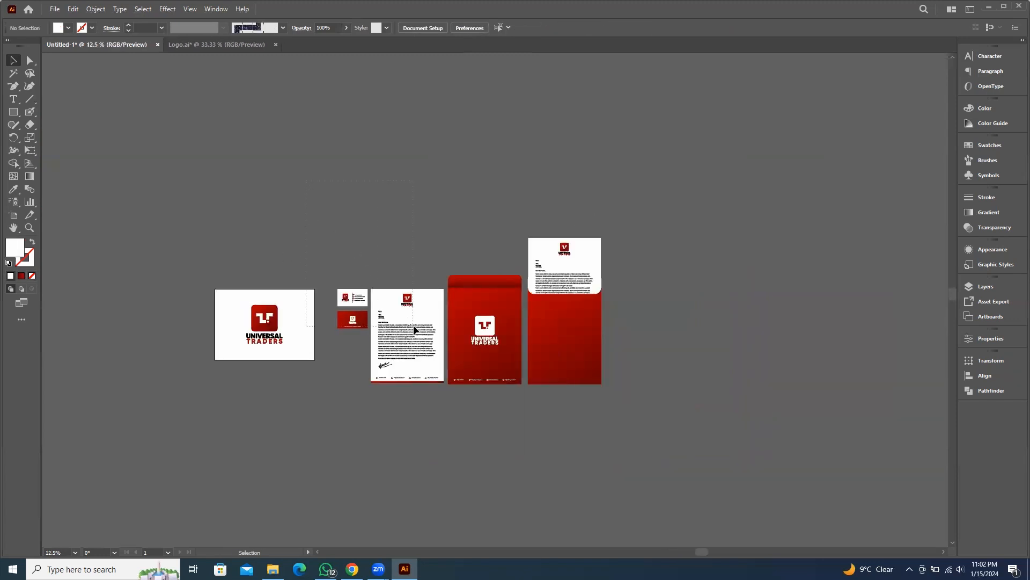
left_click_drag(374, 361, 736, 452)
scroll(249, 298, "up", 1)
scroll(322, 282, "up", 2)
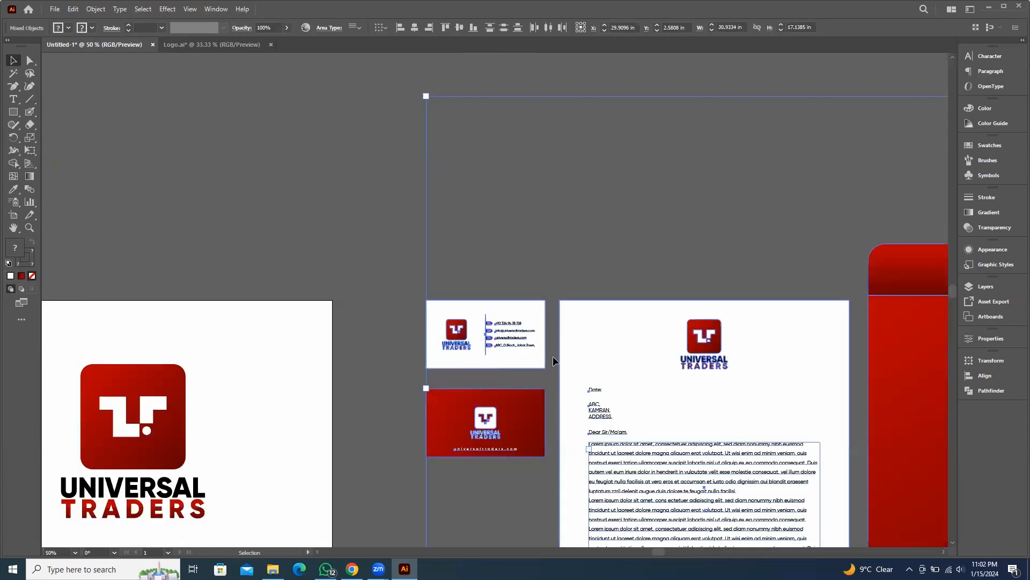
left_click_drag(519, 311, 447, 311)
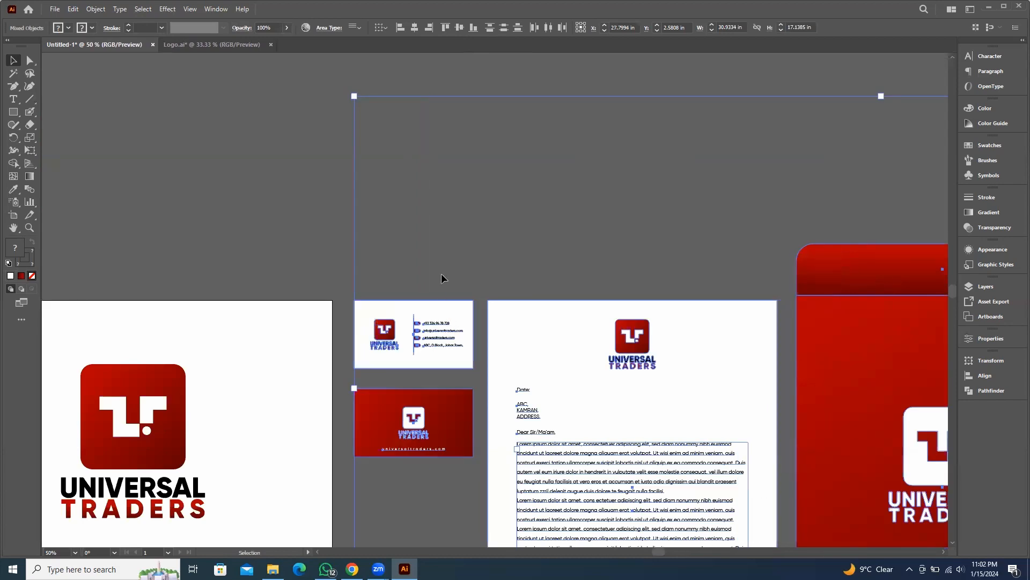
left_click(477, 251)
scroll(477, 249, "down", 2)
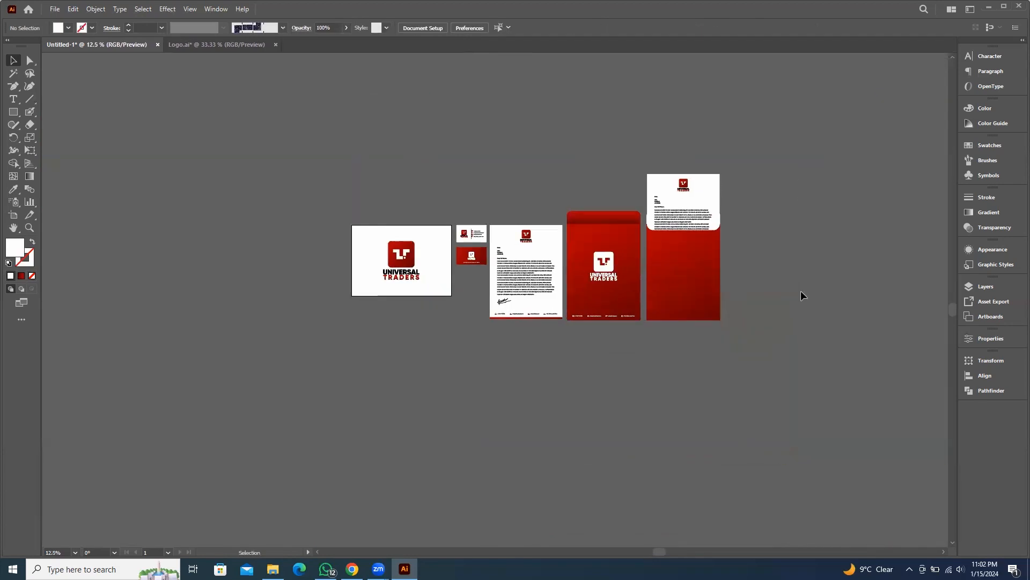
Zoom in to review all the stationery designs side by side
key("ctrl+a")
scroll(592, 268, "up", 1)
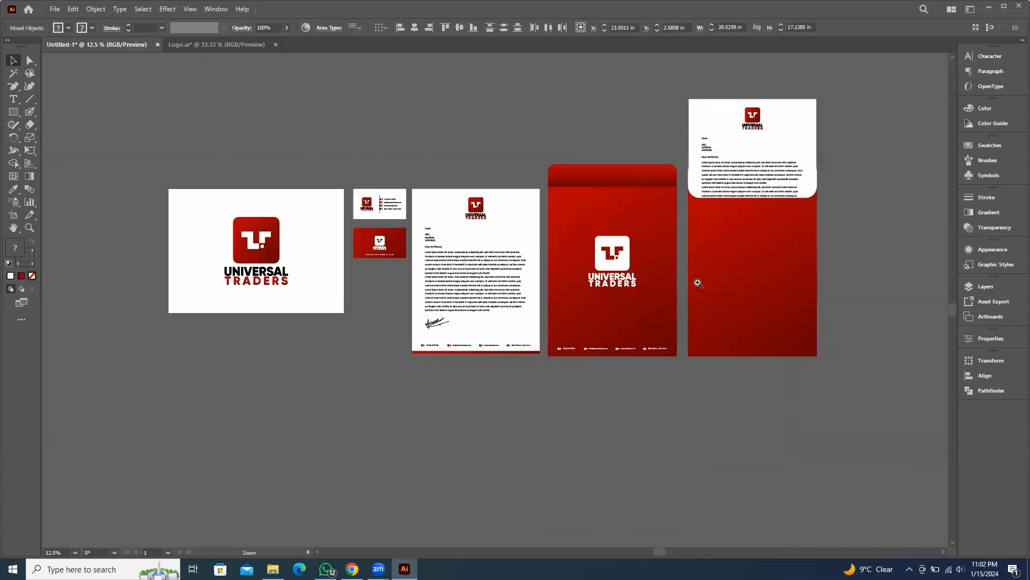
left_click_drag(592, 269, 612, 318)
left_click(449, 178)
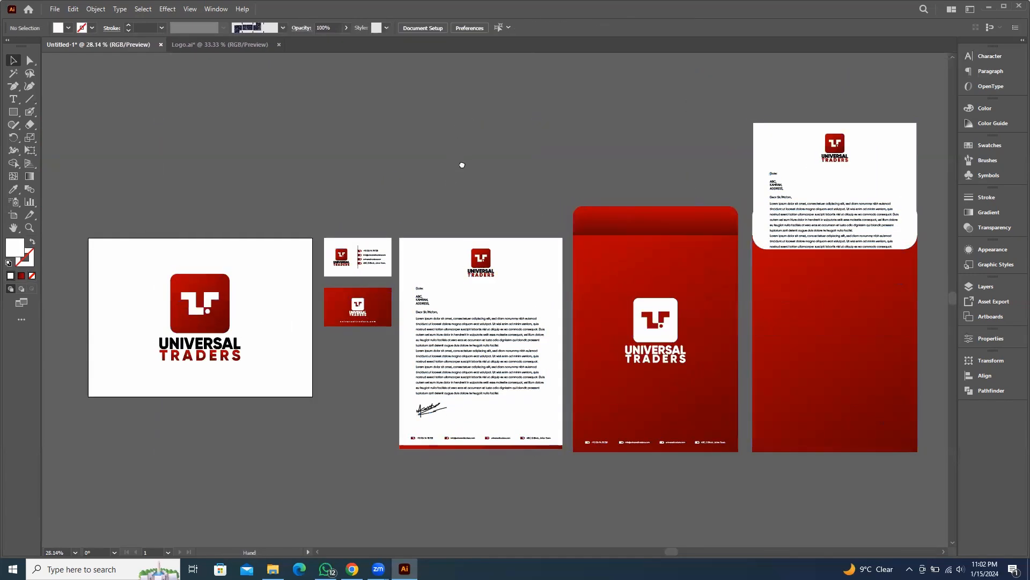
left_click_drag(463, 164, 457, 163)
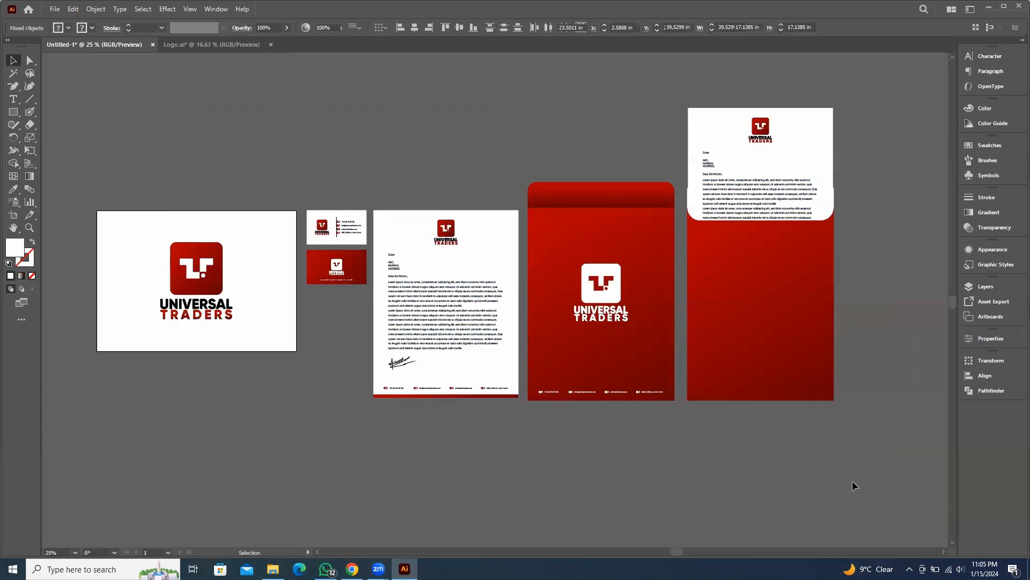
Bring the small logo in the folder back's lower-right corner in front of the red body
scroll(837, 405, "up", 4)
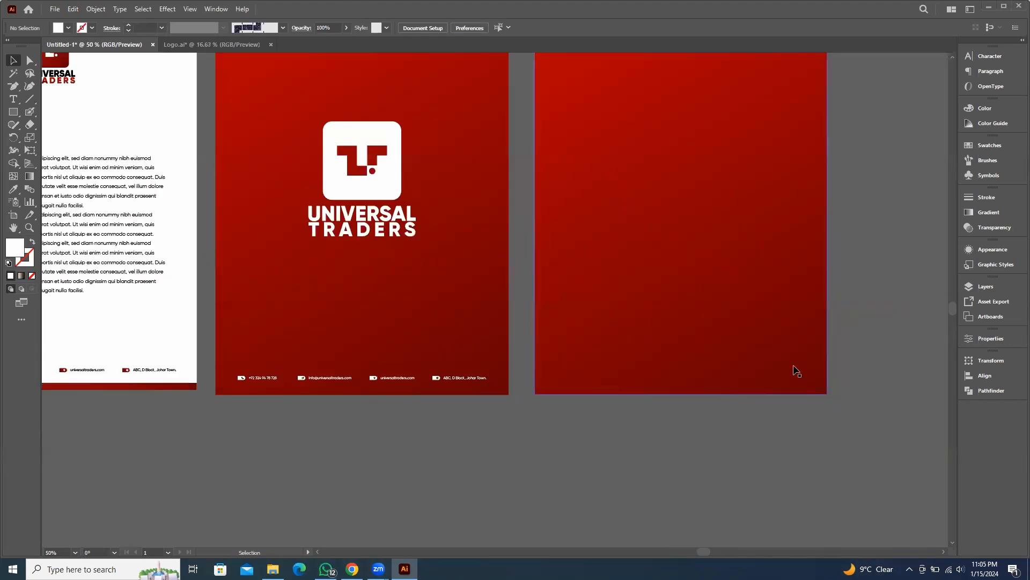
left_click(794, 292)
scroll(851, 346, "down", 2)
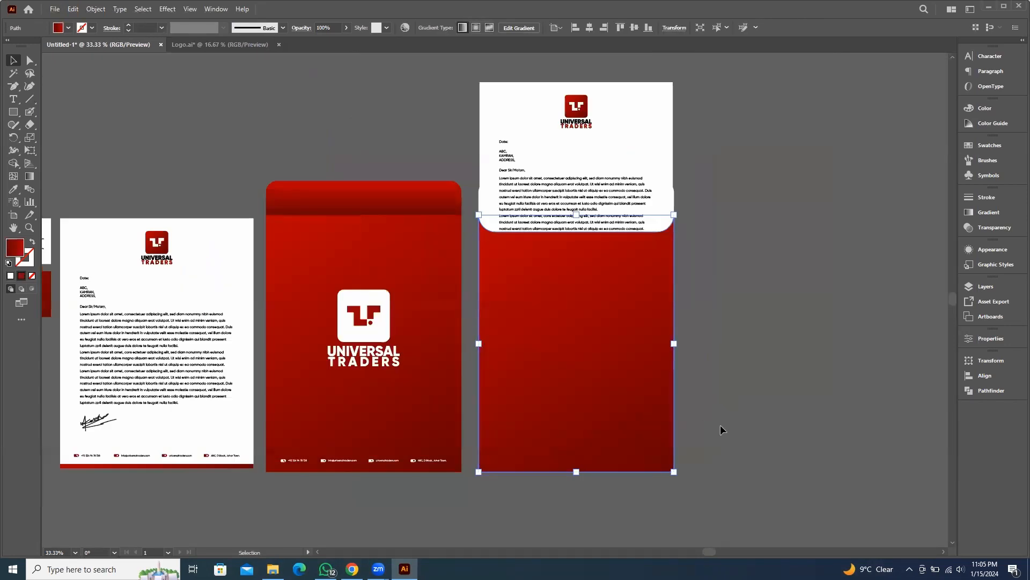
left_click(720, 427)
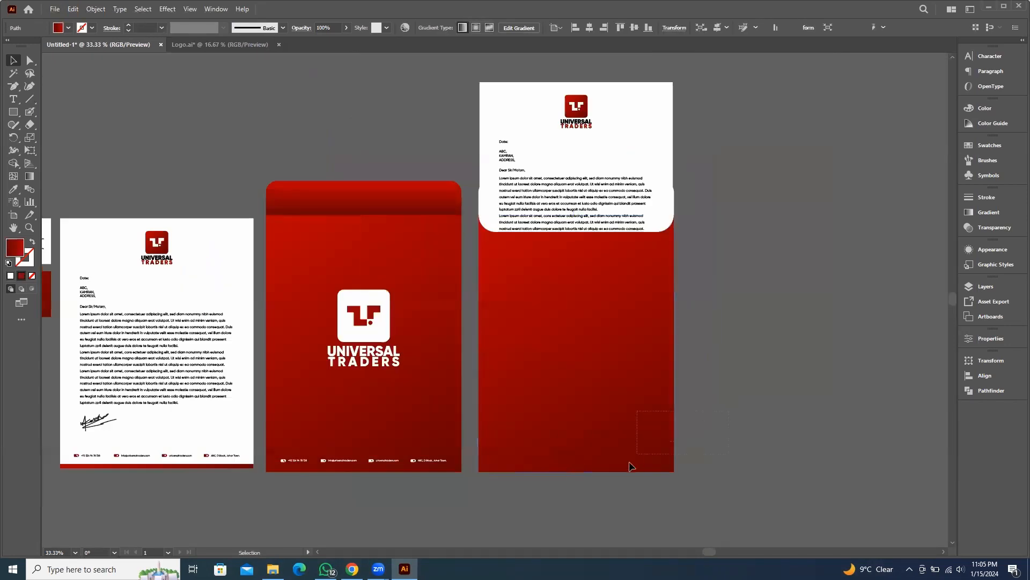
left_click_drag(629, 481, 651, 387)
left_click(650, 375, "shift")
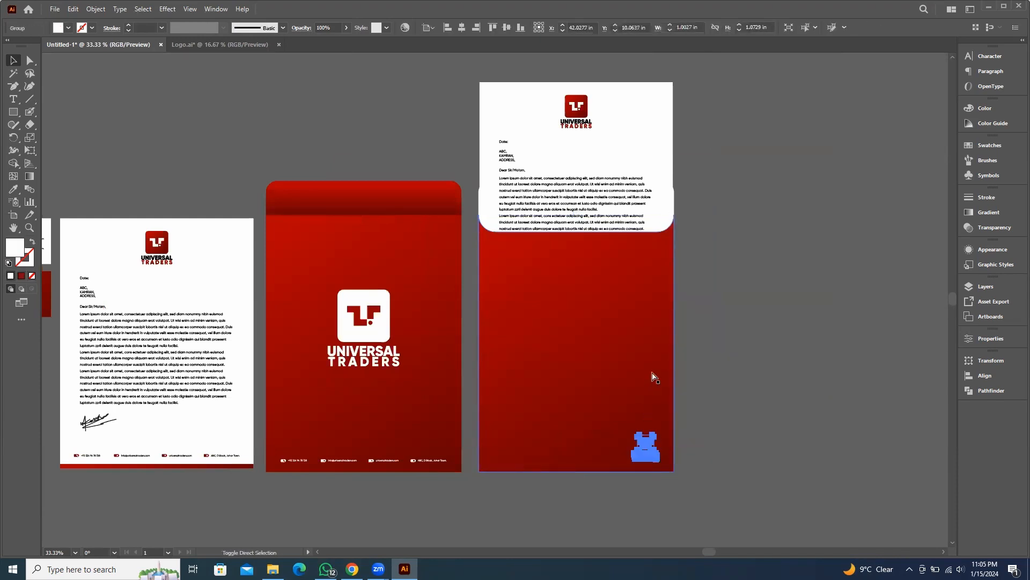
left_click(865, 365)
Delete the UNIVERSAL TRADERS wordmark from the small corner logo, leaving only the icon
scroll(799, 402, "down", 2)
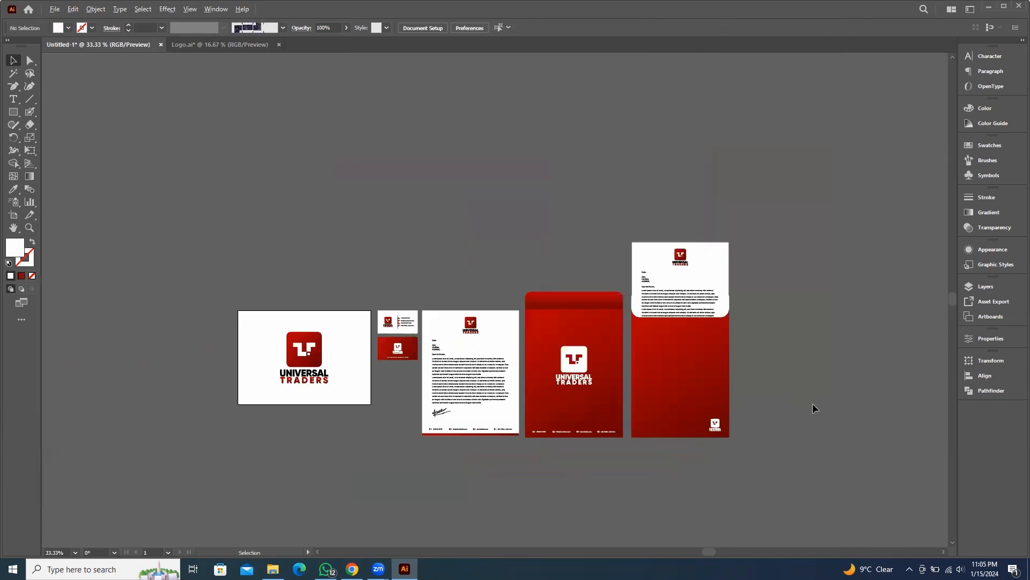
scroll(710, 436, "up", 6)
double_click(657, 397)
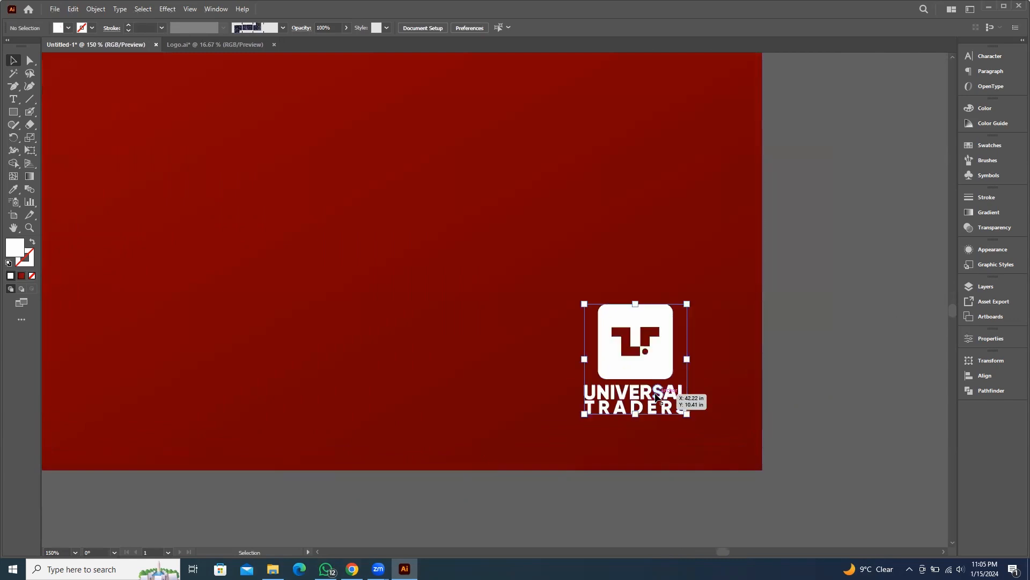
left_click(583, 402)
key("Delete")
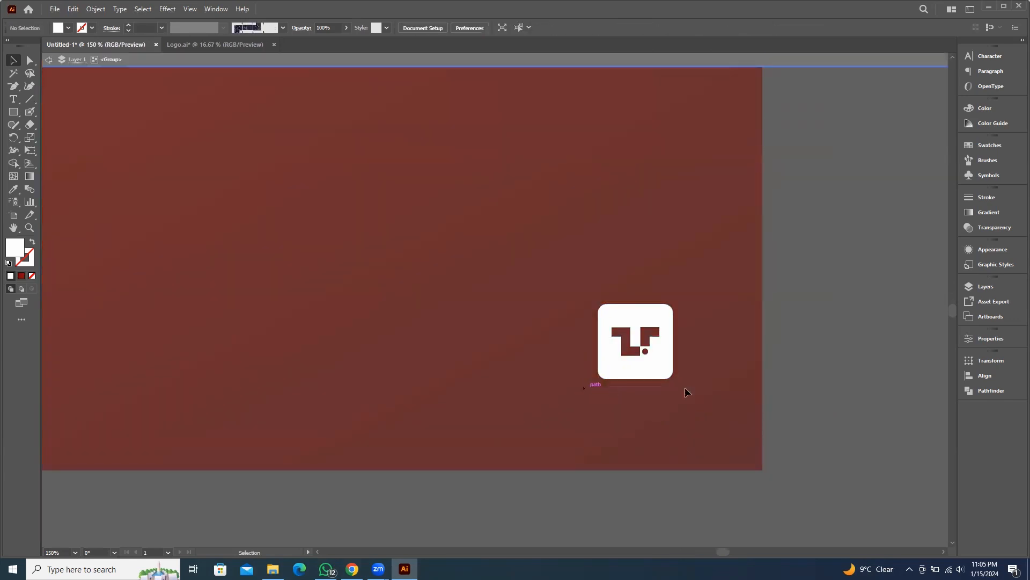
Move the small corner logo on the folder back slightly lower
double_click(832, 356)
mouse_move(641, 330)
left_mouse_down()
mouse_move(640, 353)
mouse_move(645, 344)
left_mouse_up()
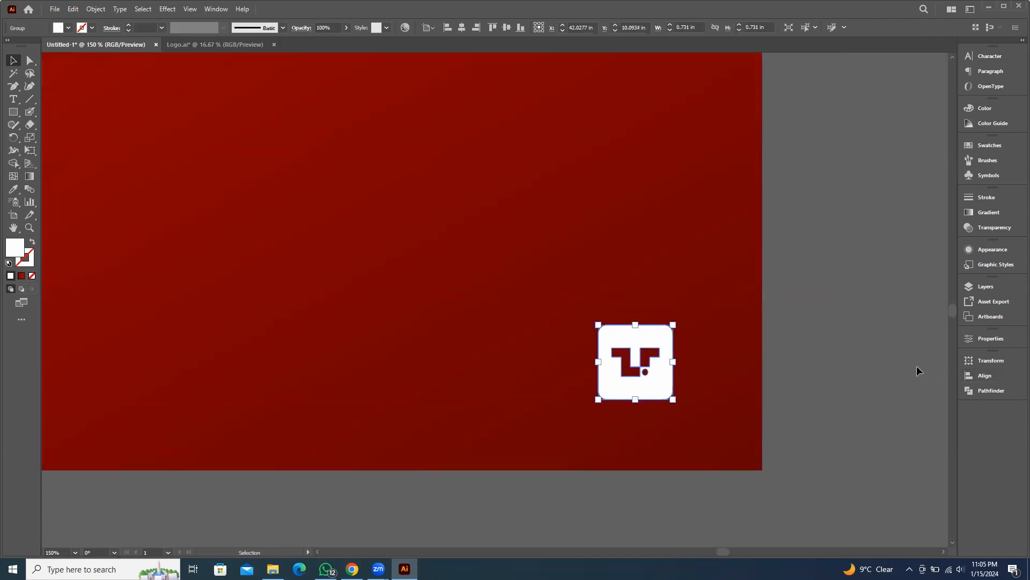
left_click(856, 360)
Draw a closed wavy shape with the Pen tool across the bottom edge of the business card front
scroll(857, 378, "down", 5)
scroll(799, 397, "down", 3)
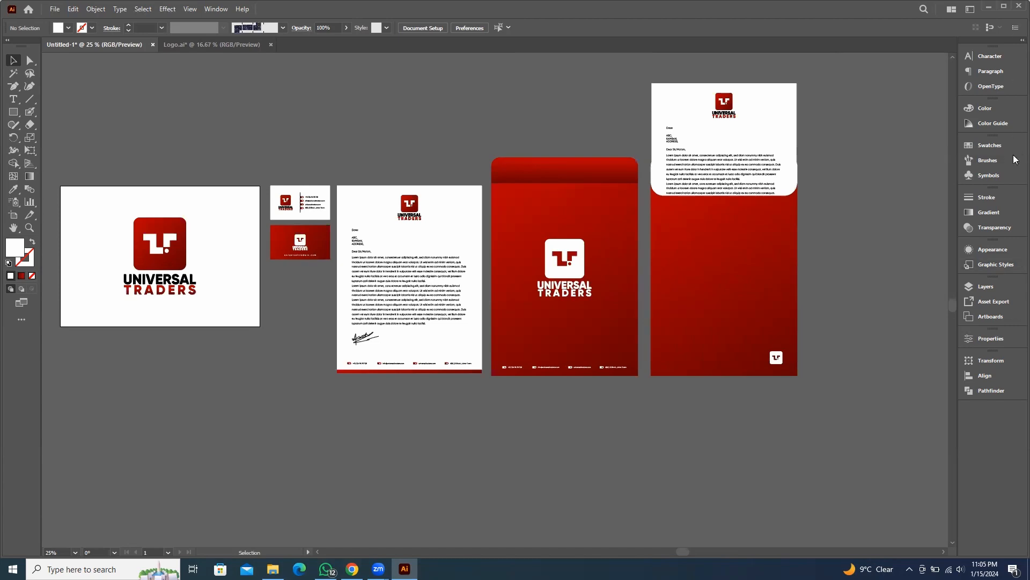
key("space")
left_click_drag(412, 298, 471, 328)
scroll(394, 290, "up", 2)
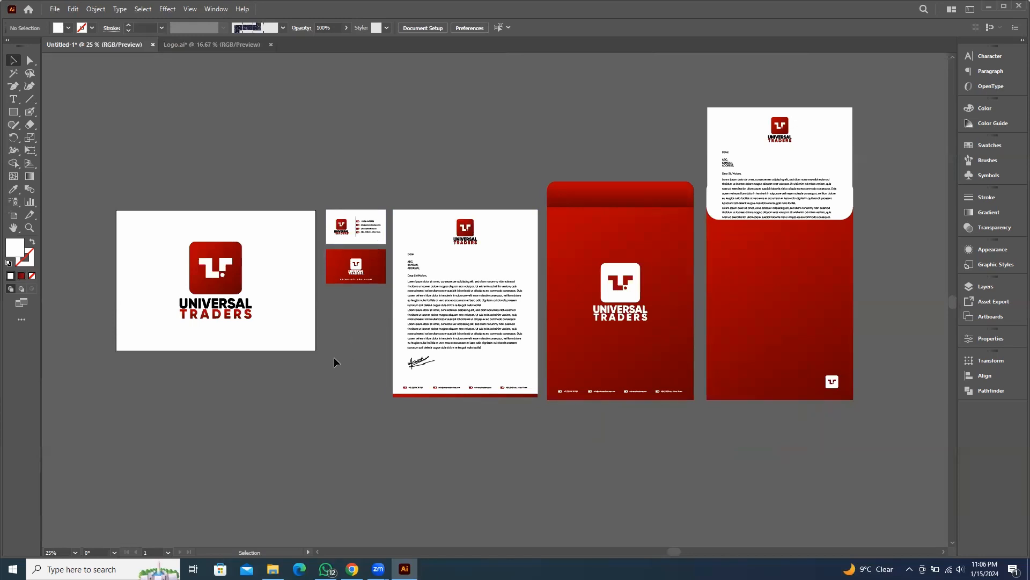
scroll(300, 228, "up", 8)
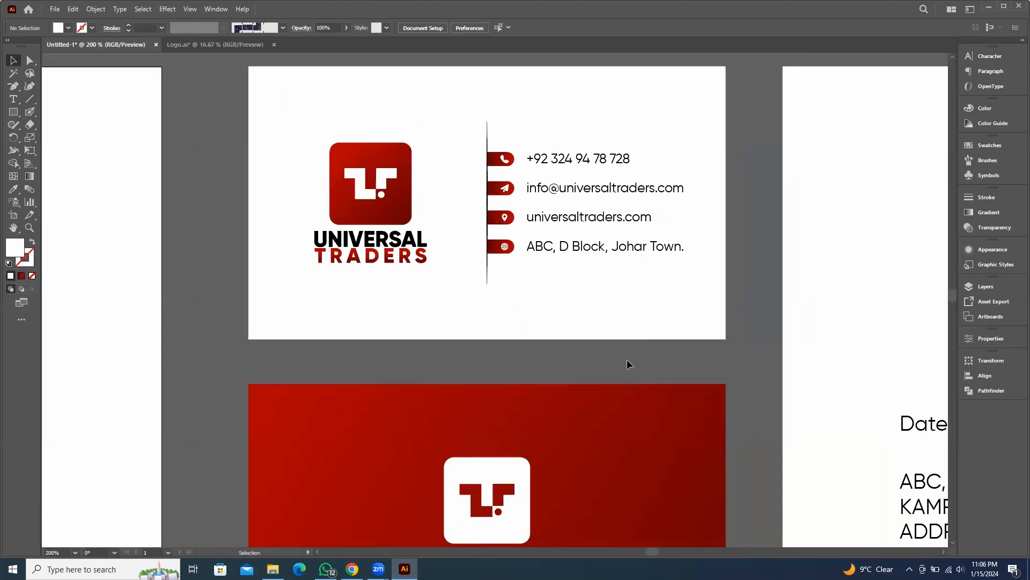
scroll(632, 362, "up", 3)
key("p")
left_click_drag(802, 274, 835, 288)
left_click(825, 234)
left_click_drag(443, 279, 66, 235)
left_click(60, 324)
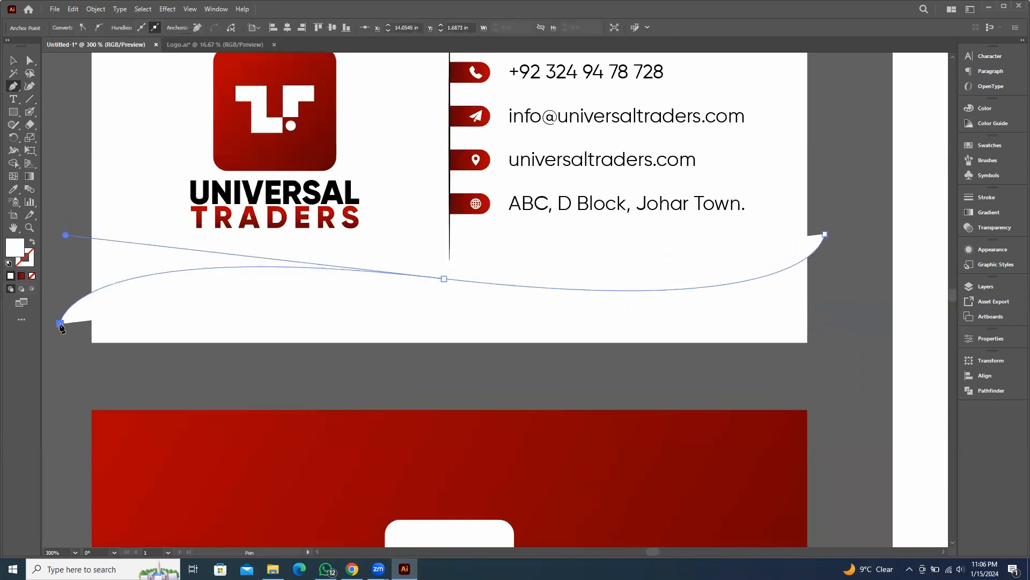
left_click(63, 374)
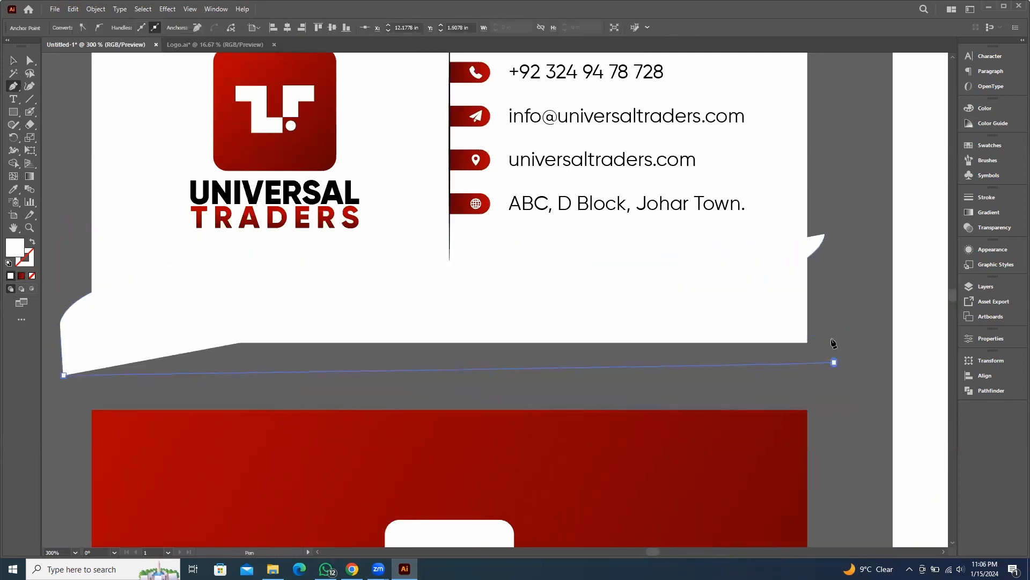
left_click(833, 362)
left_click_drag(825, 234, 822, 322)
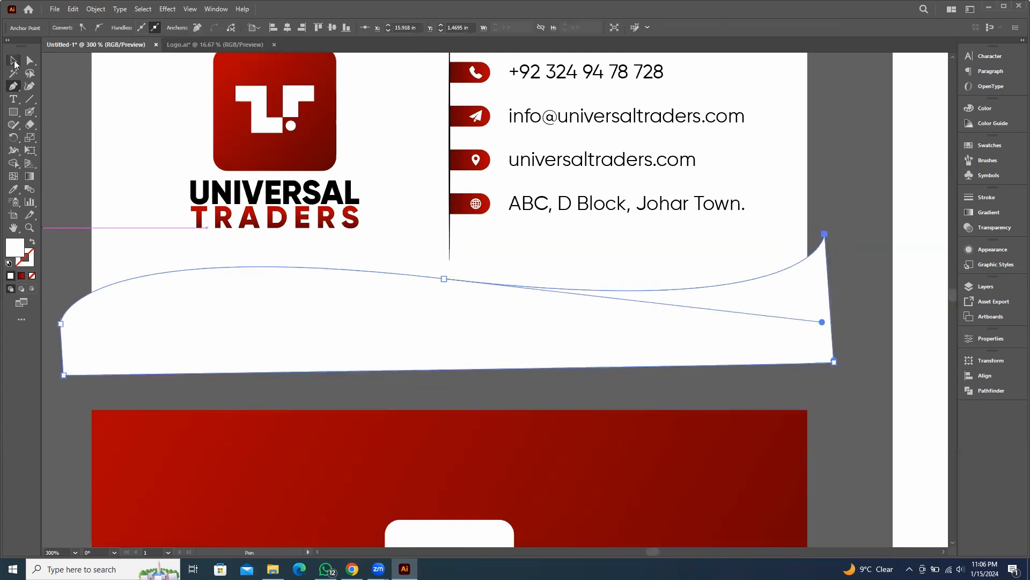
Fill the wavy shape with the logo's red gradient and shift it slightly lower
key("i")
left_click(284, 65)
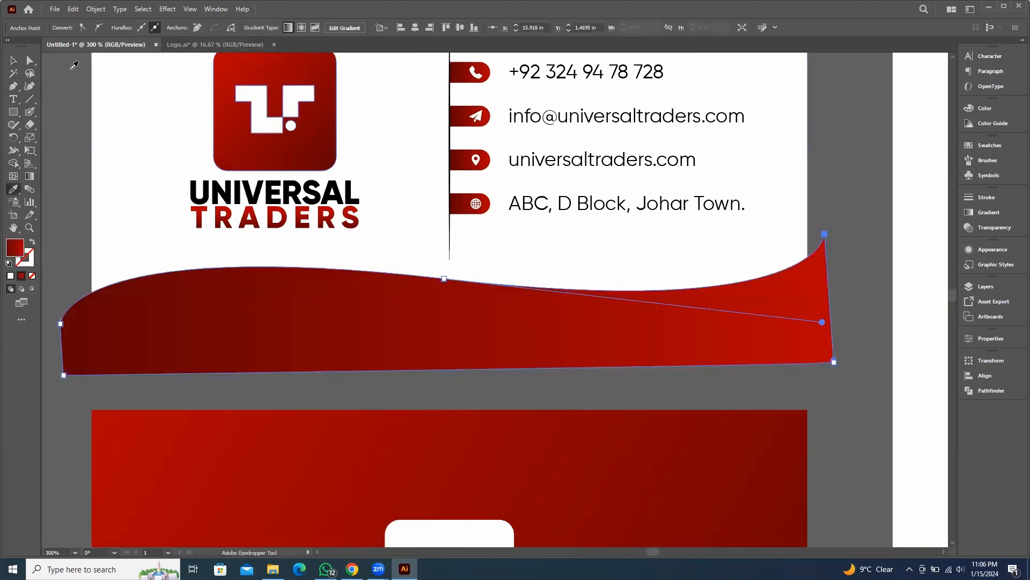
key("v")
left_click_drag(519, 357, 519, 382)
Trim the wavy shape to the card's edges with the Shape Builder, removing the overhanging parts
left_click(758, 282, "shift")
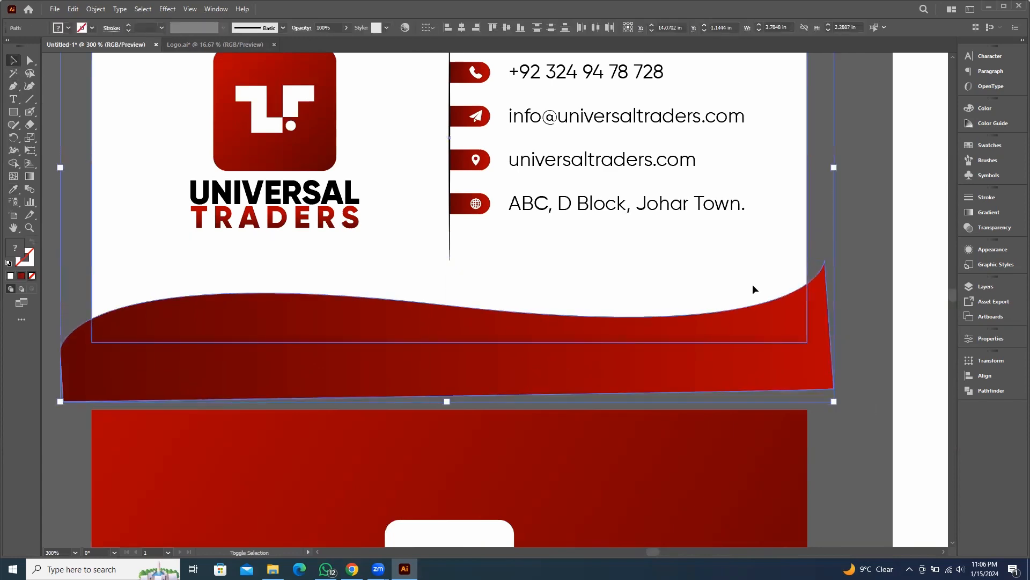
key("shift+m")
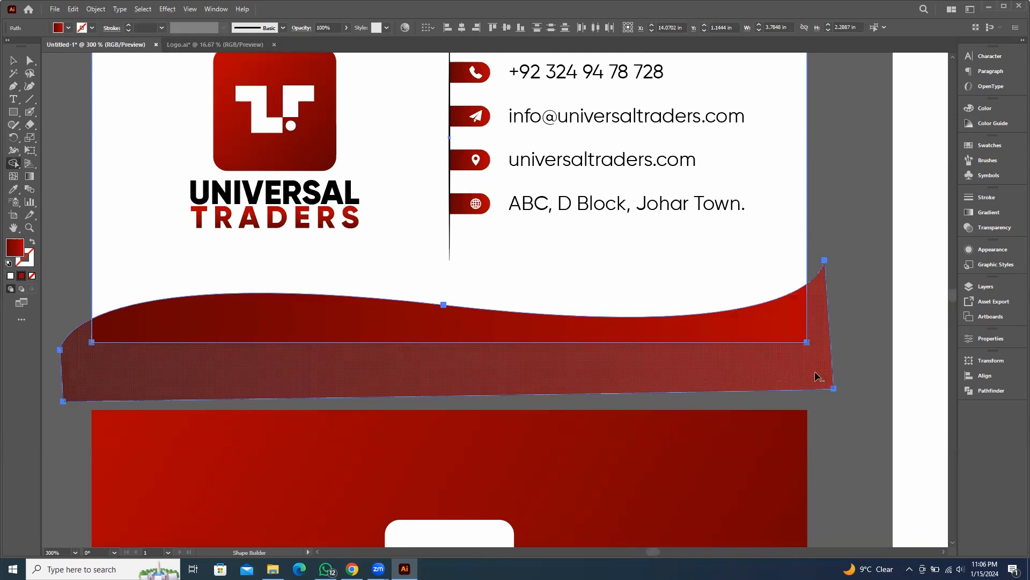
left_click(815, 376, "alt")
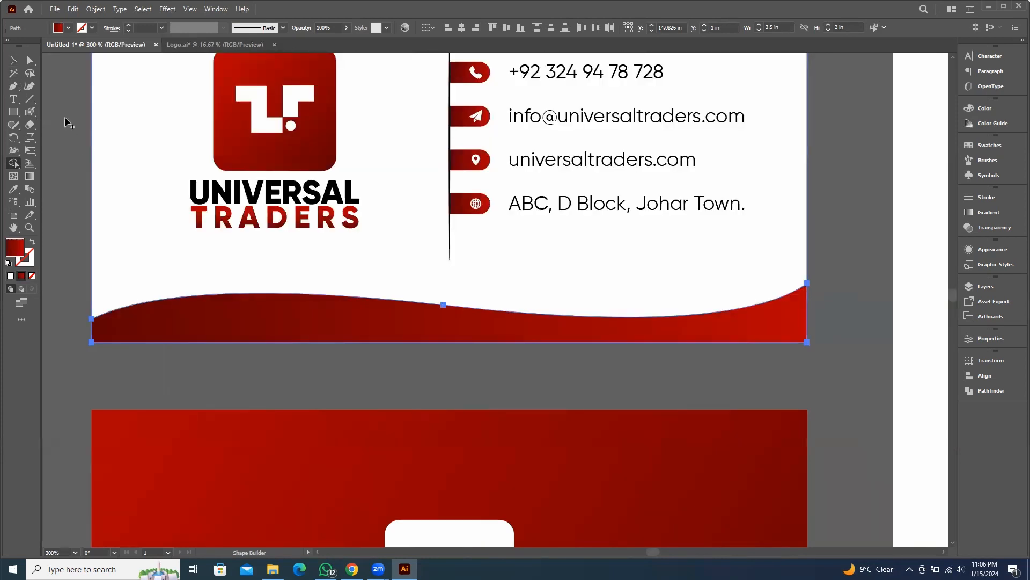
left_click(13, 60)
left_click(354, 371)
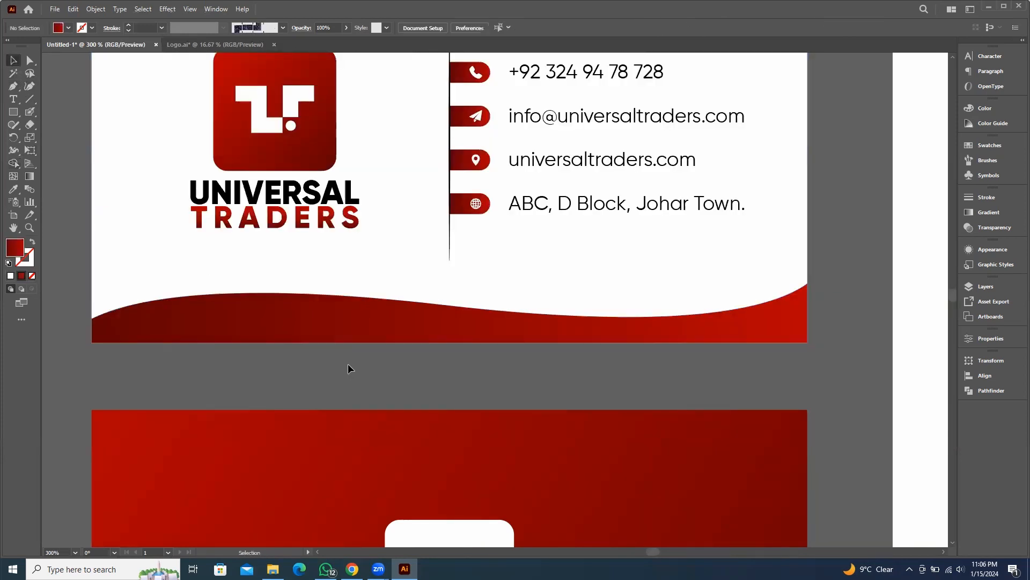
Begin drawing another curved path with the Pen tool just above the card's red wave
key("p")
left_click(76, 283)
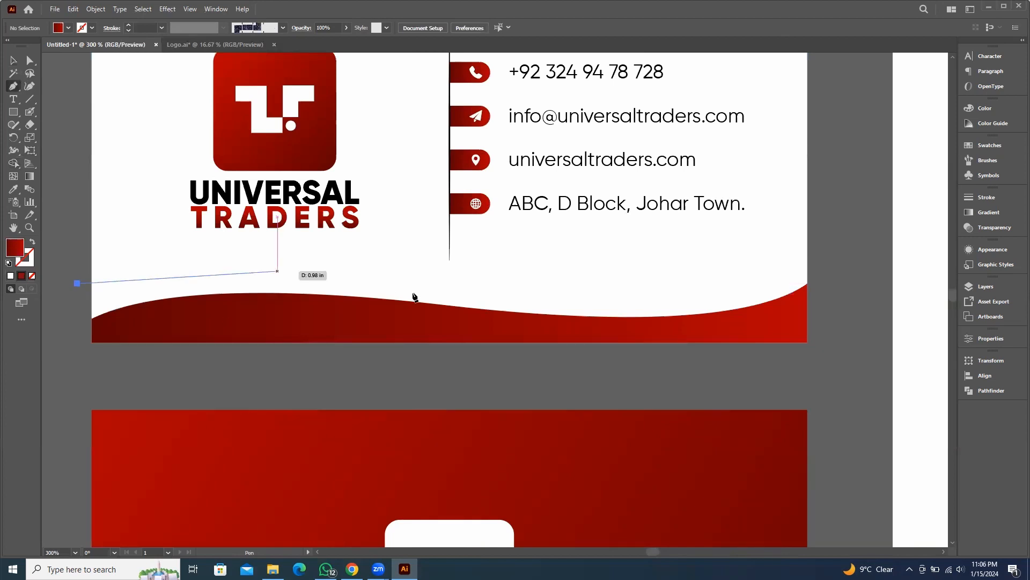